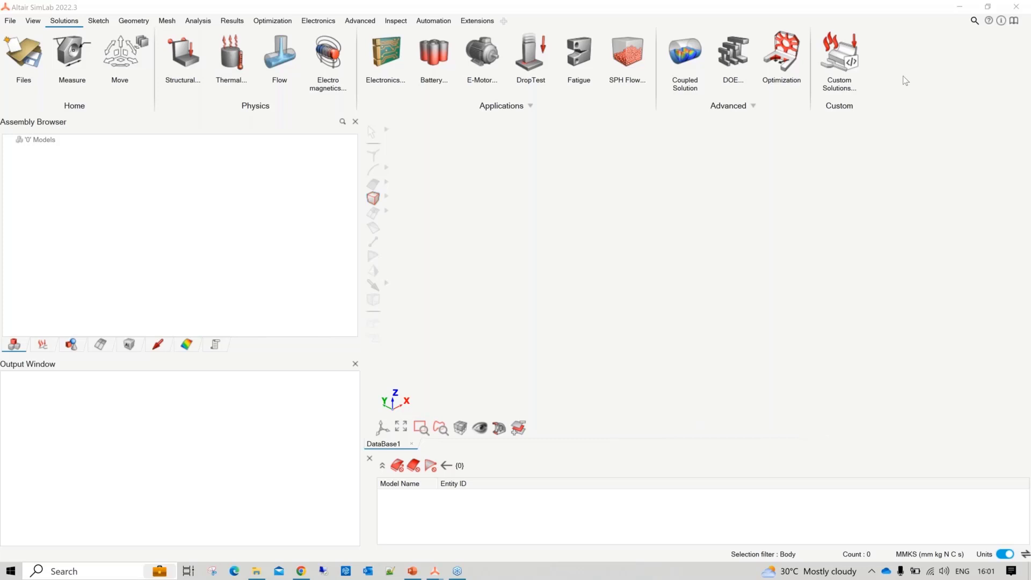
Switch to the PowerPoint presentation, show its title slide, and return to SimLab
left_click(616, 211)
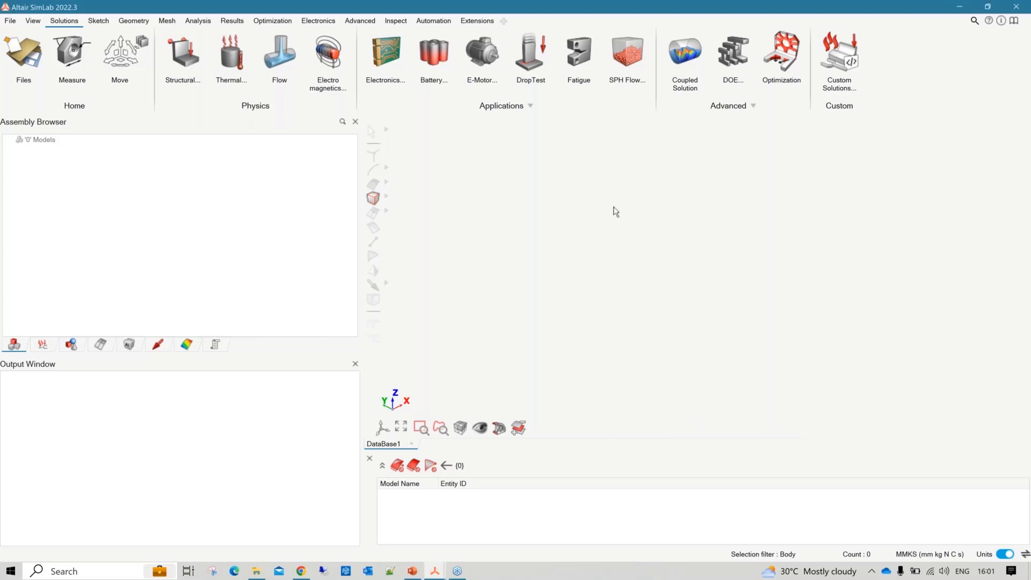
left_click(413, 572)
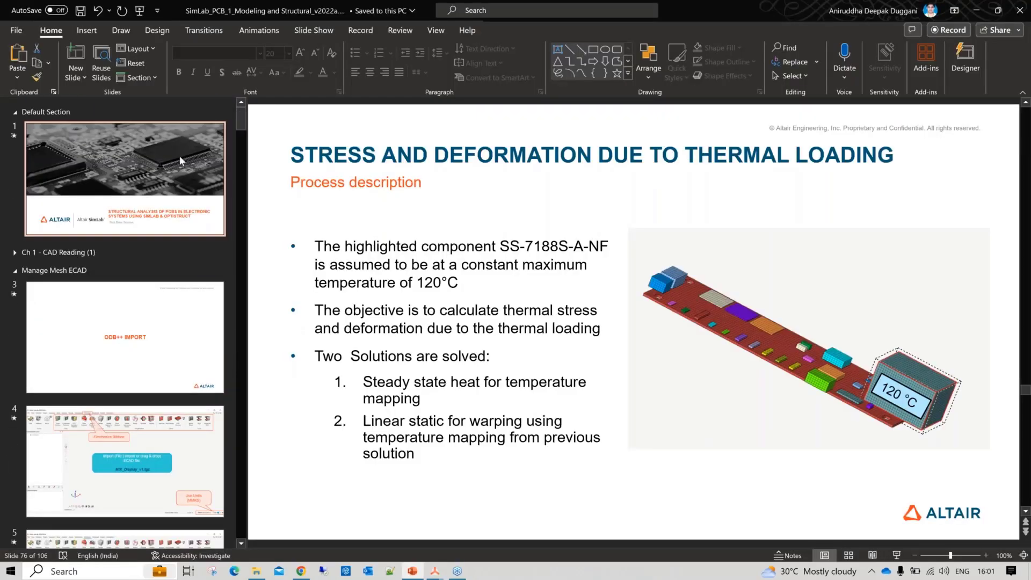
left_click(175, 158)
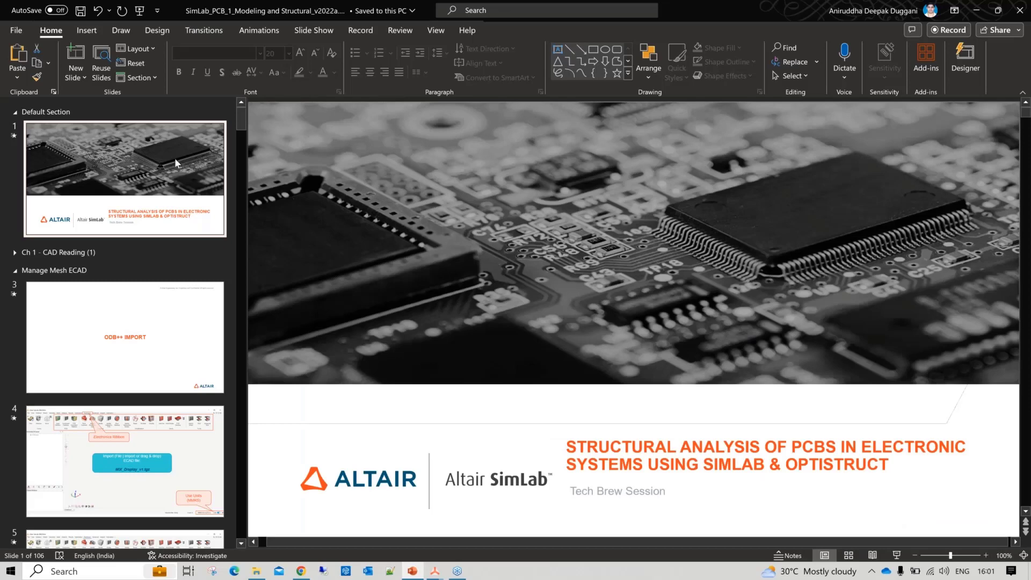
left_click(976, 10)
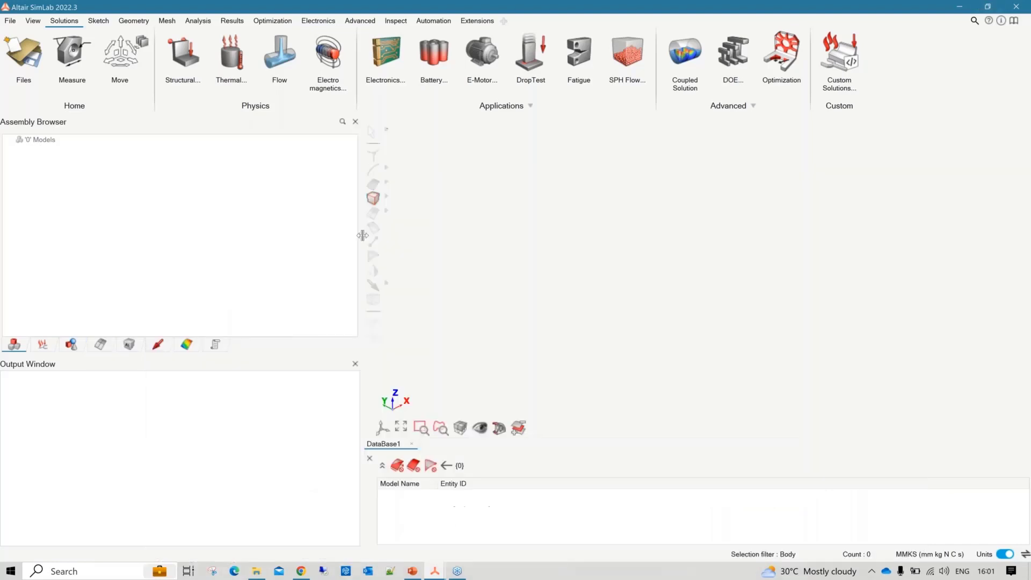
Import the E-CAD file MIX_Display_v1.tgz from the _Models folder as a solid model with all layers, without solder mask or silk screen
left_click_drag(357, 223, 280, 224)
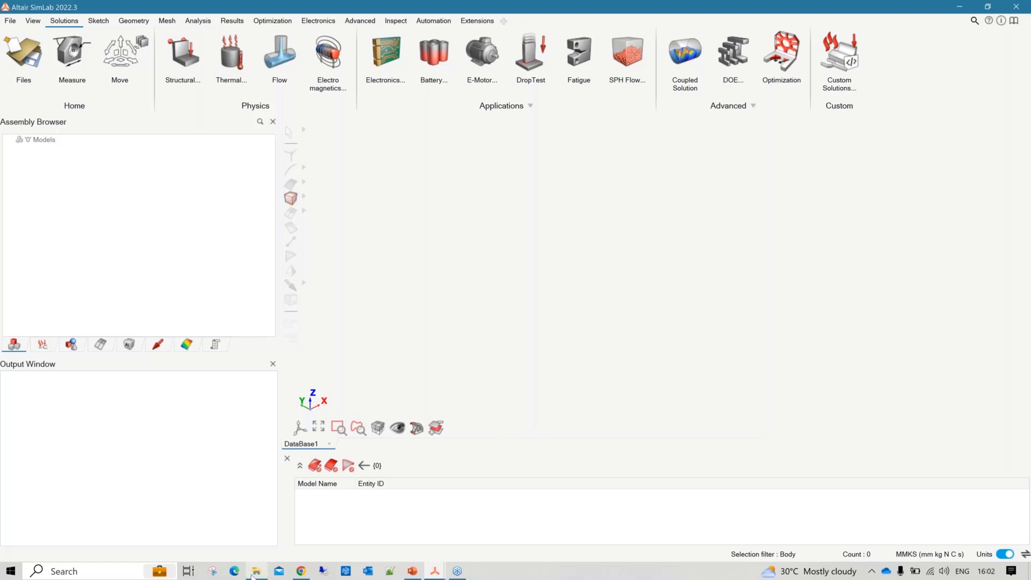
mouse_move(254, 573)
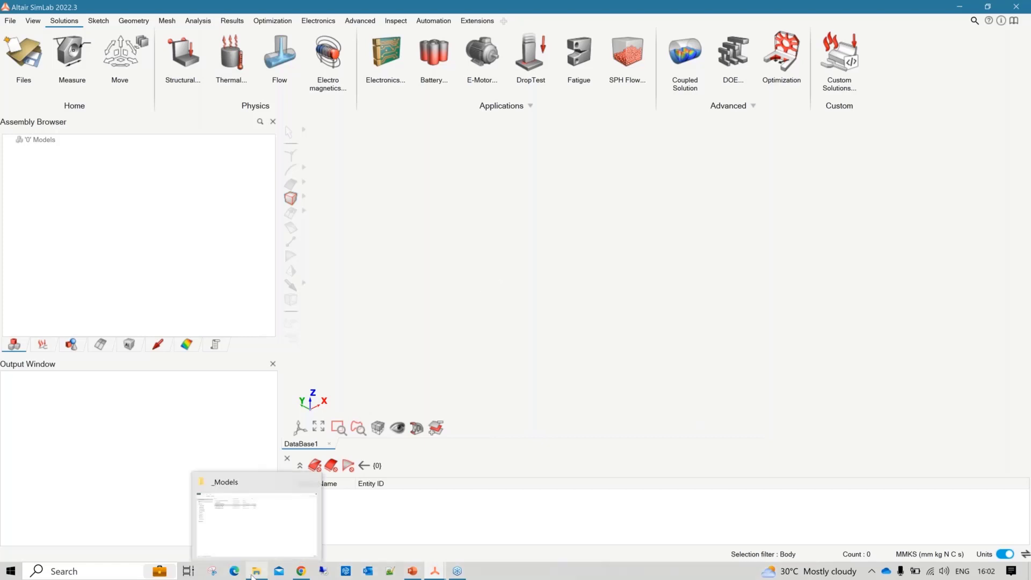
left_click(250, 519)
left_click(190, 131)
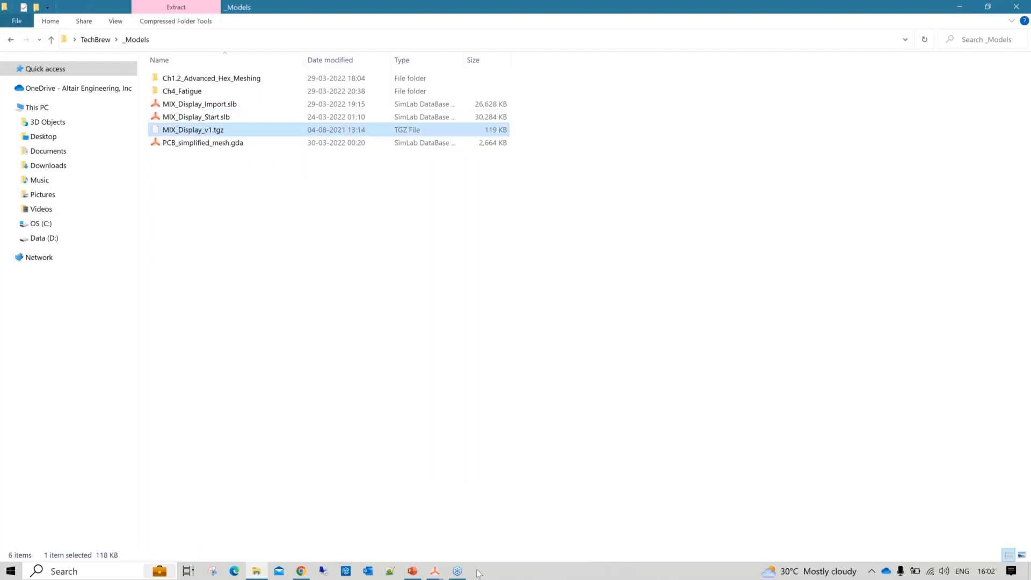
left_click(436, 571)
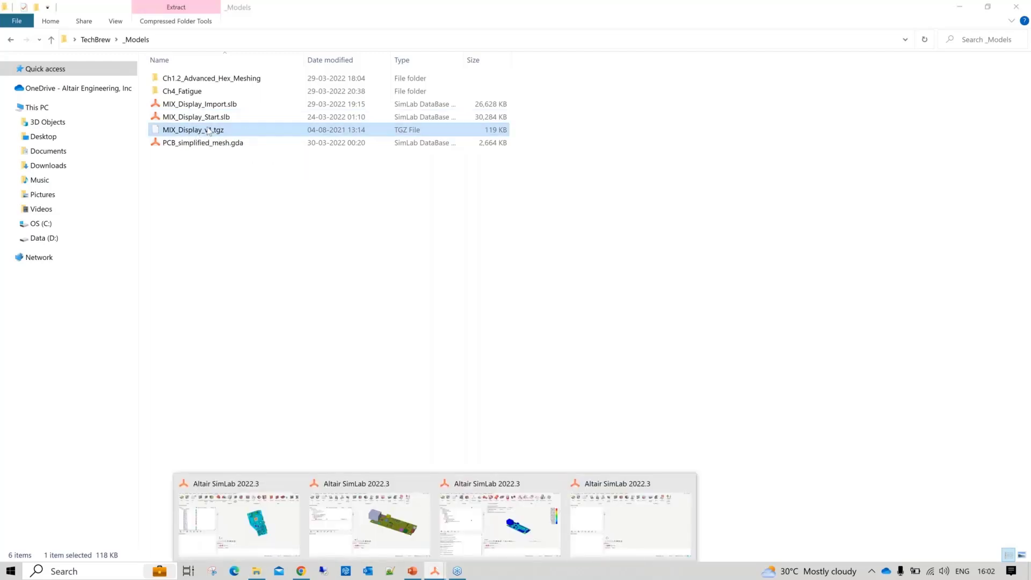
left_click_drag(204, 135, 525, 261)
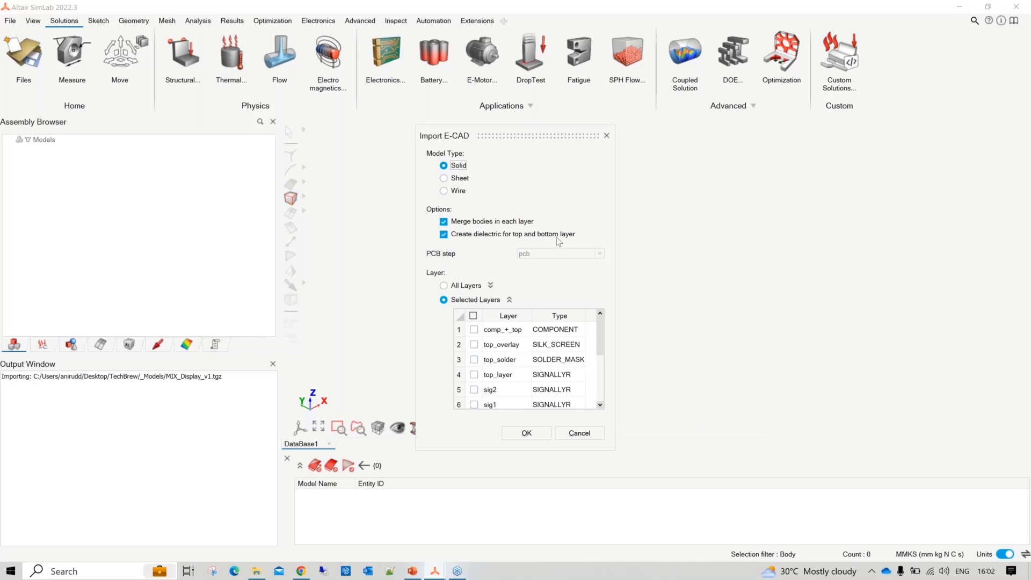
left_click(466, 287)
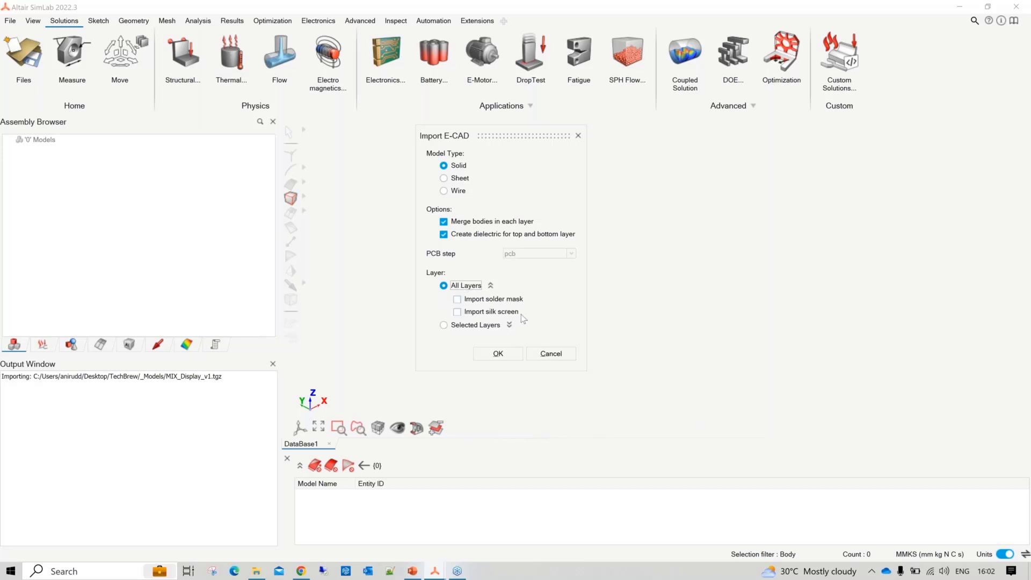
left_click(507, 353)
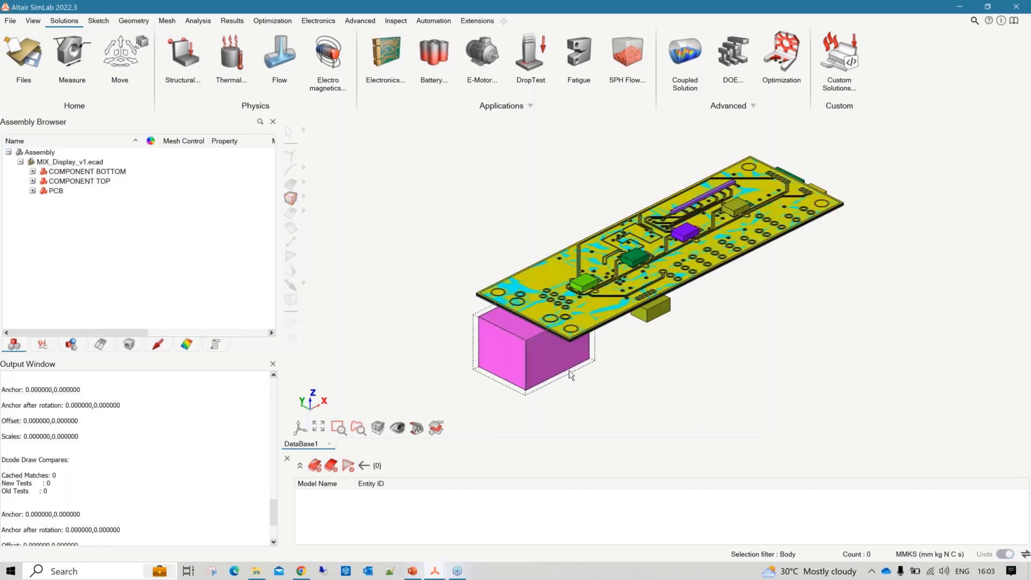
Examine the imported board from its component side and the contents of the COMPONENT BOTTOM, COMPONENT TOP and PCB groups
right_click_drag(656, 361, 591, 374)
middle_click_drag(591, 374, 602, 240)
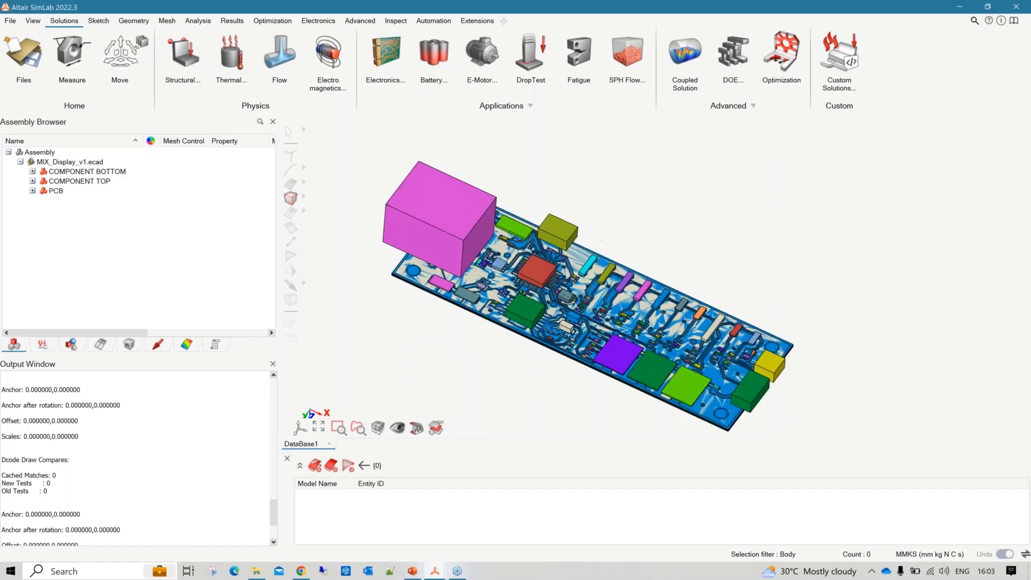
left_click(20, 162)
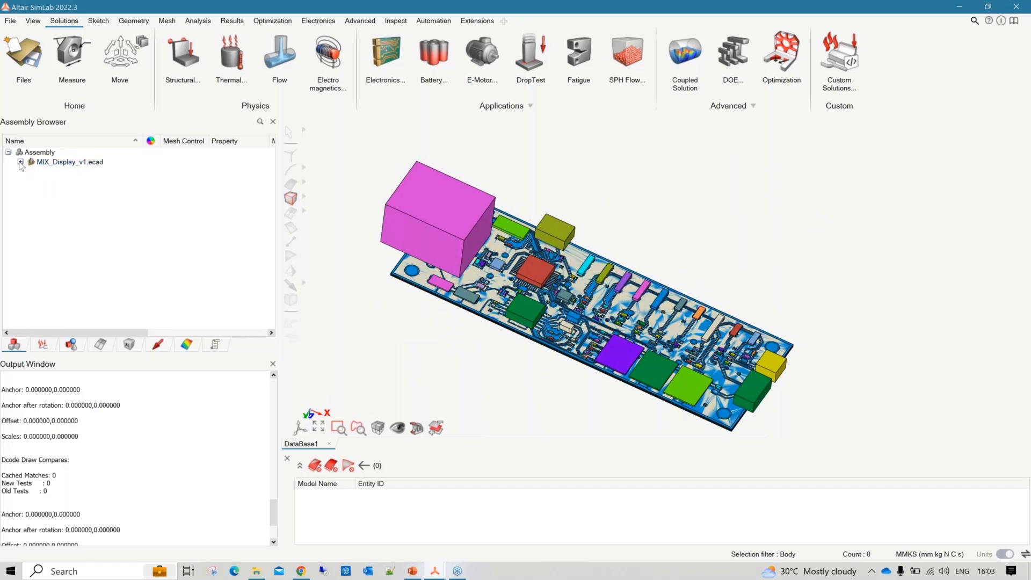
left_click(21, 162)
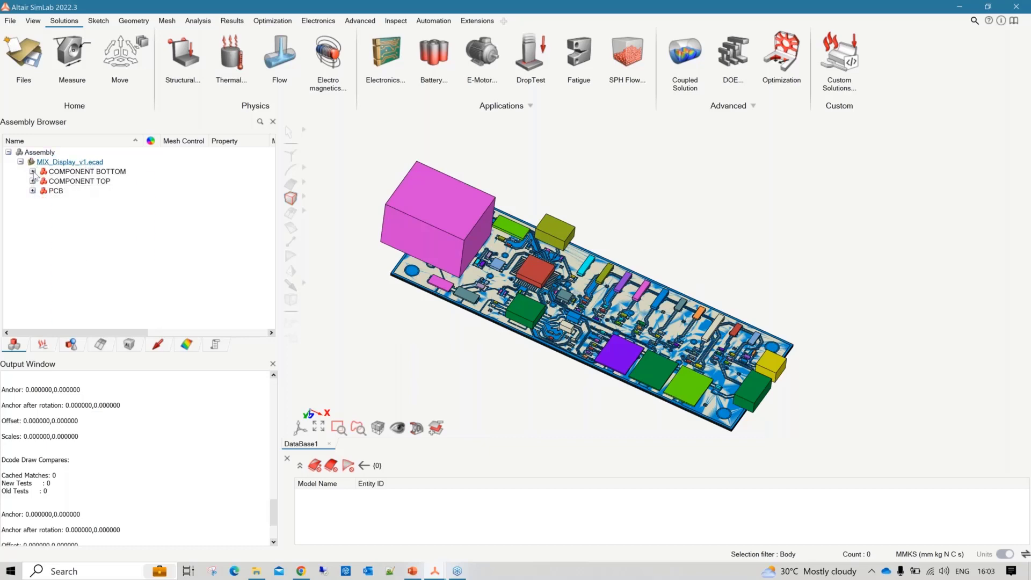
left_click(32, 171)
left_click(32, 171)
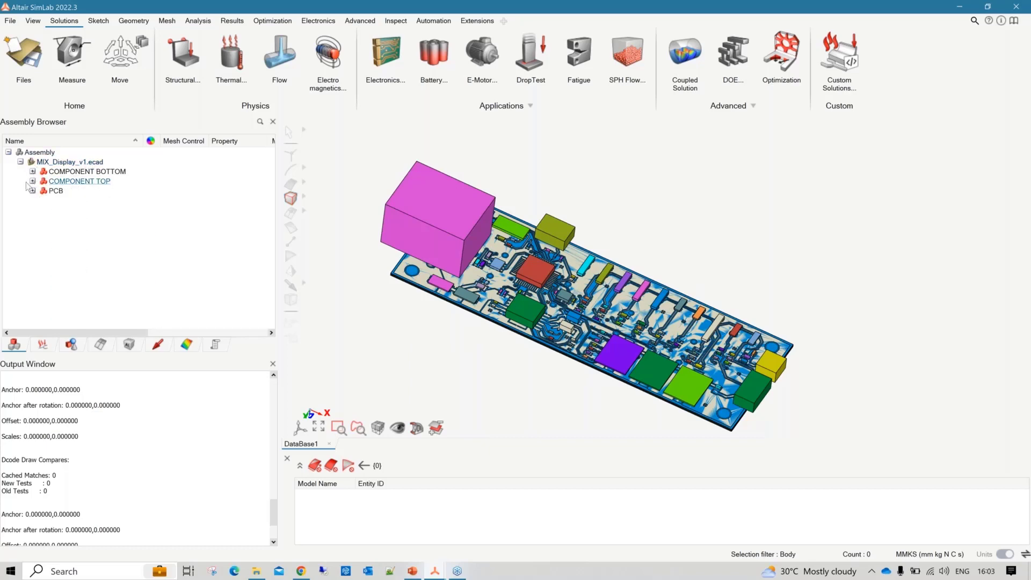
left_click(32, 181)
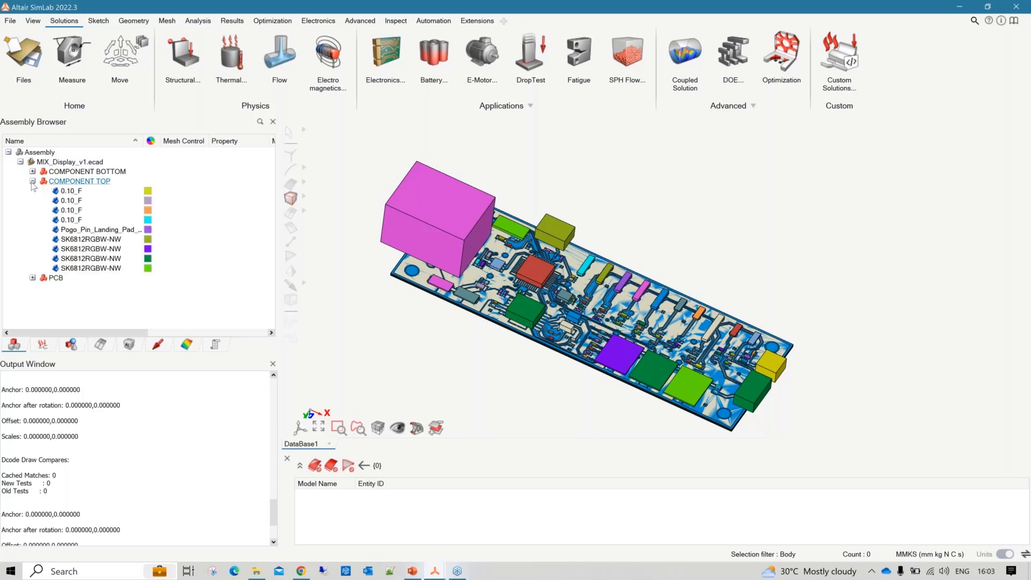
left_click(33, 181)
left_click(32, 190)
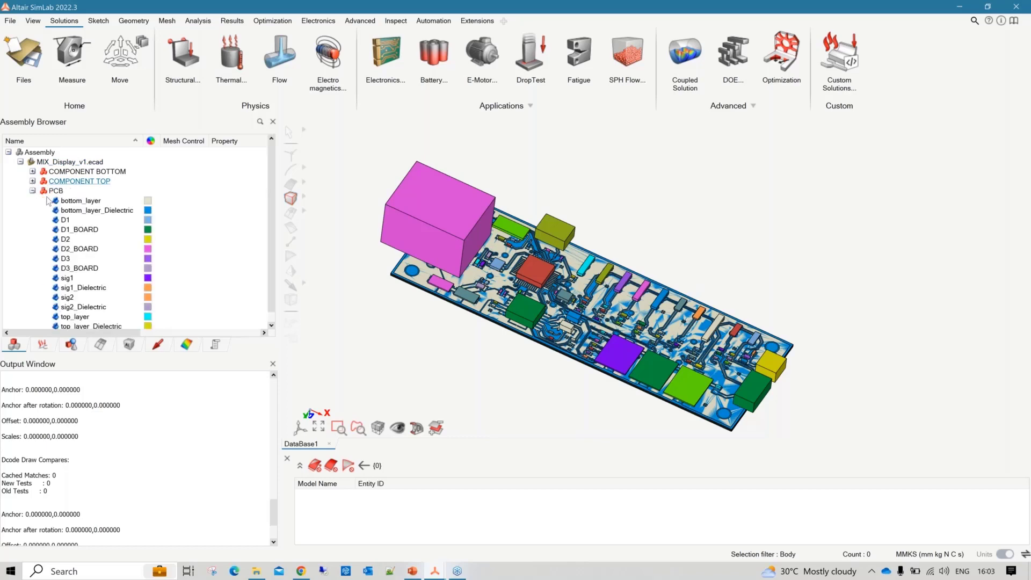
scroll(75, 212, "down", 1)
scroll(47, 206, "up", 1)
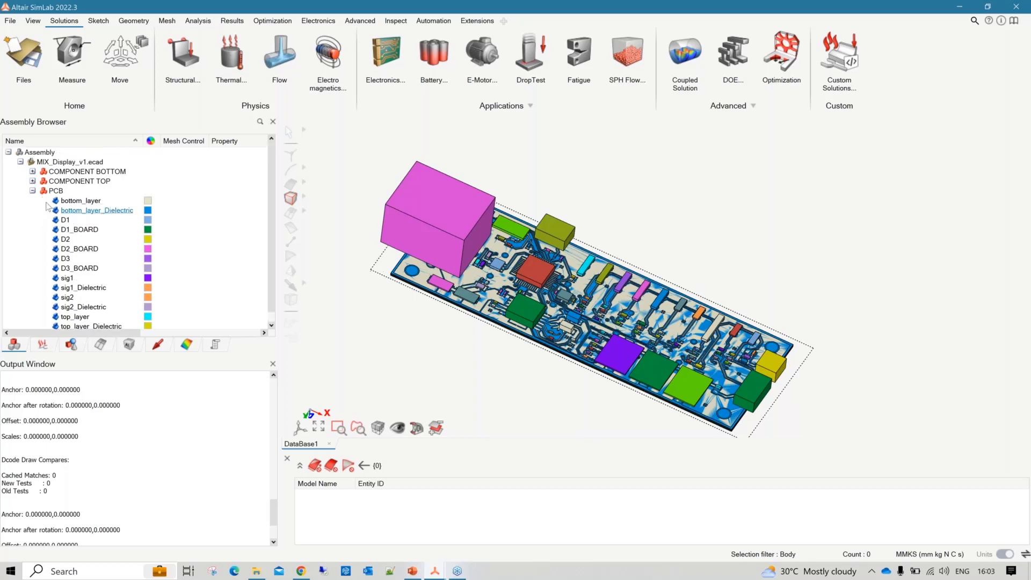
Hide the PCB, COMPONENT TOP and COMPONENT BOTTOM groups one by one, and show the whole MIX_Display_v1.ecad model again
left_click(43, 191)
left_click(33, 191)
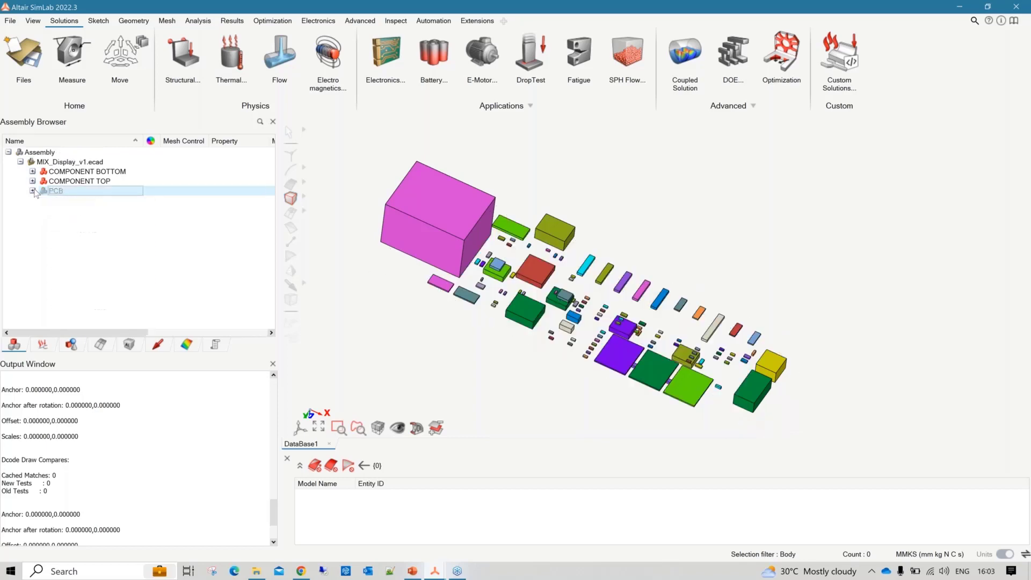
left_click(44, 181)
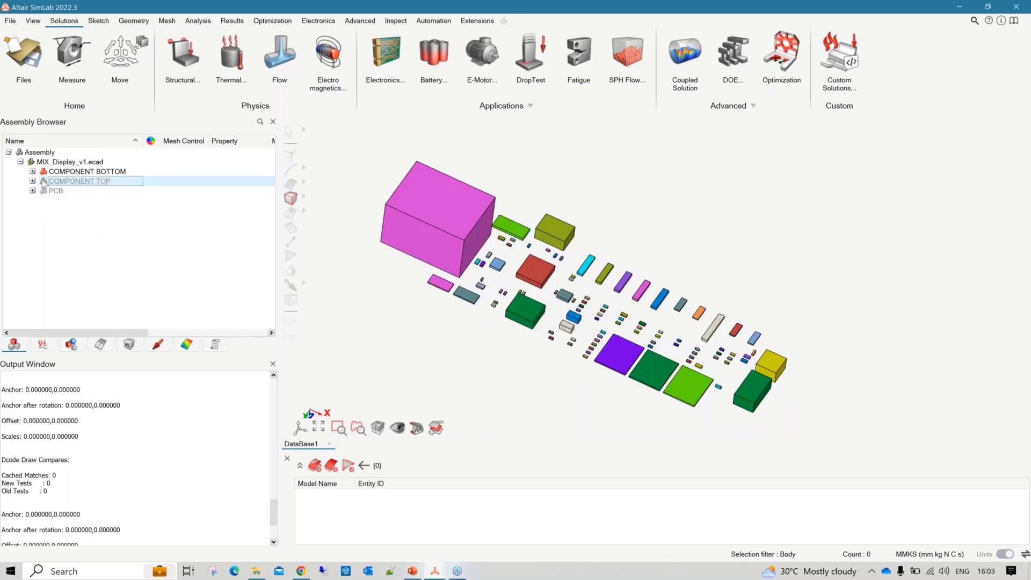
left_click(44, 171)
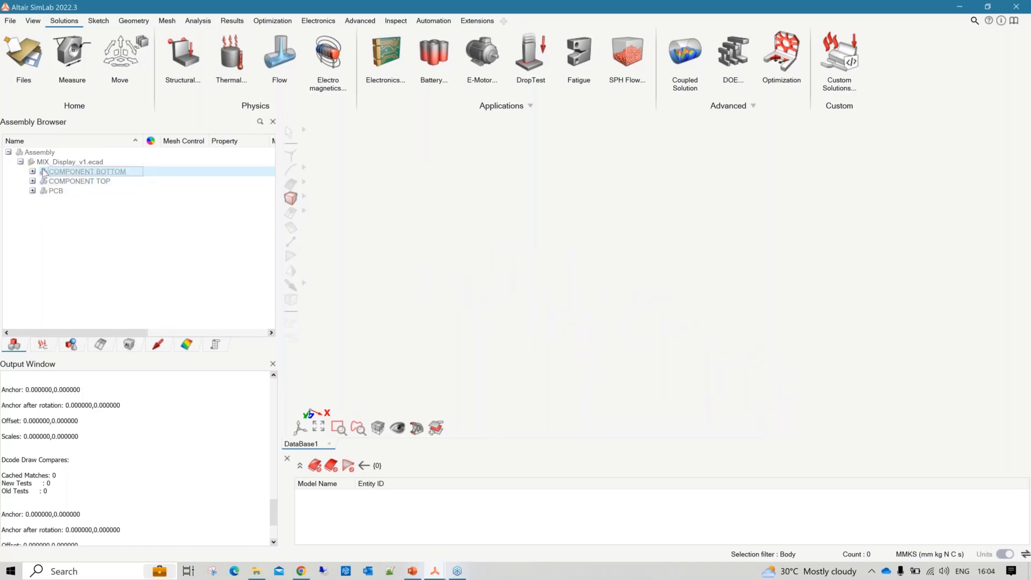
left_click(32, 162)
left_click(33, 163)
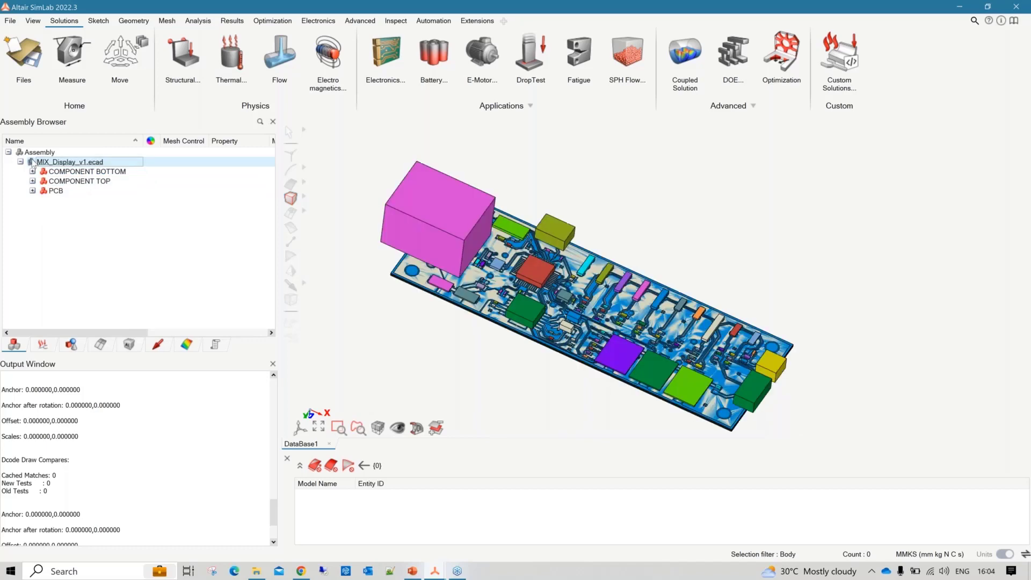
left_click(33, 163)
left_click(33, 162)
Check the Copper_Pure and FR4_Isotropic (No Copper) entries among the available solid materials, and return to the assembly tree
left_click(129, 346)
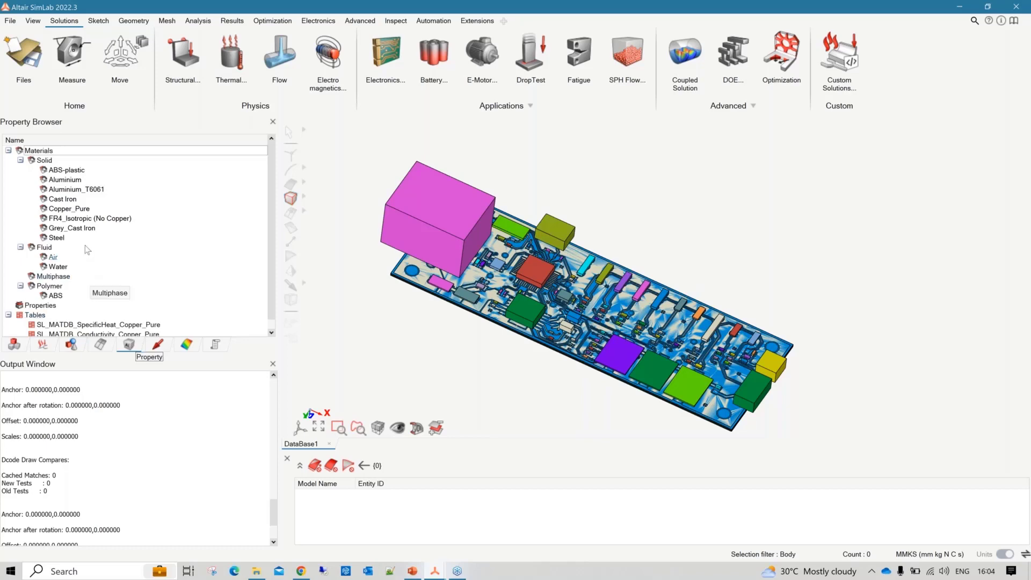
left_click(69, 211)
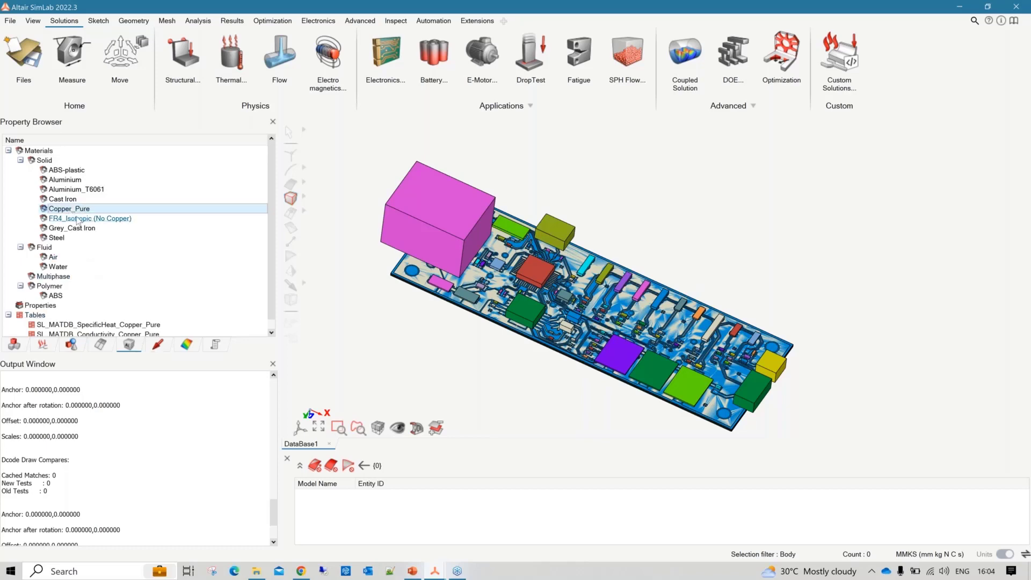
left_click(98, 219)
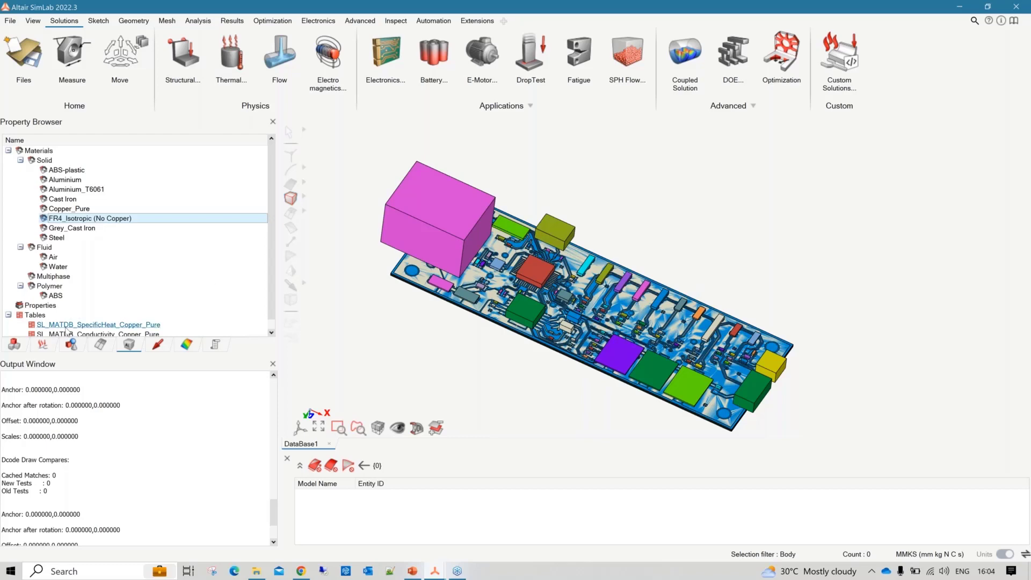
left_click(15, 344)
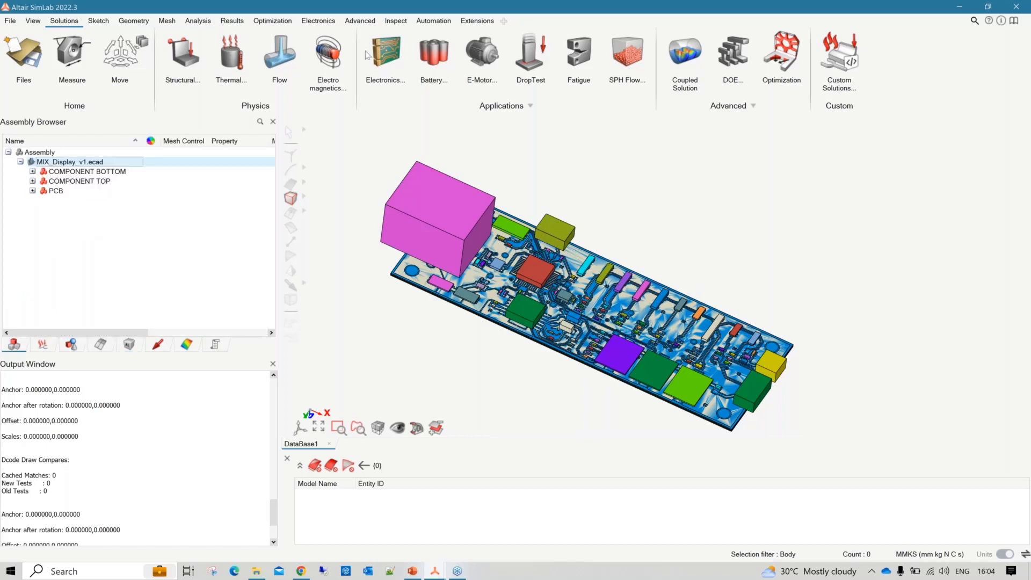
Review the layer thicknesses, metal and dielectric materials and metal content of MIX_Display_v1.ecad in Layer Definition
left_click(318, 21)
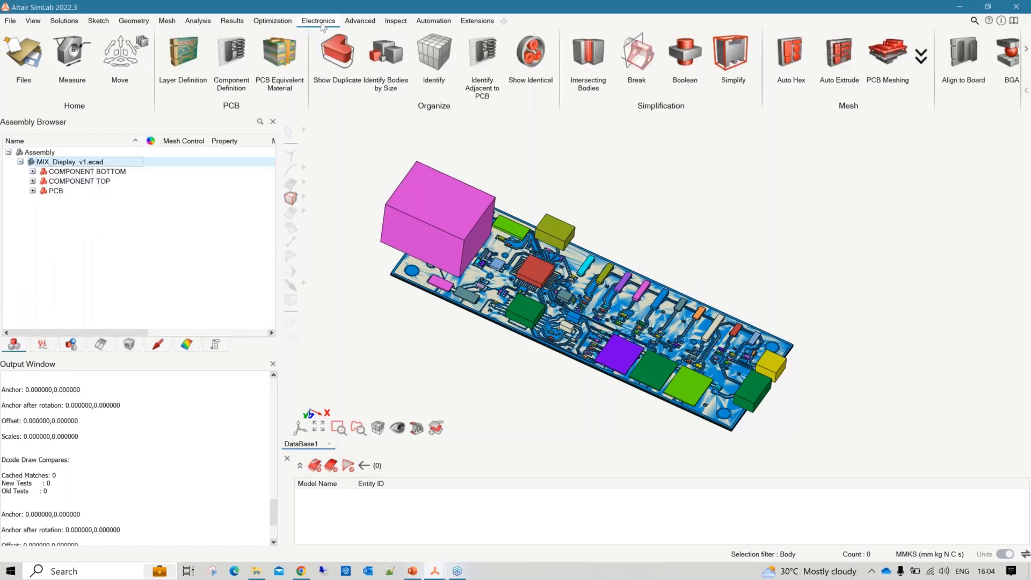
left_click(189, 55)
left_click_drag(306, 146, 289, 146)
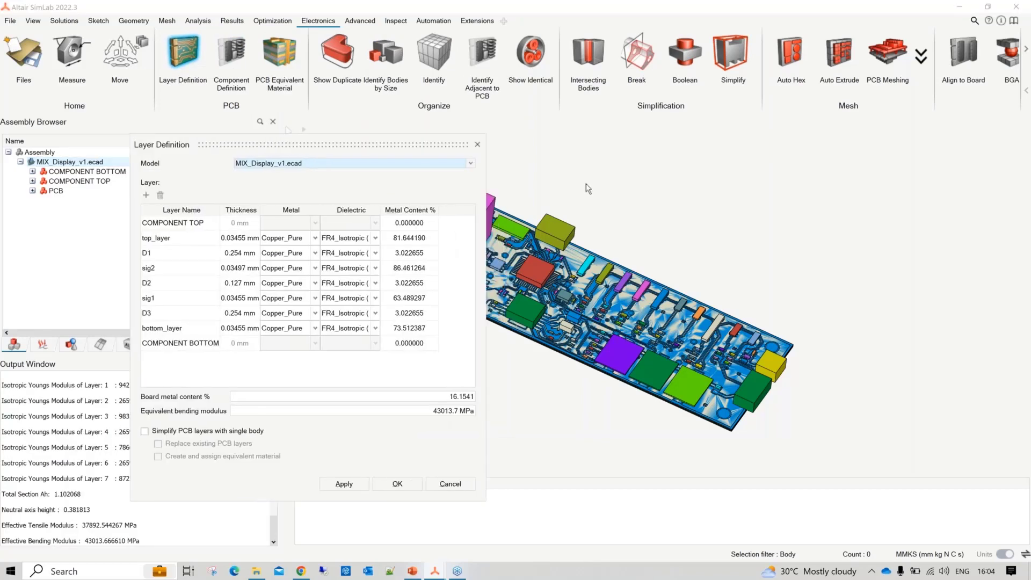
right_click_drag(536, 175, 666, 196)
middle_click_drag(666, 195, 642, 178)
right_click_drag(644, 182, 620, 139)
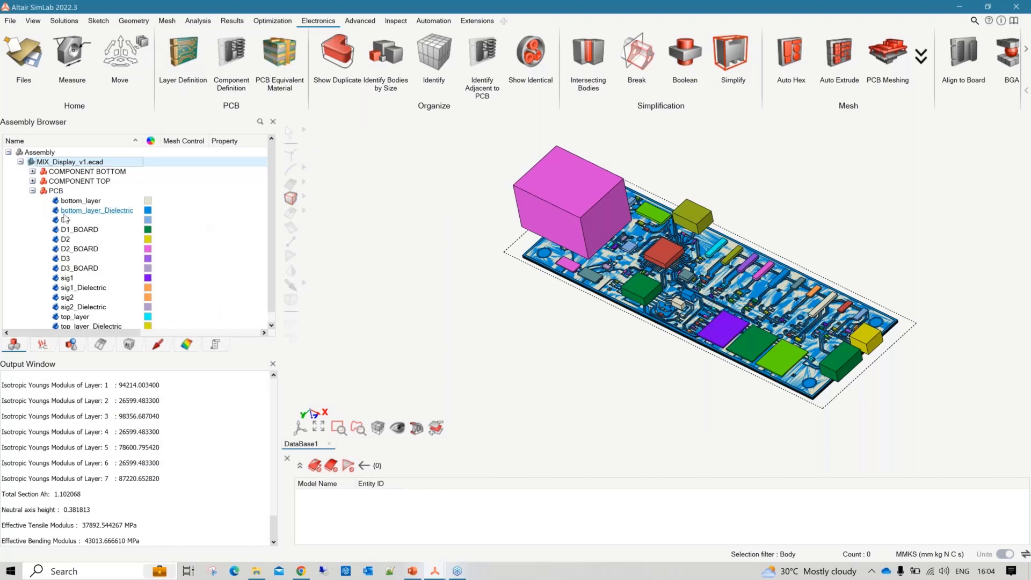
Examine the individual layer bodies of the PCB group, hiding the group and showing it again
scroll(51, 202, "down", 1)
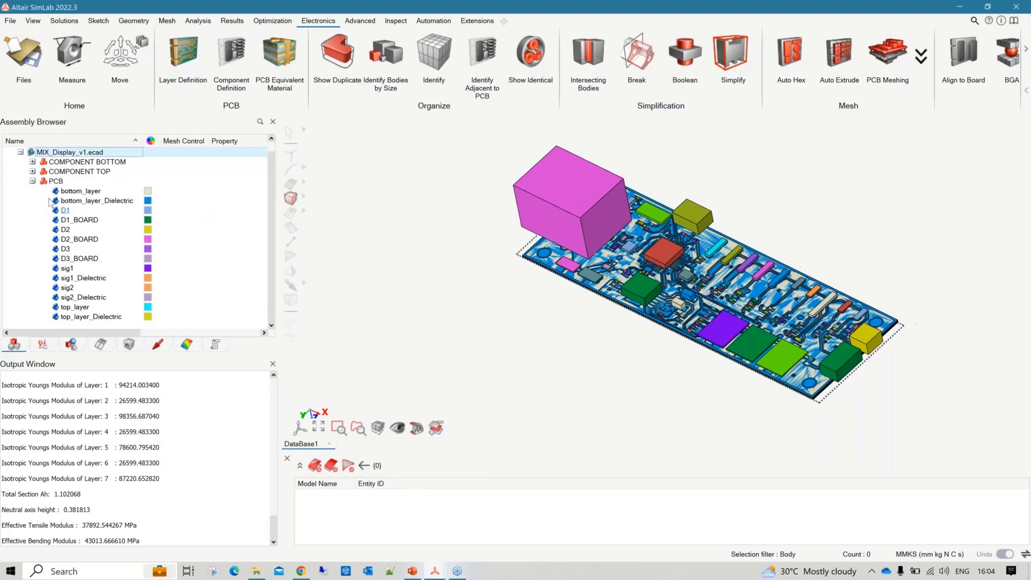
left_click(44, 182)
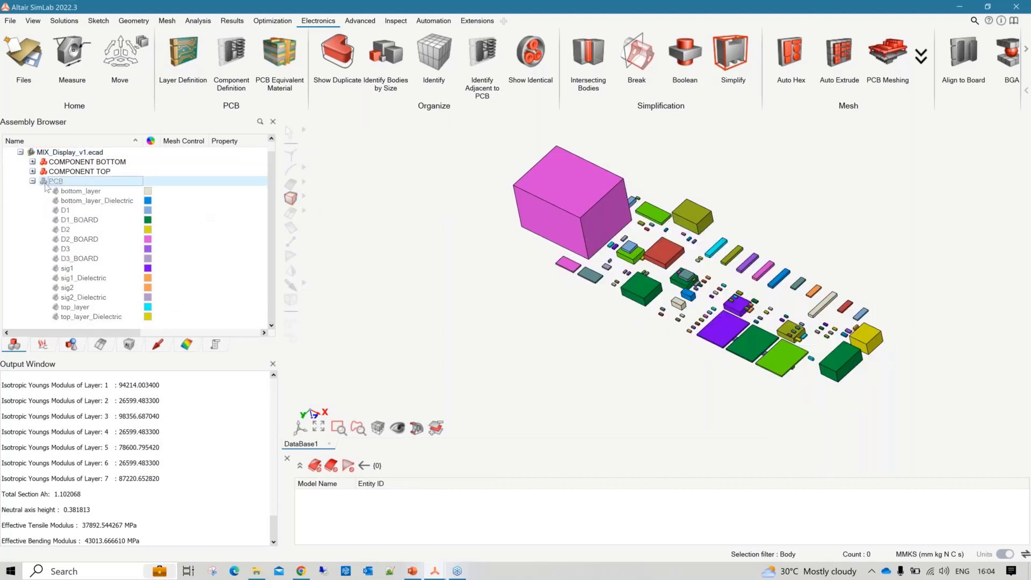
left_click(44, 182)
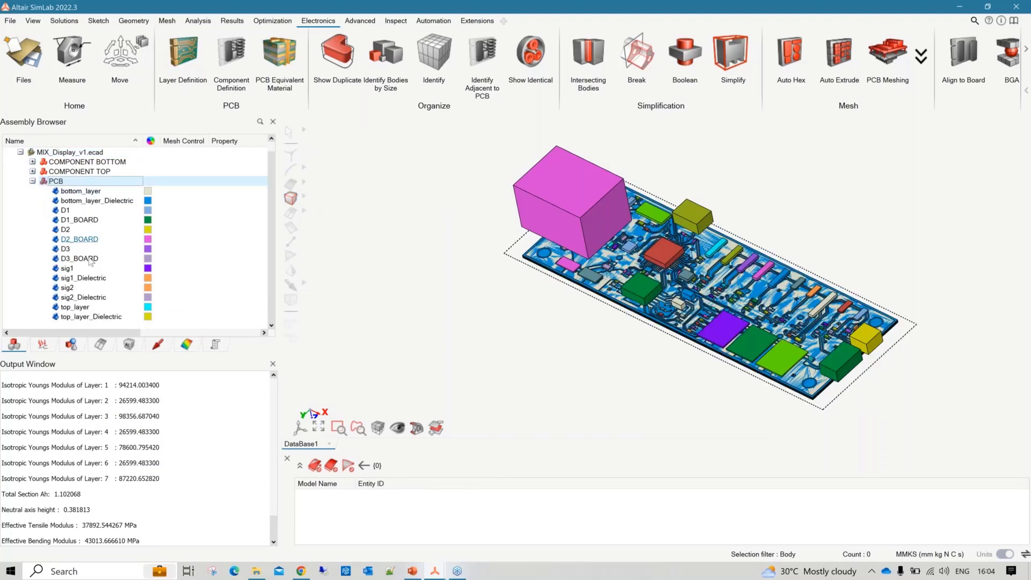
scroll(614, 321, "up", 2)
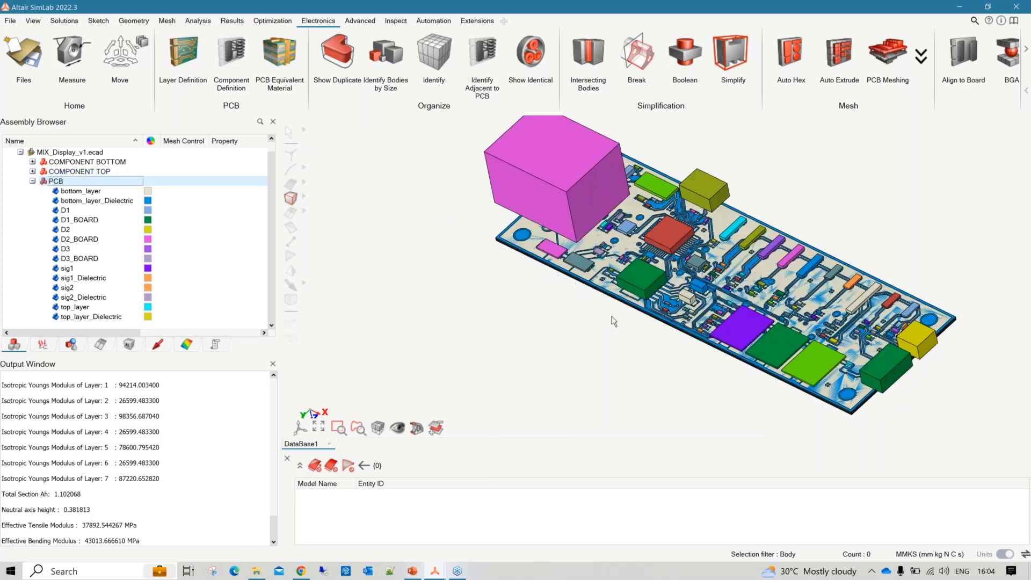
middle_click_drag(611, 316, 570, 312)
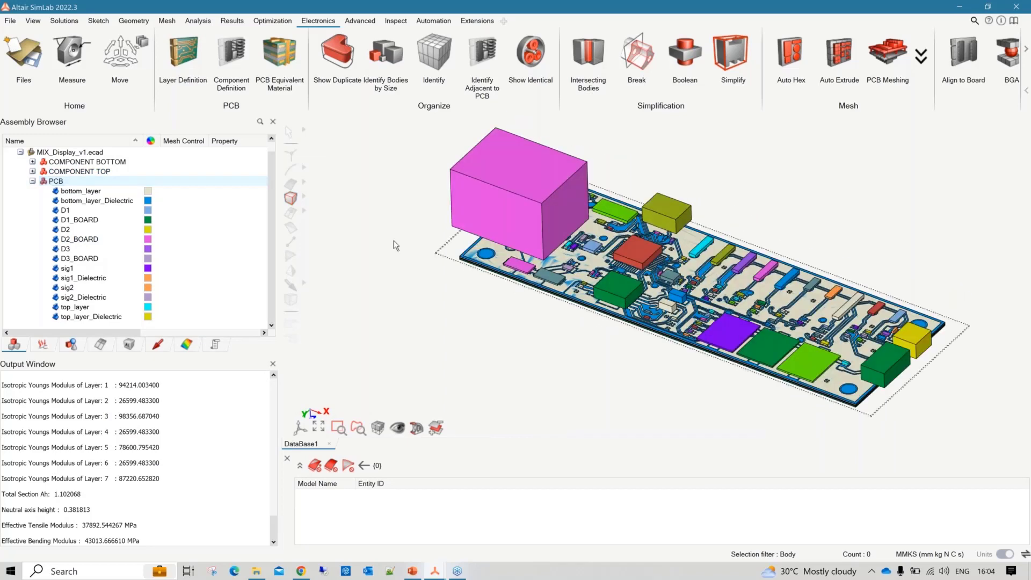
Simplify the PCB layers of MIX_Display_v1.ecad into a single body, replacing the existing layers and creating and assigning an orthotropic equivalent material
left_click(180, 57)
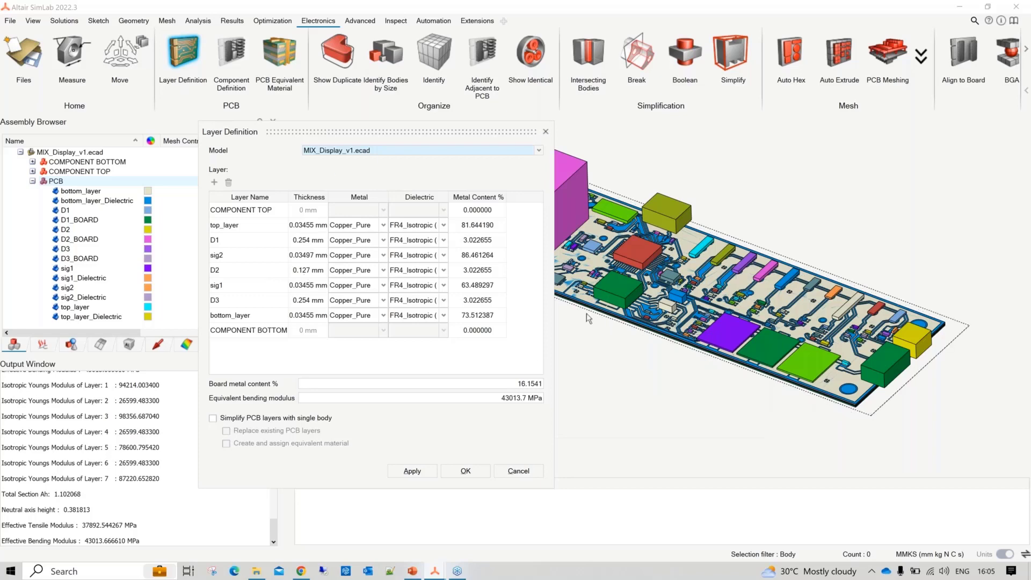
left_click(241, 422)
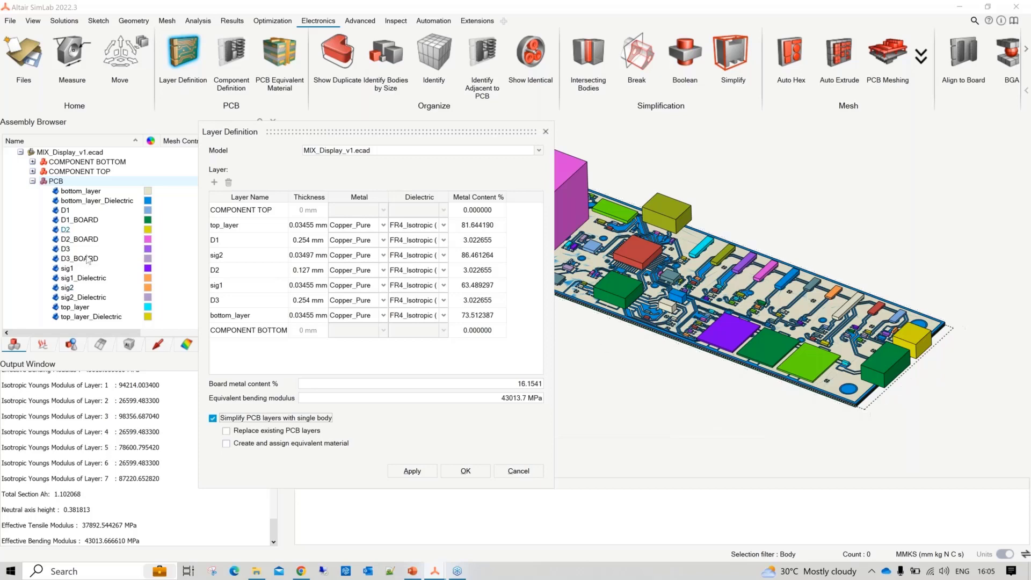
left_click(252, 445)
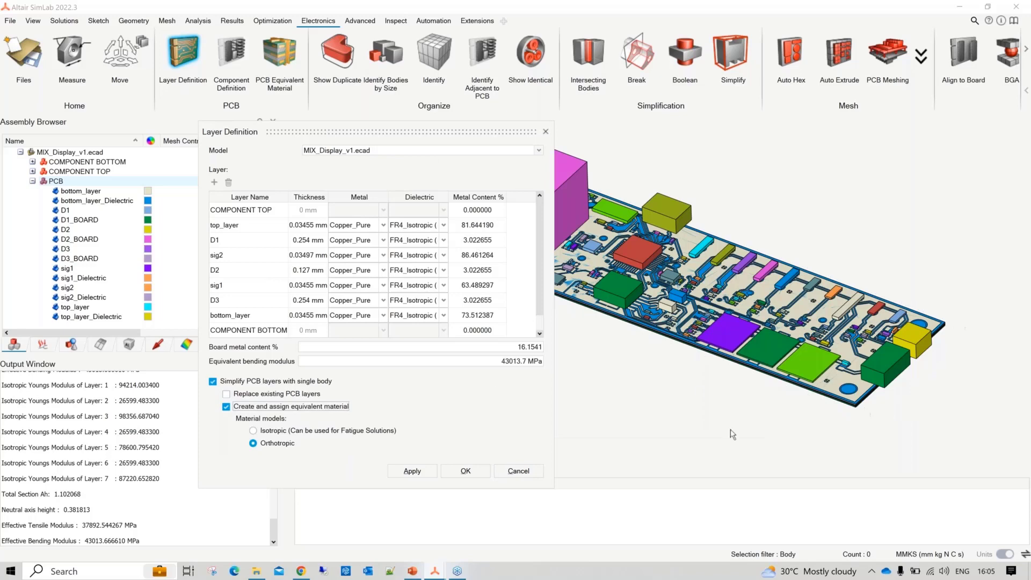
scroll(714, 370, "up", 1)
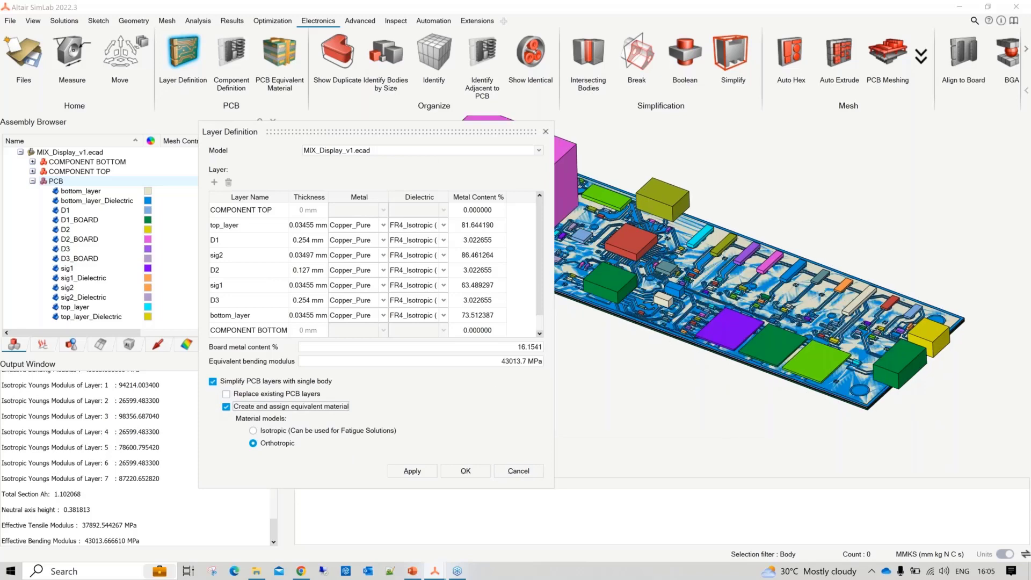
scroll(700, 398, "up", 1)
scroll(699, 399, "down", 2)
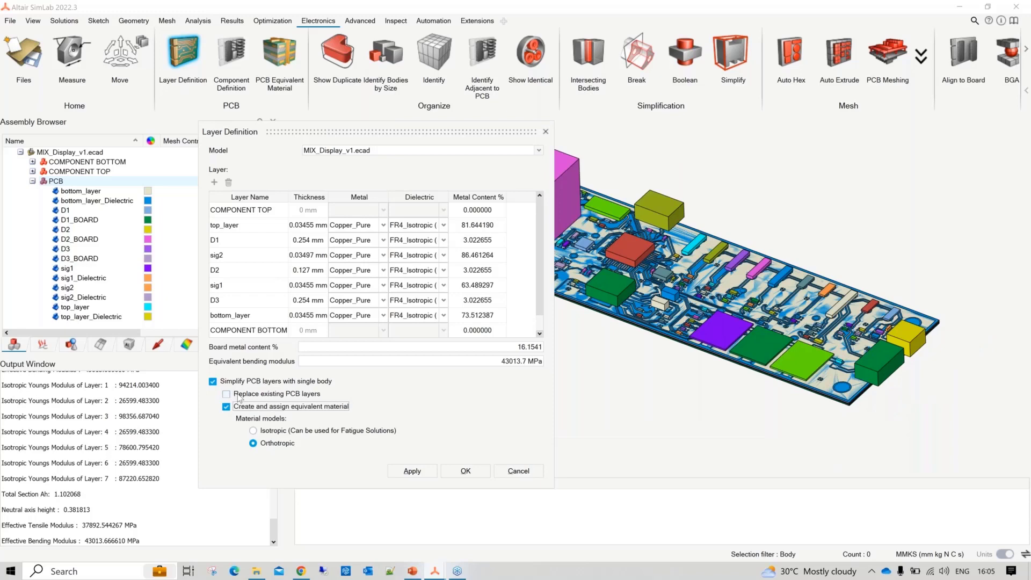
left_click(239, 395)
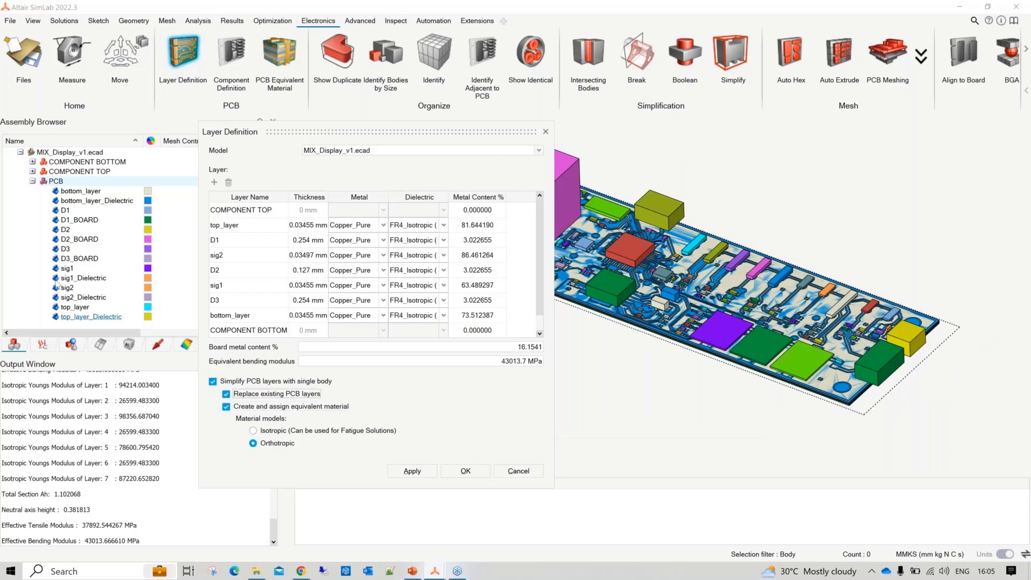
left_click(464, 471)
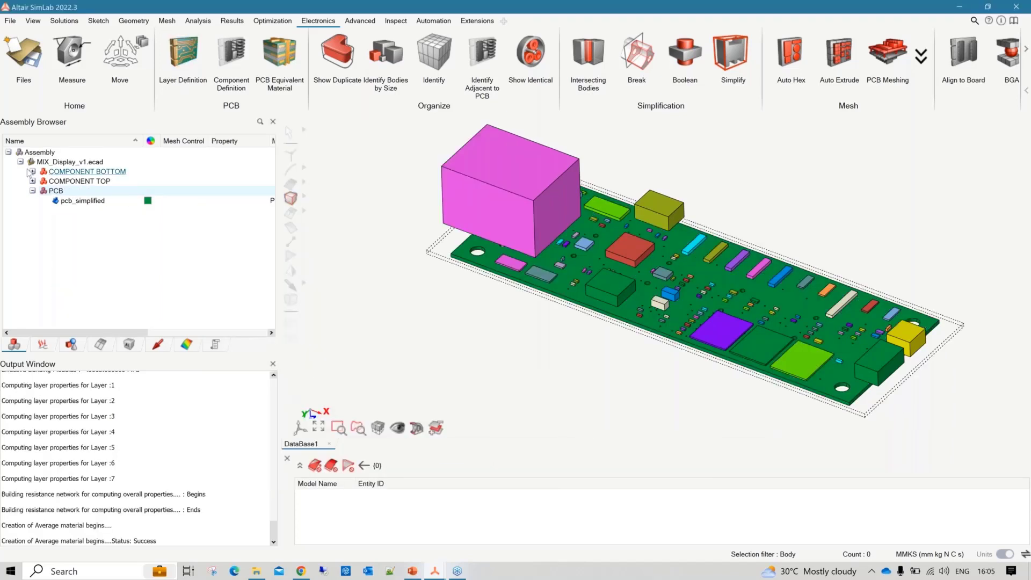
Check the contents of the COMPONENT TOP and PCB groups and look closely at the simplified board
left_click(32, 181)
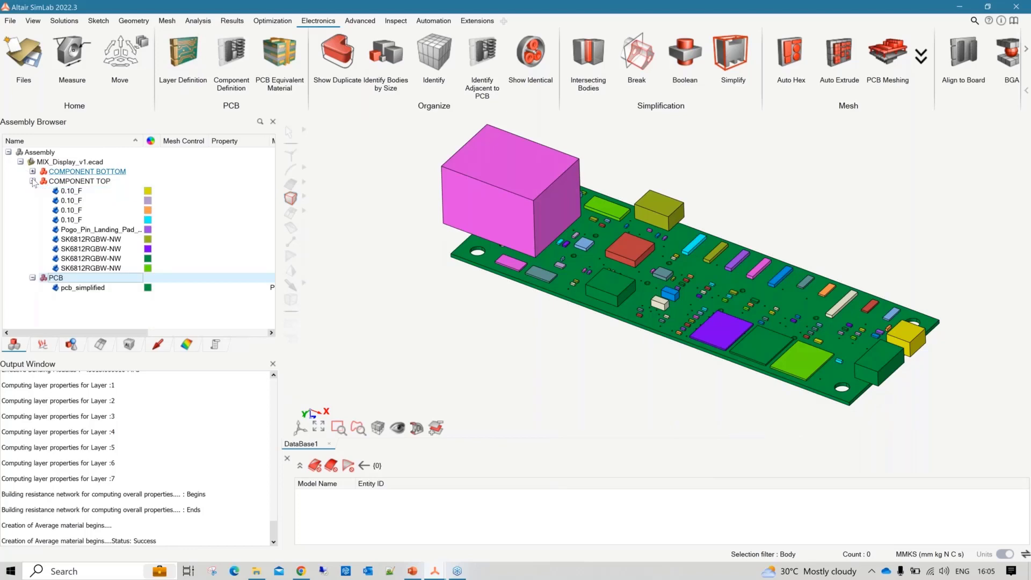
left_click(32, 181)
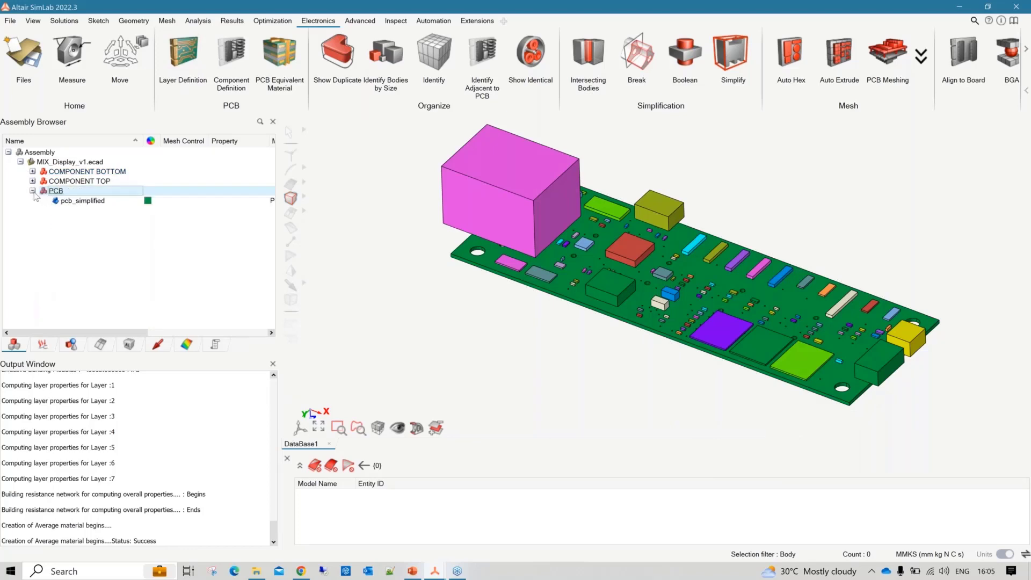
left_click(32, 191)
left_click(33, 191)
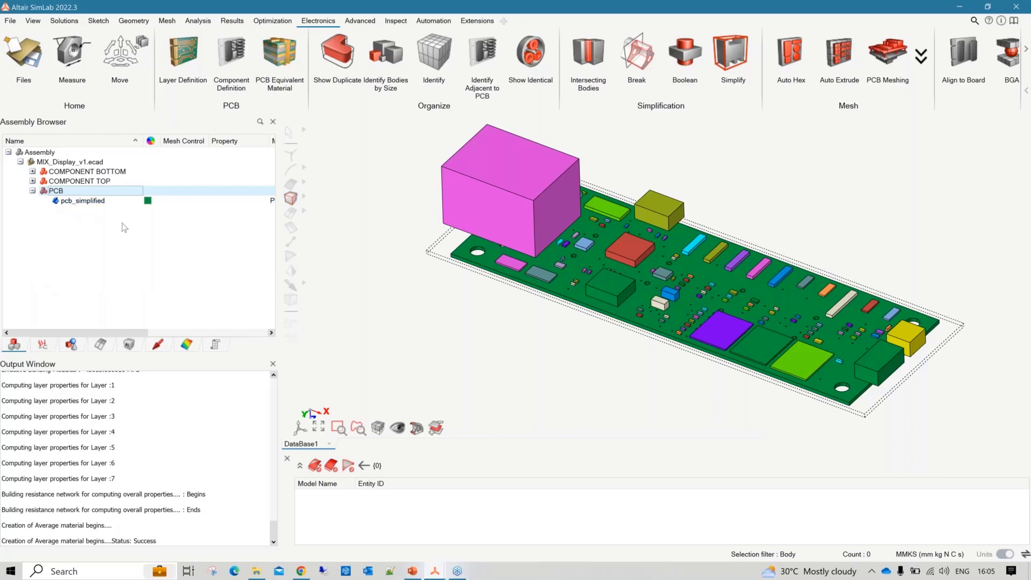
scroll(707, 357, "up", 5)
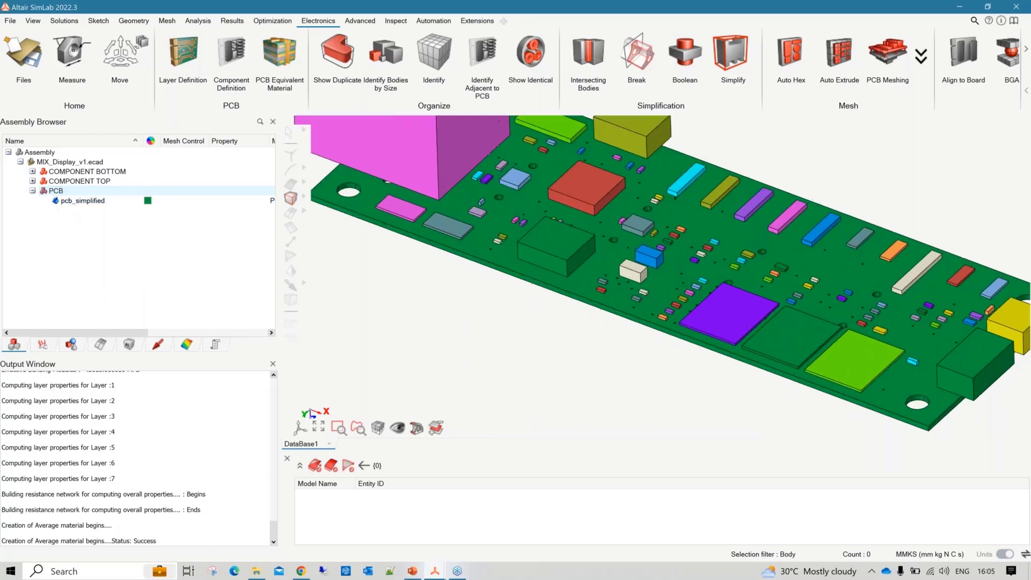
mouse_move(707, 358)
middle_mouse_down()
mouse_move(669, 338)
mouse_move(693, 354)
middle_mouse_up()
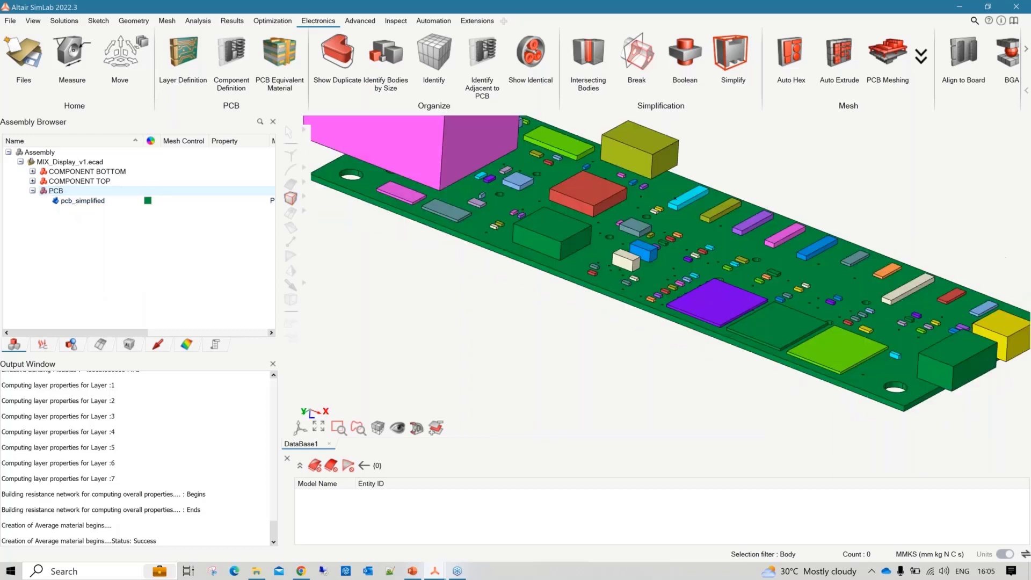
Hide the COMPONENT TOP and COMPONENT BOTTOM groups, leaving only the simplified board on display
left_click(43, 181)
left_click(43, 171)
scroll(473, 308, "down", 4)
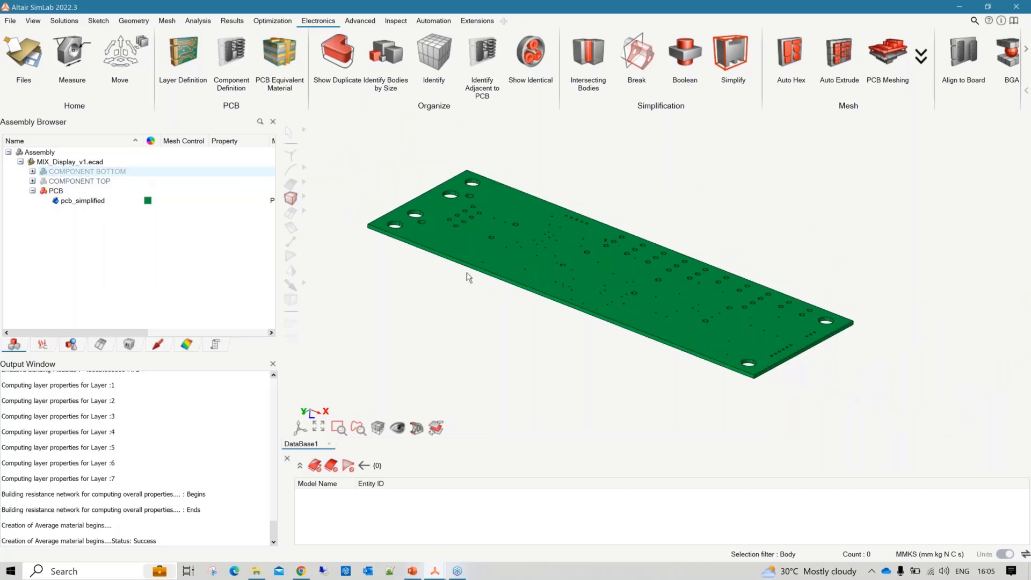
middle_click_drag(467, 277, 472, 277)
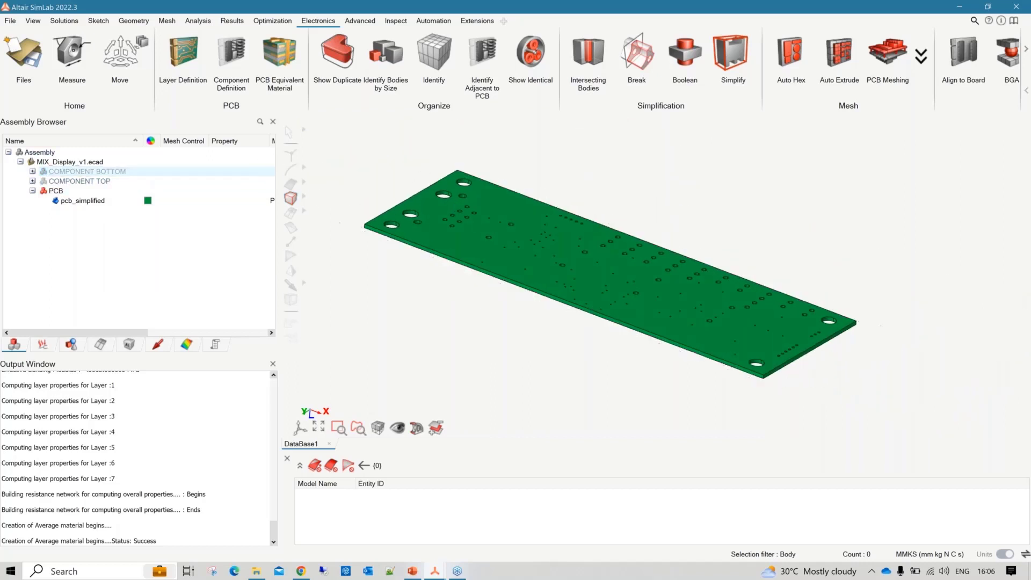
Check the material assigned to pcb_simplified, review the elastic and thermal properties of PCBEquivalent_Orthotropic, and return to the assembly tree
left_click_drag(268, 142, 339, 177)
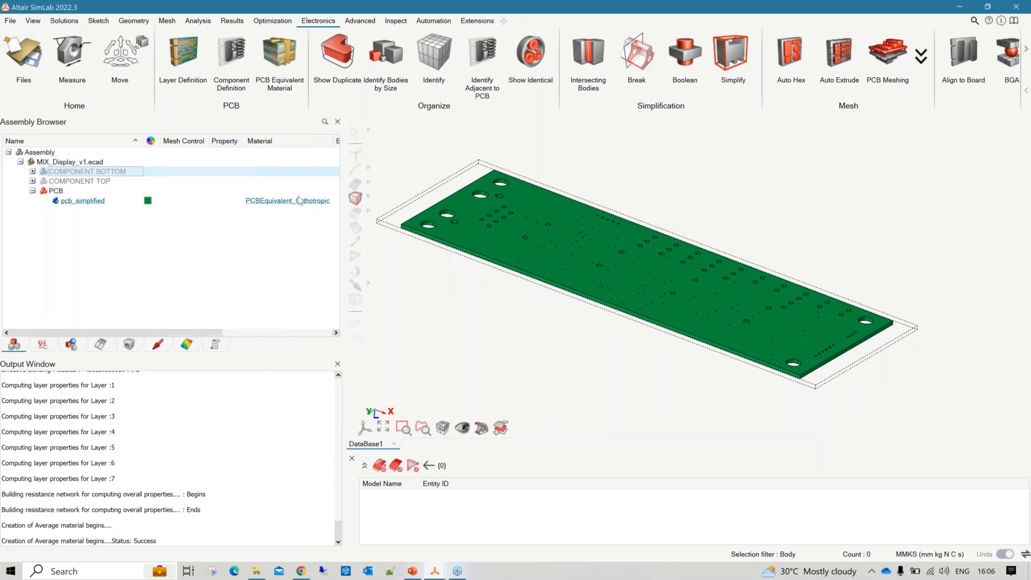
left_click(130, 344)
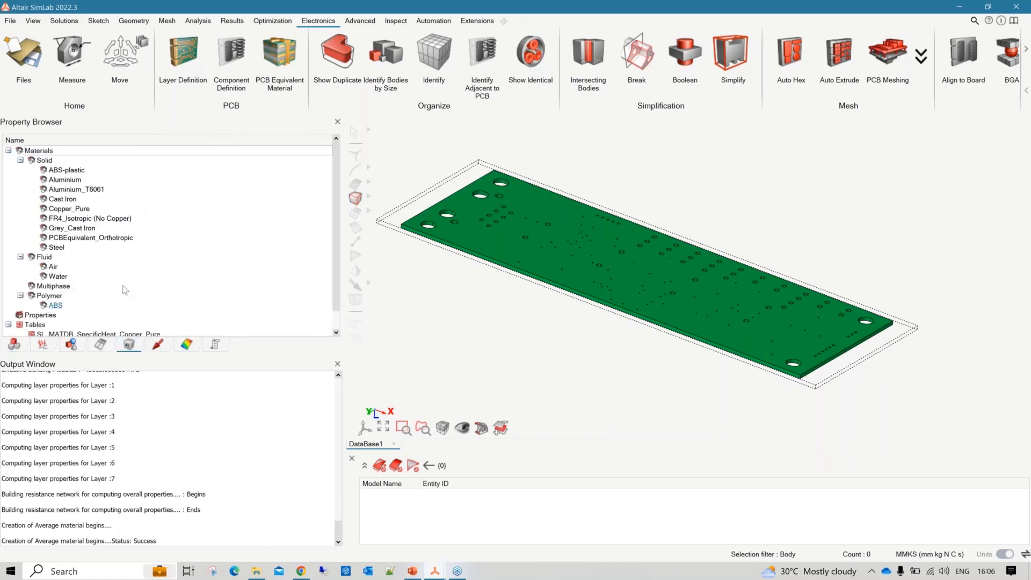
left_click(81, 240)
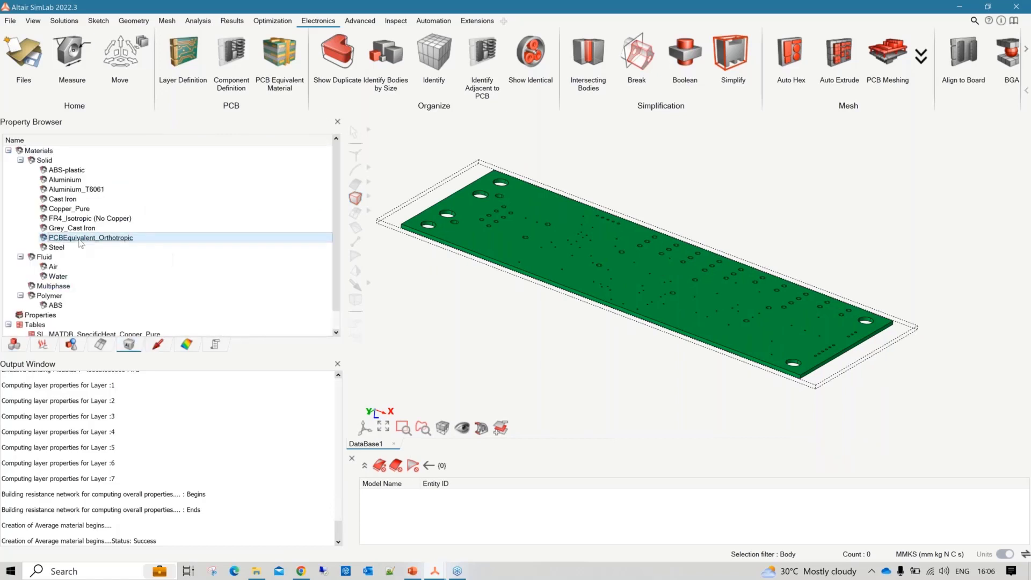
double_click(79, 240)
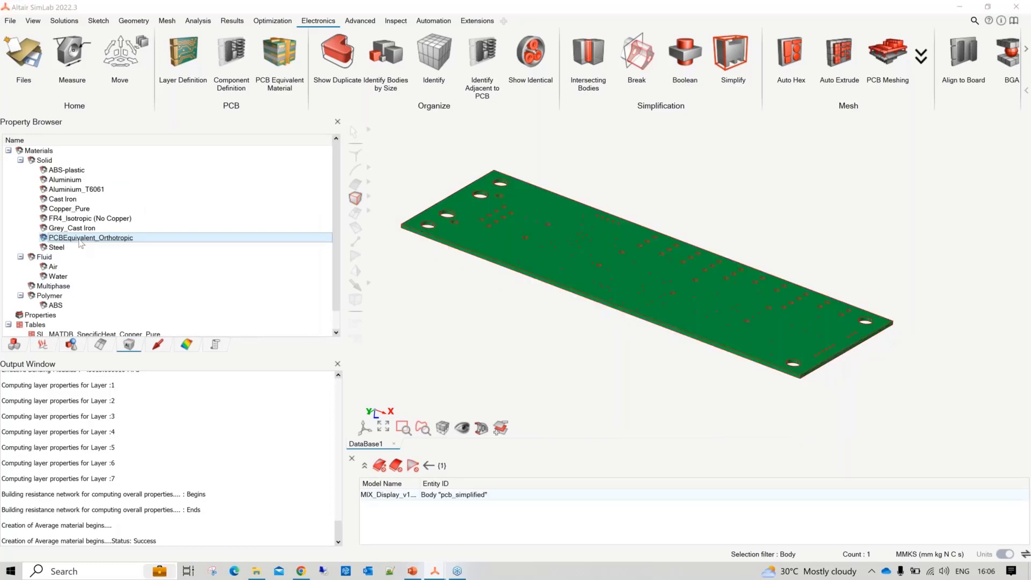
left_click(215, 252)
left_click(228, 262)
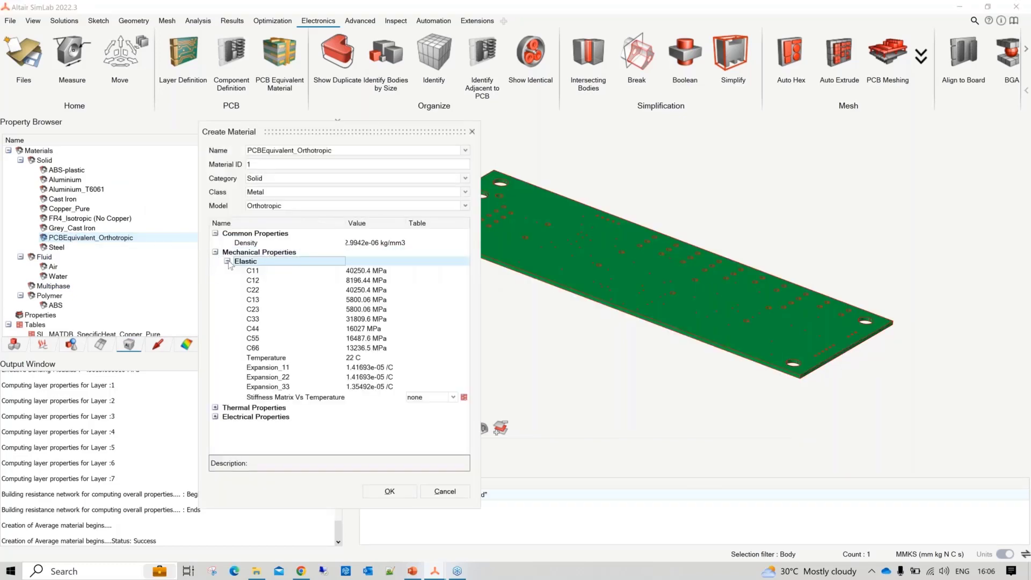
left_click(215, 407)
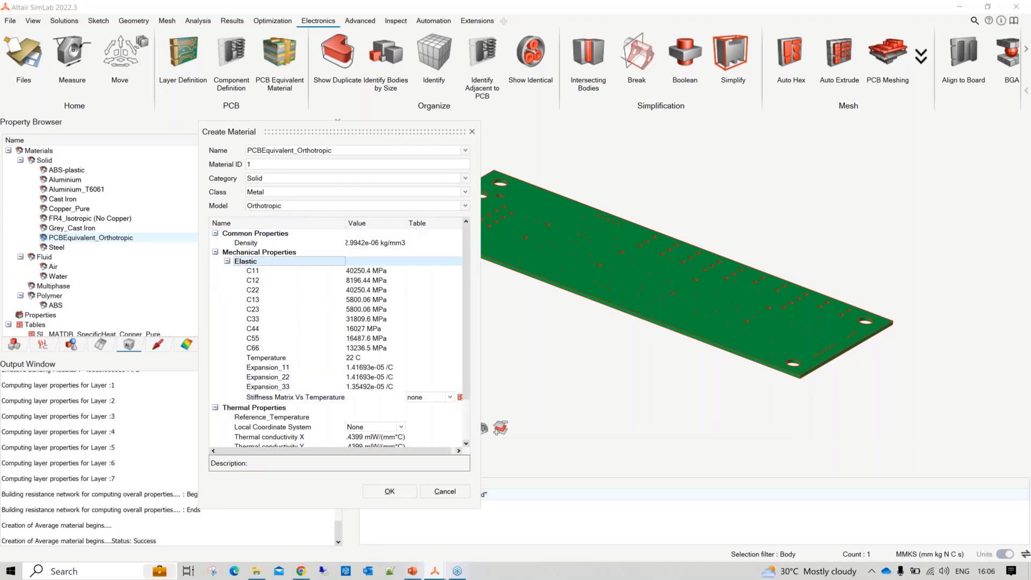
left_click(472, 132)
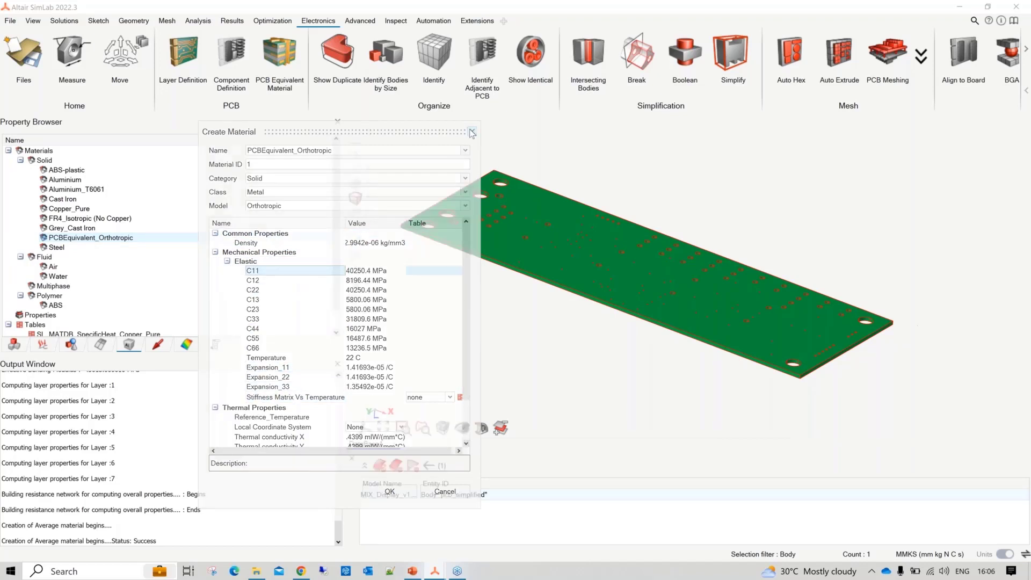
left_click(14, 344)
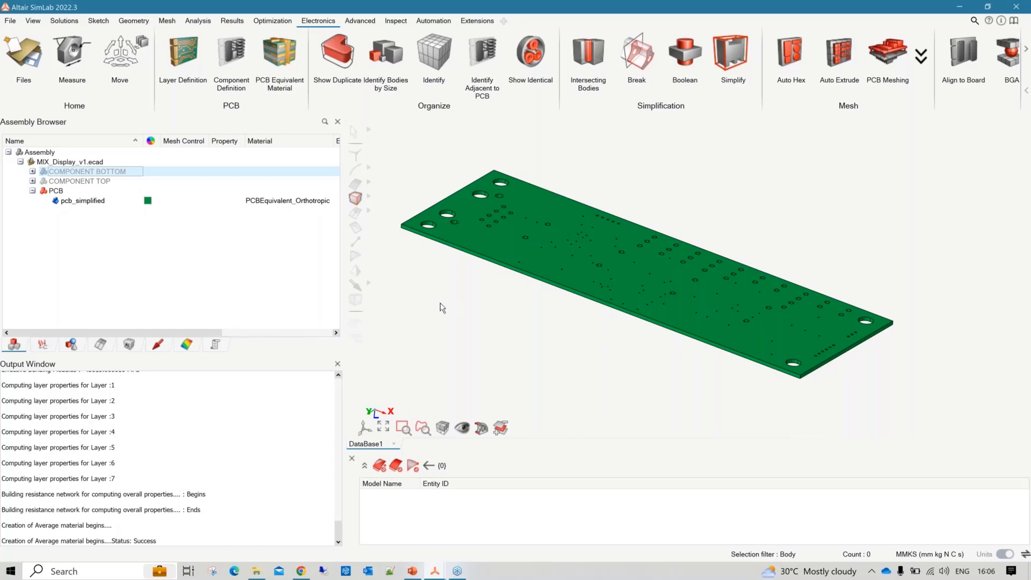
Redisplay the hidden top and bottom components together with the simplified board
scroll(529, 288, "up", 2)
scroll(524, 295, "down", 4)
middle_click_drag(524, 295, 522, 306)
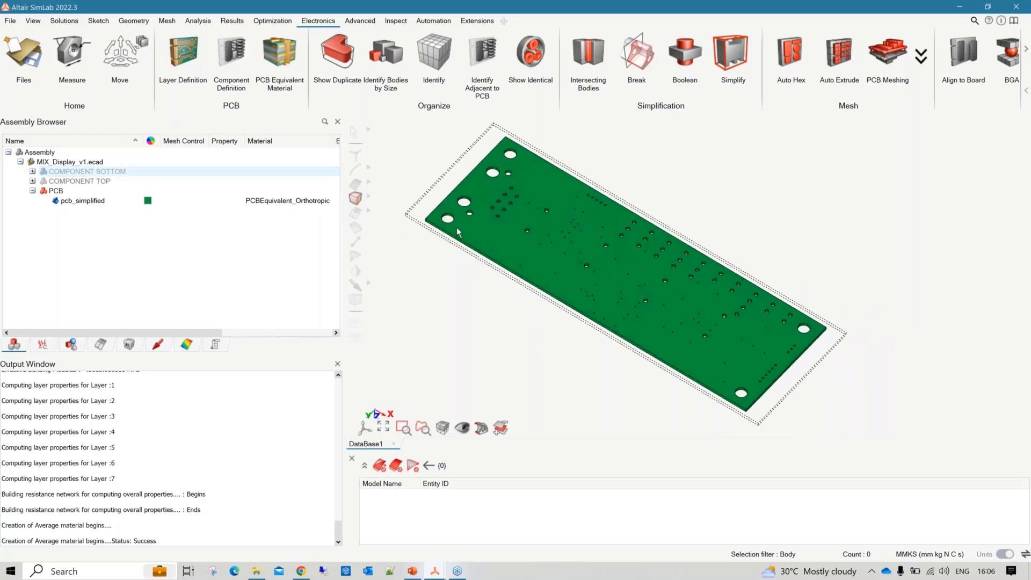
right_click(500, 307)
left_click(527, 326)
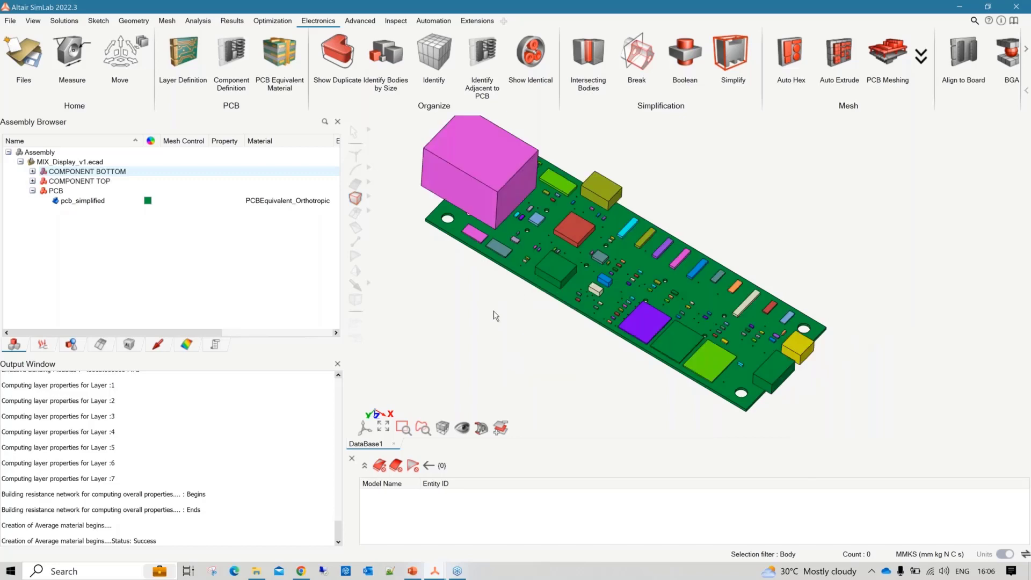
Isolate the pcb_simplified body in the view
scroll(450, 309, "up", 2)
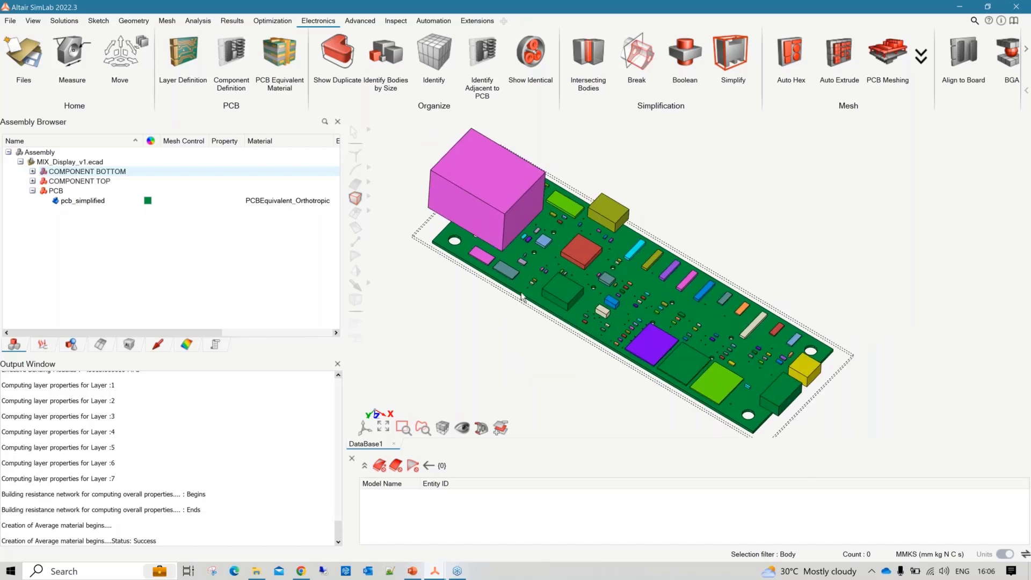
left_click(520, 297)
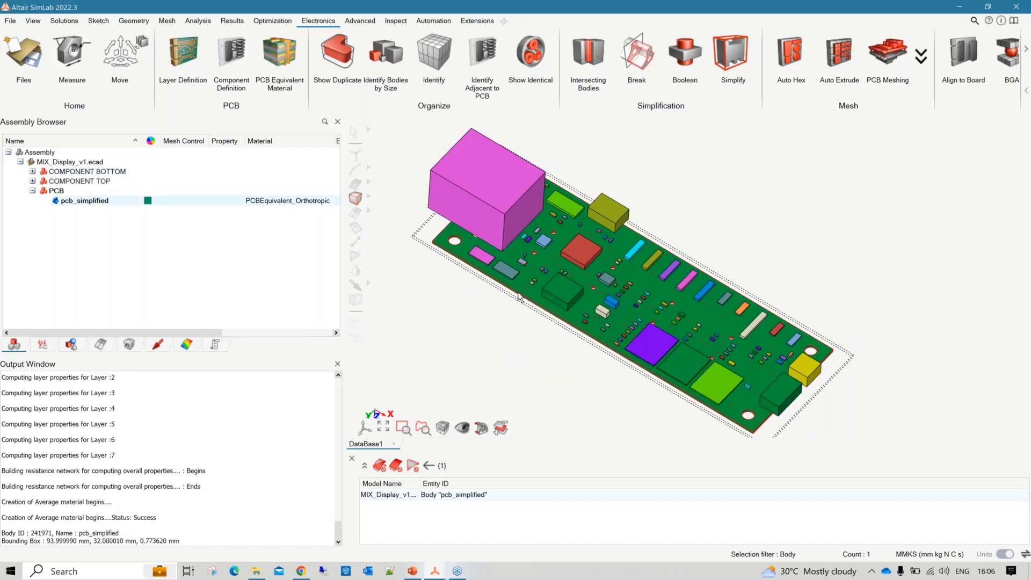
scroll(519, 296, "up", 2)
right_click(487, 285)
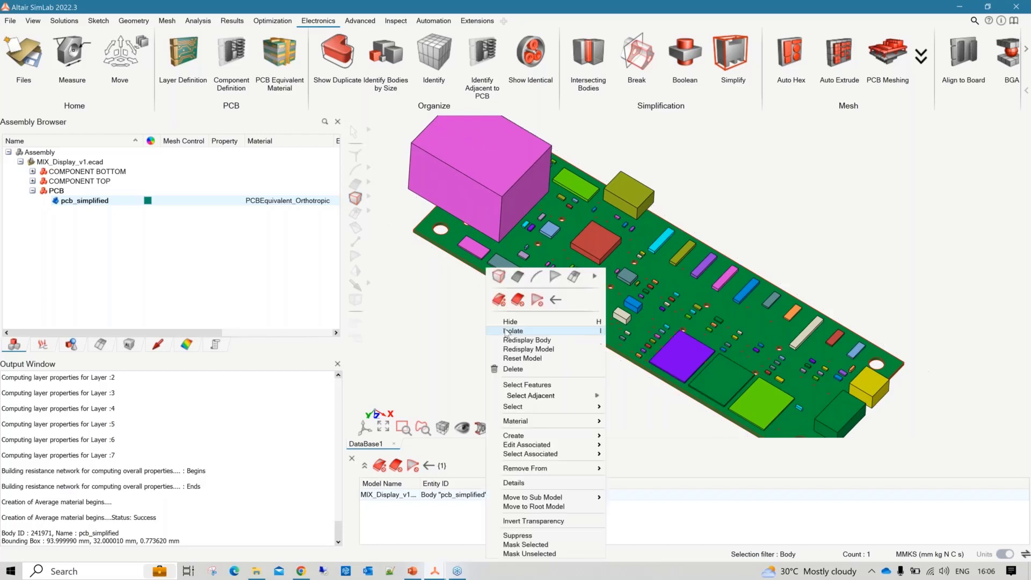
left_click(508, 330)
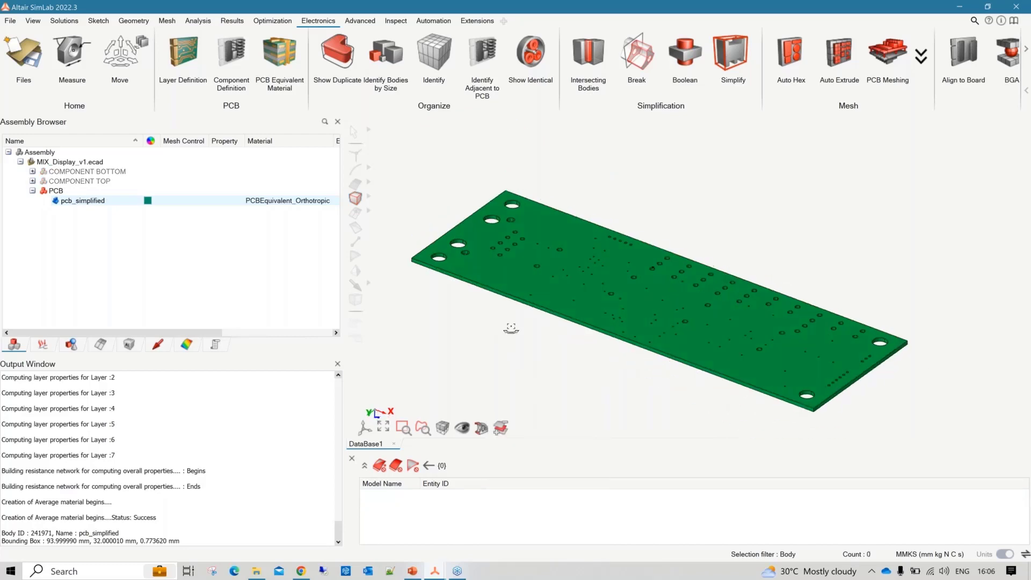
Examine the holes across the isolated board from different angles
middle_click_drag(511, 328, 504, 340)
scroll(503, 334, "down", 2)
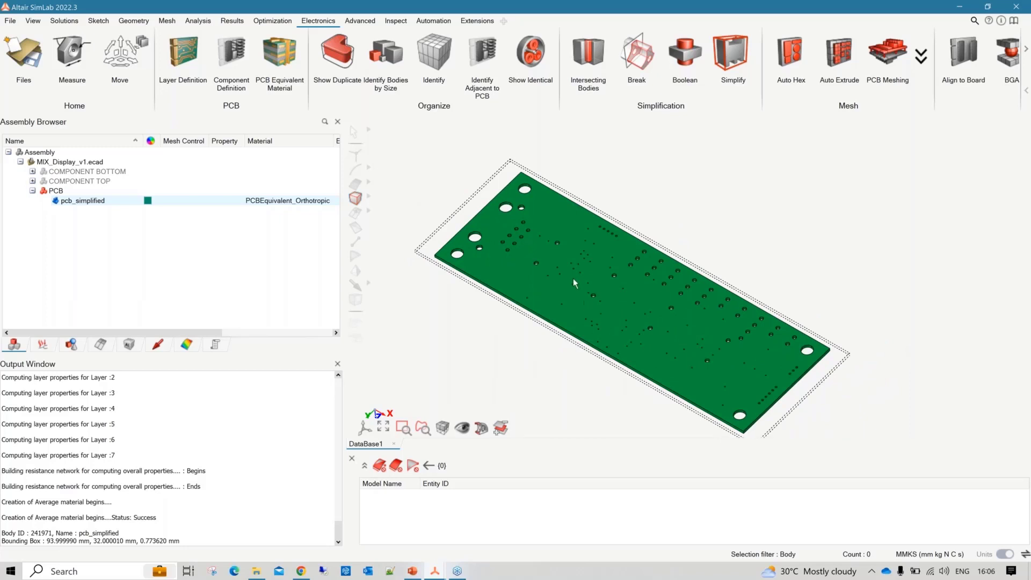
mouse_move(563, 273)
middle_mouse_down()
mouse_move(574, 294)
mouse_move(570, 286)
middle_mouse_up()
right_click_drag(570, 286, 548, 267)
scroll(547, 265, "up", 1)
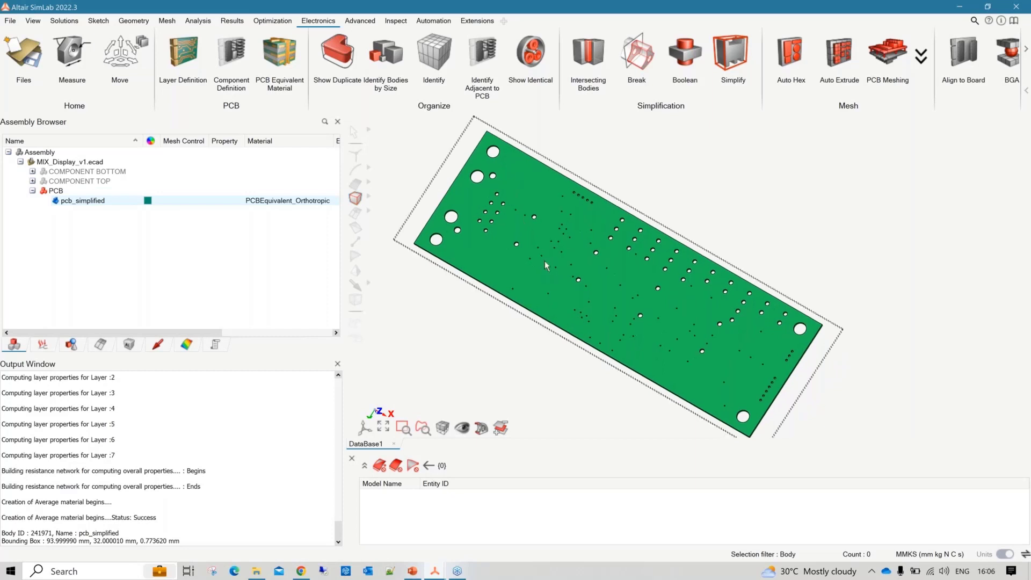
scroll(546, 265, "down", 3)
scroll(546, 265, "up", 1)
middle_click_drag(562, 278, 561, 268)
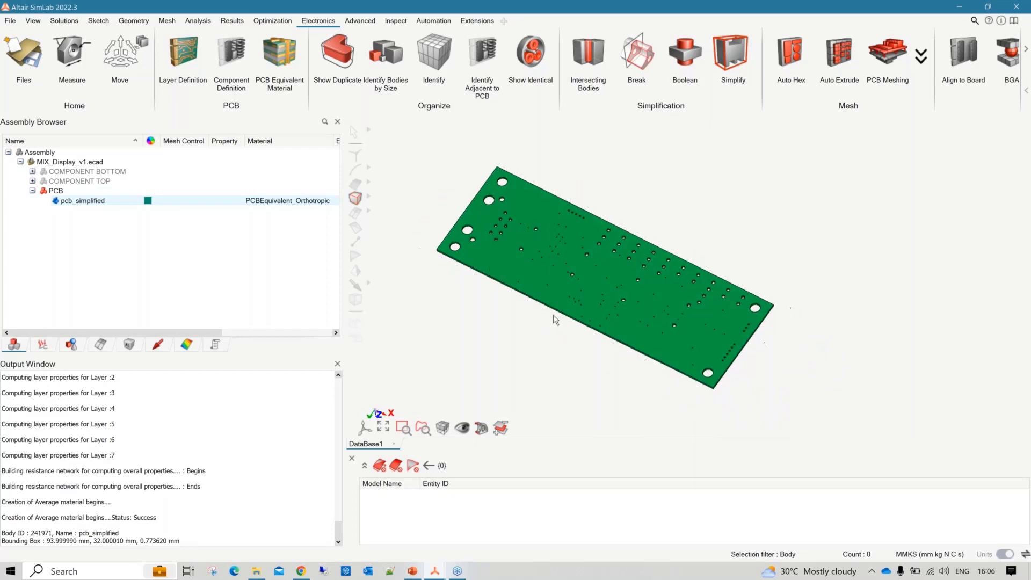
Start the Remove Holes operation and choose to remove holes identified by radius
left_click(133, 22)
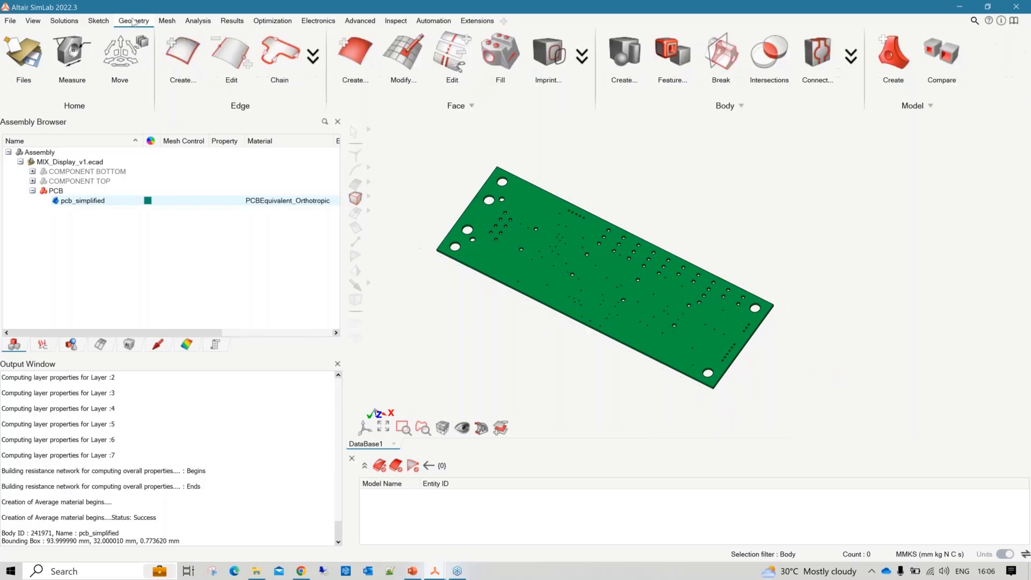
left_click(665, 59)
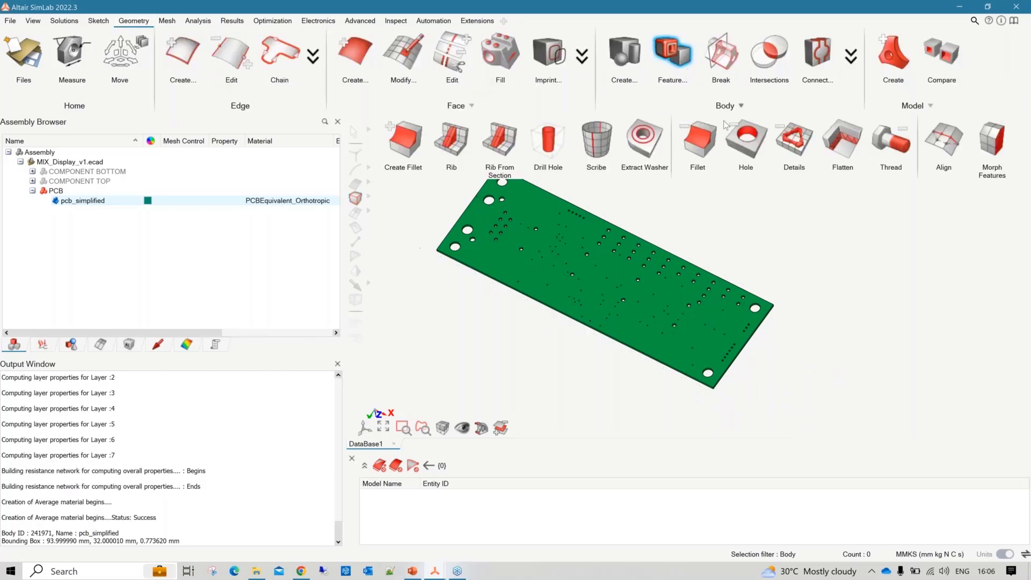
left_click(755, 150)
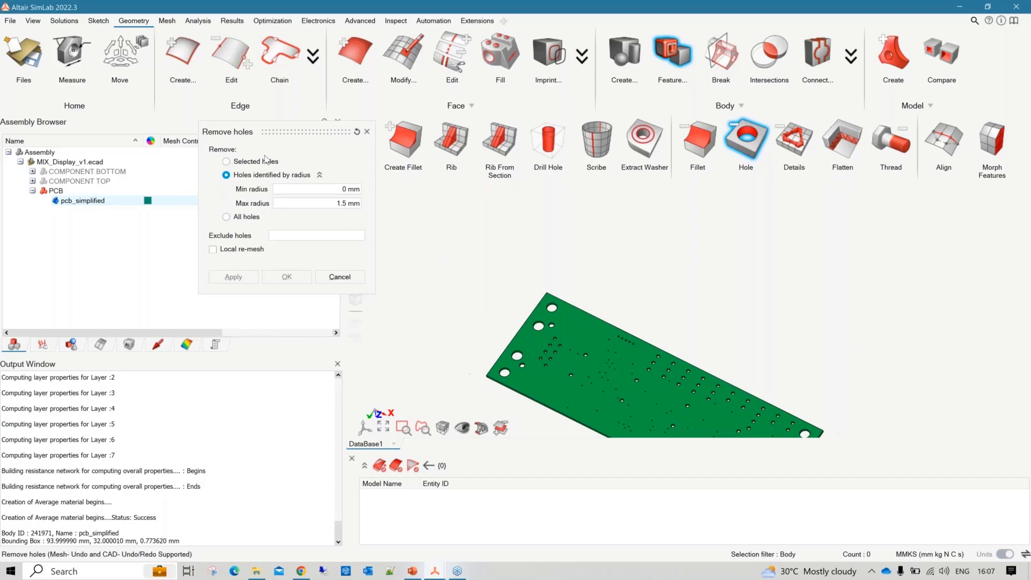
left_click(246, 216)
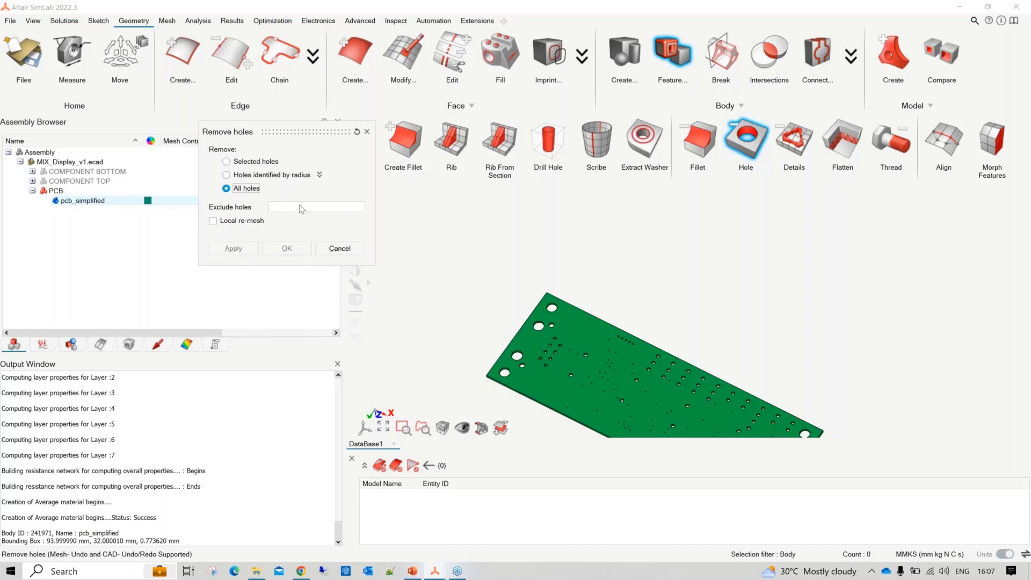
left_click(301, 208)
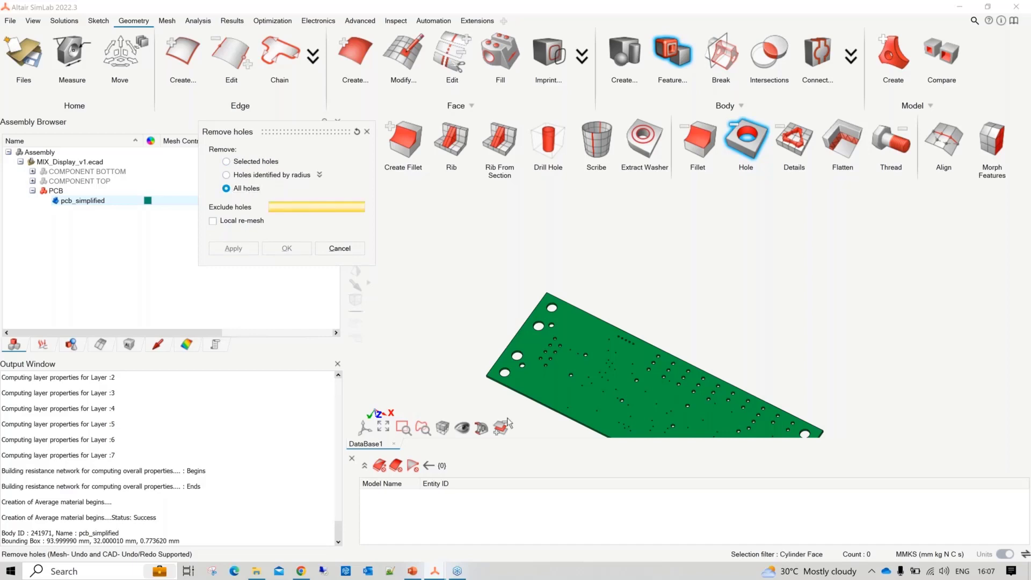
left_click(268, 176)
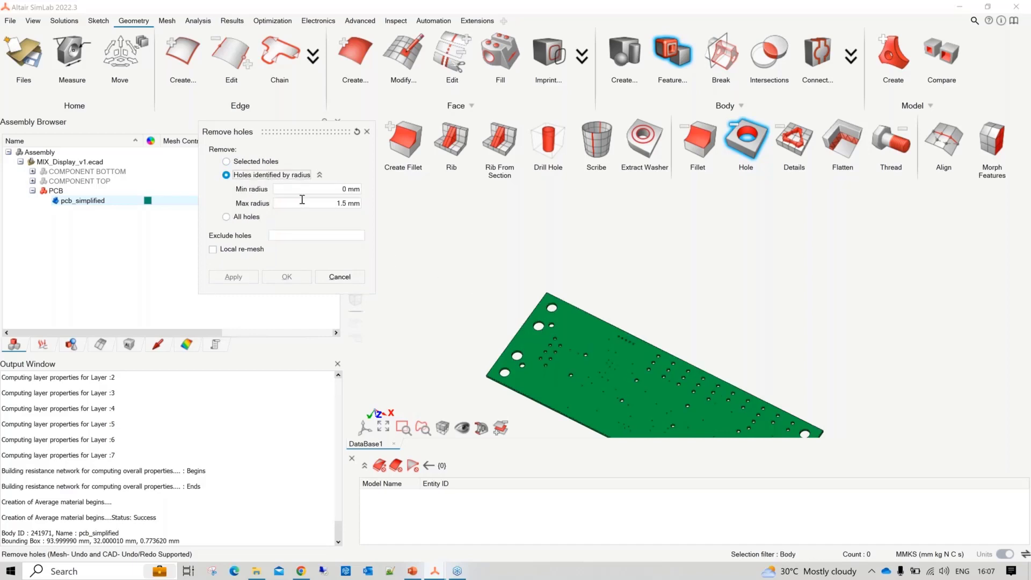
right_click_drag(539, 270, 478, 215)
scroll(478, 220, "down", 2)
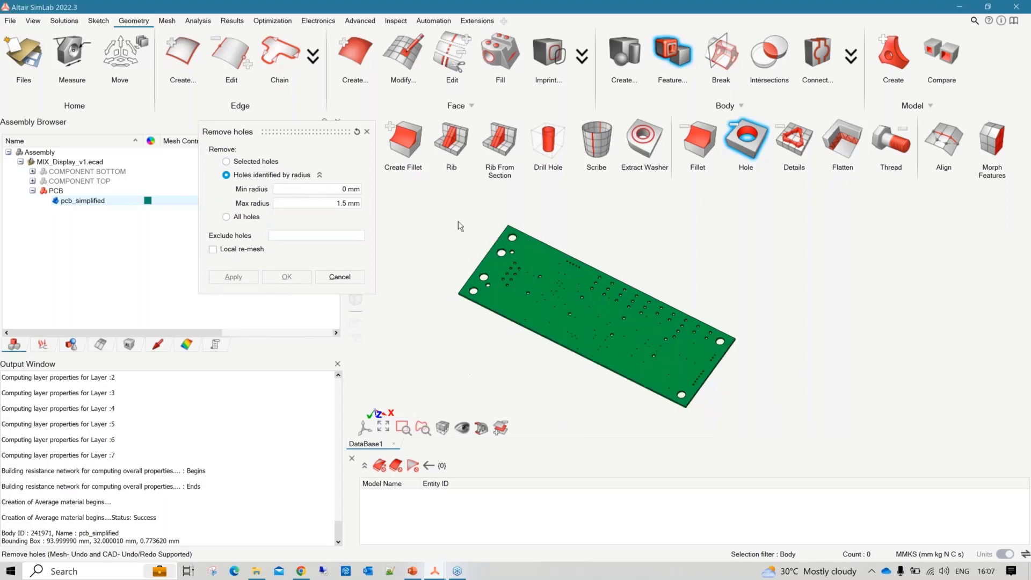
left_click(342, 188)
left_click(333, 203)
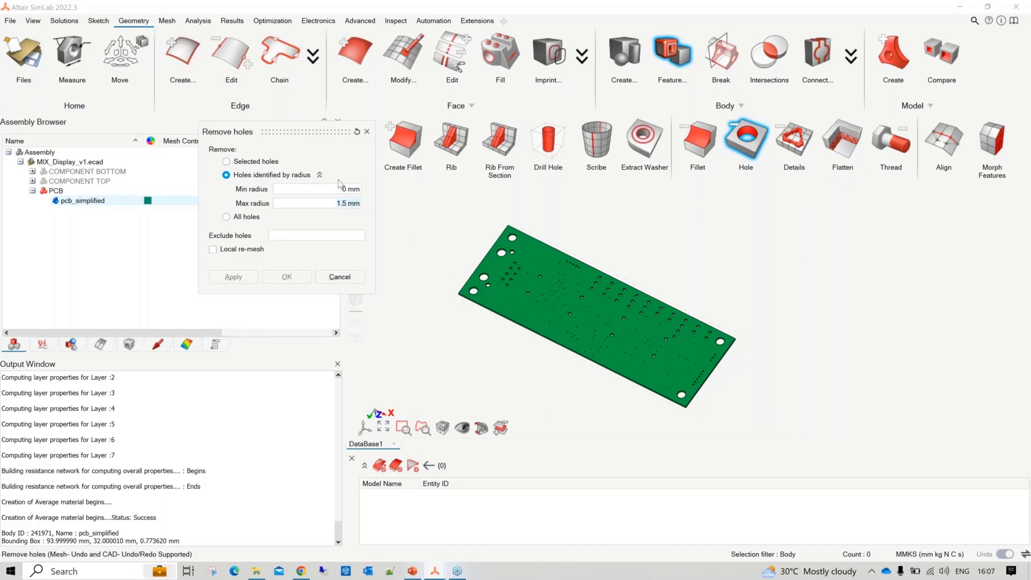
left_click(348, 203)
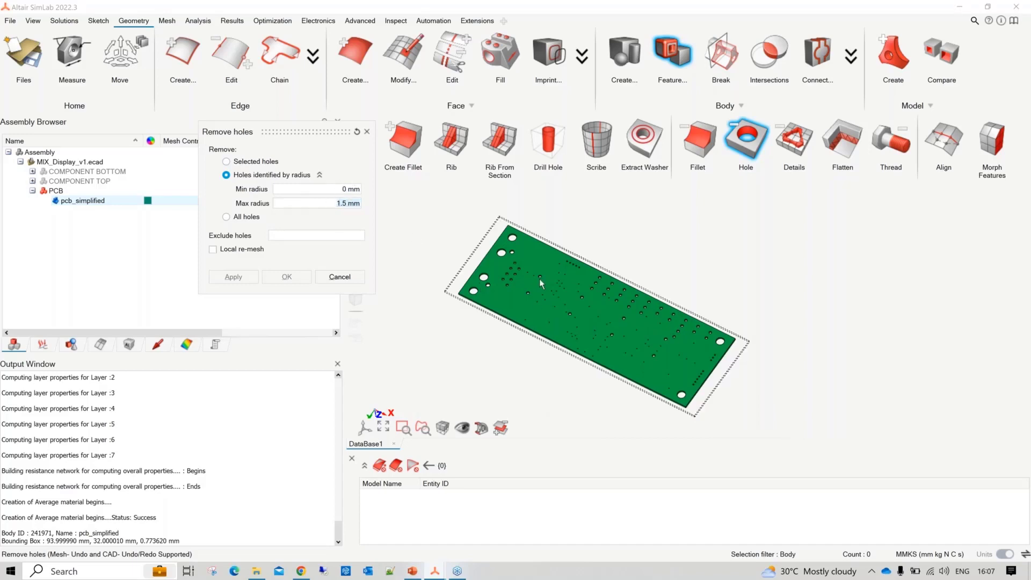
left_click(359, 189)
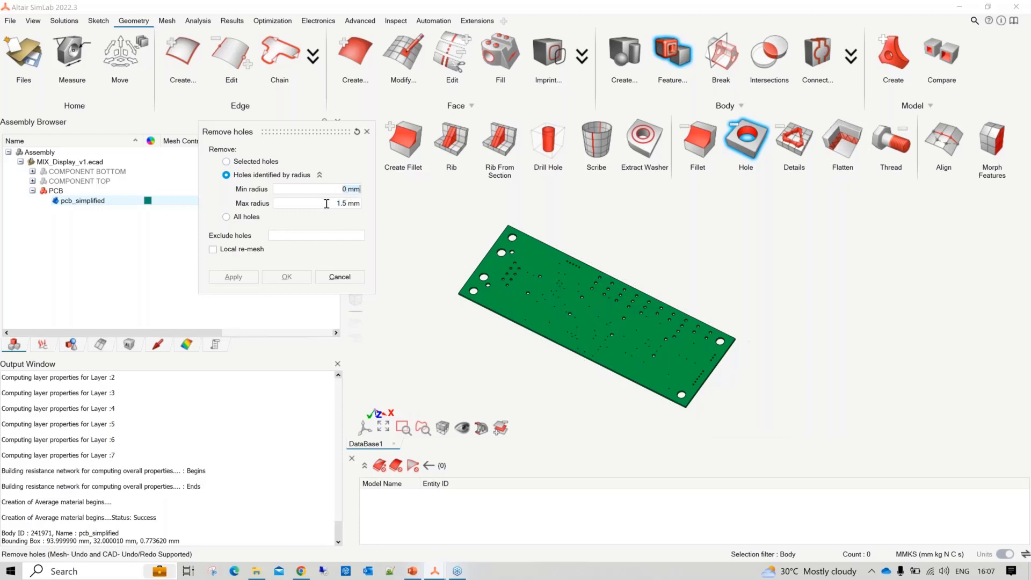
left_click(337, 205)
left_click(550, 288)
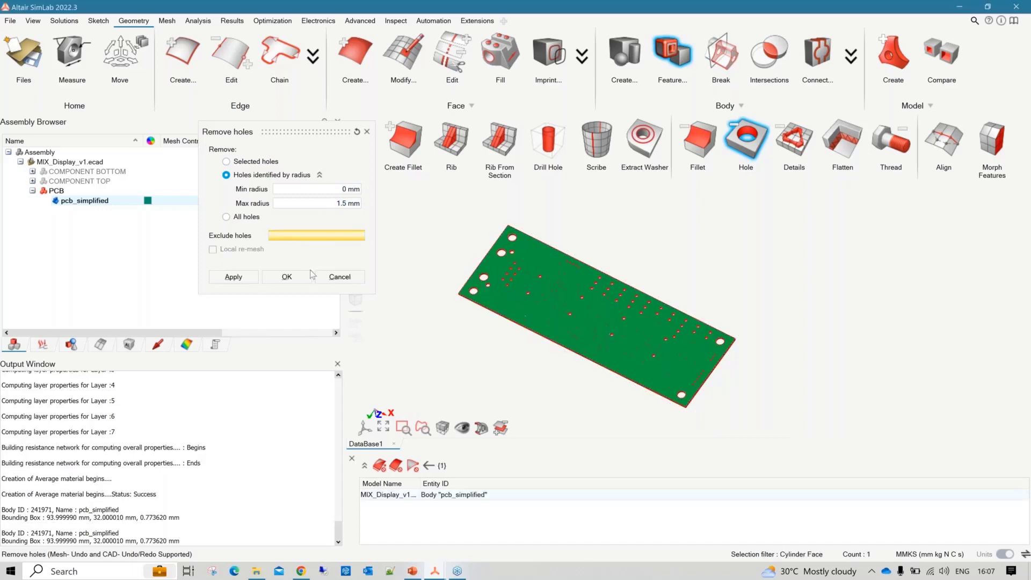
right_click(432, 251)
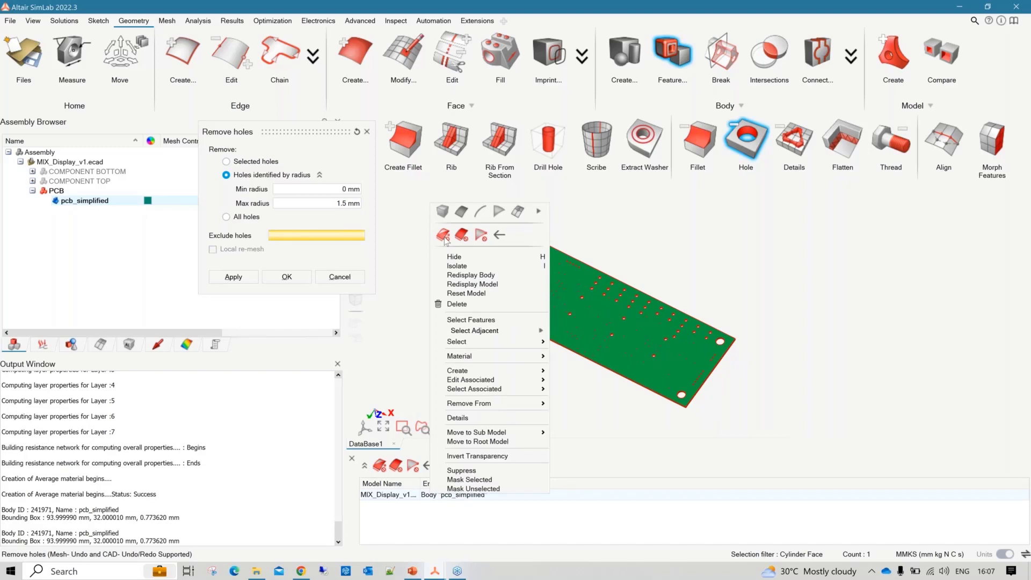
left_click(443, 236)
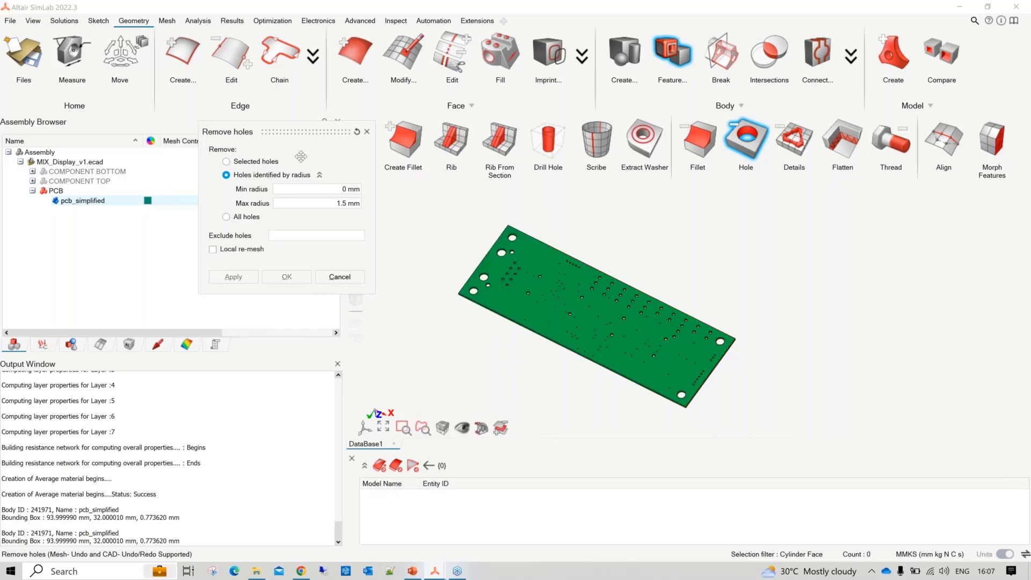
Remove all holes with a radius between 0 and 1.5 mm from the pcb_simplified body
left_click_drag(300, 156, 248, 237)
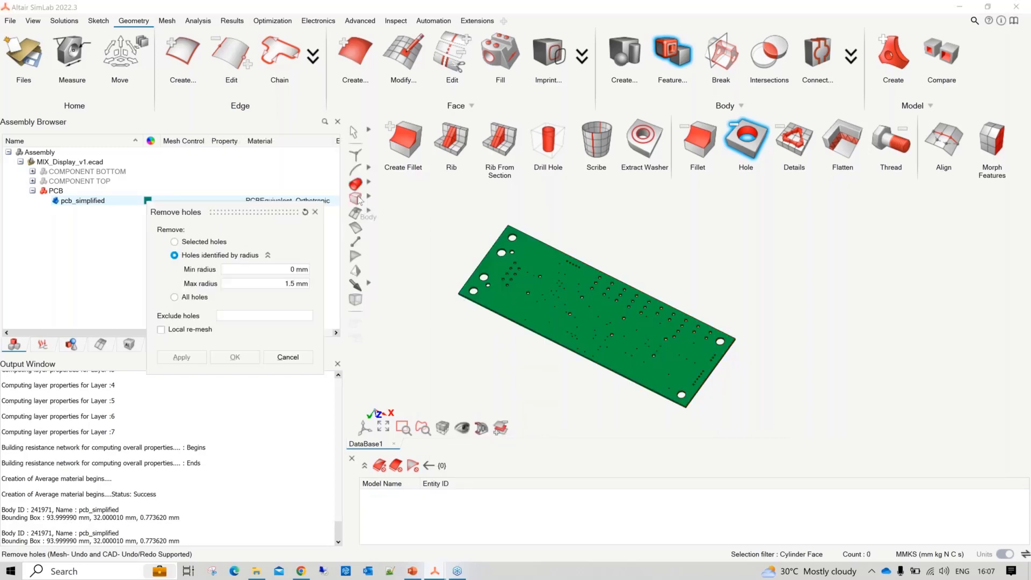
left_click(357, 199)
left_click(510, 299)
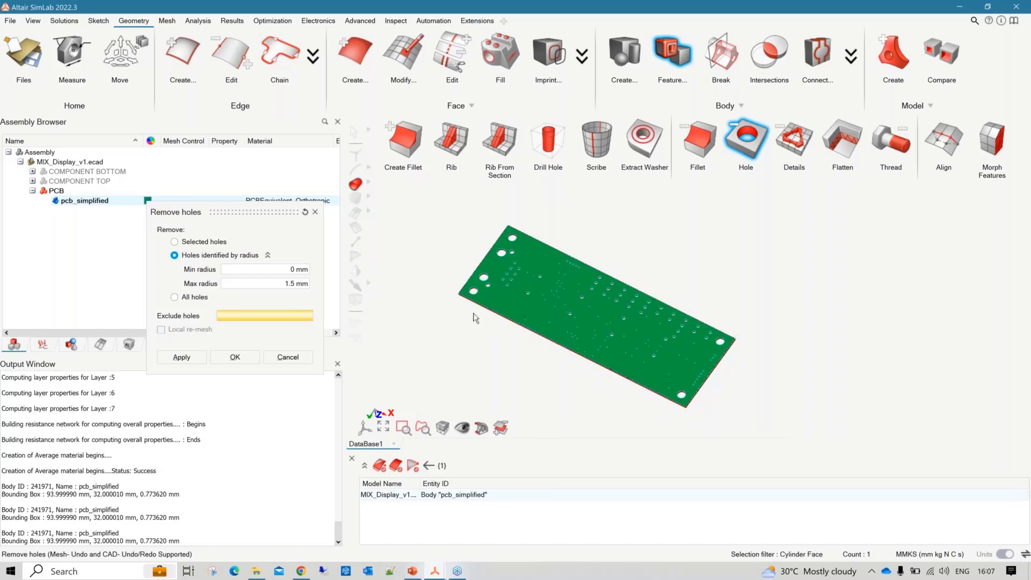
left_click(240, 355)
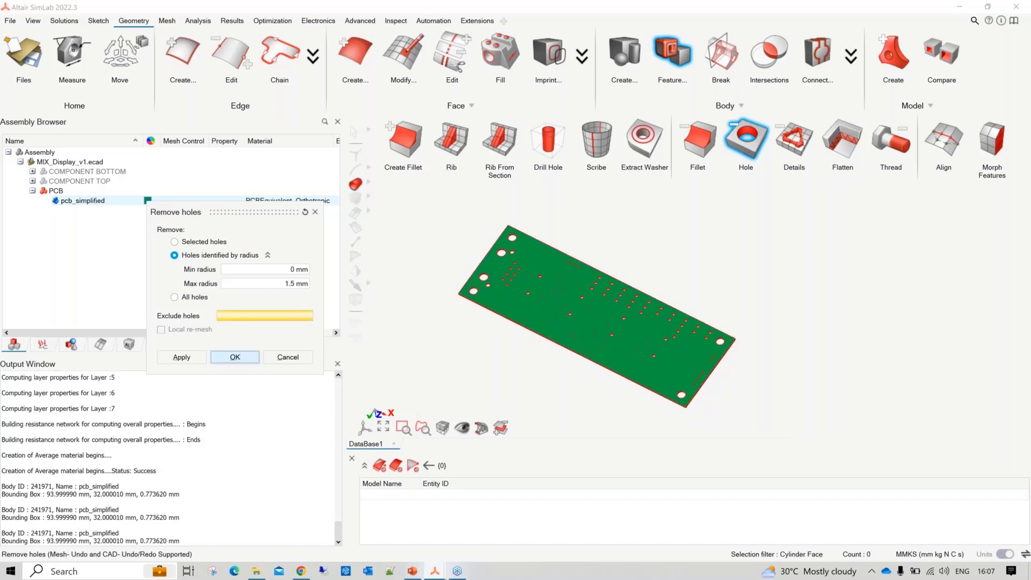
Inspect the simplified board from several angles to see which holes remain
scroll(572, 305, "up", 7)
scroll(653, 360, "down", 3)
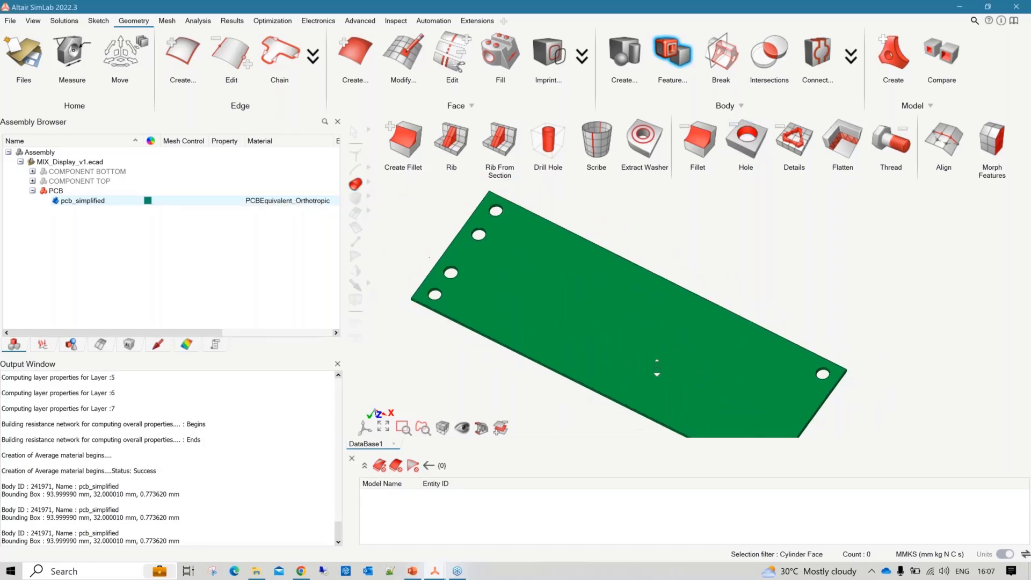
right_click_drag(561, 315, 589, 298)
scroll(676, 367, "down", 2)
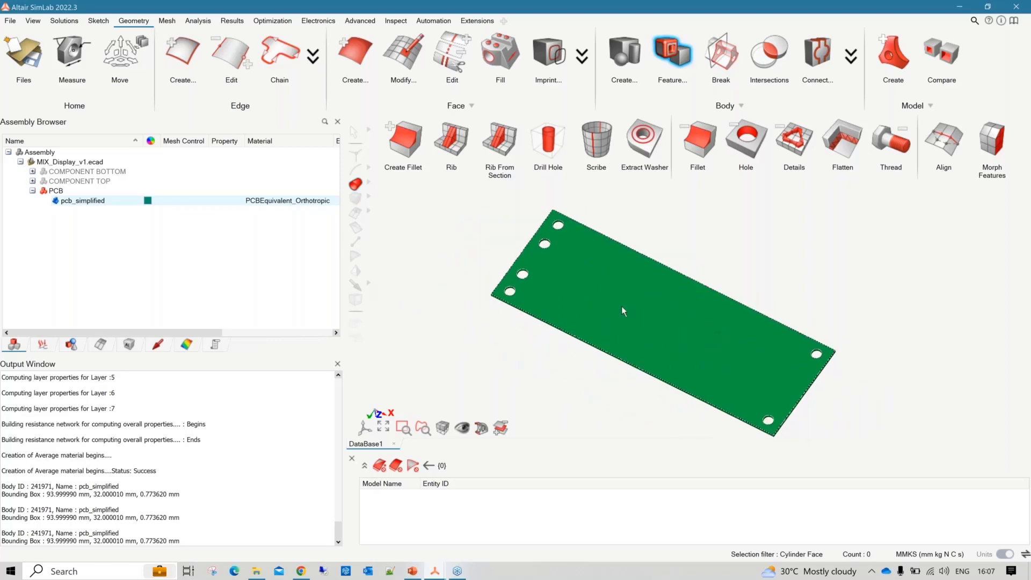
mouse_move(622, 306)
middle_mouse_down()
mouse_move(633, 301)
mouse_move(635, 317)
mouse_move(615, 311)
middle_mouse_up()
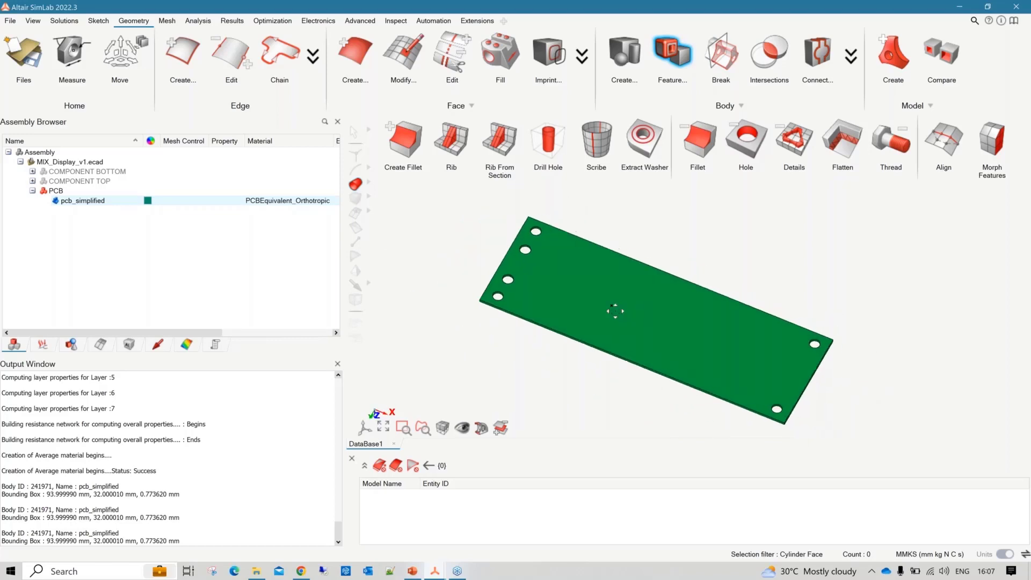
right_click_drag(615, 311, 574, 302)
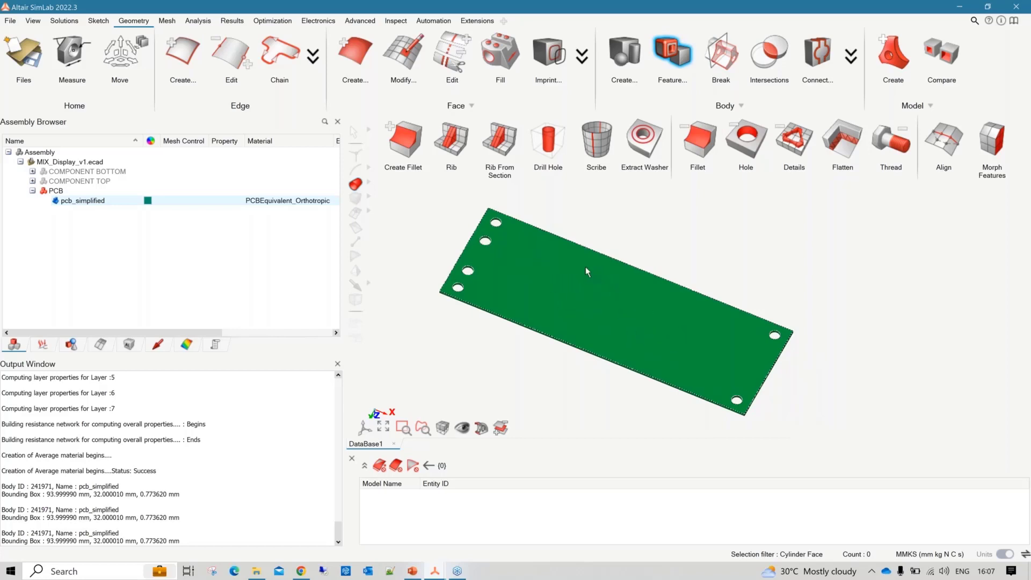
mouse_move(575, 289)
middle_mouse_down()
mouse_move(586, 318)
mouse_move(588, 279)
middle_mouse_up()
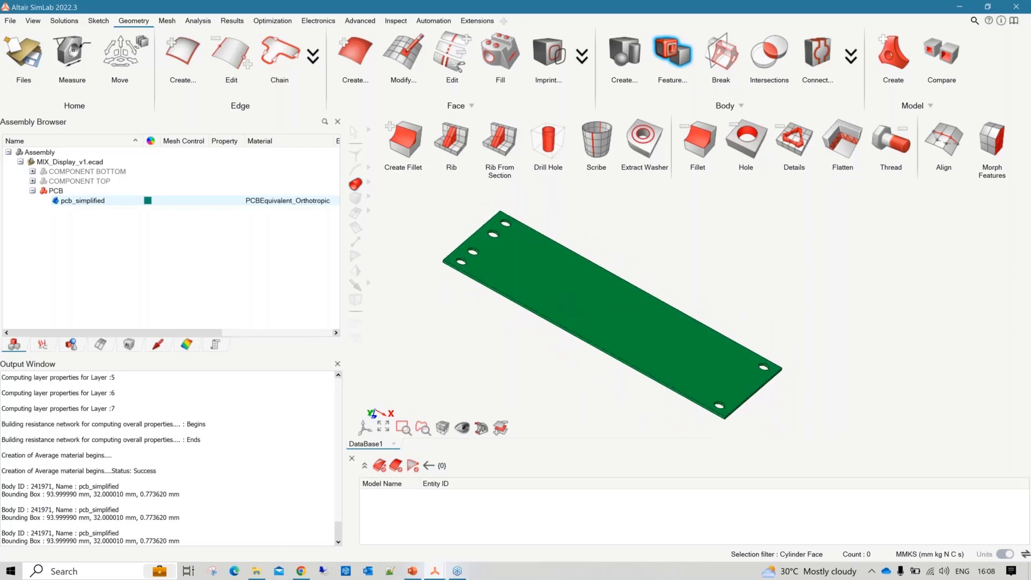
Redisplay the COMPONENT TOP and COMPONENT BOTTOM groups together with the board
left_click(44, 180)
left_click(44, 171)
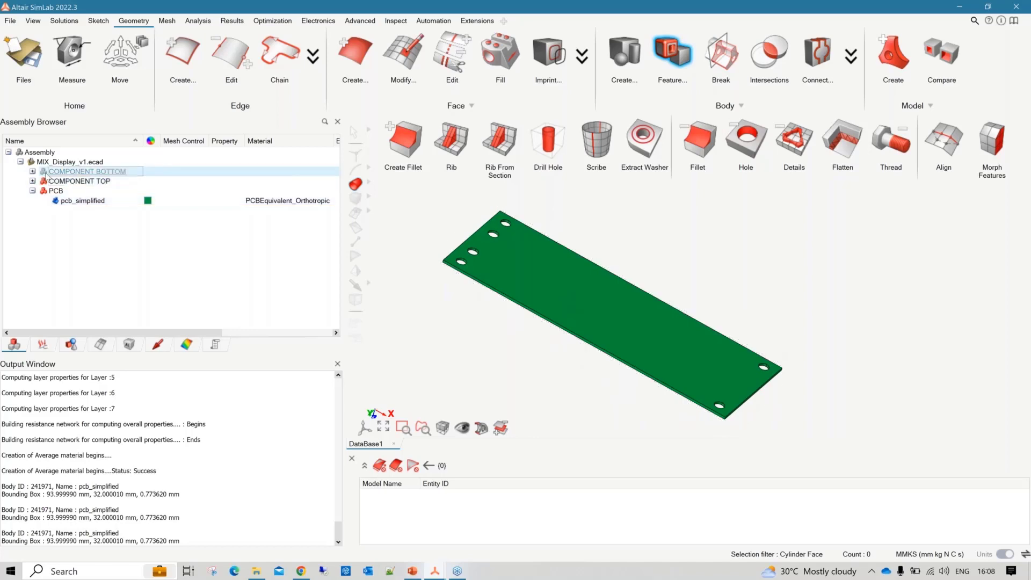
middle_click_drag(476, 322, 466, 322)
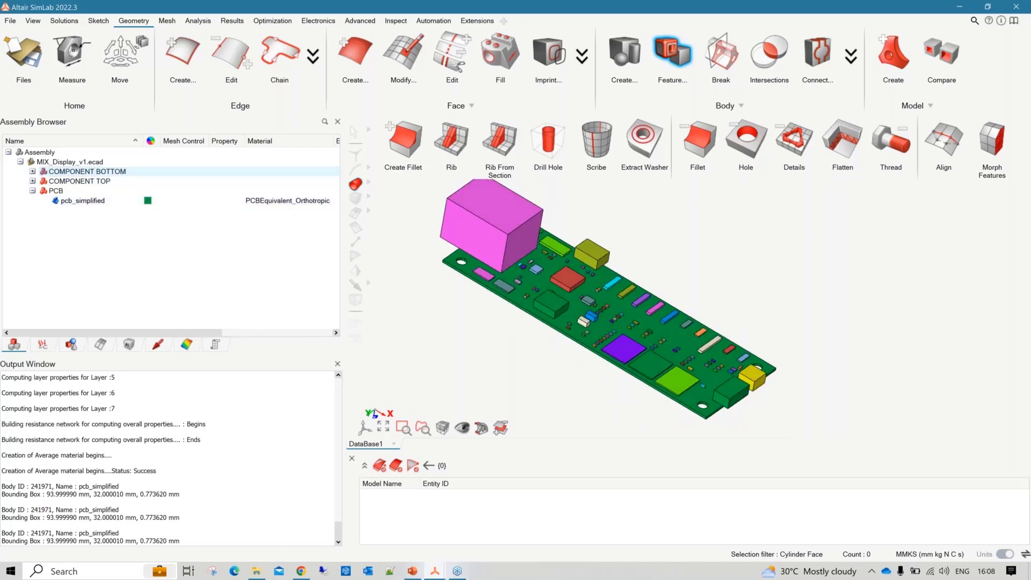
Examine the components mounted on the board from different angles and distances
scroll(467, 311, "down", 2)
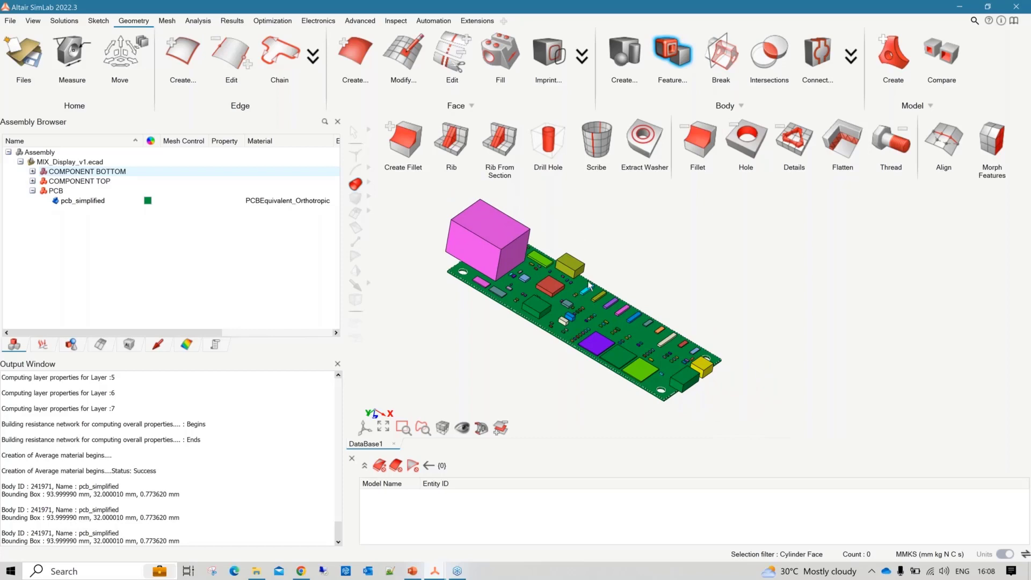
middle_click_drag(627, 270, 616, 266)
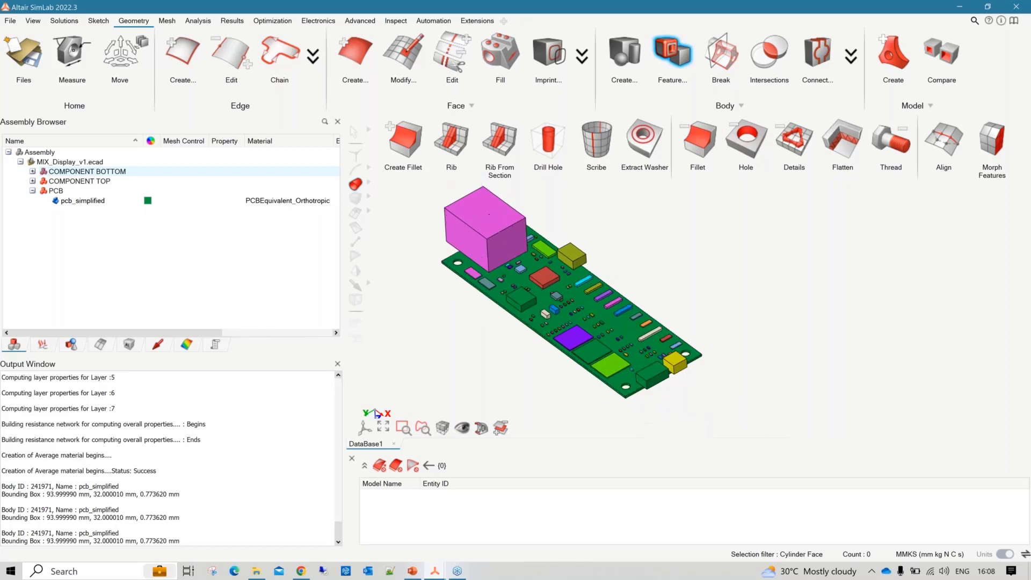
middle_click_drag(590, 258, 611, 258)
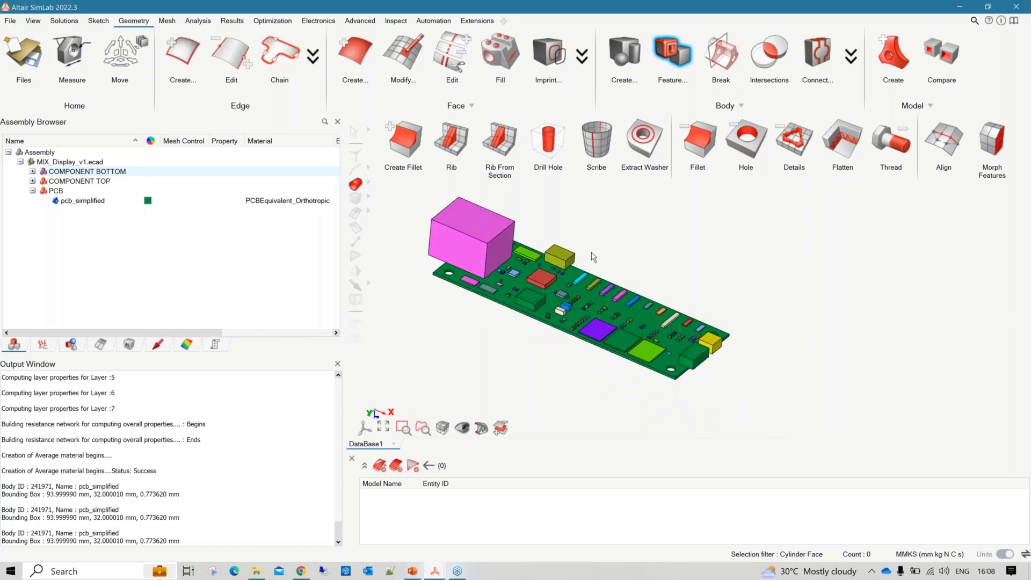
scroll(571, 314, "up", 3)
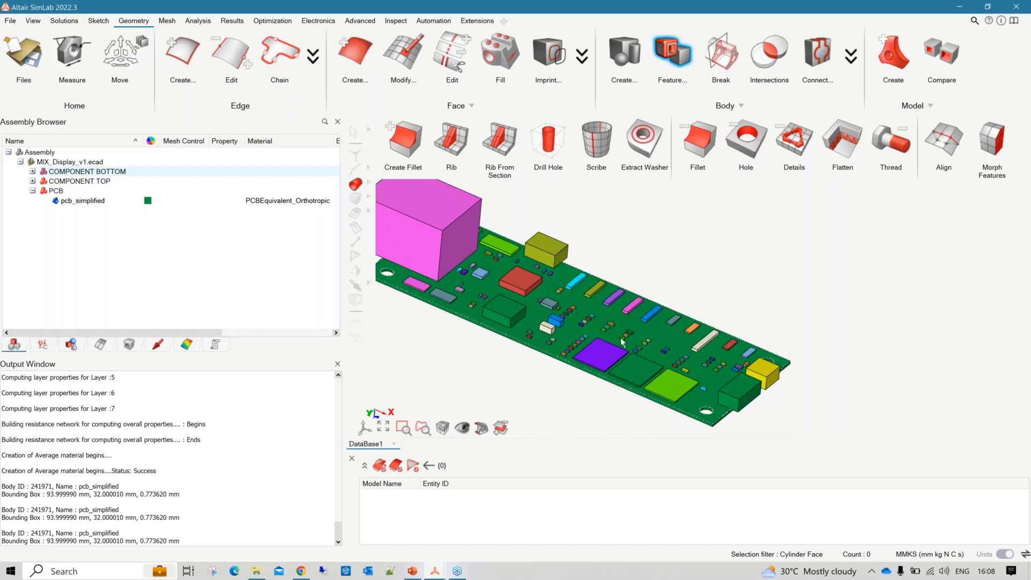
middle_click_drag(570, 314, 545, 310)
scroll(542, 311, "down", 2)
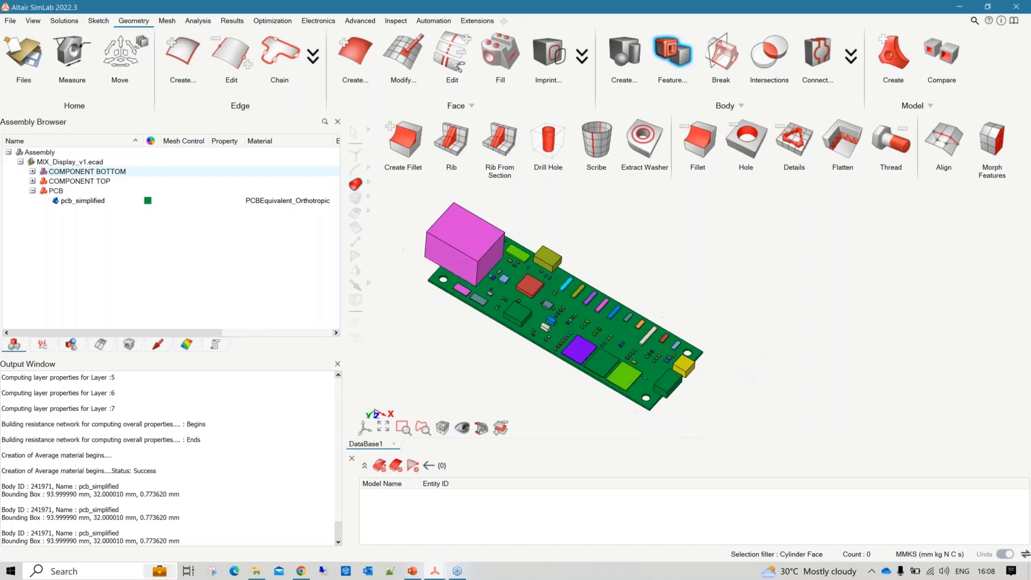
right_click_drag(621, 276, 635, 288)
middle_click_drag(635, 288, 622, 268)
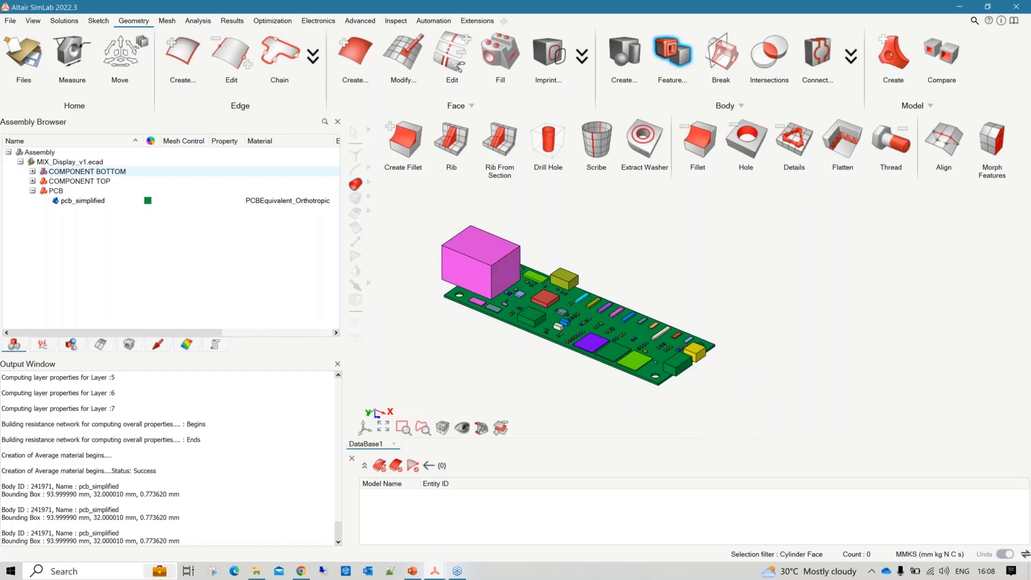
right_click_drag(622, 269, 638, 260)
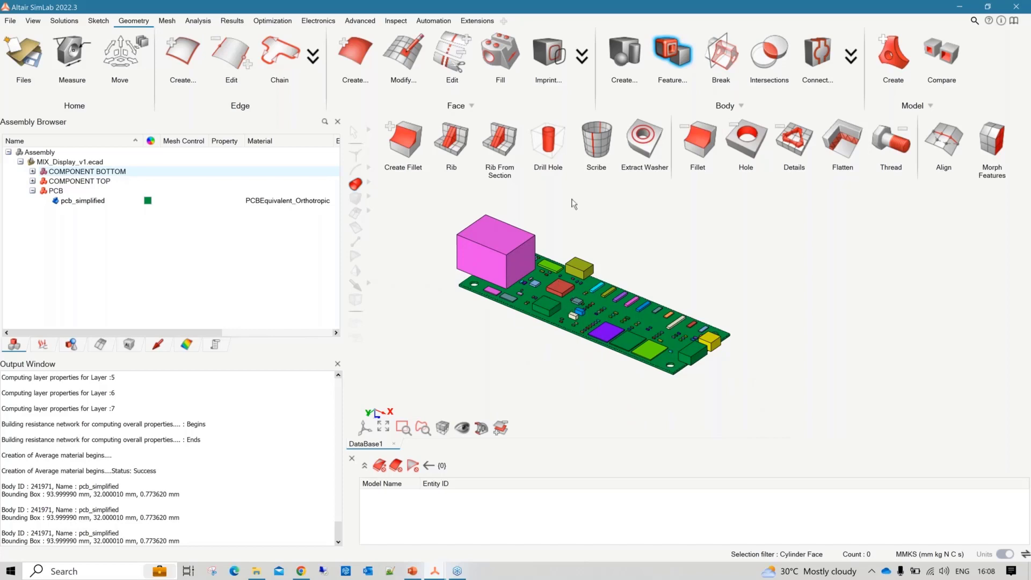
Identify the small components on the board by size, showing bodies with a bounding box smaller than 2 mm
left_click(307, 24)
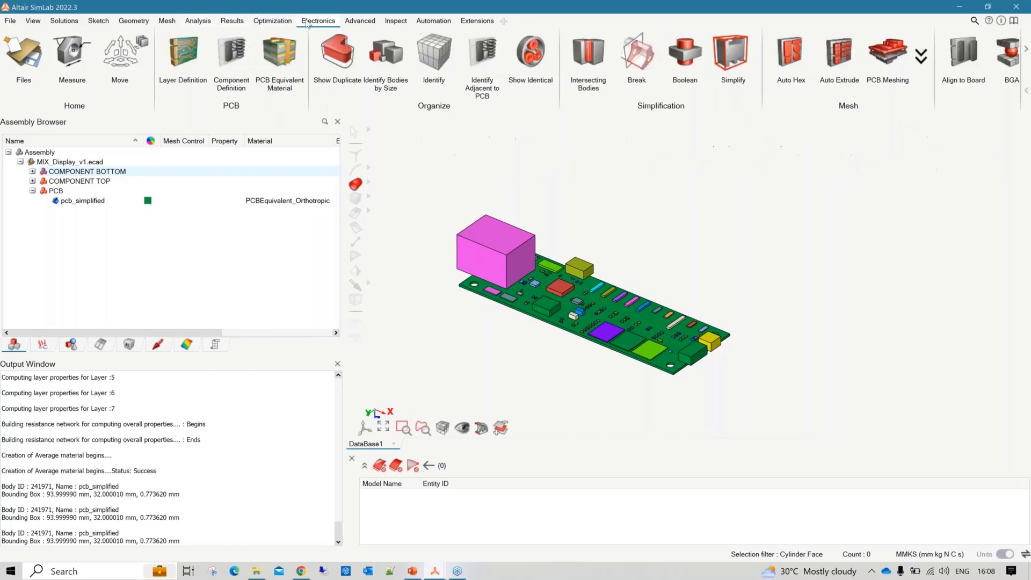
middle_click_drag(630, 218, 628, 230)
scroll(628, 230, "down", 1)
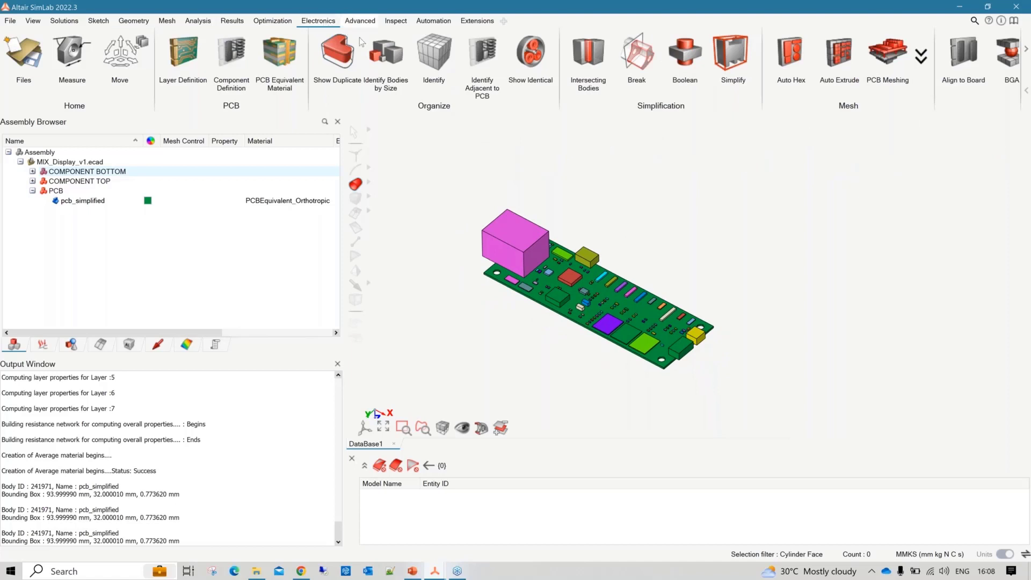
left_click(382, 57)
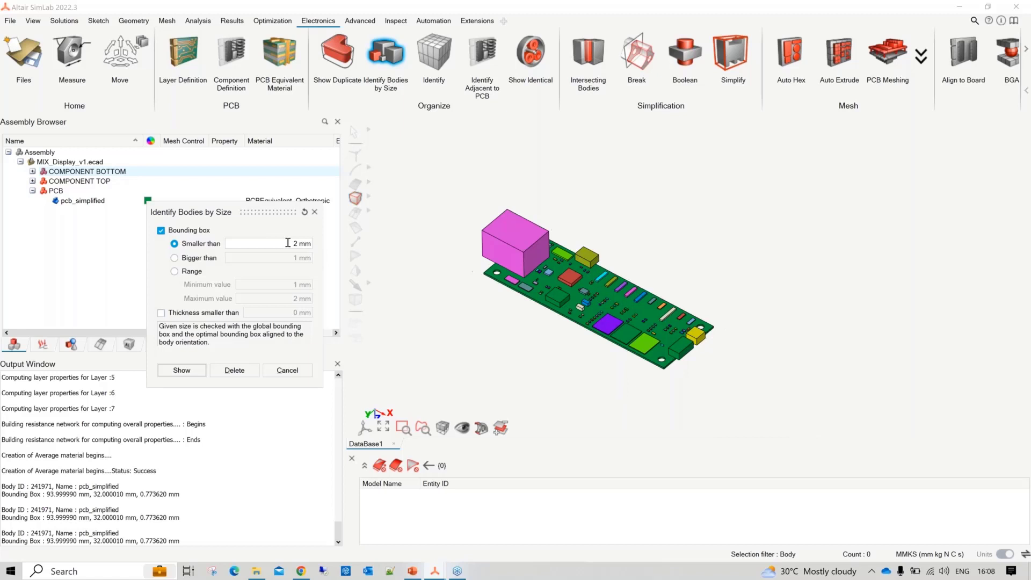
left_click_drag(287, 211, 276, 191)
left_click(181, 350)
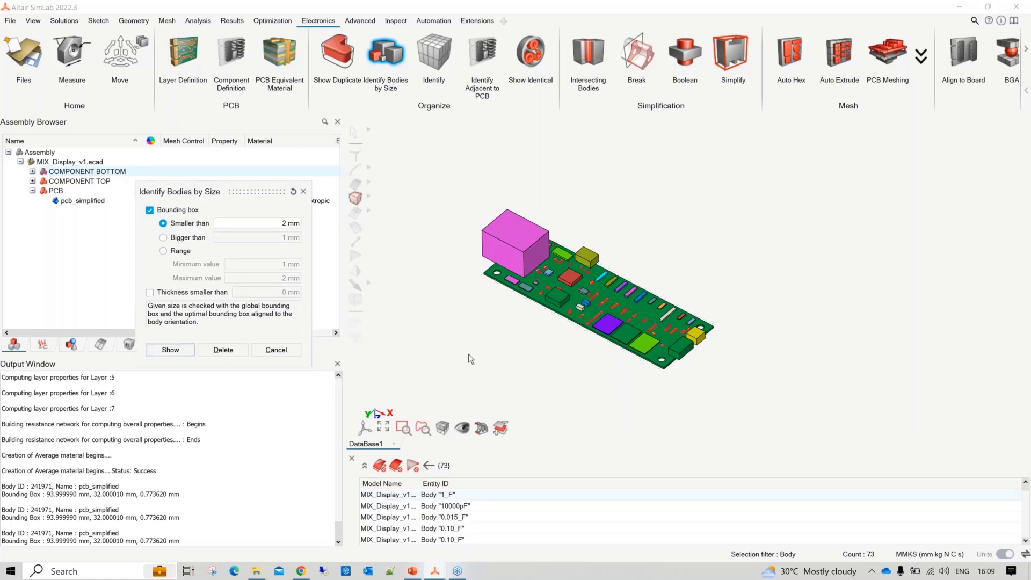
scroll(536, 276, "up", 3)
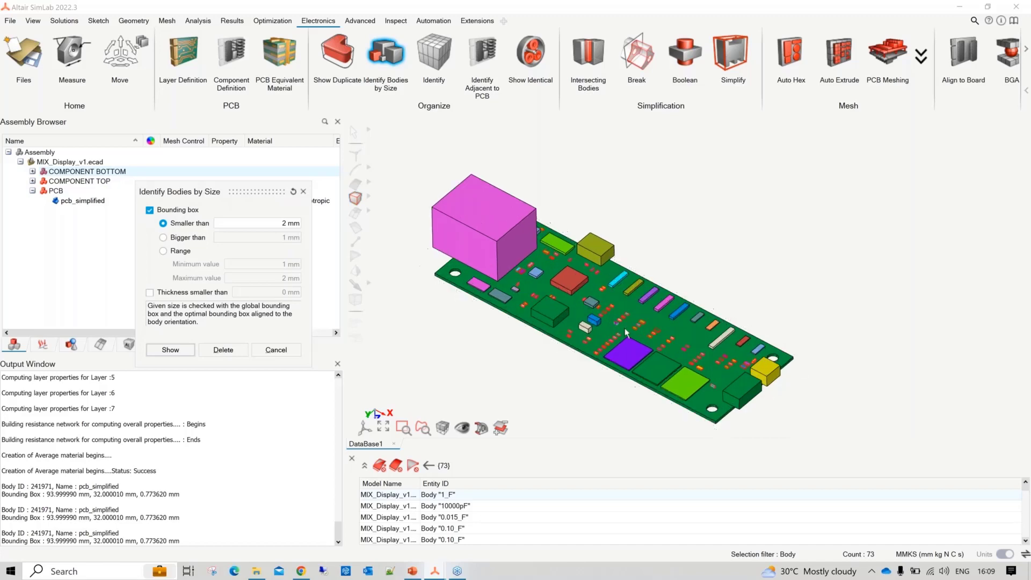
Isolate the identified bodies smaller than 2 mm by hiding the board and larger components, and examine them
scroll(677, 386, "down", 2)
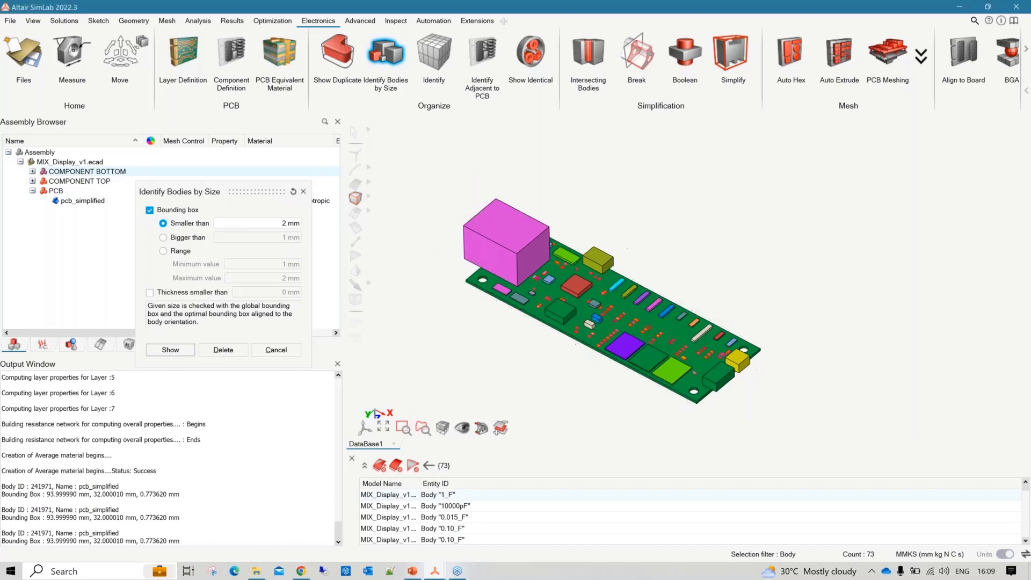
right_click(623, 227)
left_click(655, 240)
right_click_drag(713, 339, 697, 286)
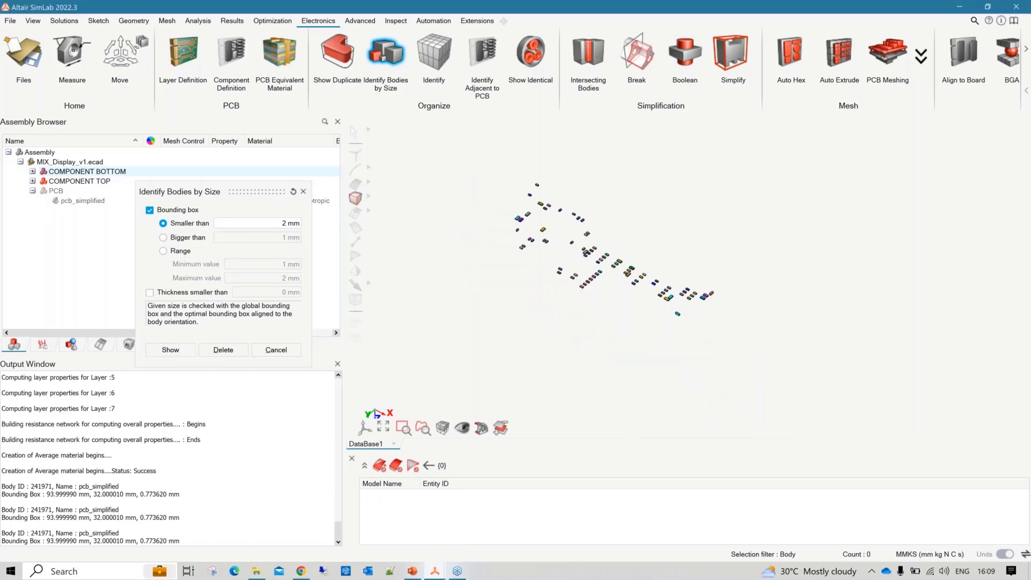
scroll(697, 286, "up", 3)
scroll(522, 276, "up", 2)
right_click_drag(522, 276, 588, 296)
scroll(588, 296, "down", 3)
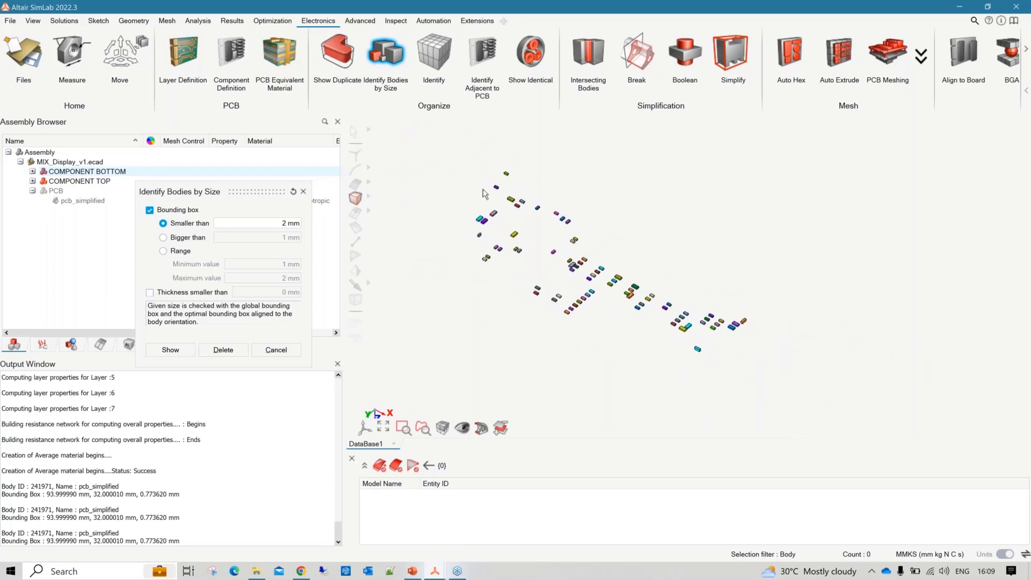
Select the isolated small bodies, delete the found bodies smaller than 2 mm and close Identify Bodies by Size
left_click_drag(424, 152, 788, 410)
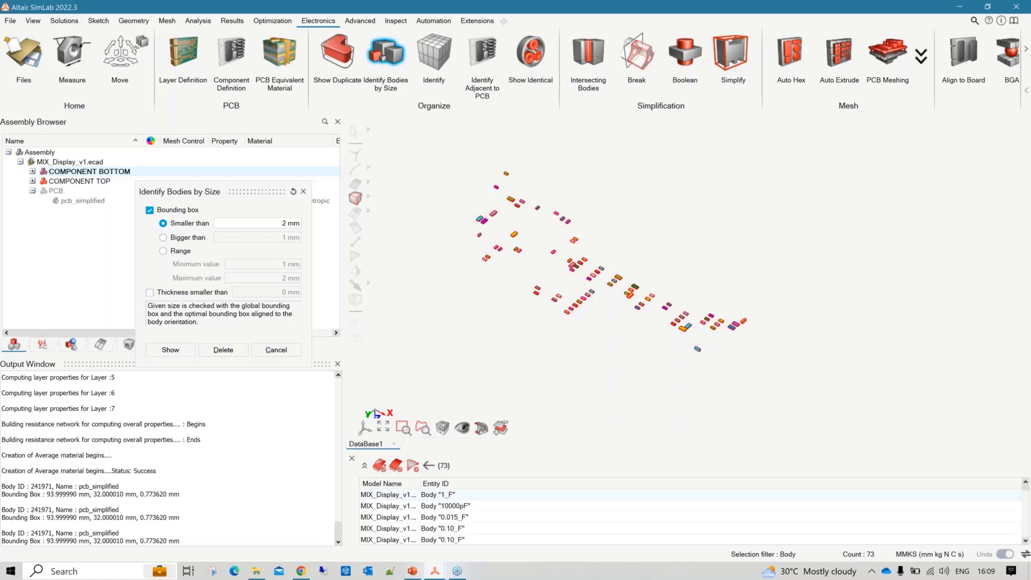
left_click(221, 350)
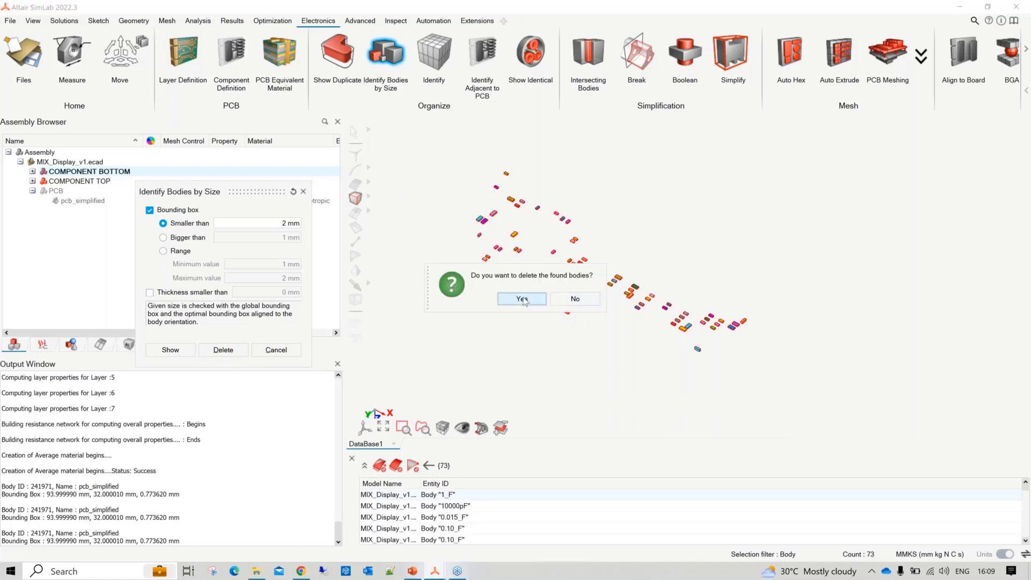
left_click(521, 298)
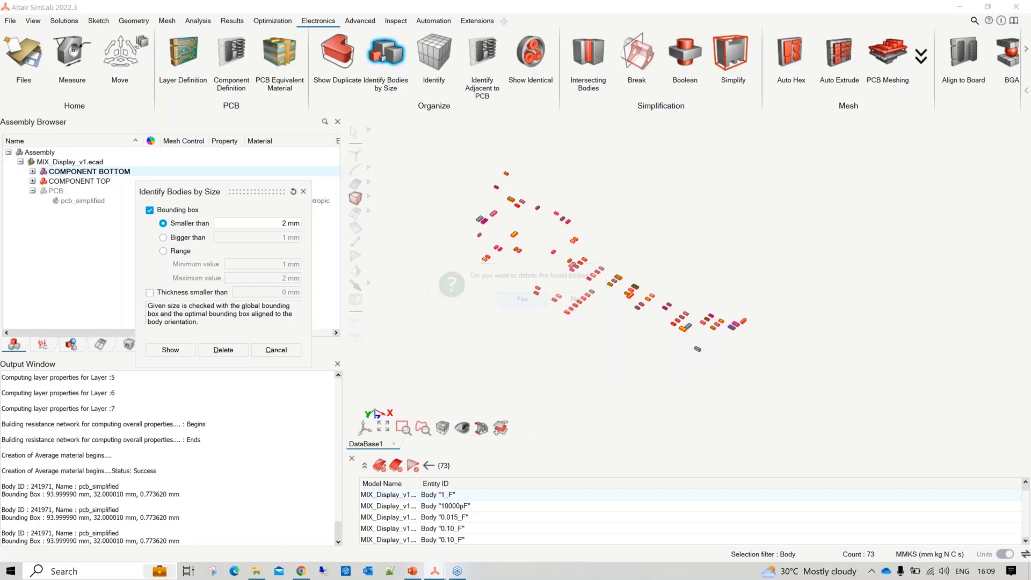
left_click(282, 349)
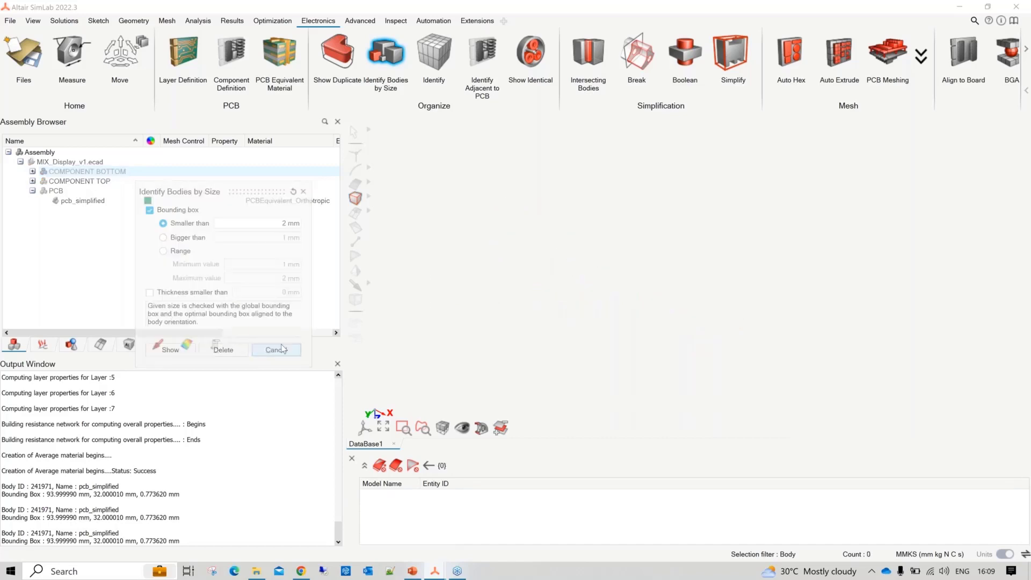
Redisplay the whole MIX_Display_v1.ecad model and inspect the components remaining on the board
left_click(21, 162)
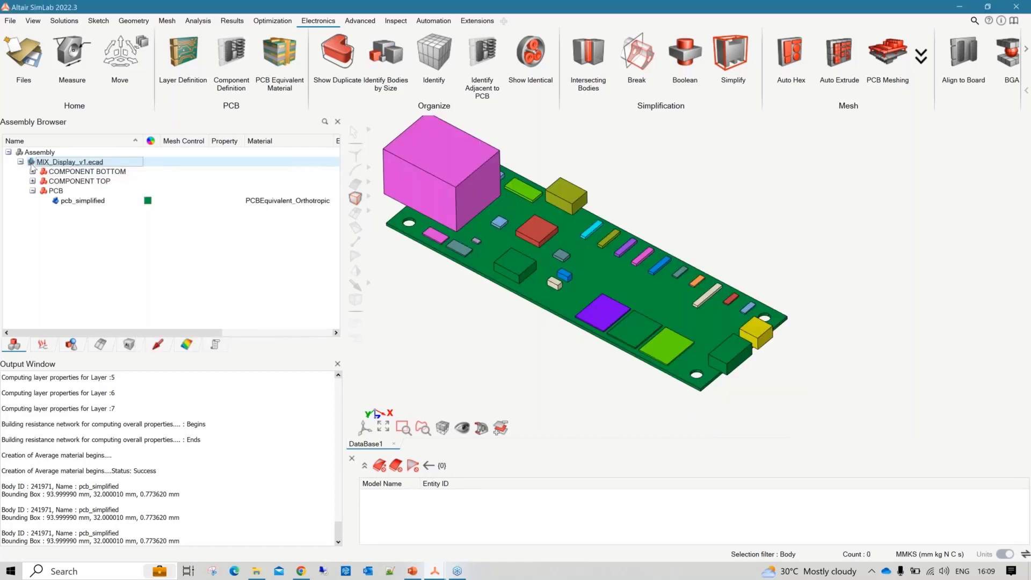
middle_click_drag(577, 346, 379, 413)
middle_click_drag(687, 280, 697, 255)
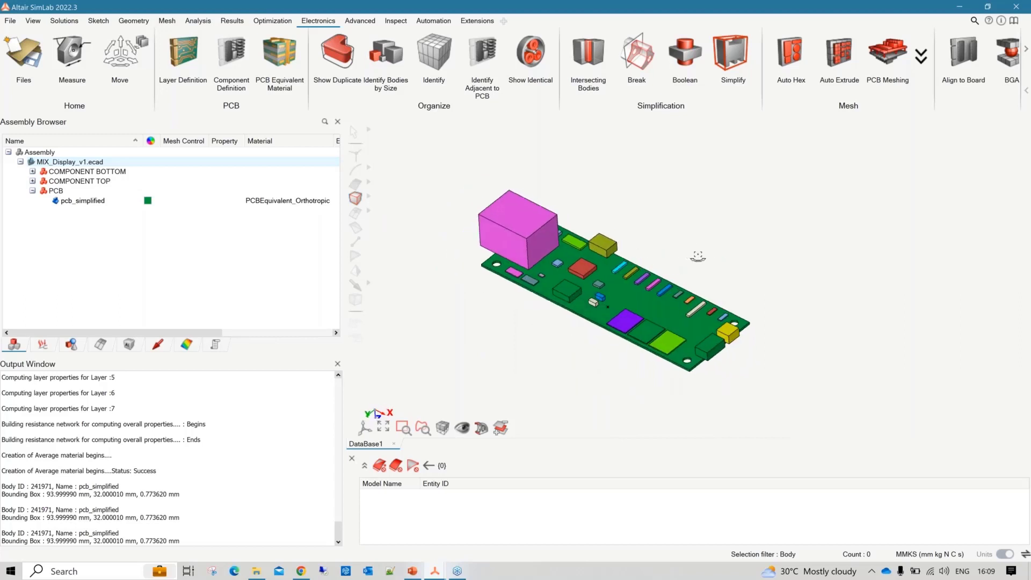
scroll(659, 227, "up", 1)
scroll(636, 222, "up", 3)
scroll(634, 223, "down", 2)
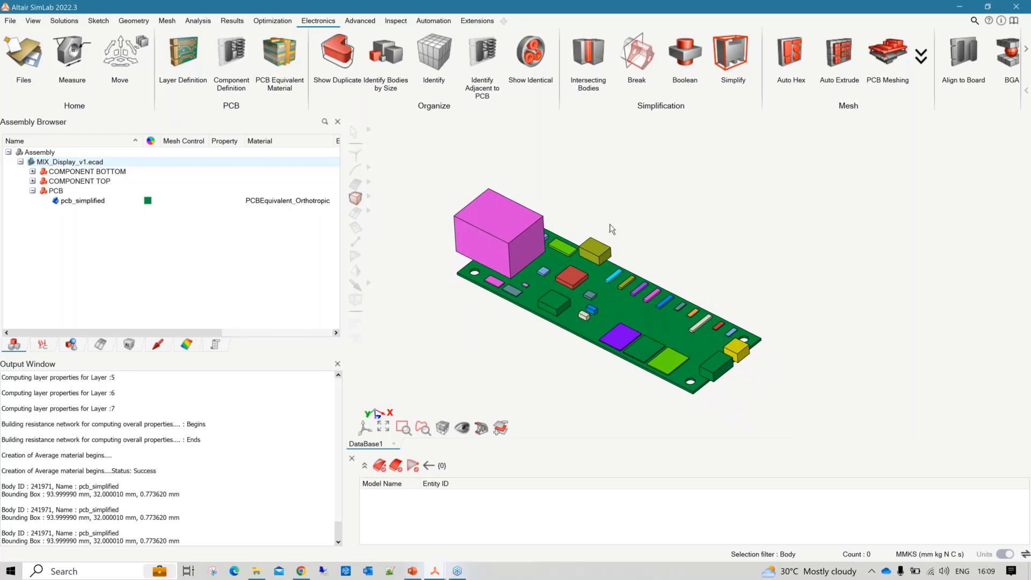
mouse_move(611, 231)
middle_mouse_down()
mouse_move(635, 228)
mouse_move(626, 223)
middle_mouse_up()
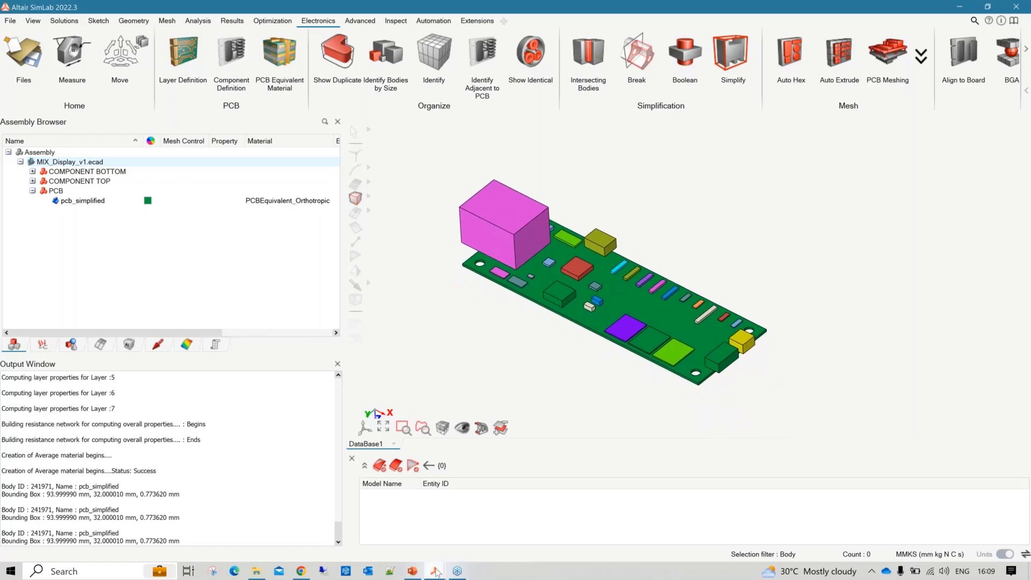
Switch to the other Altair SimLab session that contains the PCB_assembly.x_t model
left_click(436, 572)
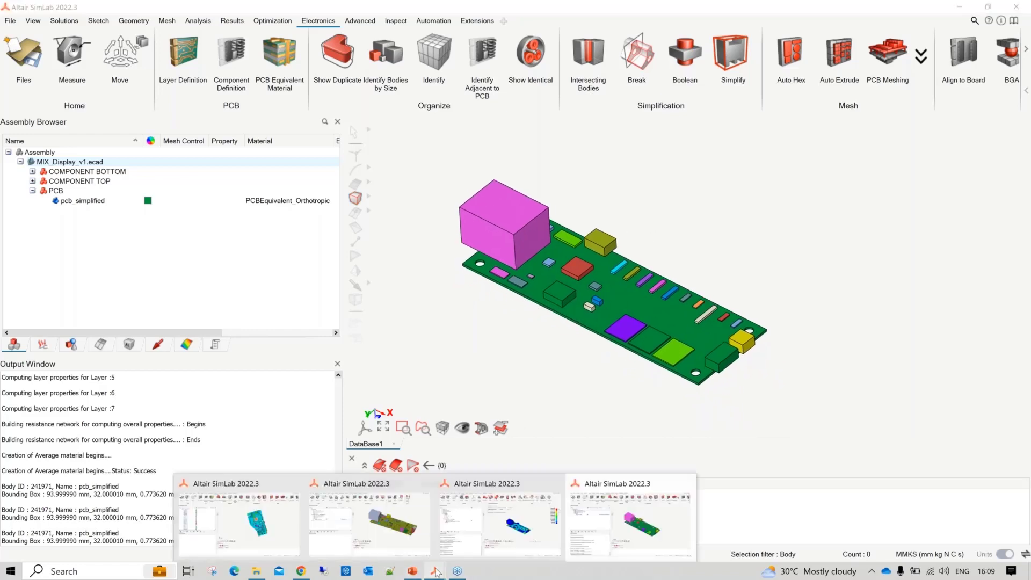
left_click(257, 518)
middle_click_drag(505, 312, 400, 316)
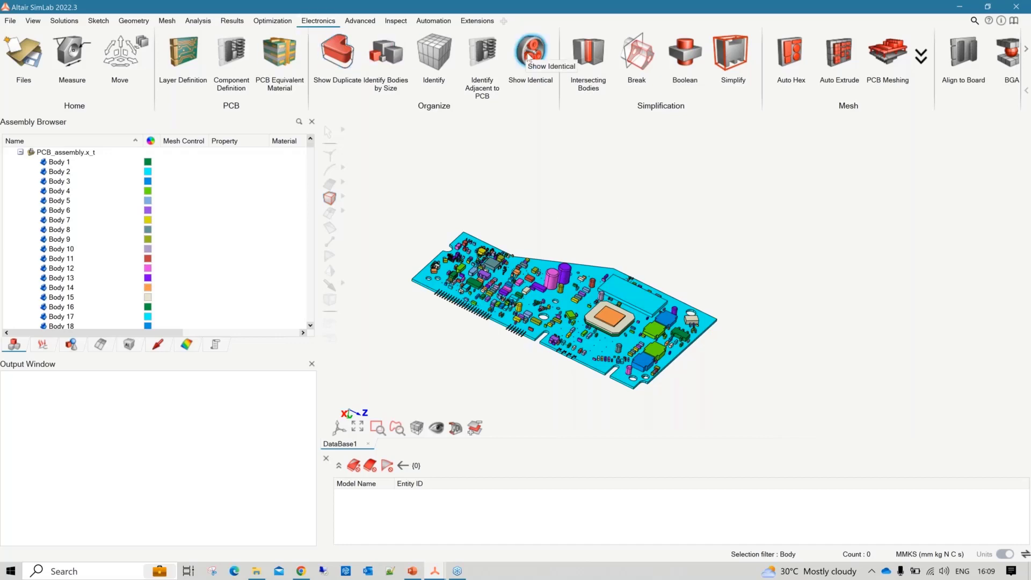
Examine the components and edge pins on the PCB_assembly board at different distances
middle_click_drag(616, 182, 678, 191)
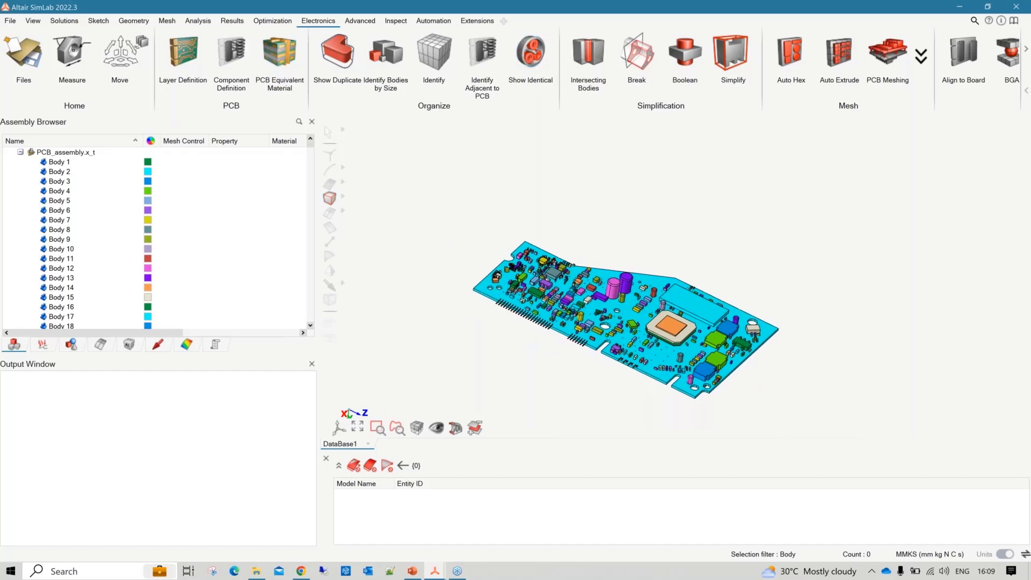
scroll(597, 243, "up", 2)
middle_click_drag(598, 243, 598, 176)
scroll(532, 221, "up", 2)
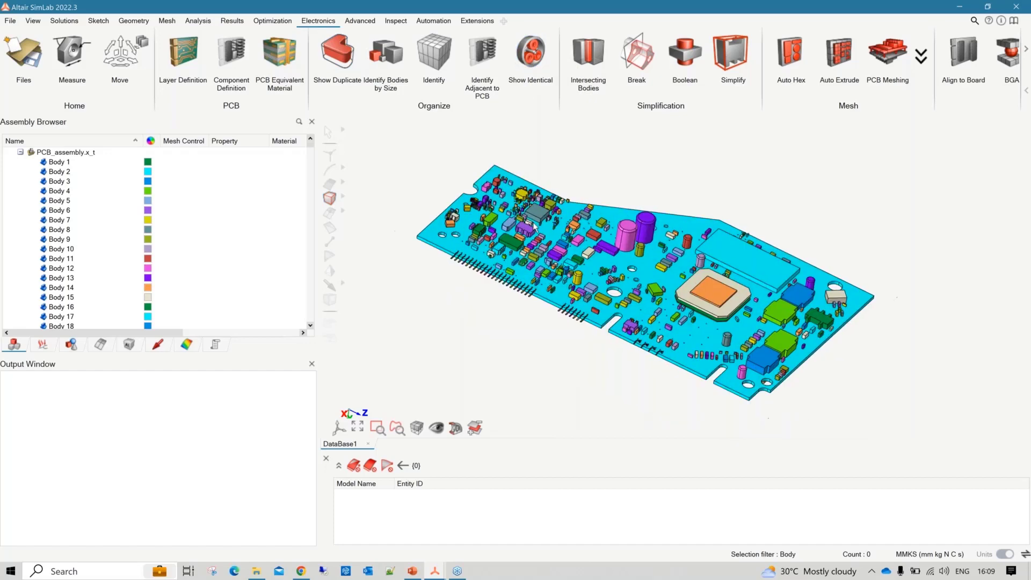
scroll(534, 285, "up", 2)
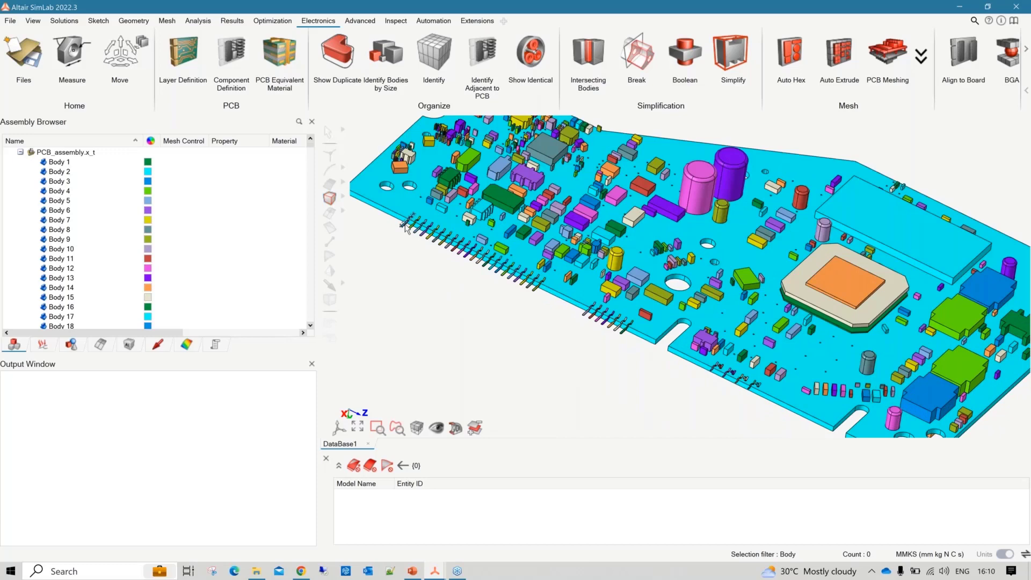
left_click(406, 225)
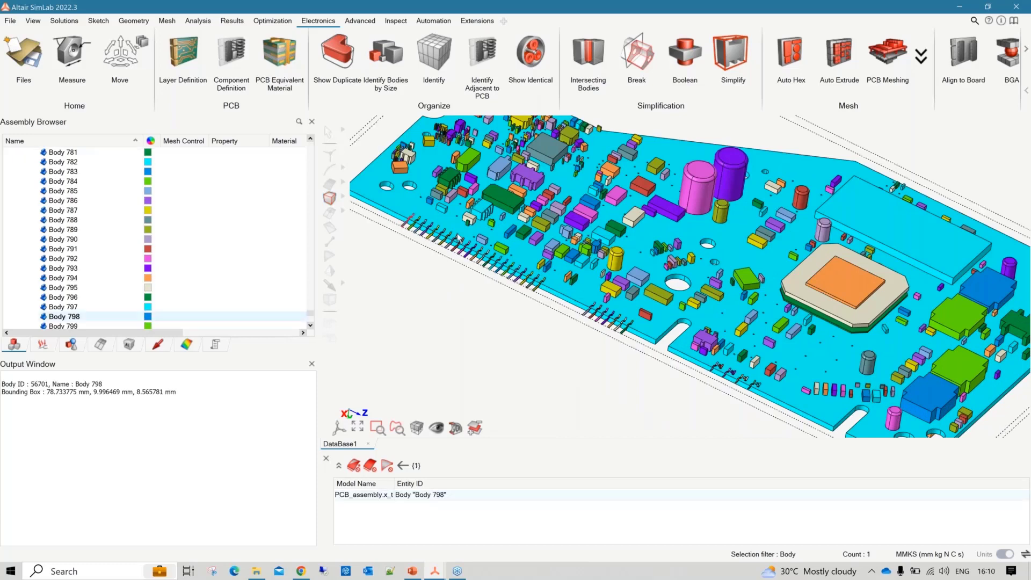
scroll(459, 238, "down", 3)
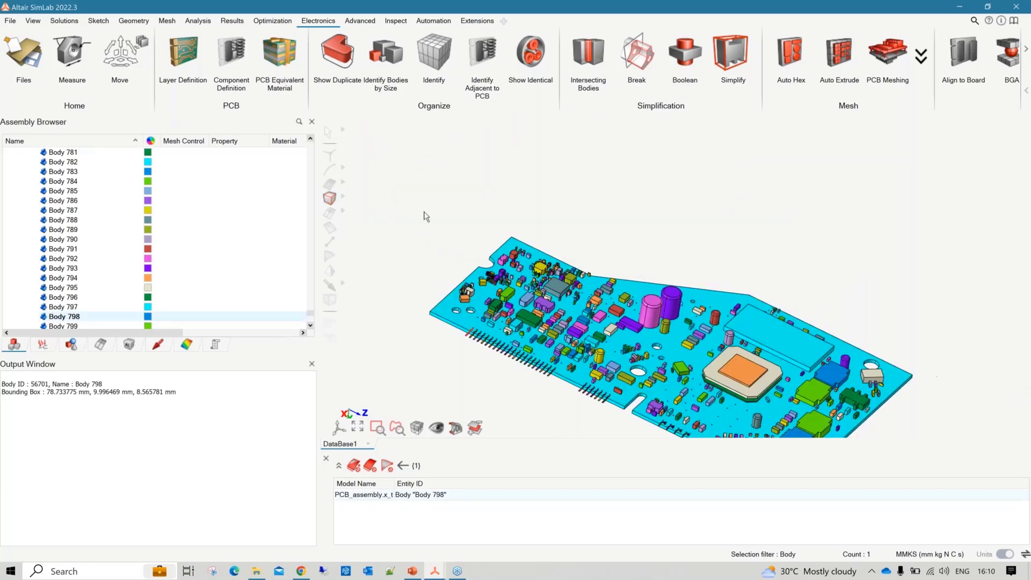
right_click(425, 166)
Start Show Identical and choose all bodies of the PCB assembly as the input bodies
left_click(530, 51)
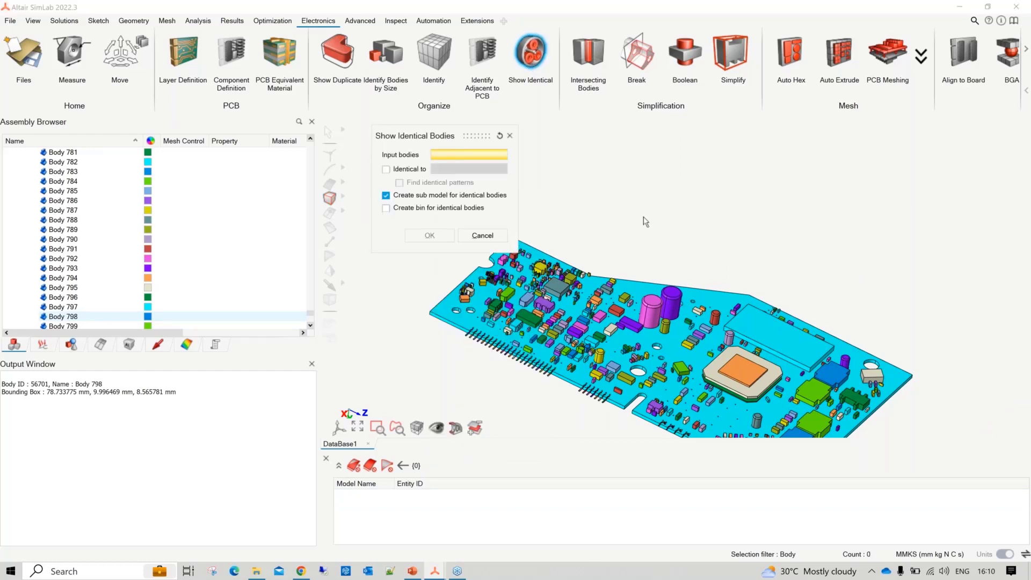
scroll(838, 130, "down", 2)
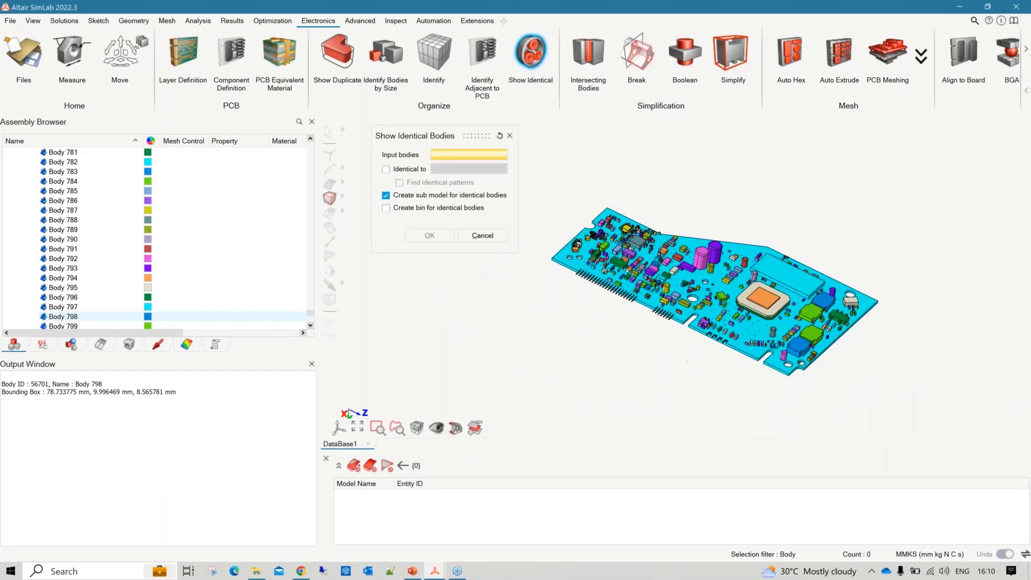
left_click_drag(478, 140, 367, 149)
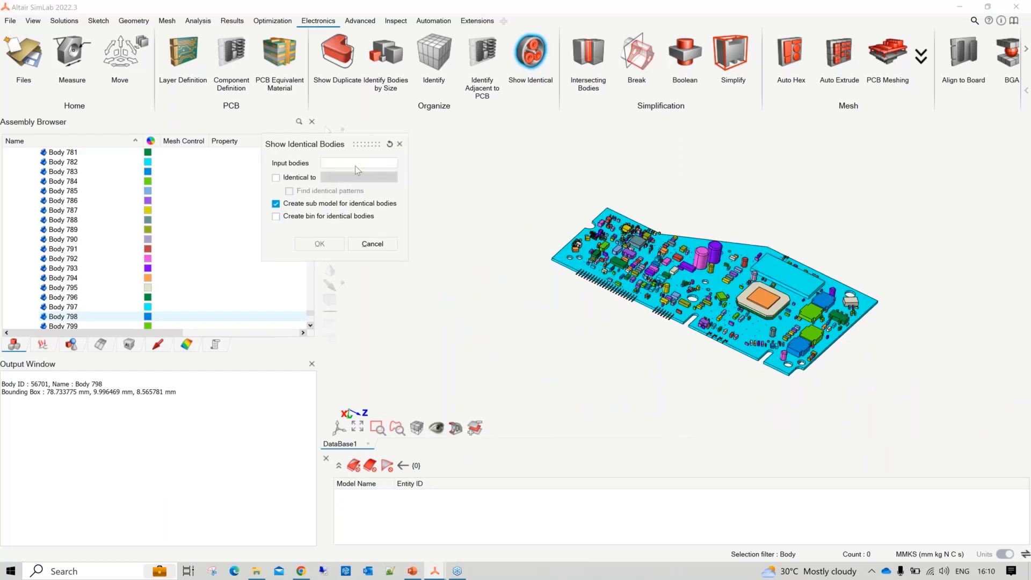
left_click(356, 166)
left_click_drag(499, 151, 908, 438)
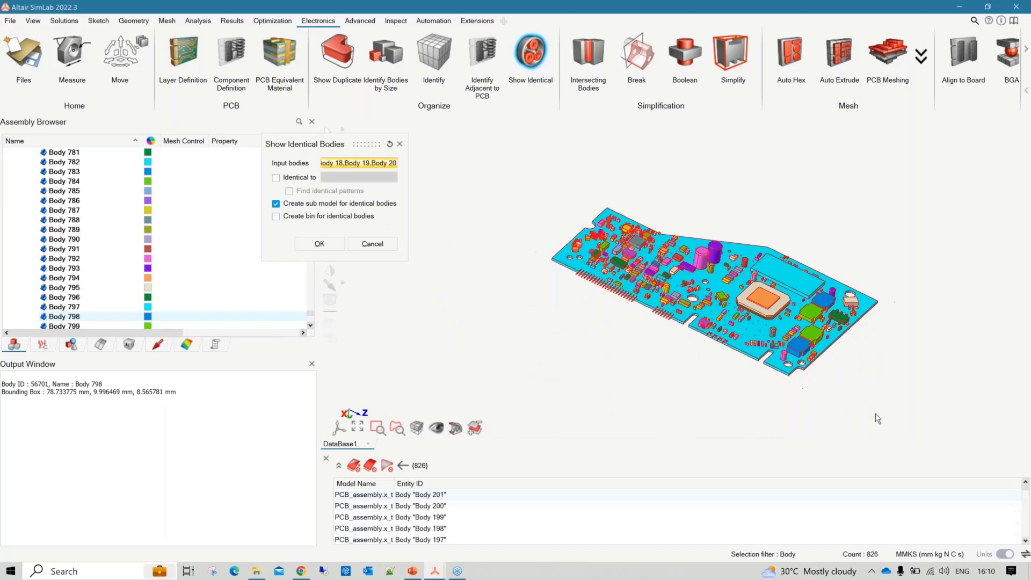
right_click_drag(875, 413, 705, 377)
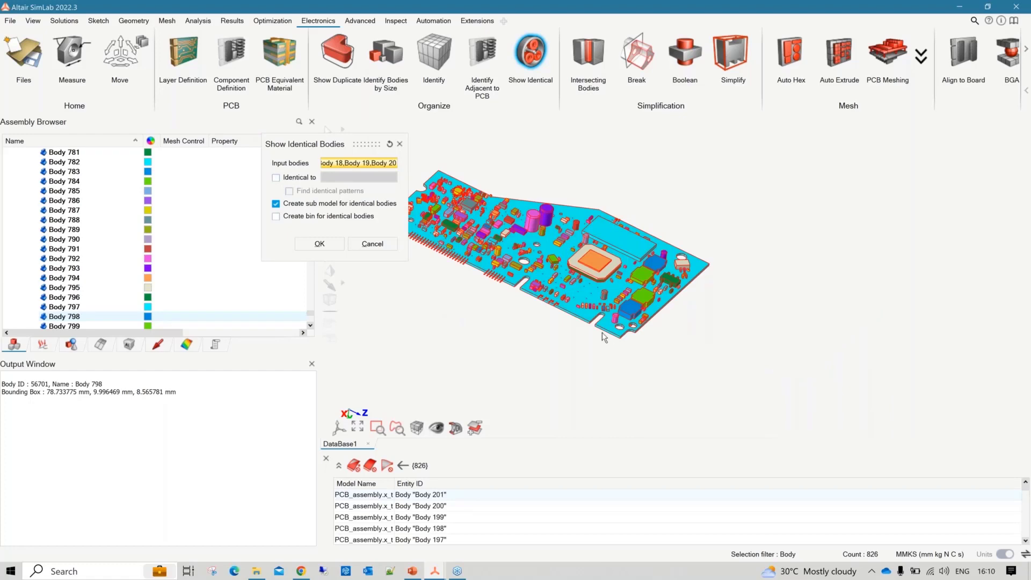
scroll(609, 344, "up", 2)
right_click_drag(556, 318, 707, 320)
scroll(707, 321, "up", 1)
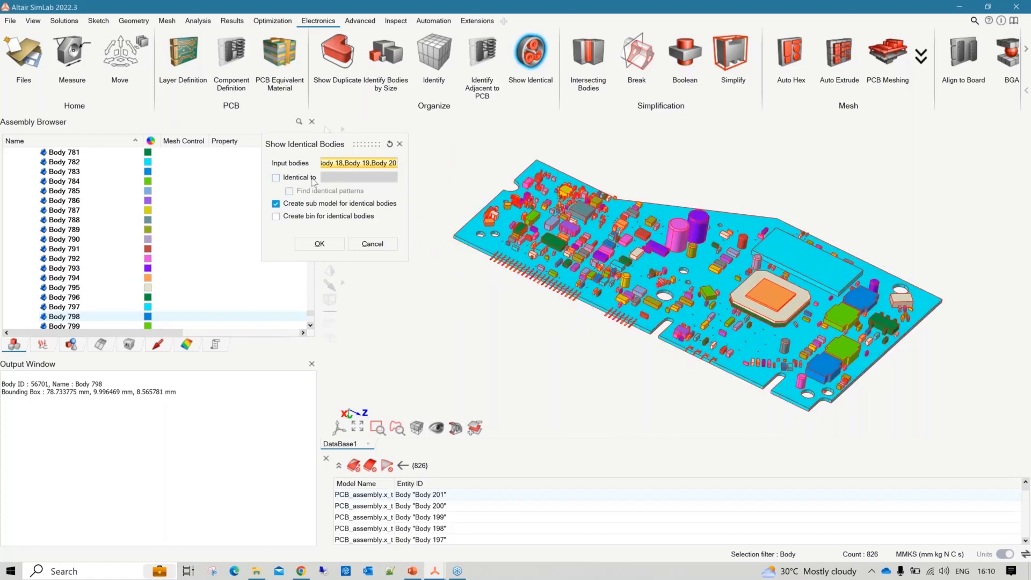
Try to run Show Identical with the Identical to option enabled and no reference body chosen
left_click(313, 178)
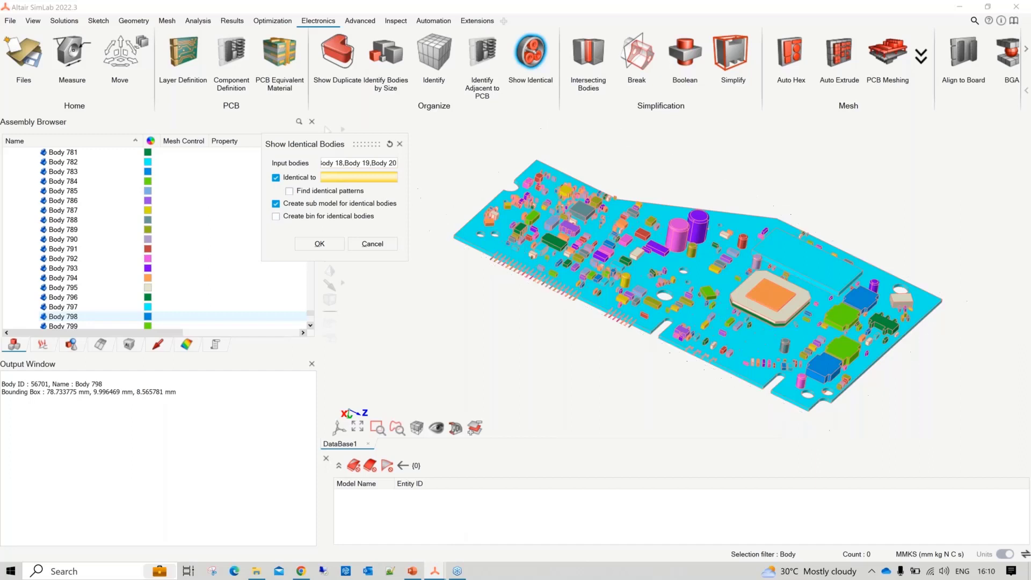
scroll(501, 231, "up", 1)
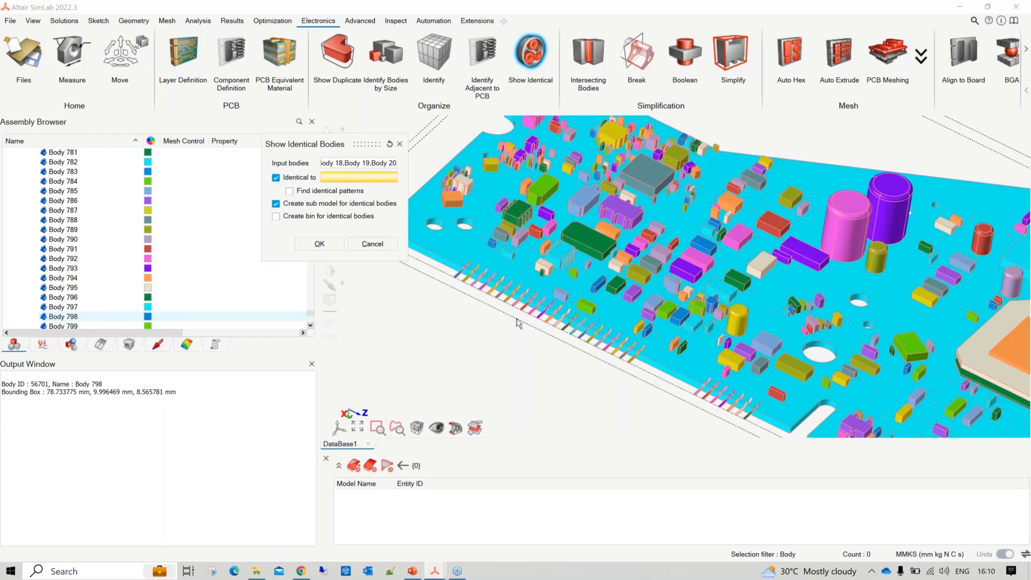
scroll(518, 322, "down", 2)
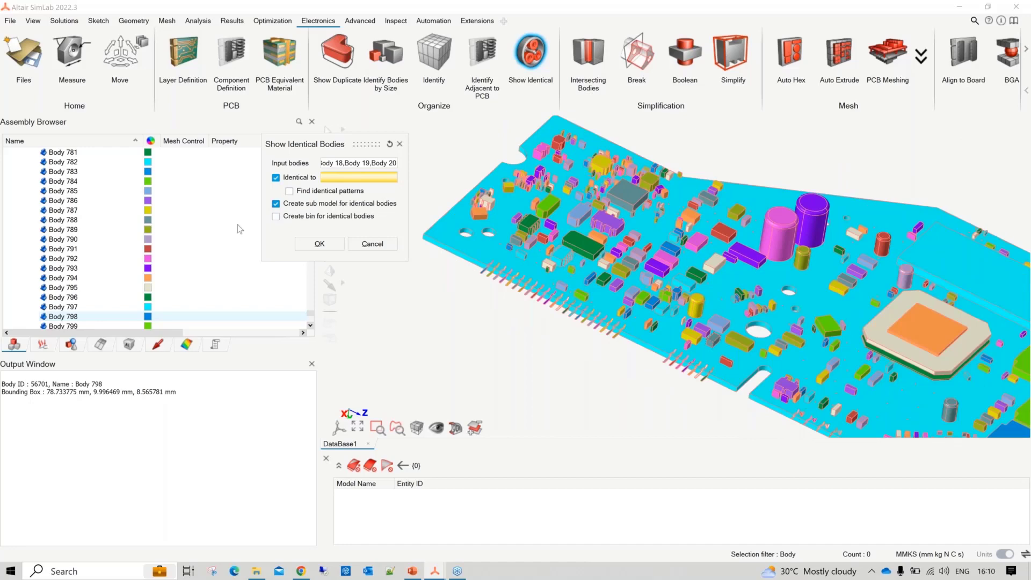
scroll(238, 225, "up", 20)
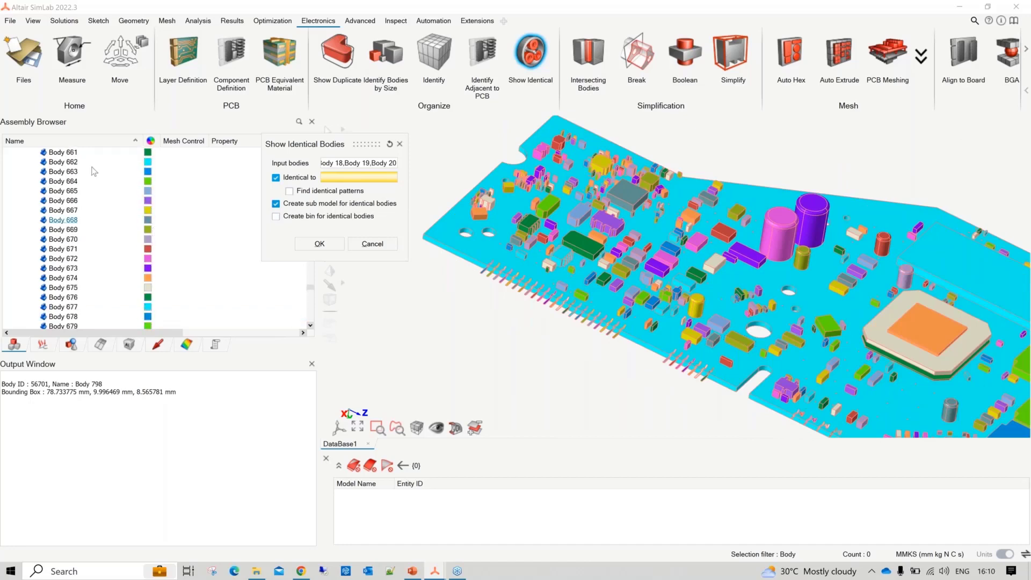
left_click_drag(336, 144, 443, 180)
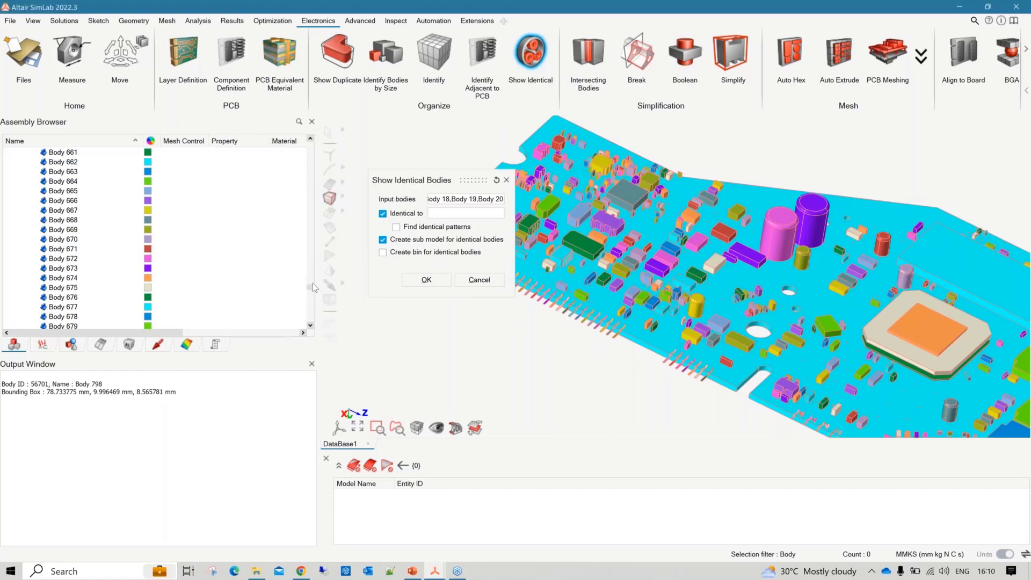
left_click_drag(311, 287, 311, 144)
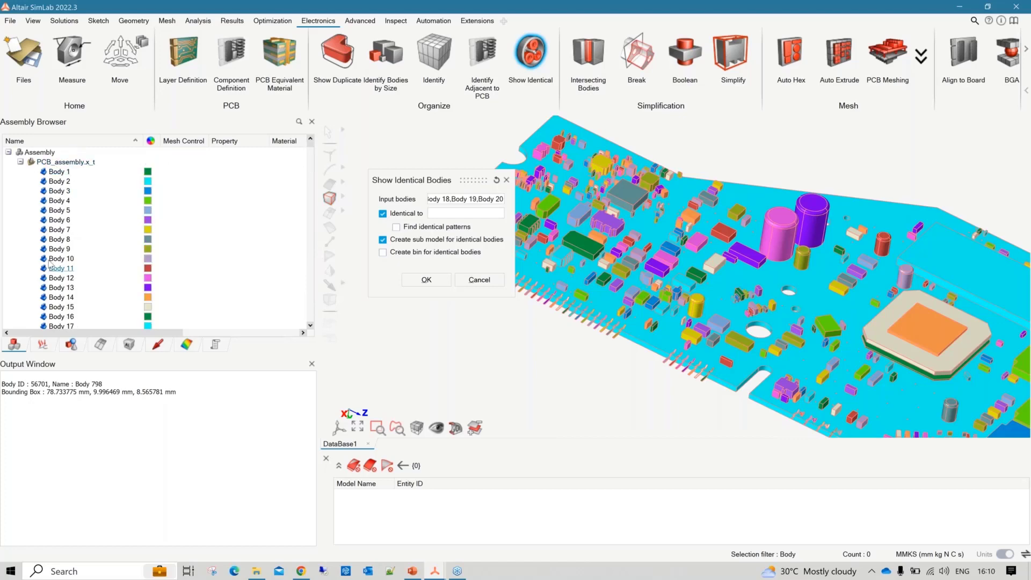
left_click(474, 215)
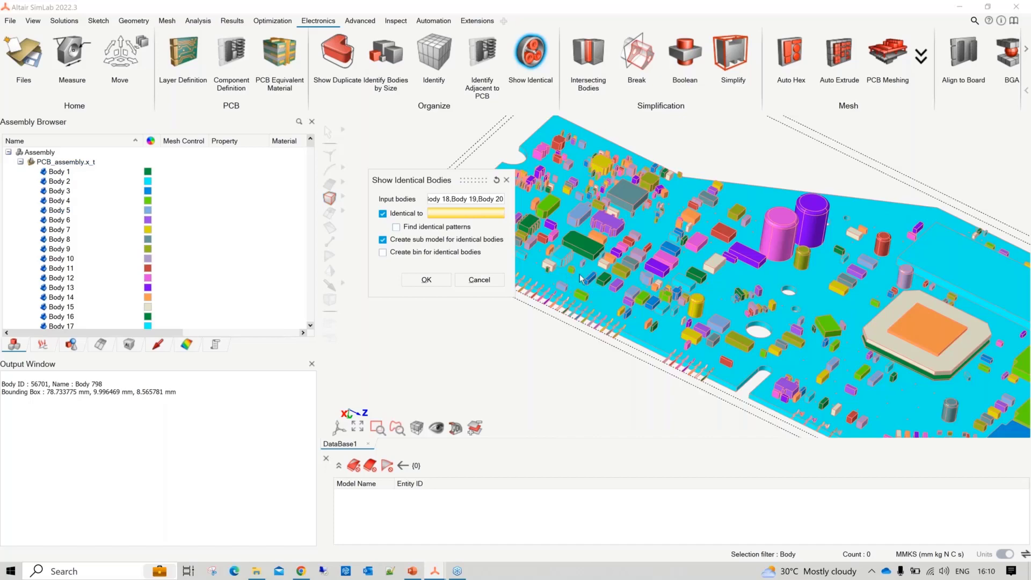
scroll(581, 279, "down", 3)
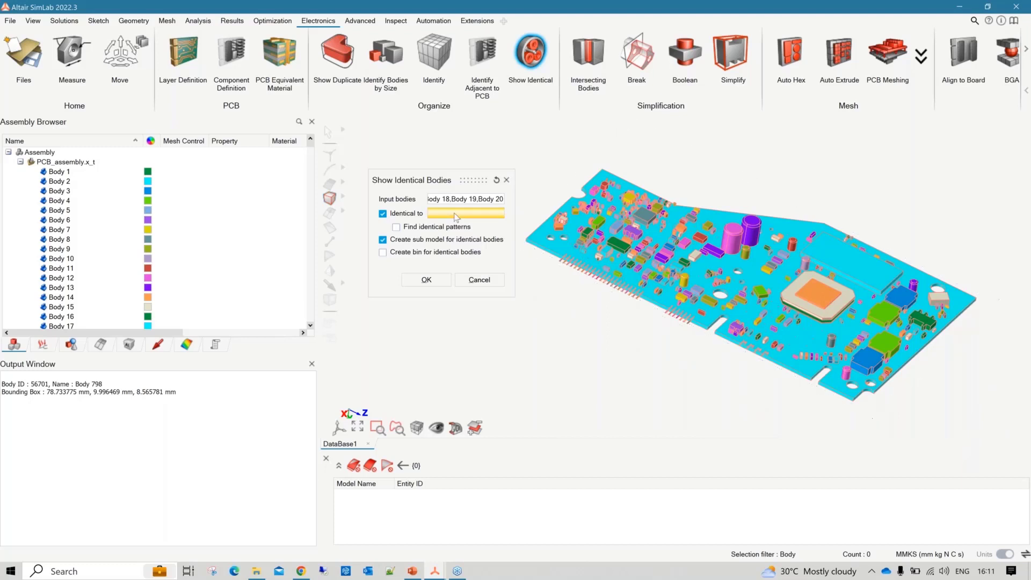
scroll(659, 302, "down", 1)
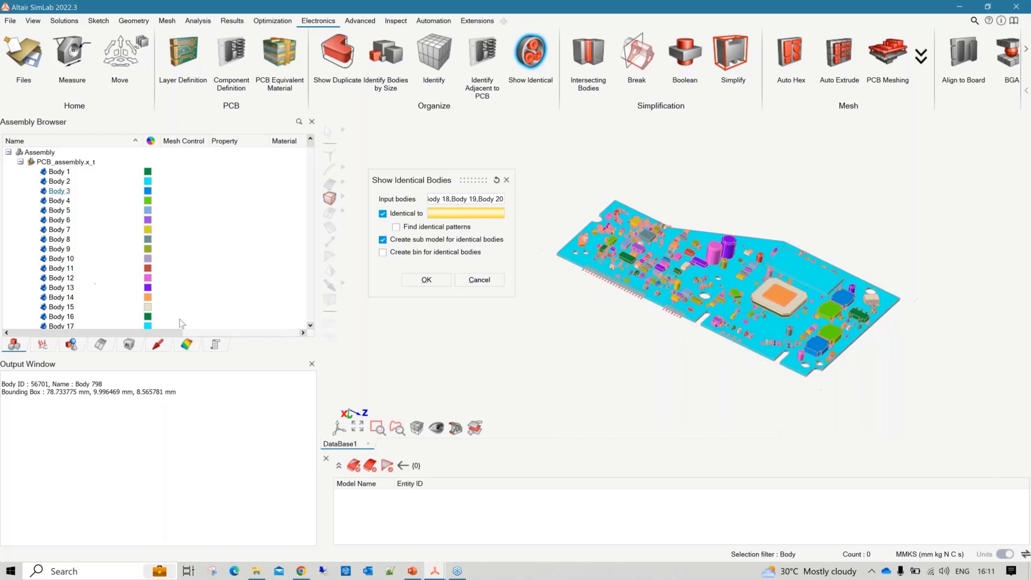
left_click(412, 281)
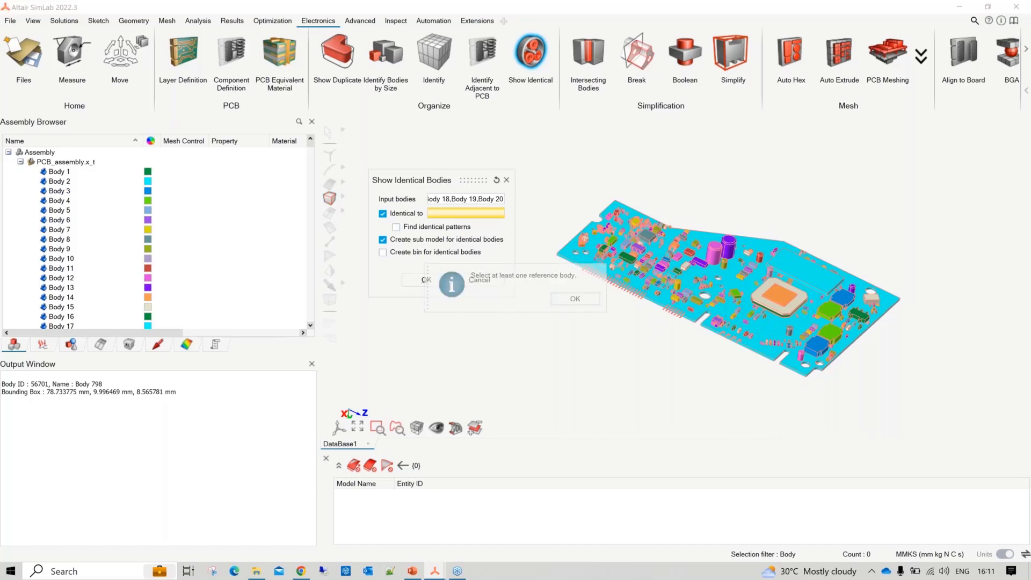
Disable the Identical to option and find identical bodies among all inputs, creating a sub model for them
left_click(383, 214)
left_click(432, 280)
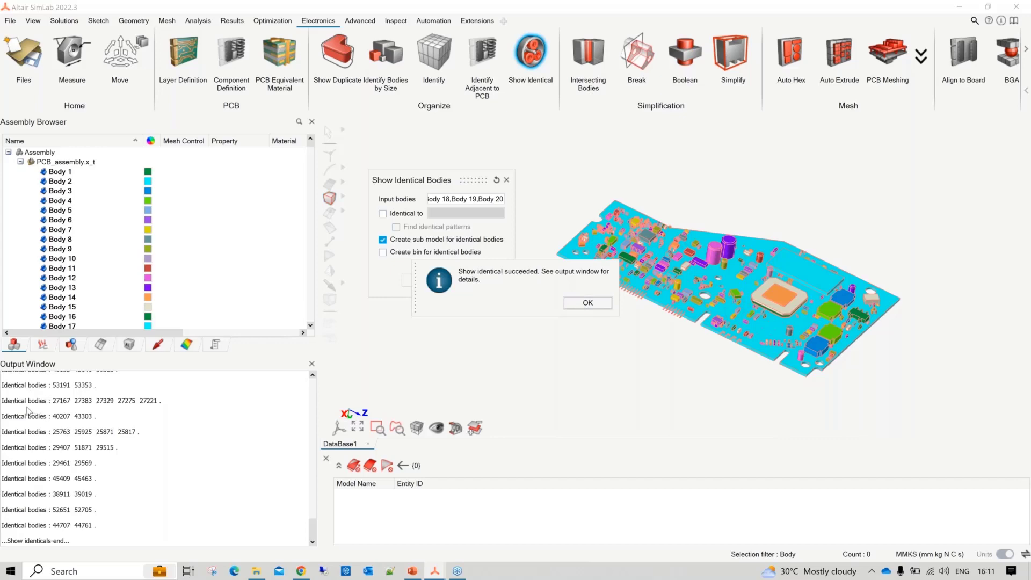
Close the Show Identical result message and look through the PCB_assembly tree for the sub models of identical bodies
left_click(588, 303)
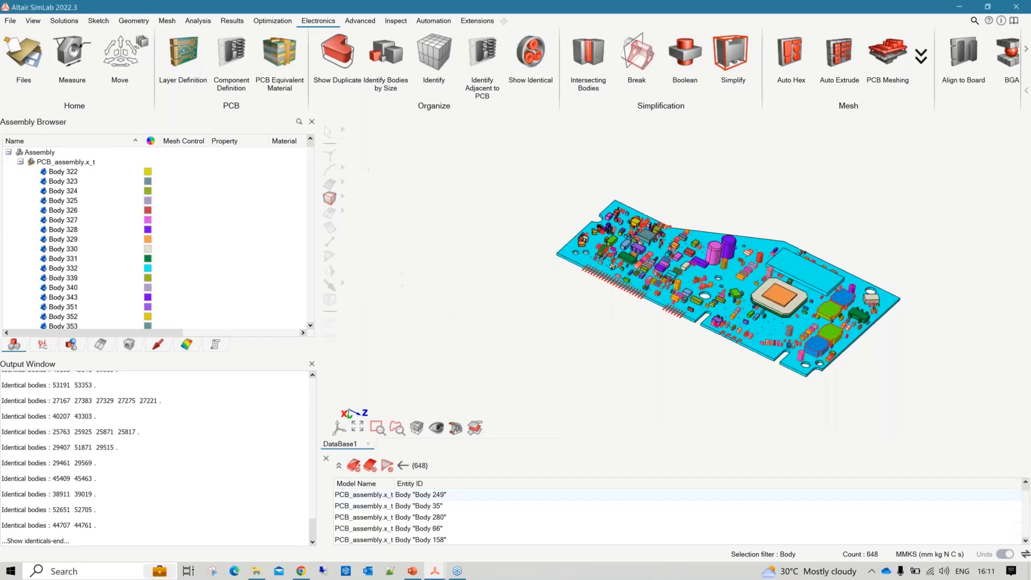
scroll(42, 175, "down", 8)
scroll(42, 177, "down", 15)
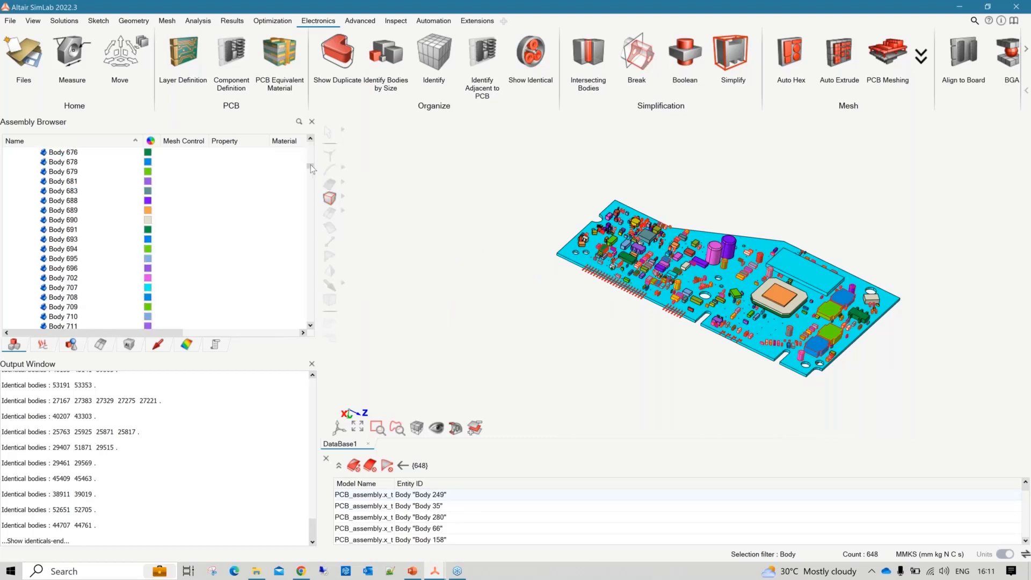
left_click_drag(310, 165, 312, 134)
right_click(99, 165)
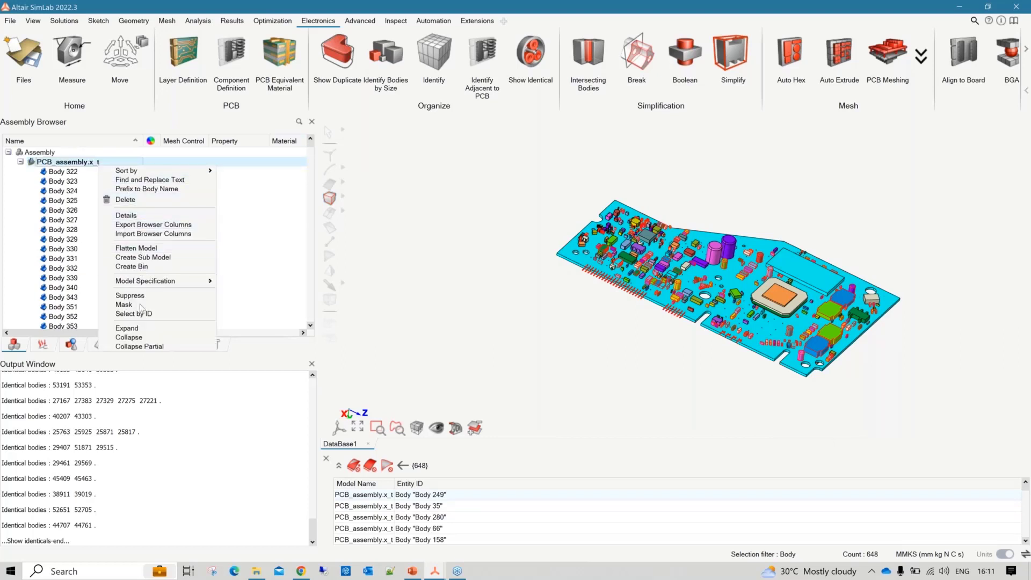
left_click(143, 336)
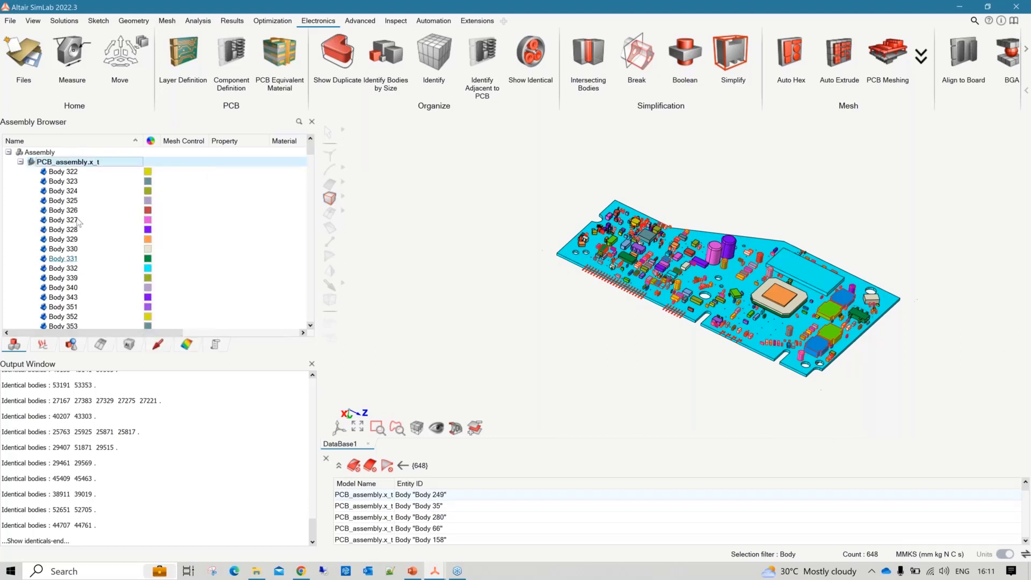
right_click(78, 162)
left_click(140, 346)
scroll(77, 182, "down", 15)
scroll(79, 198, "down", 7)
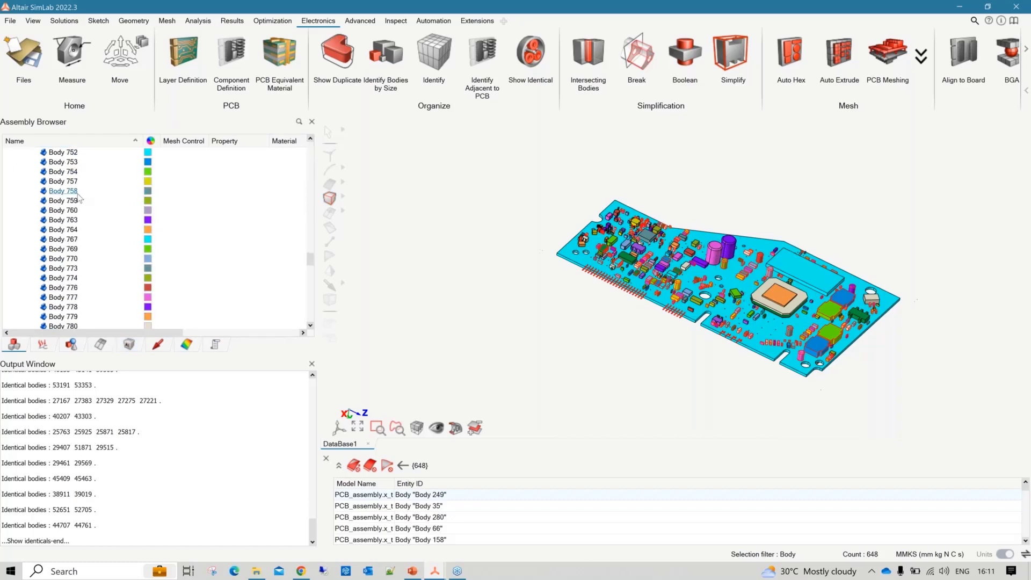
Expand the sub models Identical_to_Body 1 through Identical_to_Body 5 to examine which bodies each one groups
left_click(32, 229)
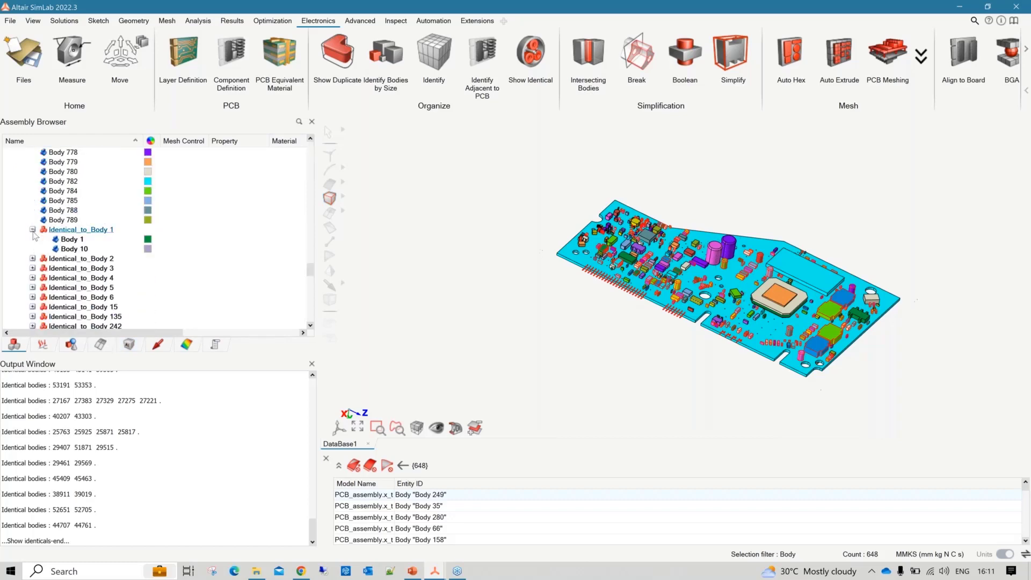
left_click(32, 258)
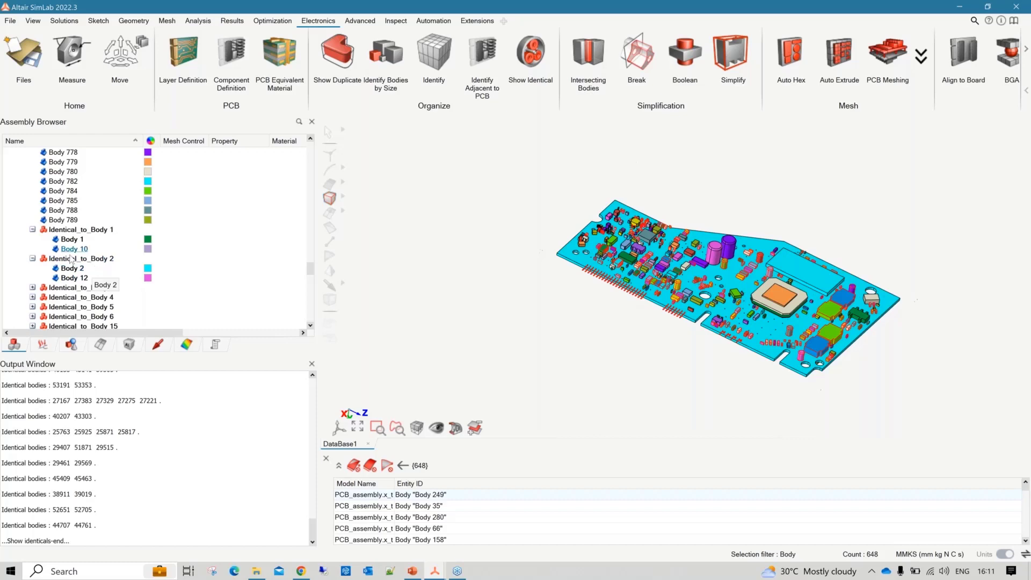
left_click(33, 288)
scroll(35, 279, "down", 3)
left_click(32, 239)
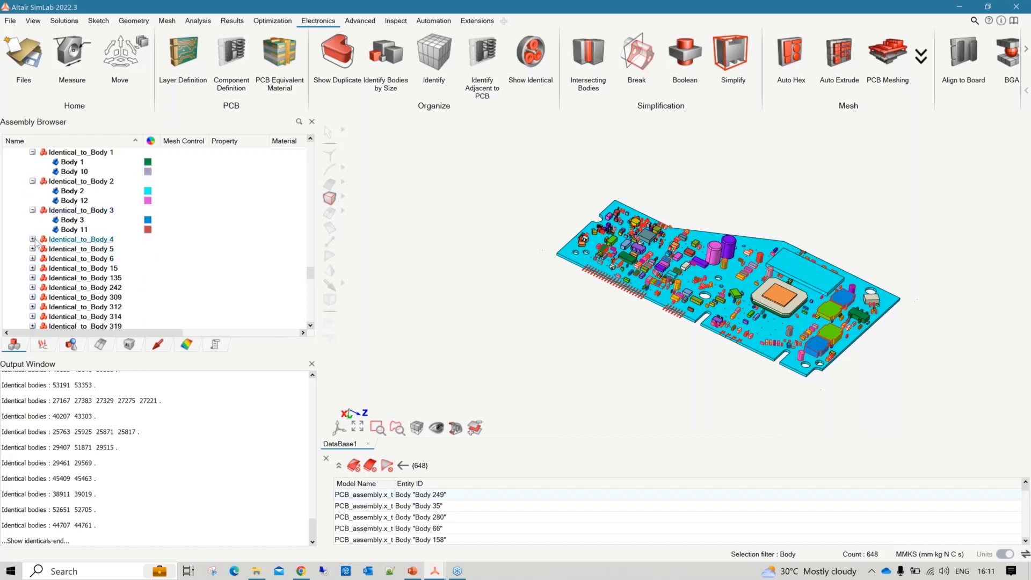
scroll(36, 242, "down", 2)
left_click(32, 229)
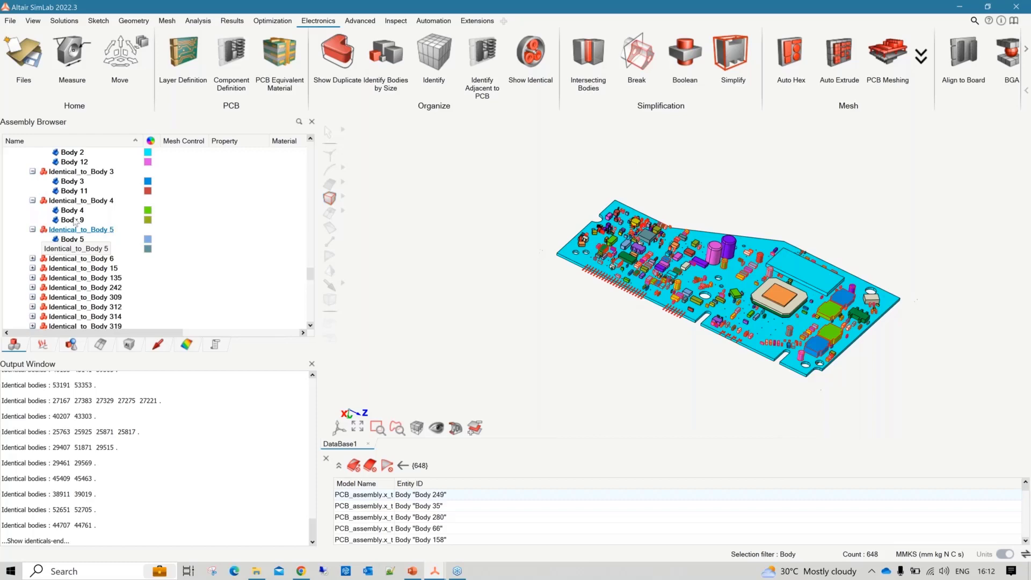
Clear the body selection and simplify the green notched component, Body 334, to a box with Create CAD - Parasolid enabled
right_click(496, 230)
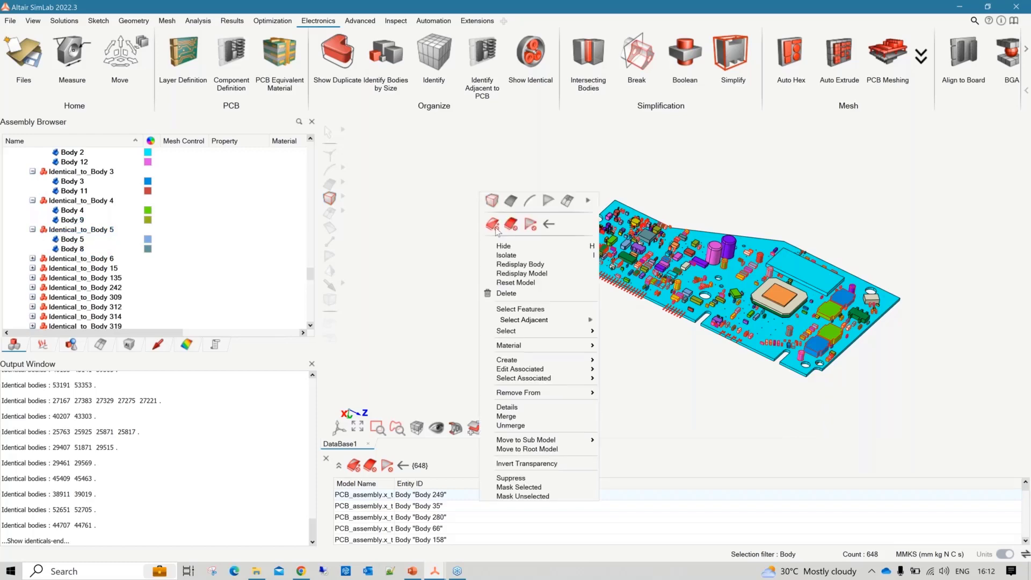
left_click(492, 224)
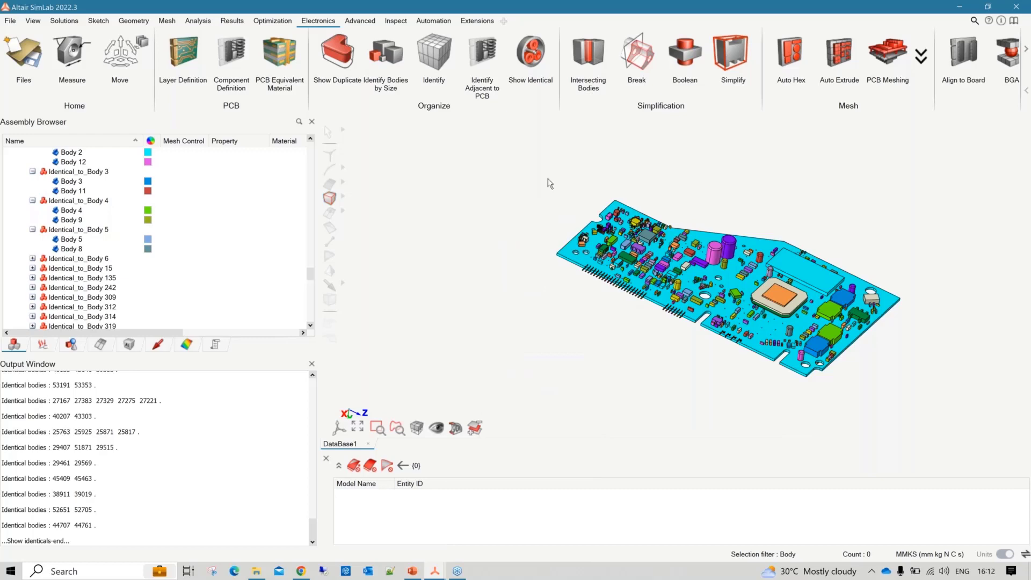
left_click(731, 54)
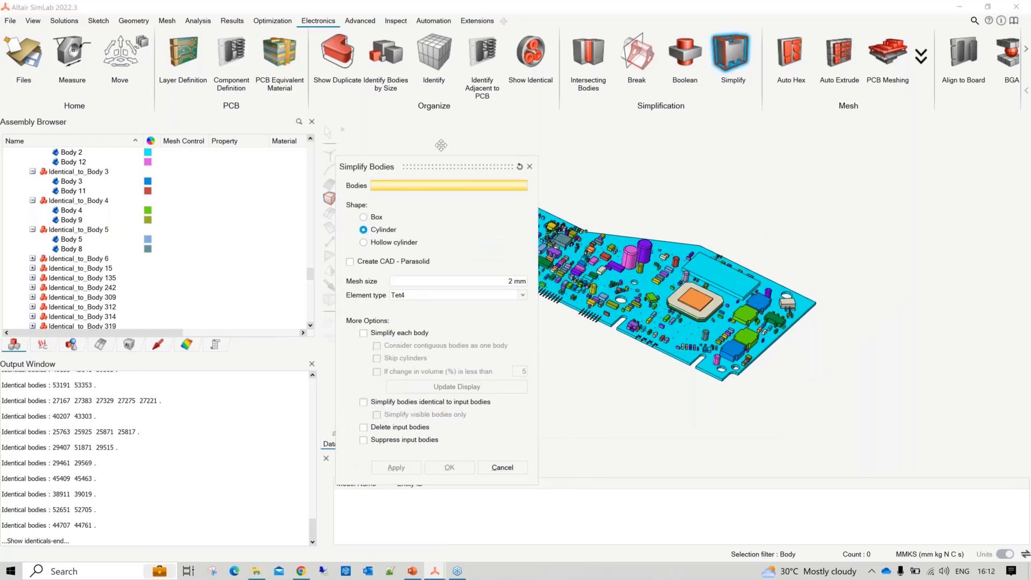
middle_click_drag(630, 255, 713, 253)
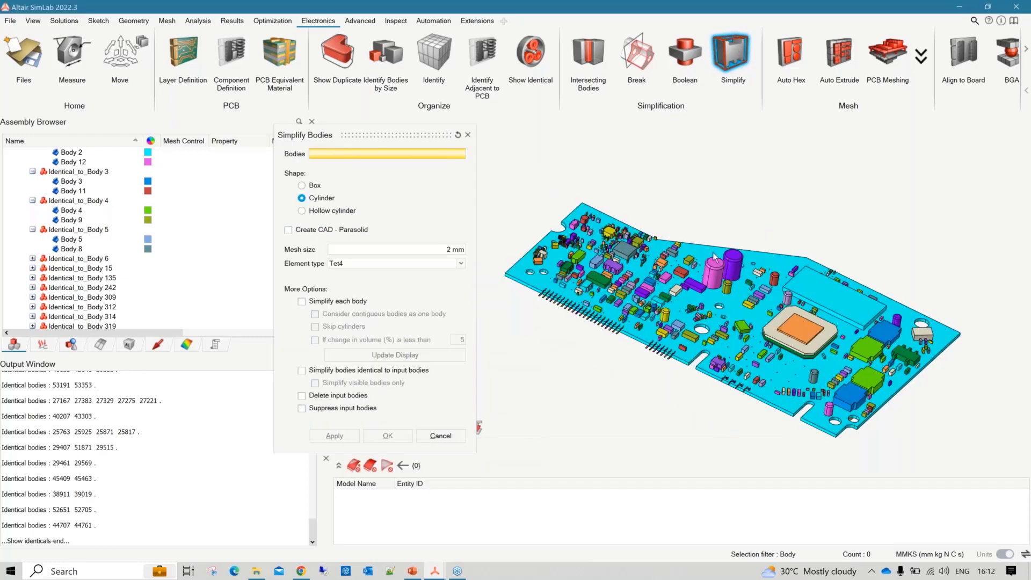
scroll(809, 360, "up", 2)
scroll(701, 307, "up", 6)
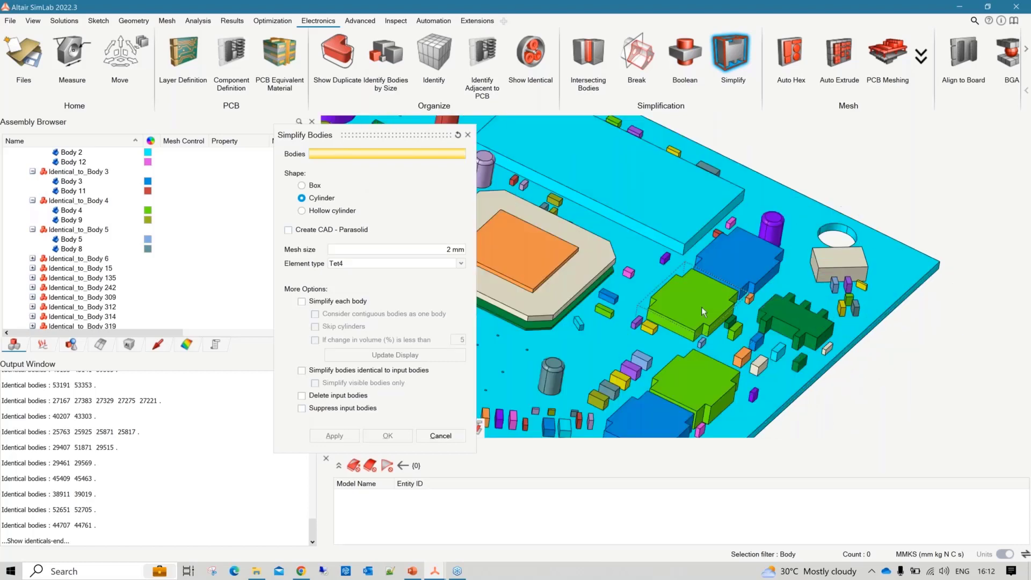
middle_click_drag(702, 335, 703, 282)
scroll(701, 278, "down", 2)
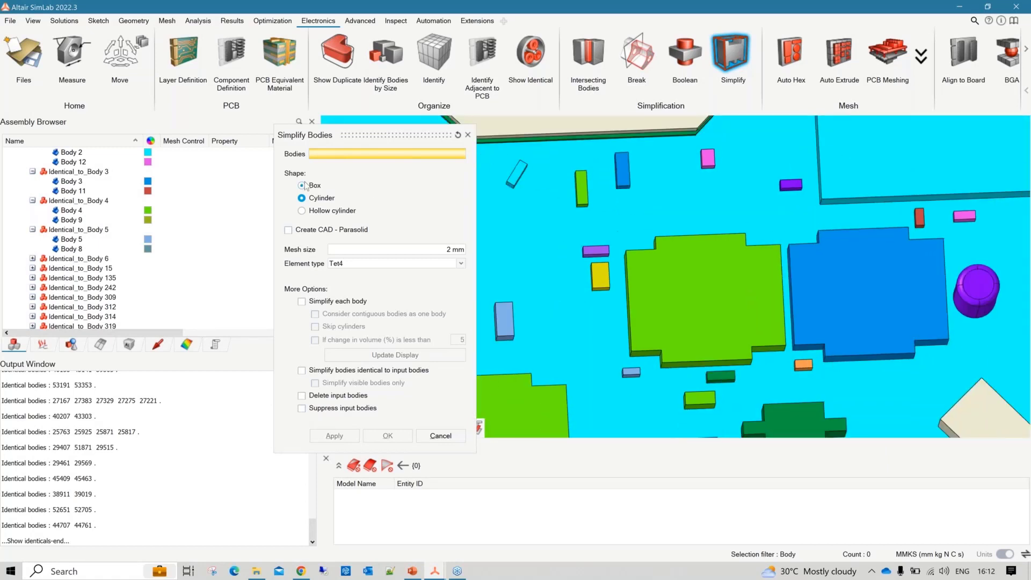
left_click(303, 185)
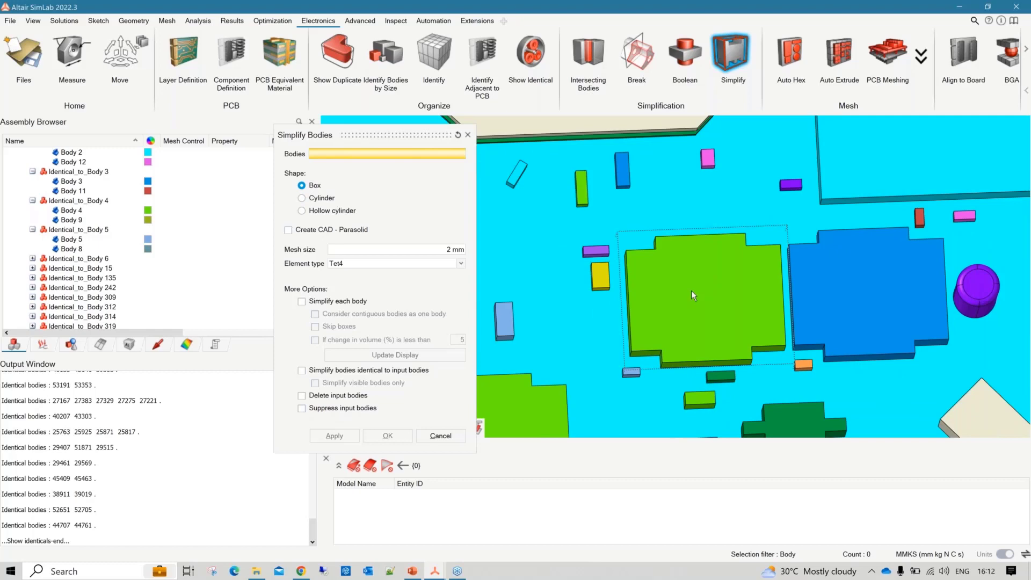
left_click(691, 291)
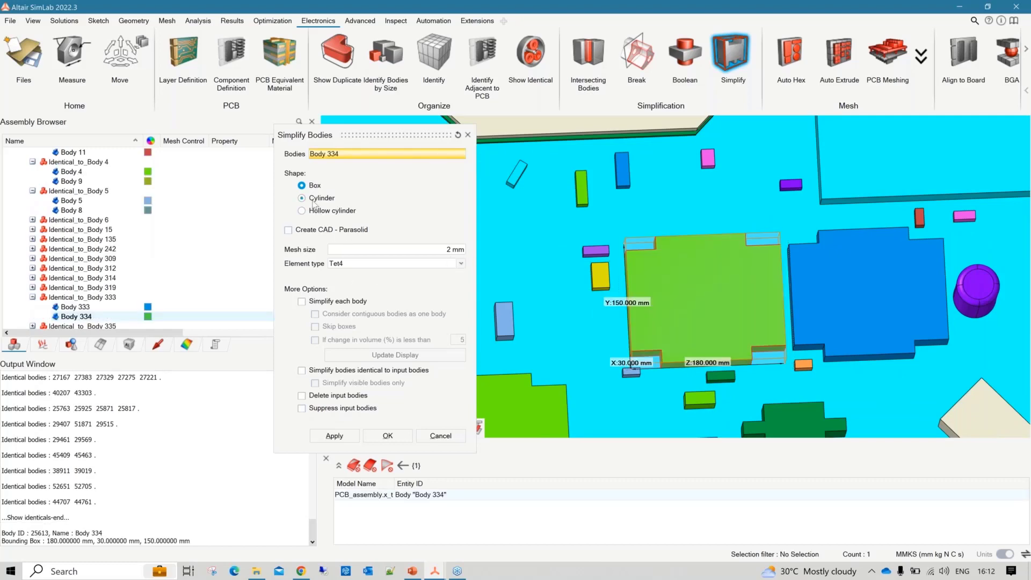
left_click(312, 231)
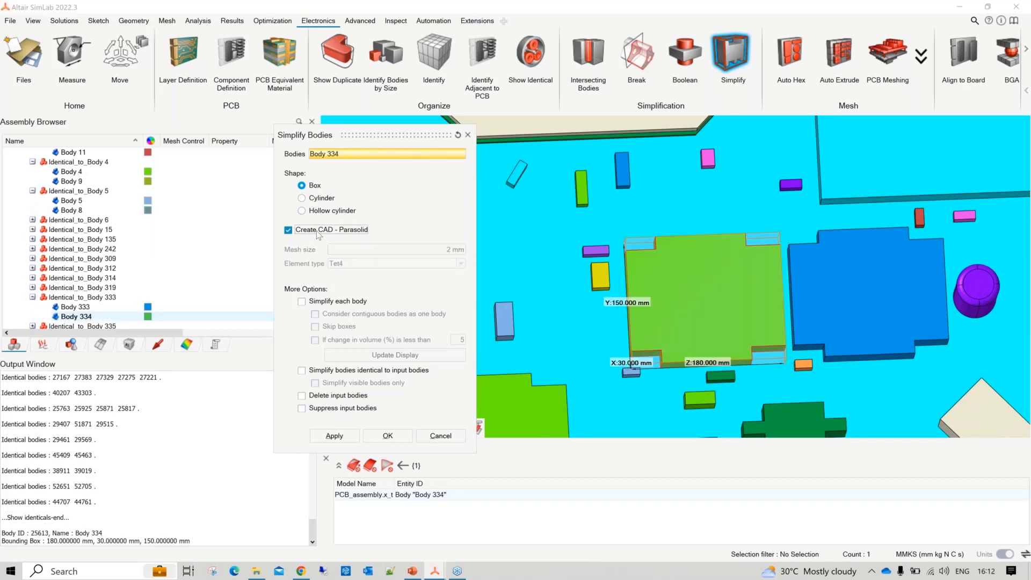
scroll(615, 284, "down", 3)
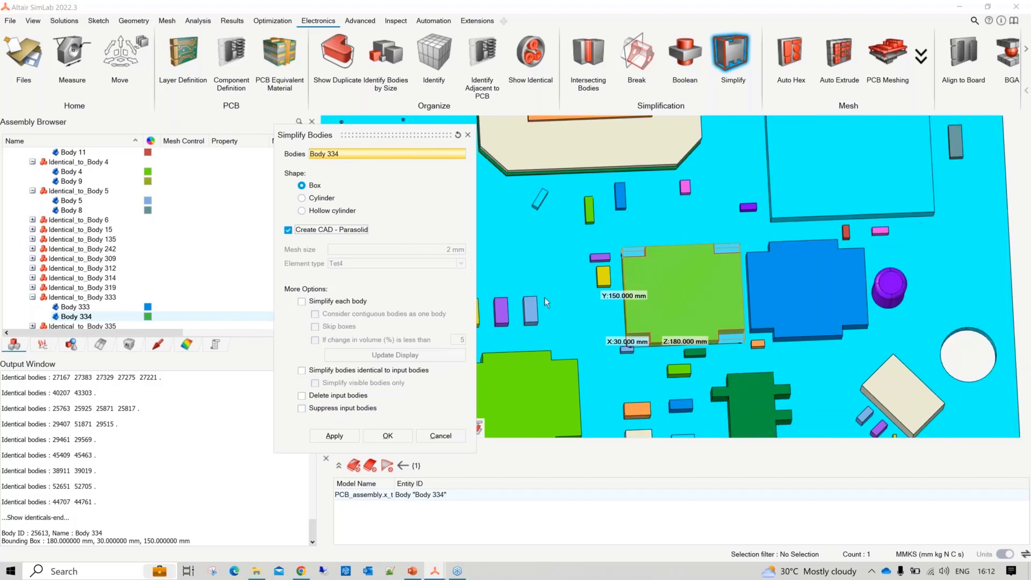
left_click(324, 438)
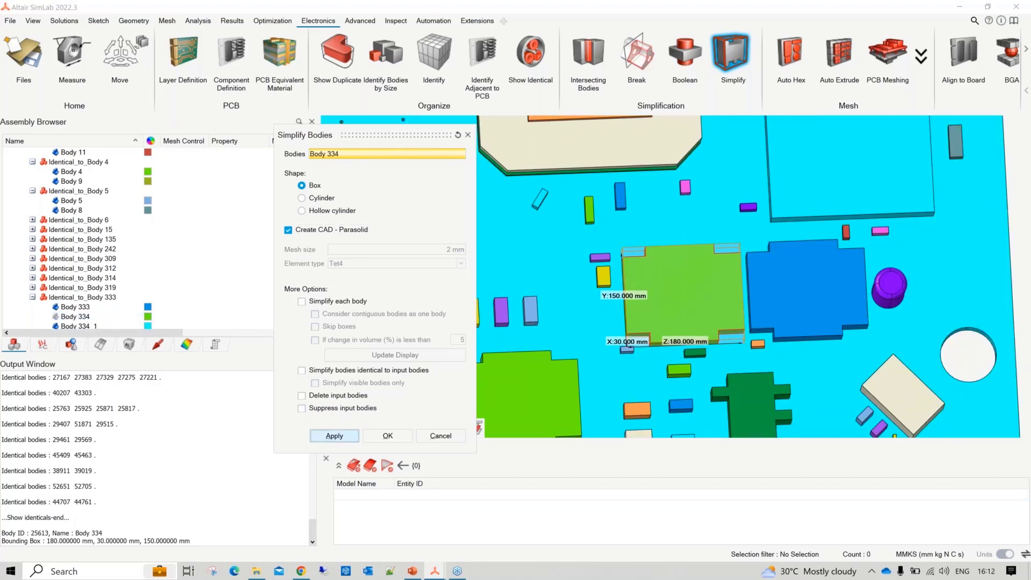
Try to simplify the purple cylindrical component, Body 373, to a Parasolid box
scroll(684, 267, "up", 1)
middle_click_drag(684, 267, 679, 284)
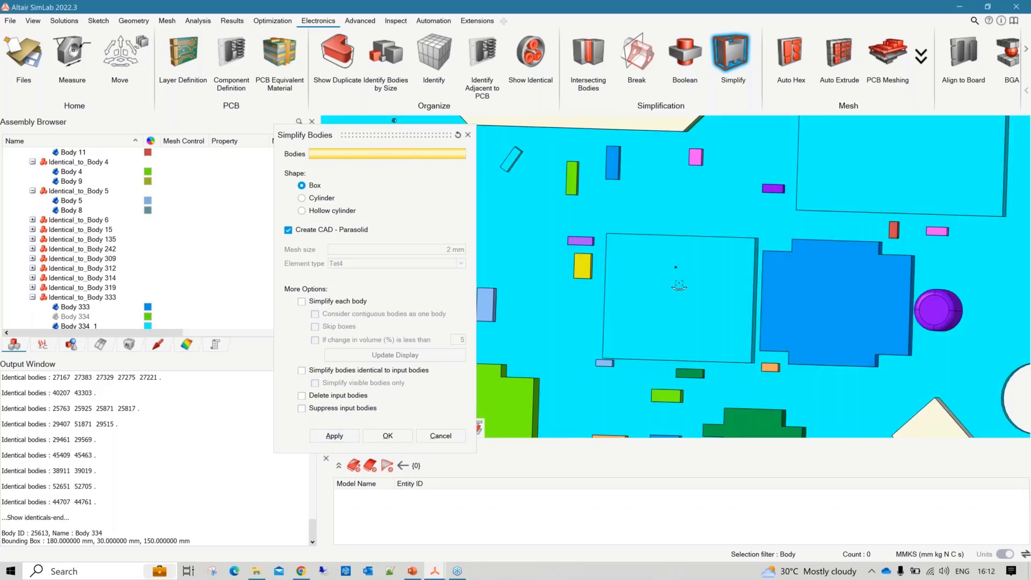
middle_click_drag(634, 238, 671, 248)
right_click_drag(794, 298, 747, 287)
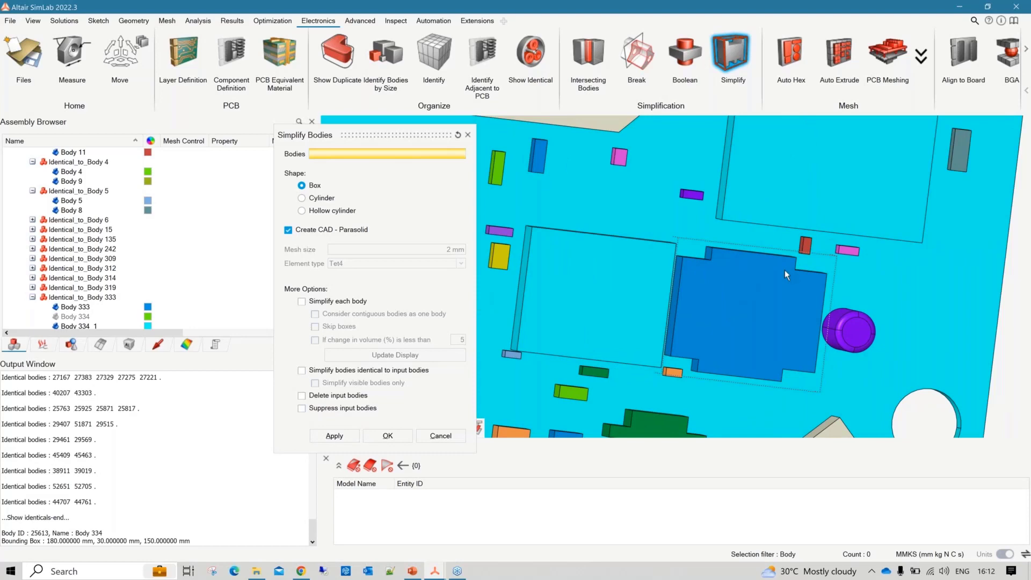
scroll(784, 270, "down", 3)
right_click_drag(823, 319, 731, 286)
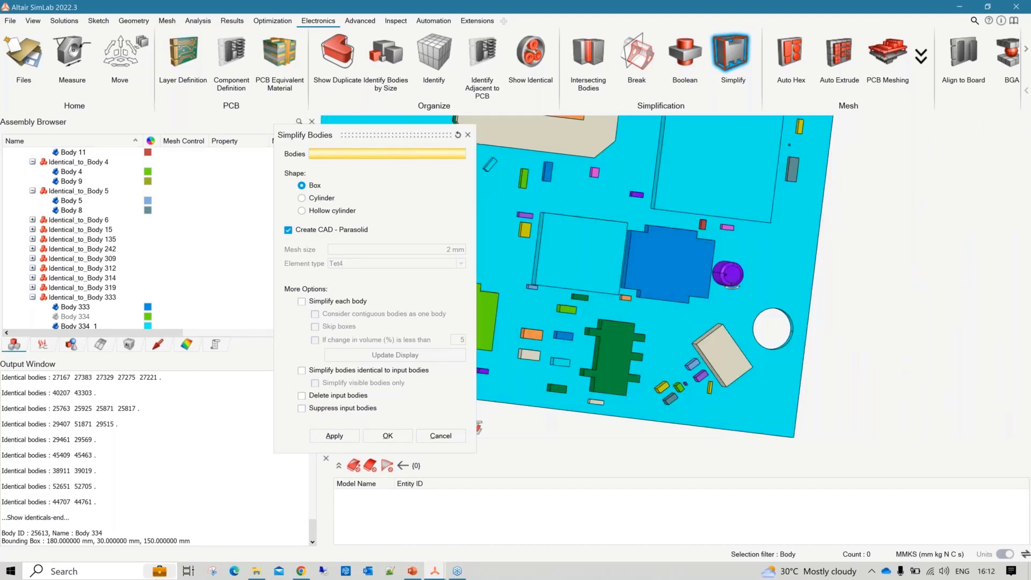
scroll(725, 280, "up", 8)
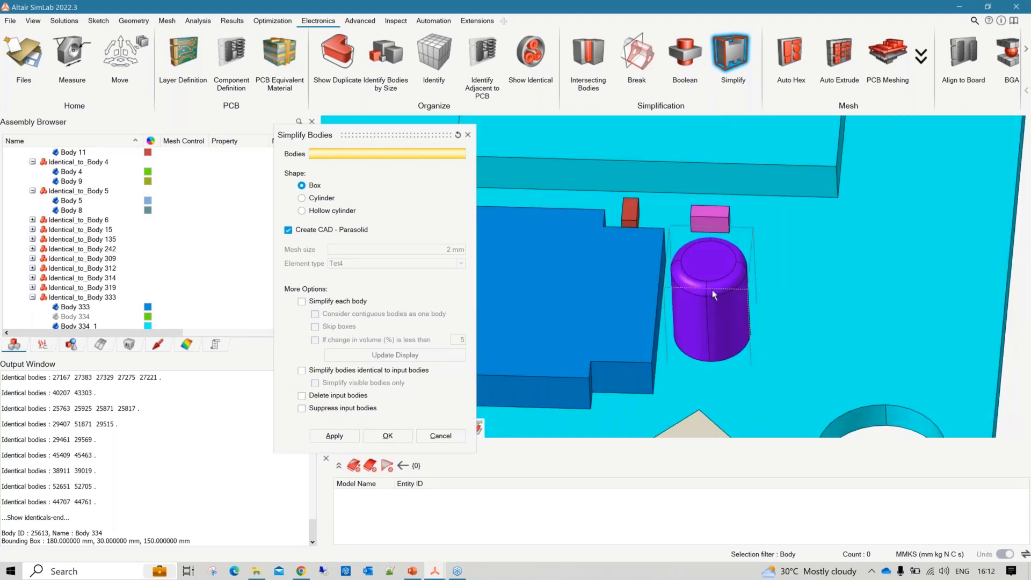
left_click(713, 294)
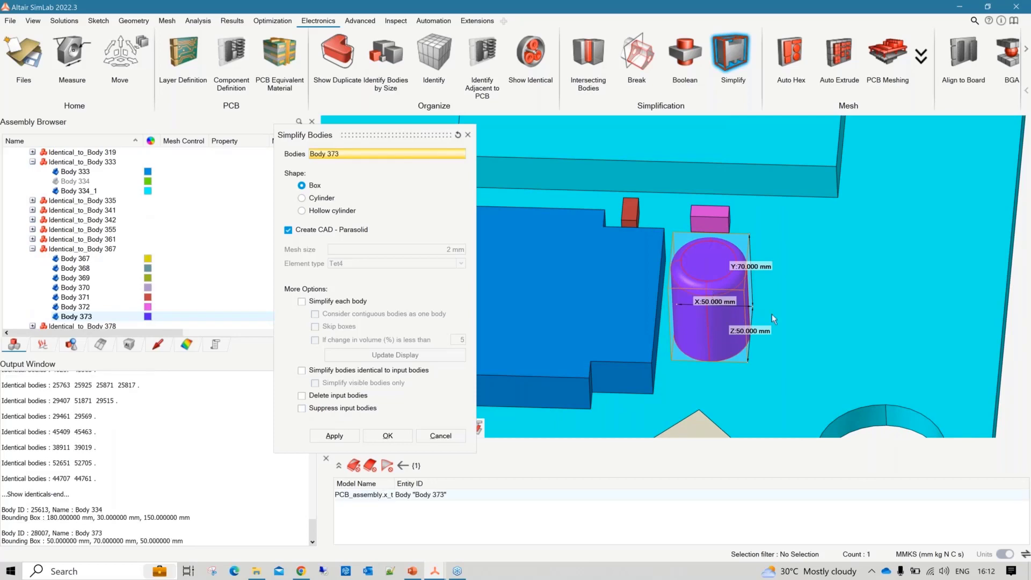
middle_click_drag(794, 297, 763, 246)
scroll(763, 245, "up", 2)
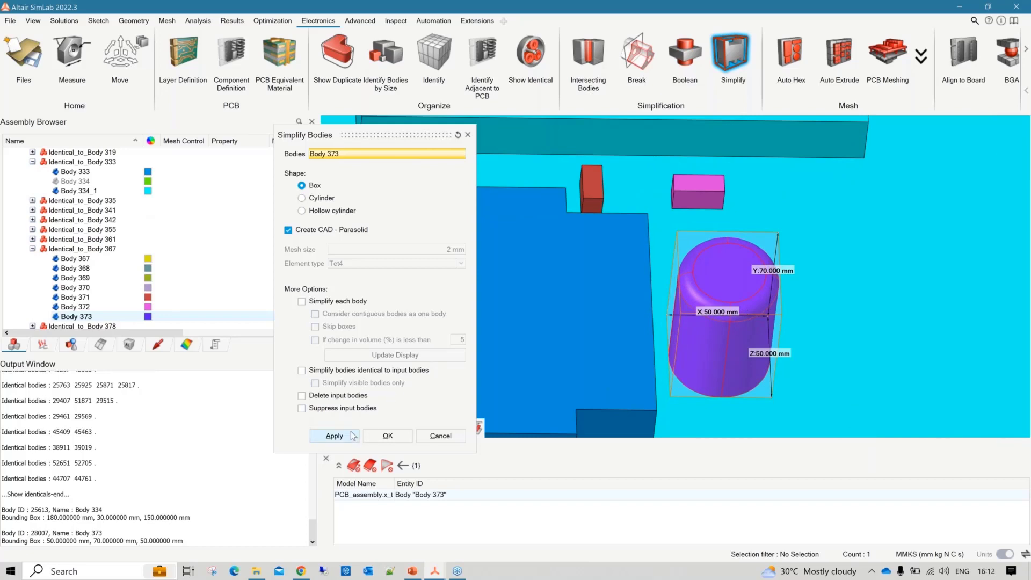
left_click(334, 435)
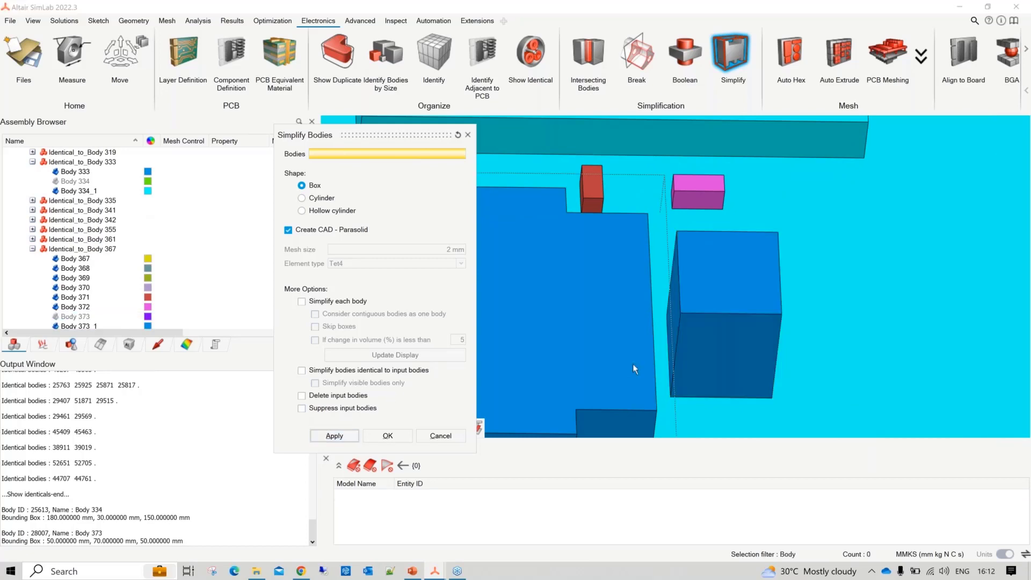
Undo the box simplification of Body 373
scroll(628, 368, "down", 2)
left_click_drag(437, 130, 532, 127)
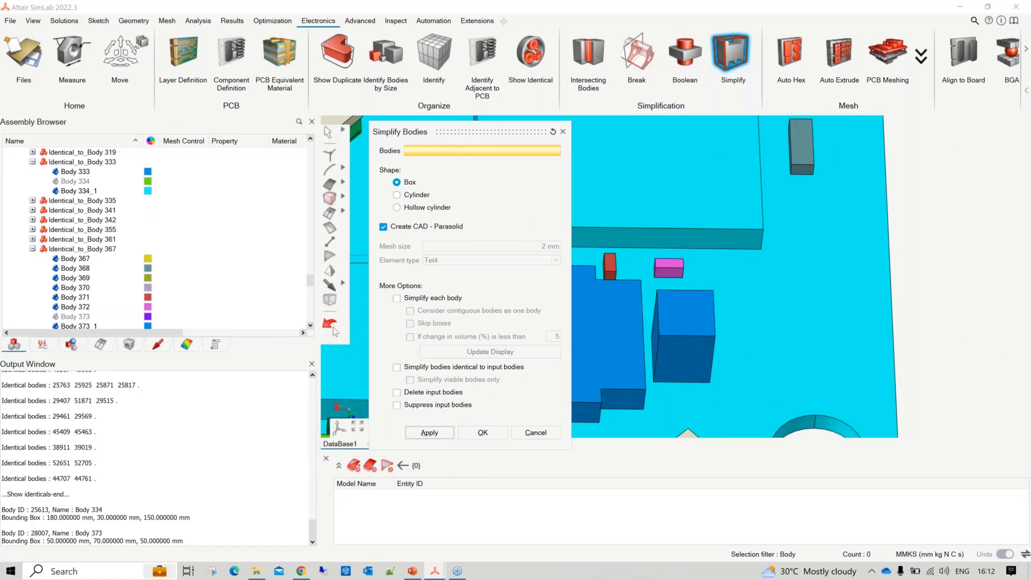
left_click(329, 323)
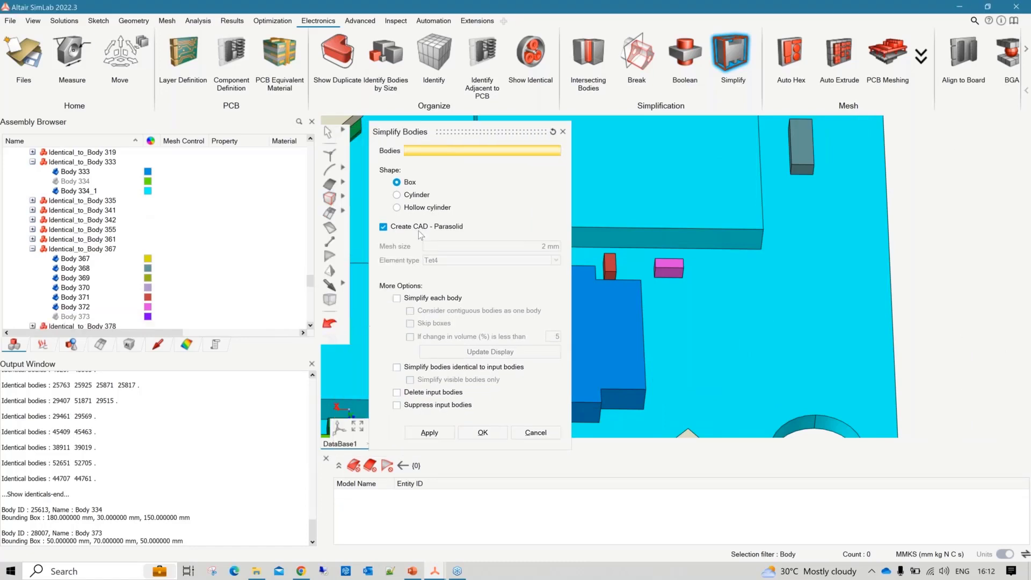
Show Body 373 again, simplify it to a Parasolid cylinder, and close Simplify Bodies
left_click(401, 195)
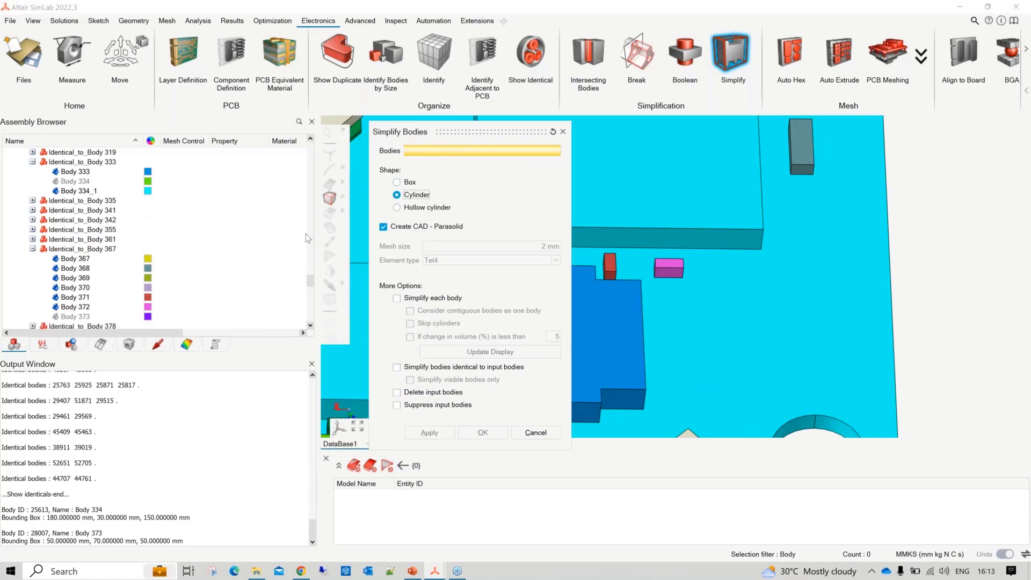
left_click(59, 316)
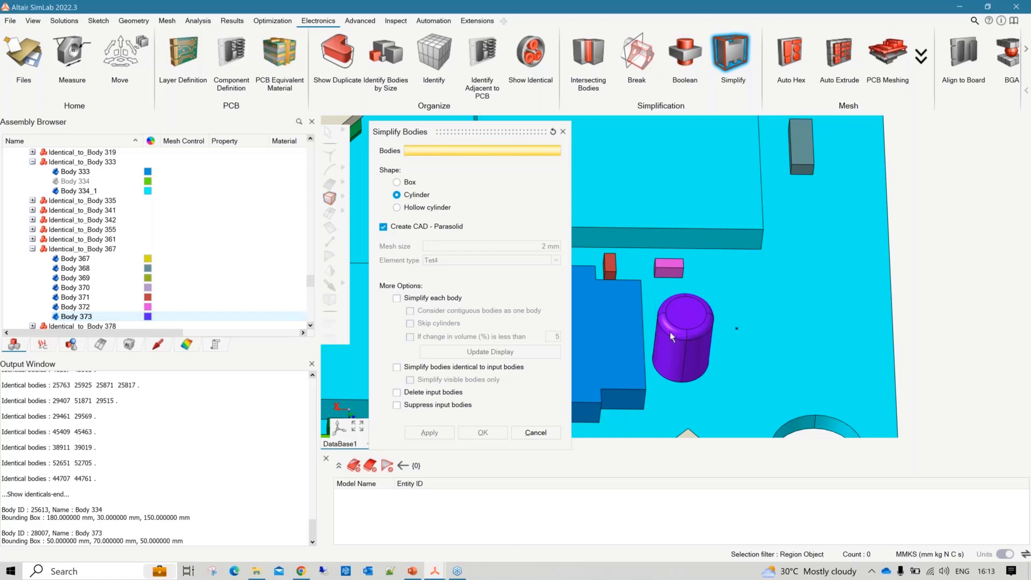
left_click(670, 336)
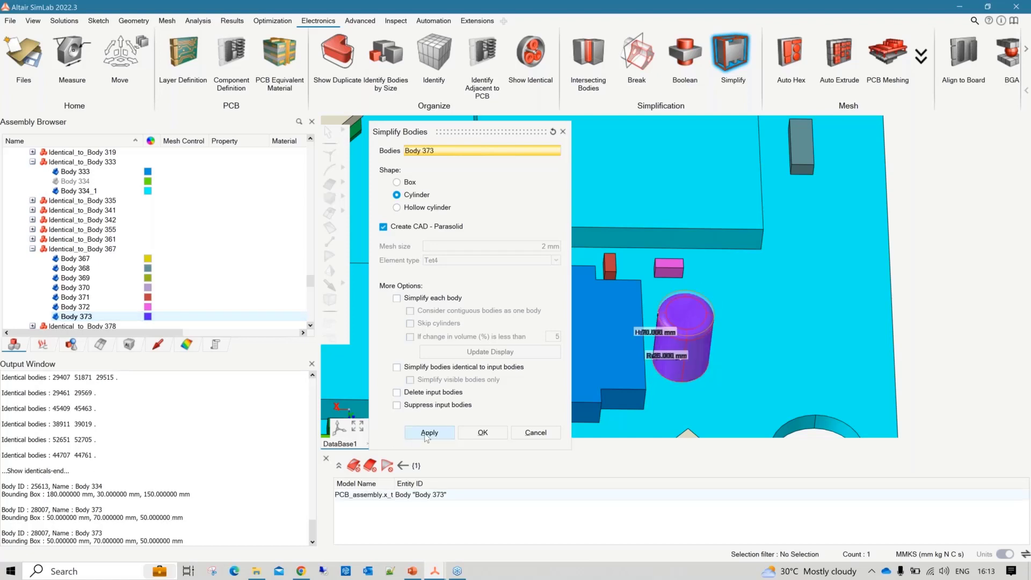
left_click(427, 433)
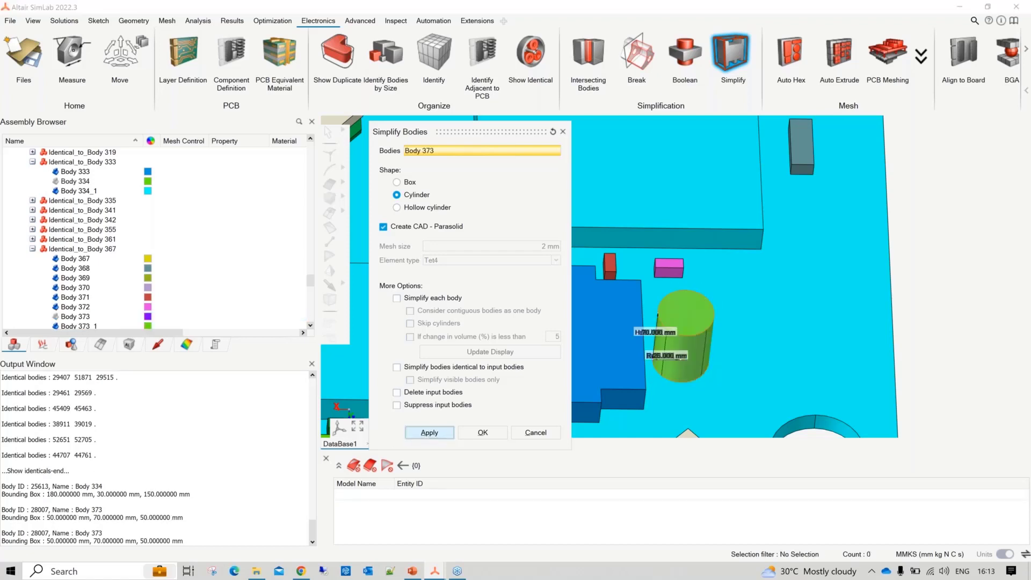
left_click(537, 431)
scroll(473, 284, "down", 5)
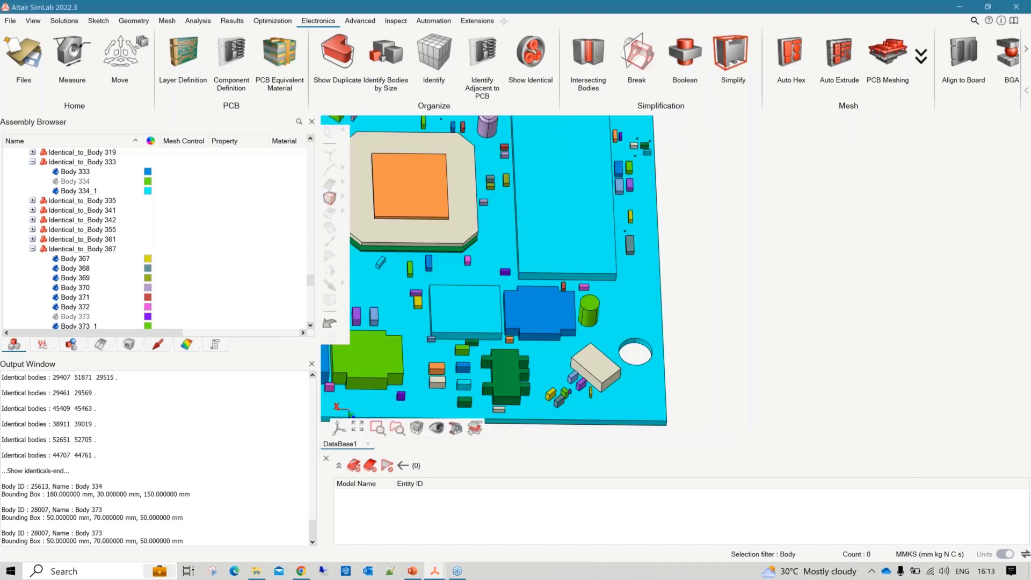
scroll(572, 297, "down", 1)
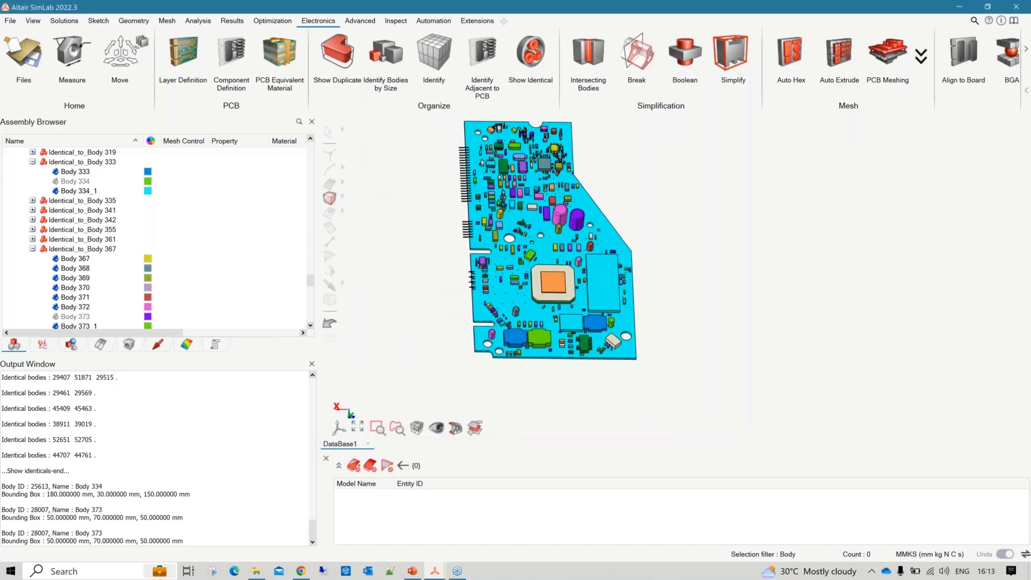
Switch to the other SimLab window containing the MIX_Display_v1.ecad board model
right_click_drag(509, 300, 533, 331)
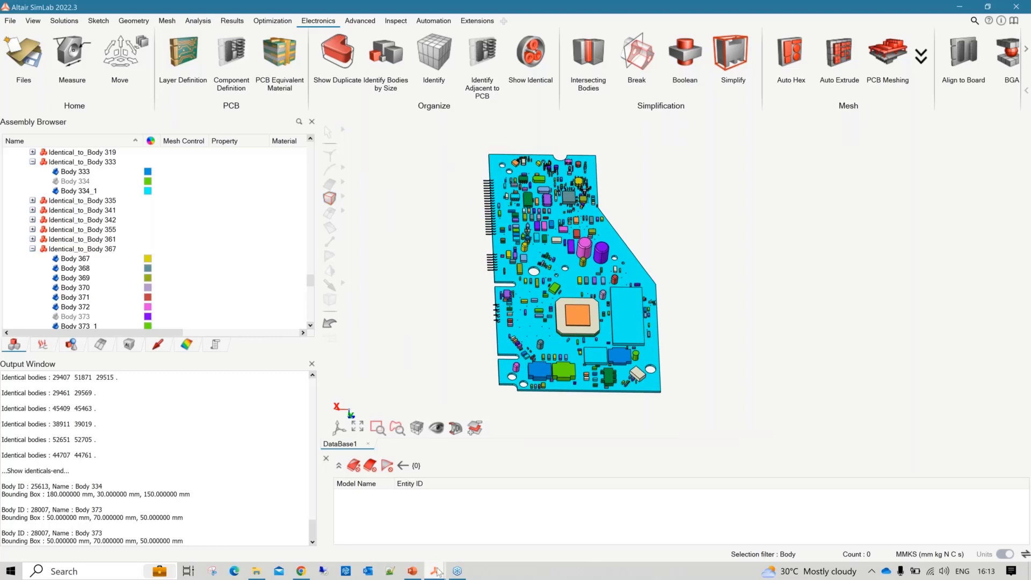
left_click(436, 570)
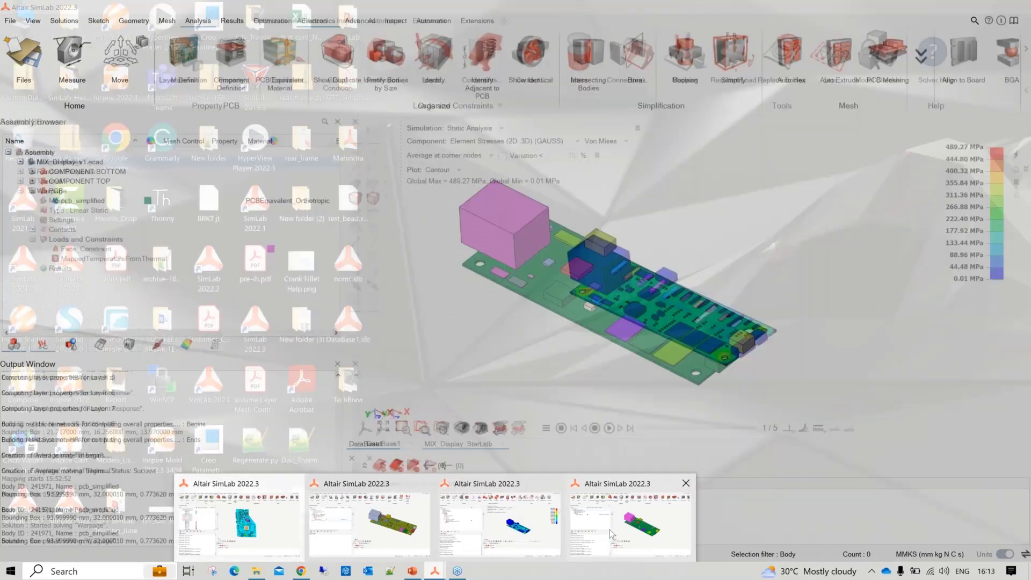
left_click(610, 533)
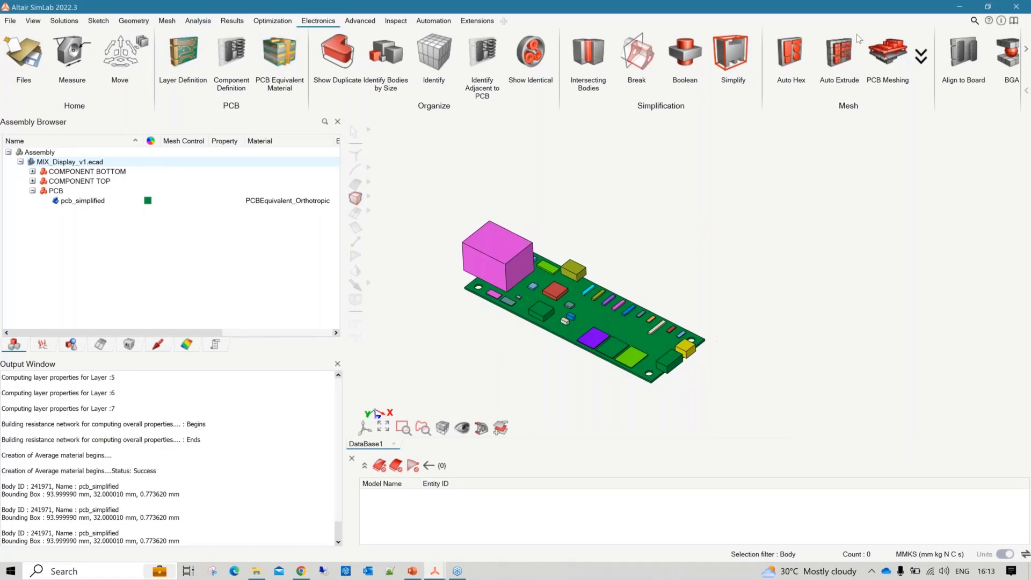
key("alt+Tab")
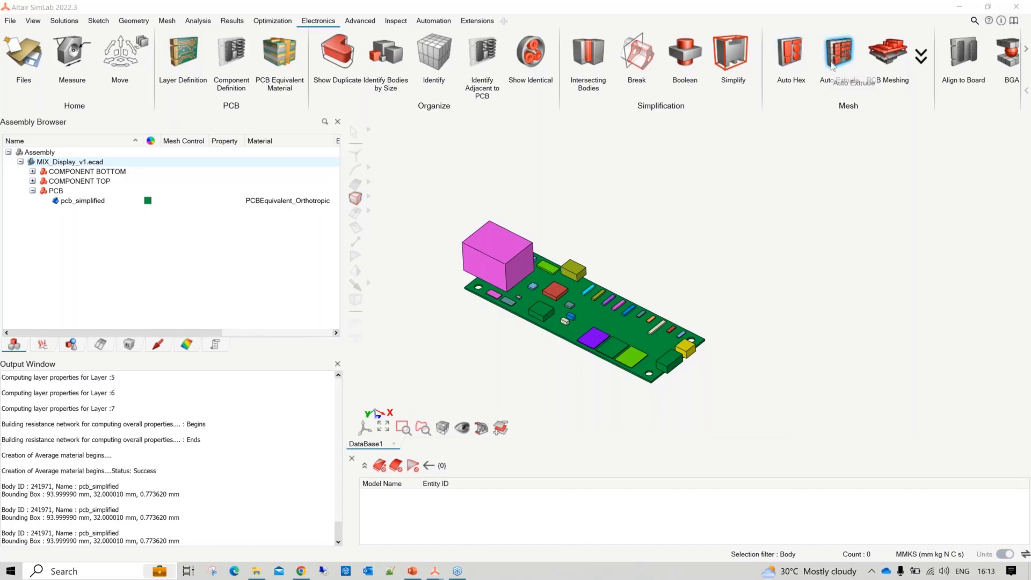
Start an Auto Hex mesh and select the board and all its components as input bodies
scroll(534, 289, "up", 5)
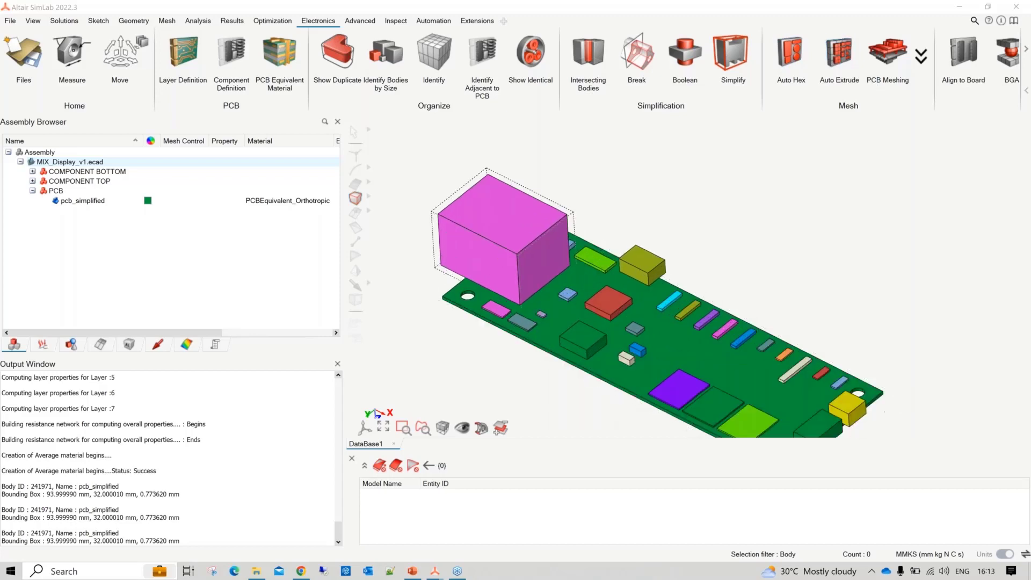
scroll(553, 261, "down", 2)
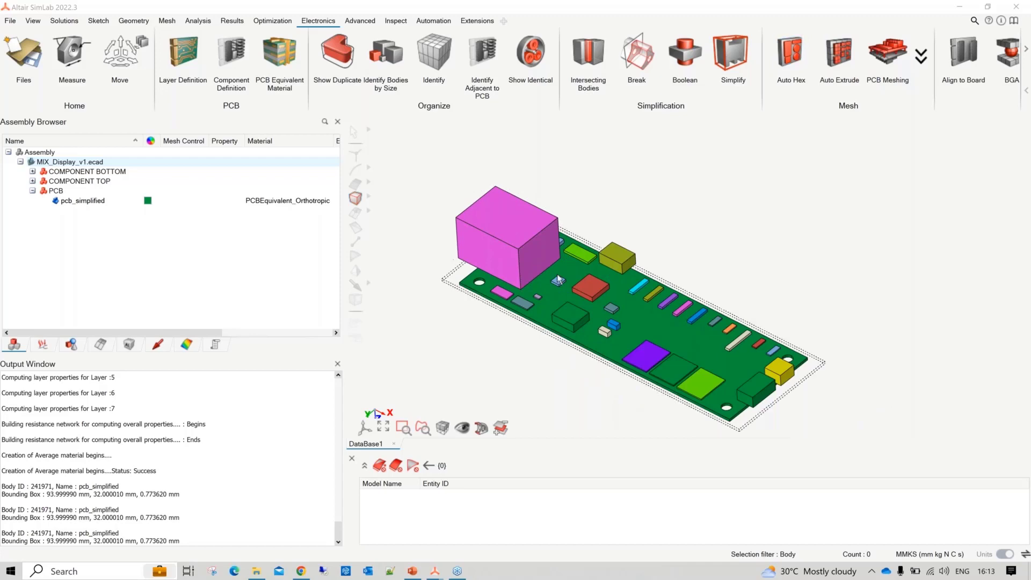
scroll(520, 260, "up", 2)
scroll(504, 250, "down", 2)
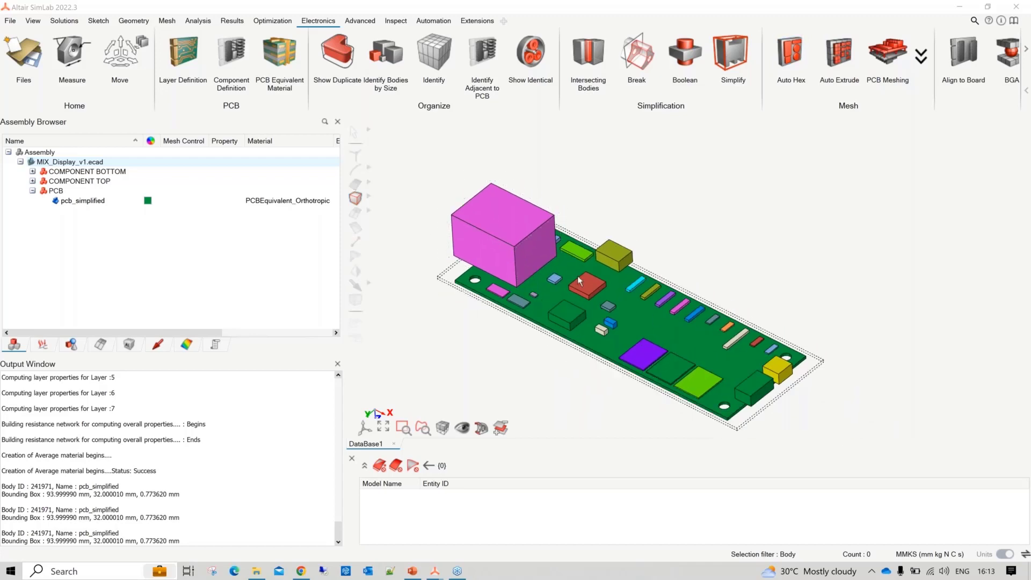
scroll(674, 203, "down", 2)
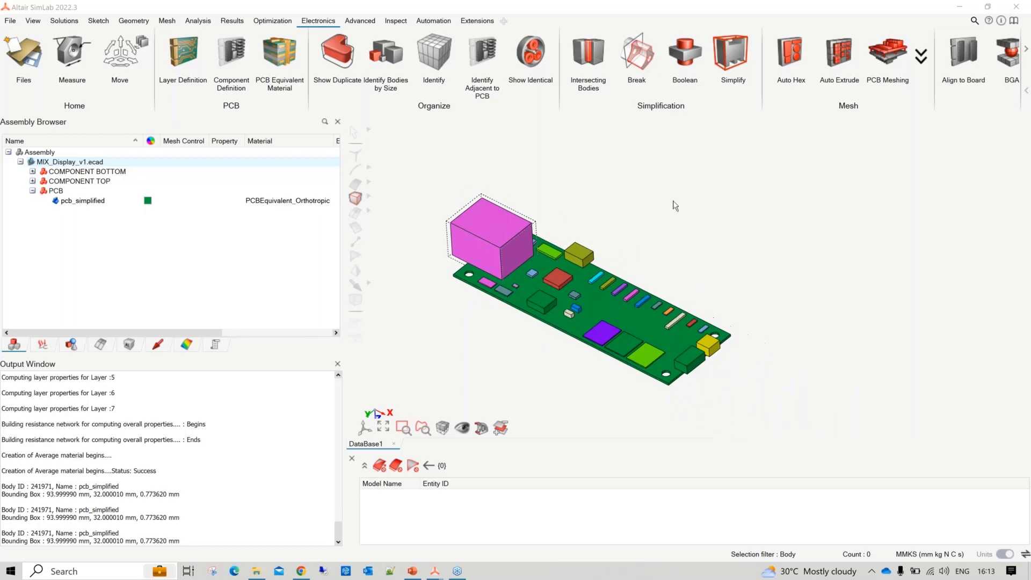
left_click(796, 64)
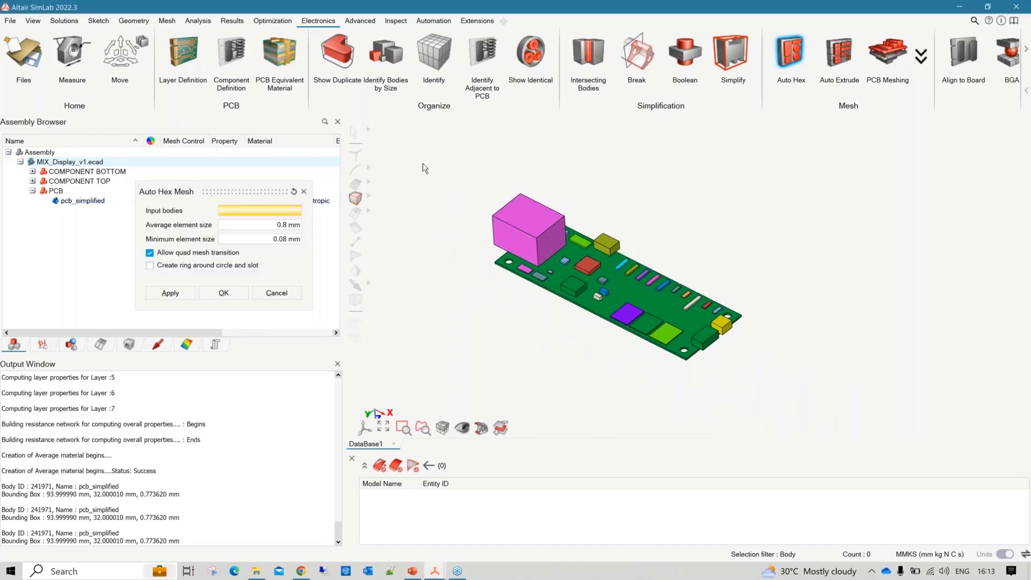
left_click_drag(421, 164, 762, 390)
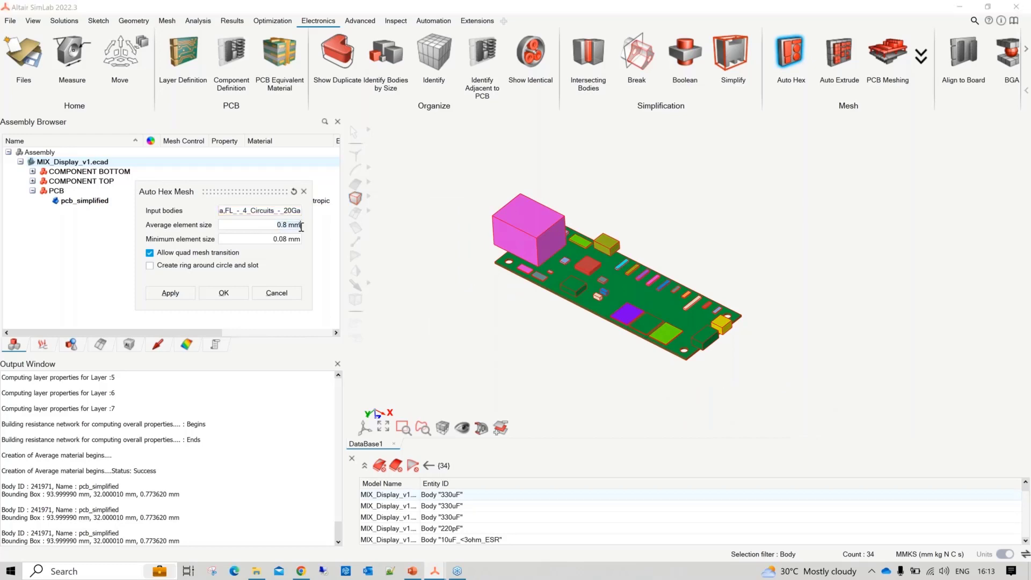
Measure the board thickness at the corner mounting hole beside the large magenta component, keeping the mesh setup open
left_click(81, 65)
scroll(479, 249, "up", 8)
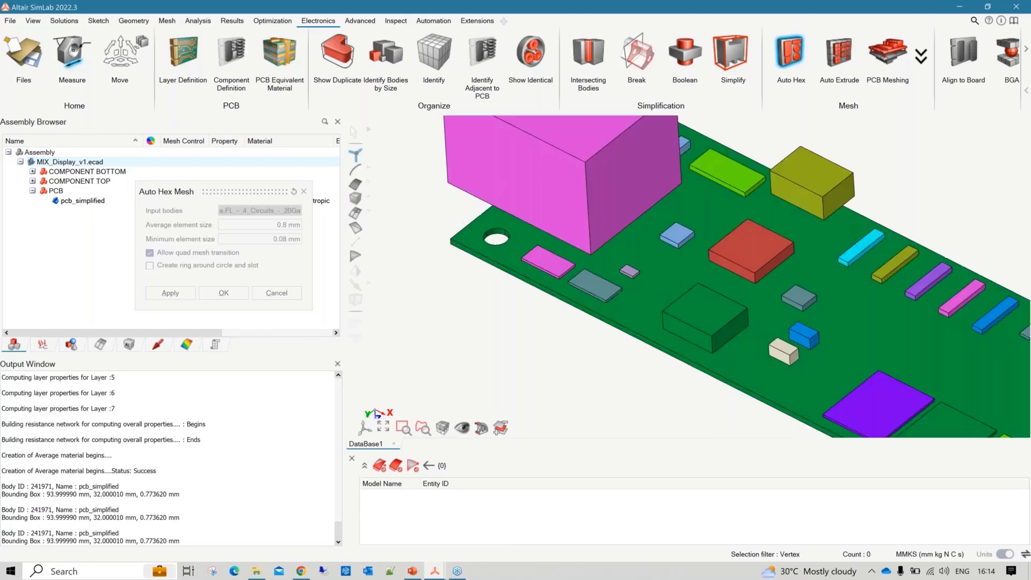
scroll(480, 250, "up", 1)
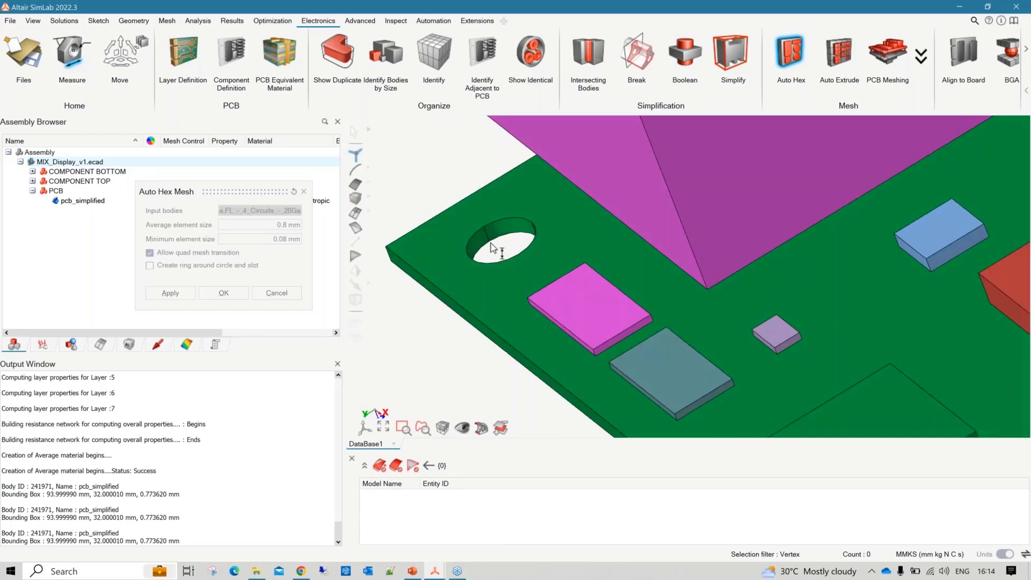
left_click(487, 242)
left_click(485, 227)
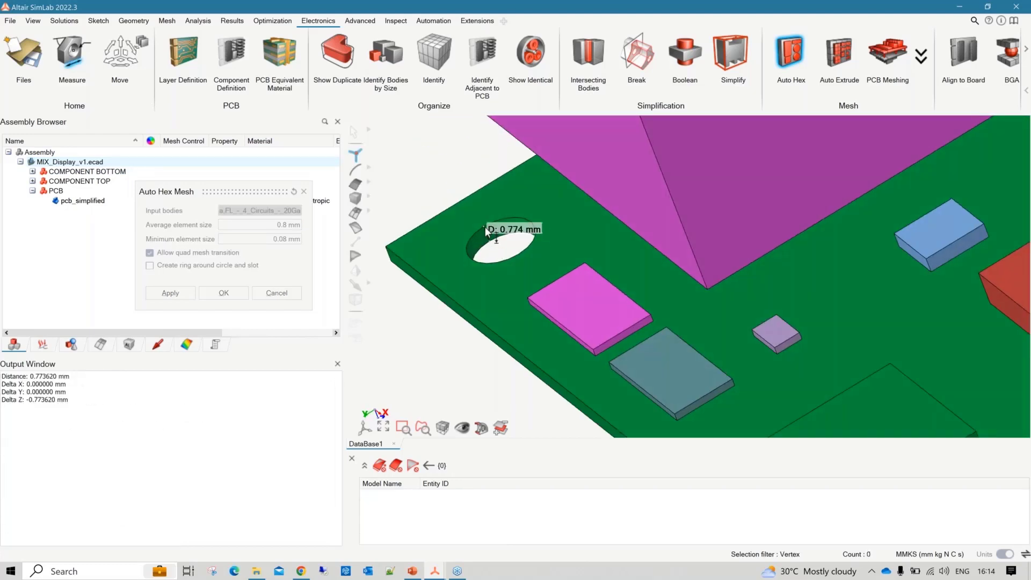
left_click(80, 73)
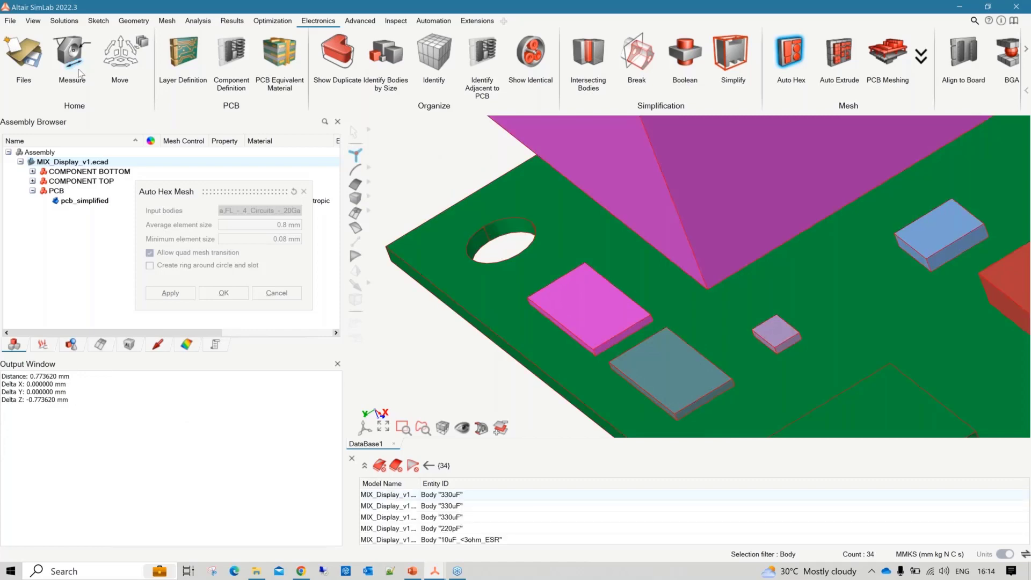
Generate the hex mesh with 0.8 mm average and 0.08 mm minimum element size, allowing quad mesh transition
left_click(297, 239)
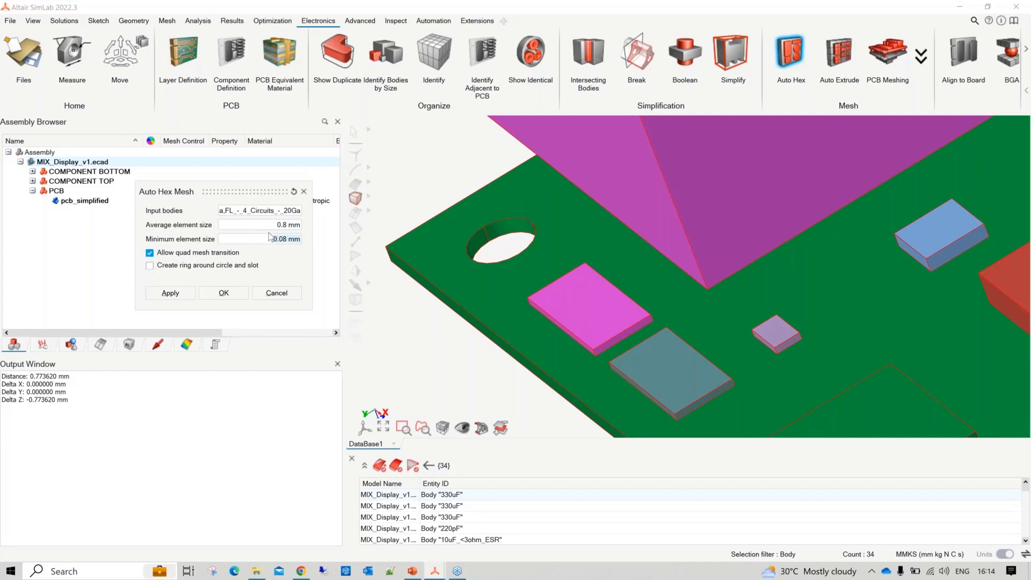
scroll(420, 310, "down", 4)
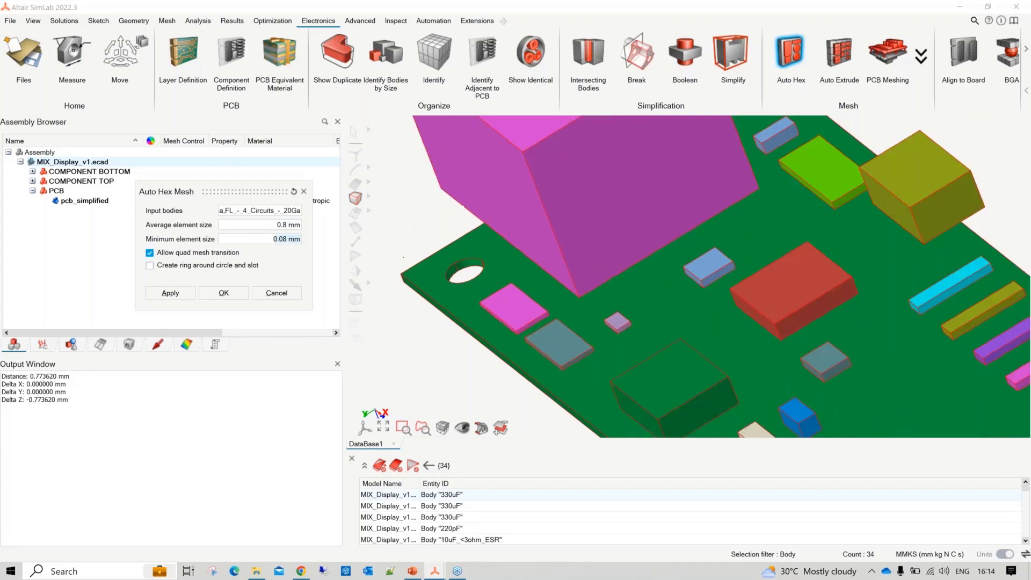
scroll(430, 226, "down", 5)
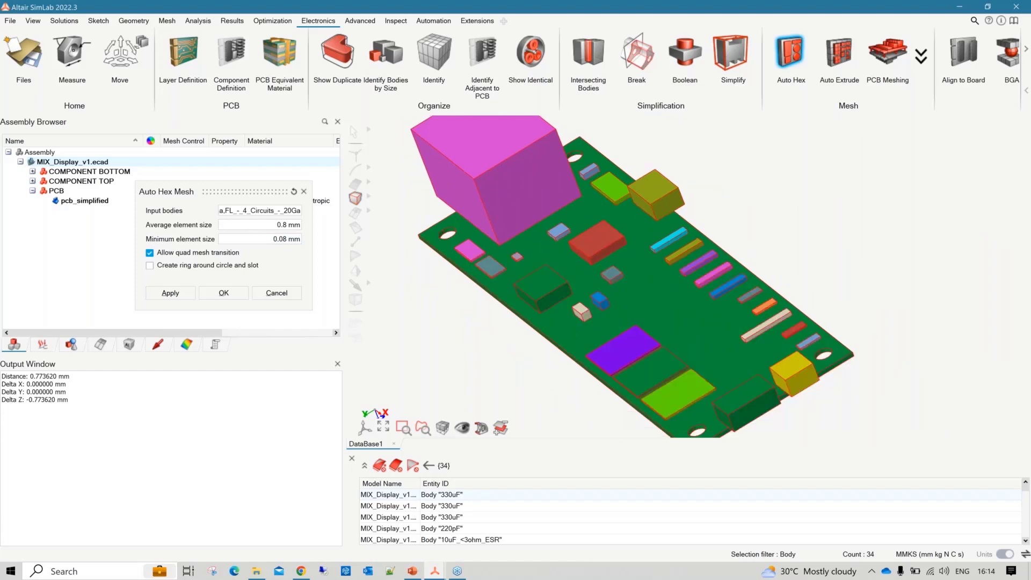
middle_click_drag(498, 292, 540, 292)
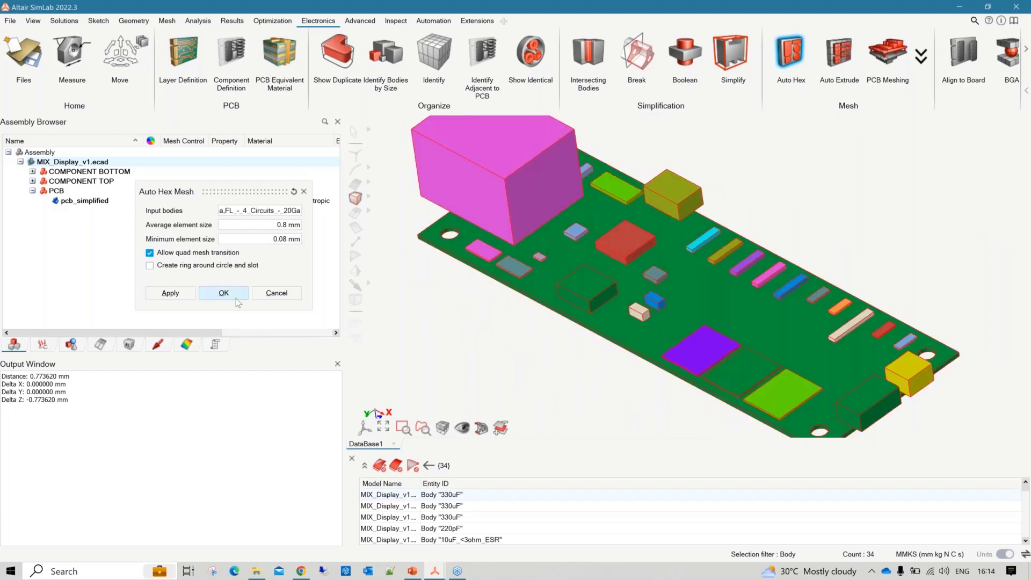
left_click(236, 298)
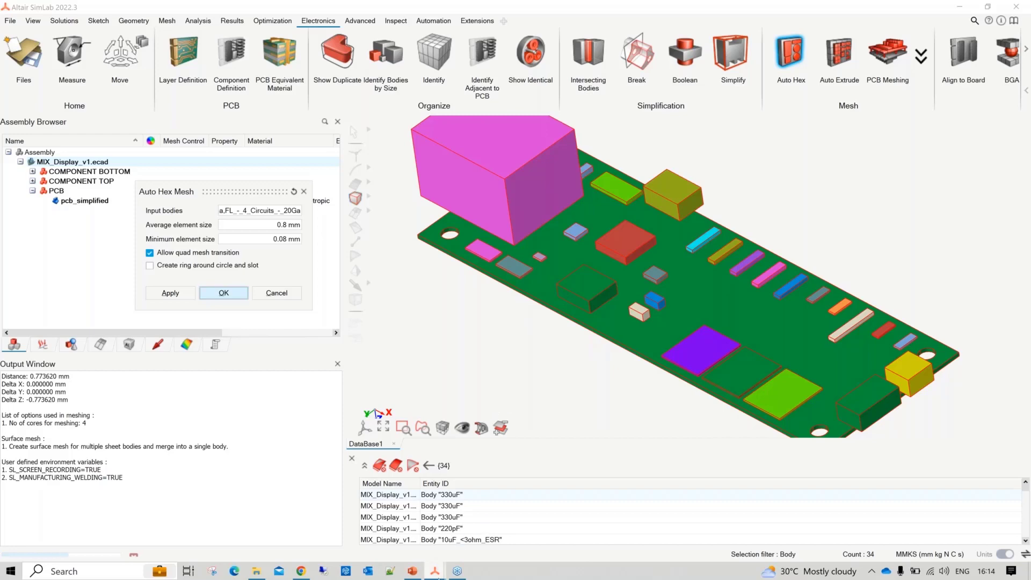
Inspect the already meshed board MIX_Display_v1_simplified2 in another SimLab window, then return to the Auto Hex session
mouse_move(436, 577)
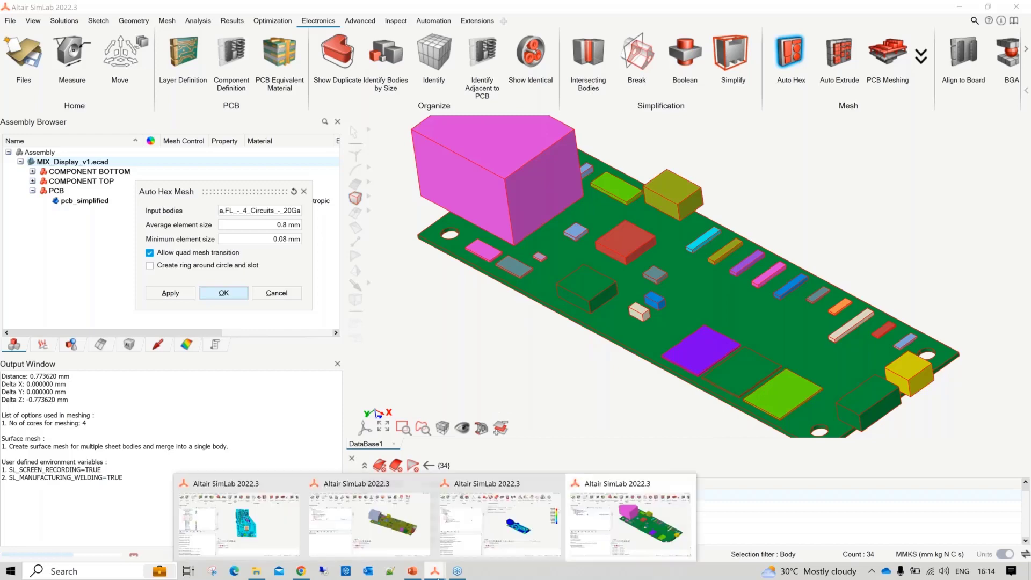
left_click(412, 532)
scroll(593, 269, "up", 3)
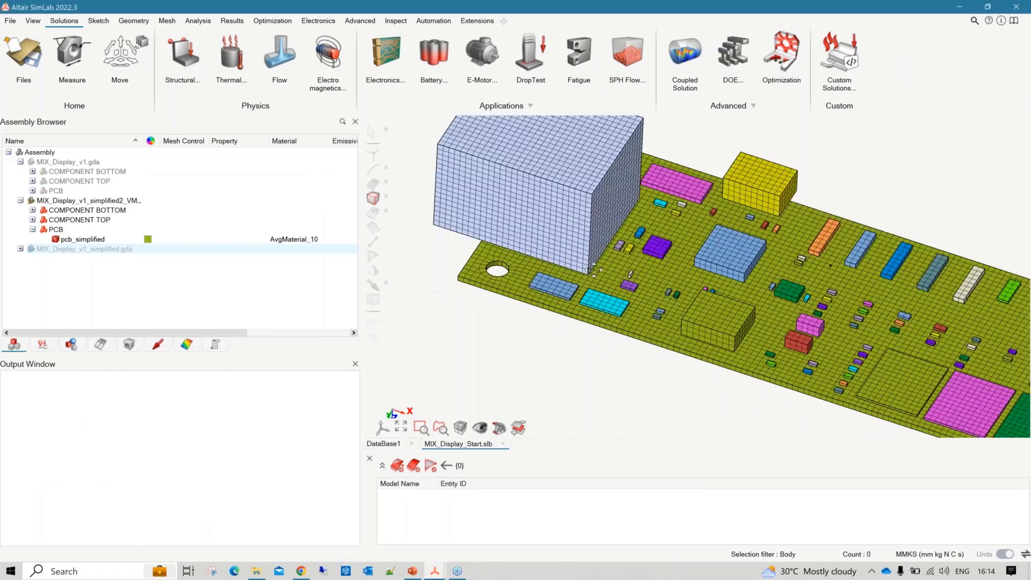
scroll(594, 270, "down", 3)
mouse_move(435, 571)
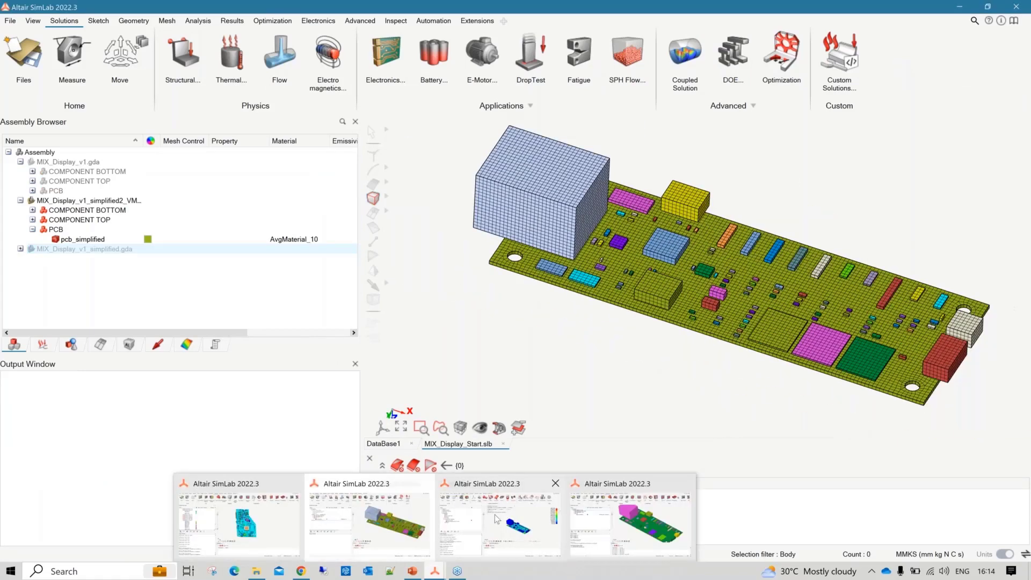
mouse_move(514, 522)
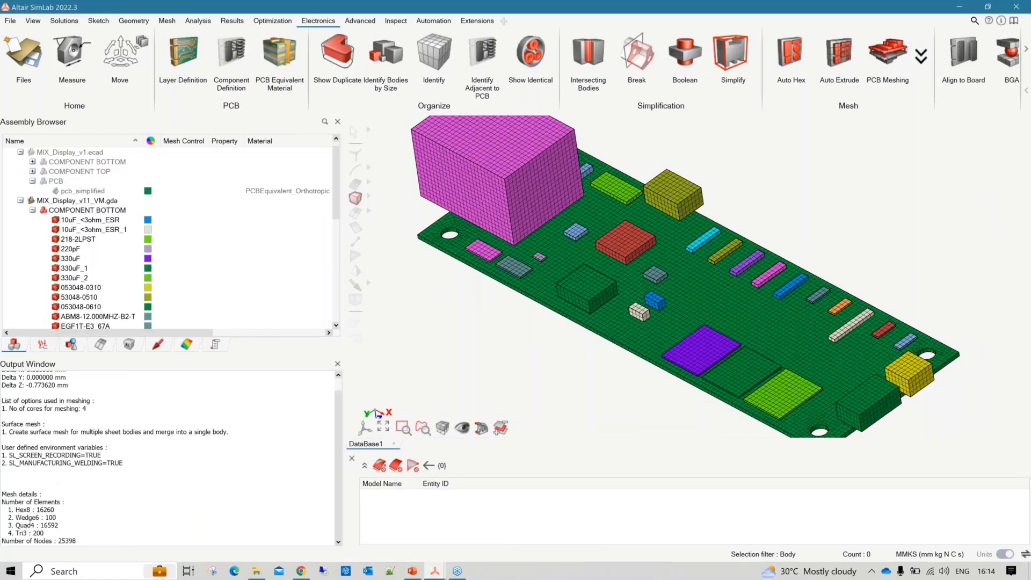
Examine the generated hex mesh on the board and components, including the area around the corner mounting hole
scroll(546, 342, "down", 2)
right_click(546, 342)
mouse_move(546, 338)
middle_mouse_down()
mouse_move(528, 340)
mouse_move(529, 328)
middle_mouse_up()
scroll(541, 284, "up", 1)
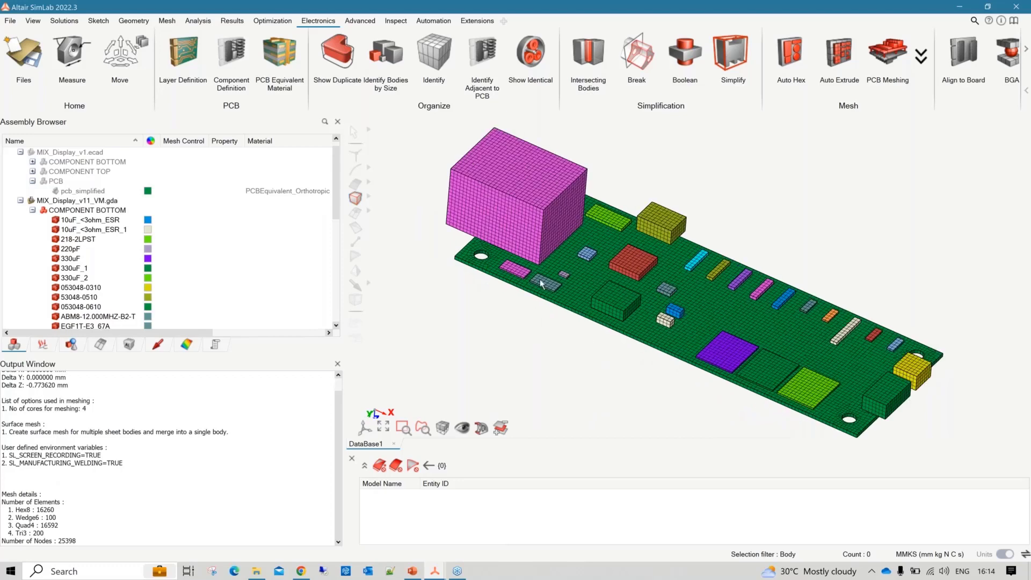
scroll(521, 260, "up", 3)
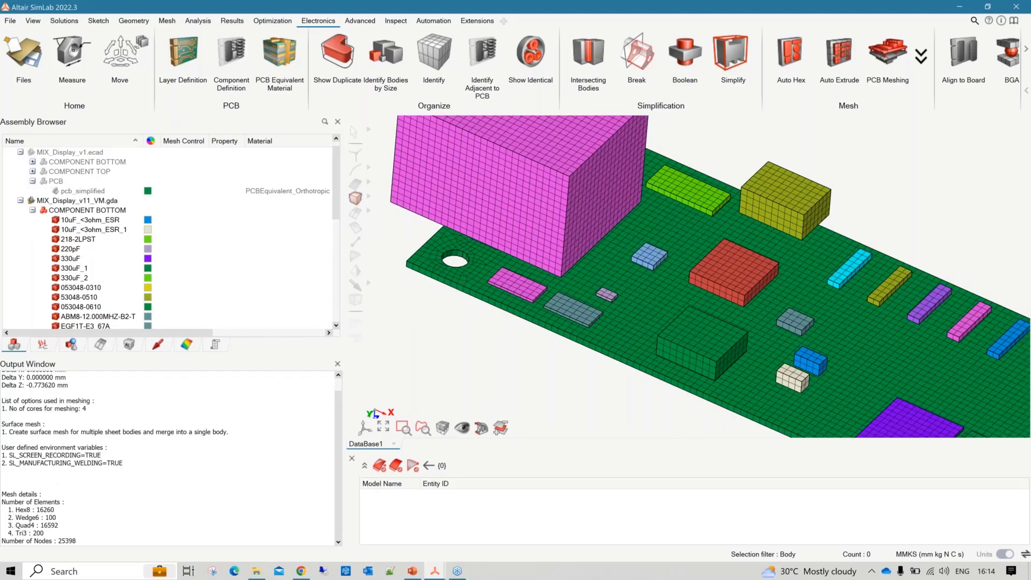
scroll(522, 257, "up", 3)
middle_click_drag(572, 297, 576, 297)
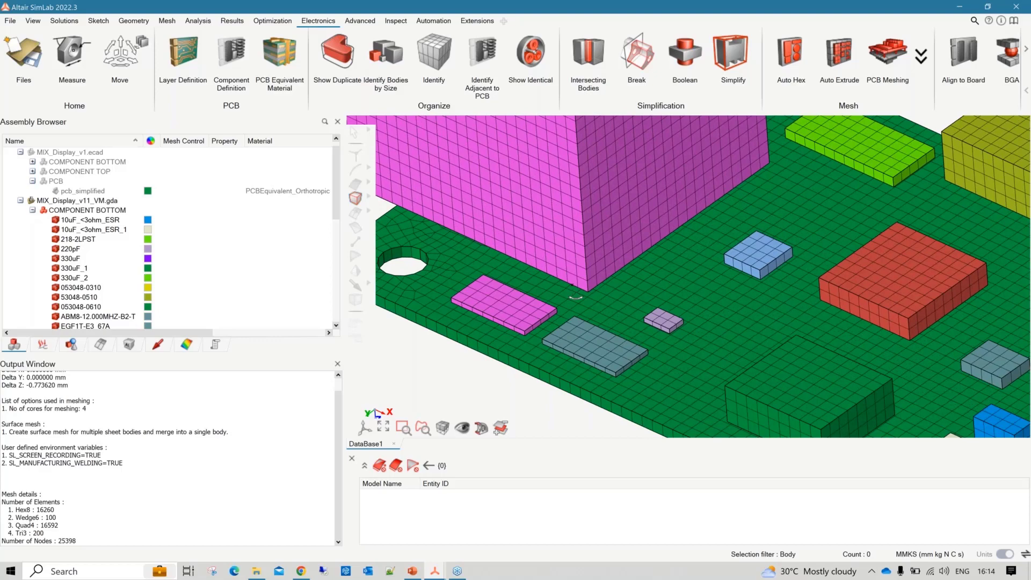
scroll(575, 297, "down", 5)
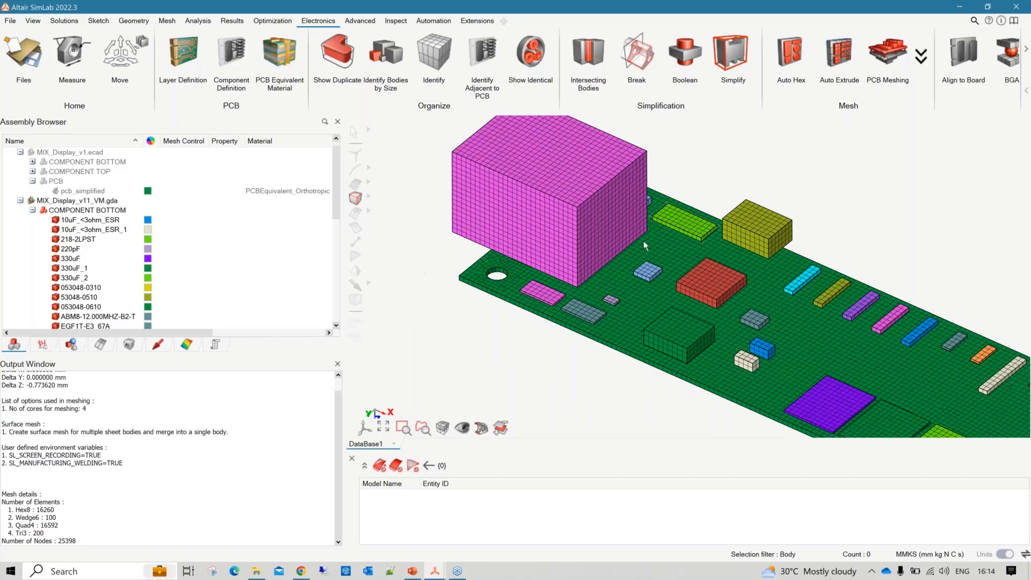
scroll(639, 242, "down", 3)
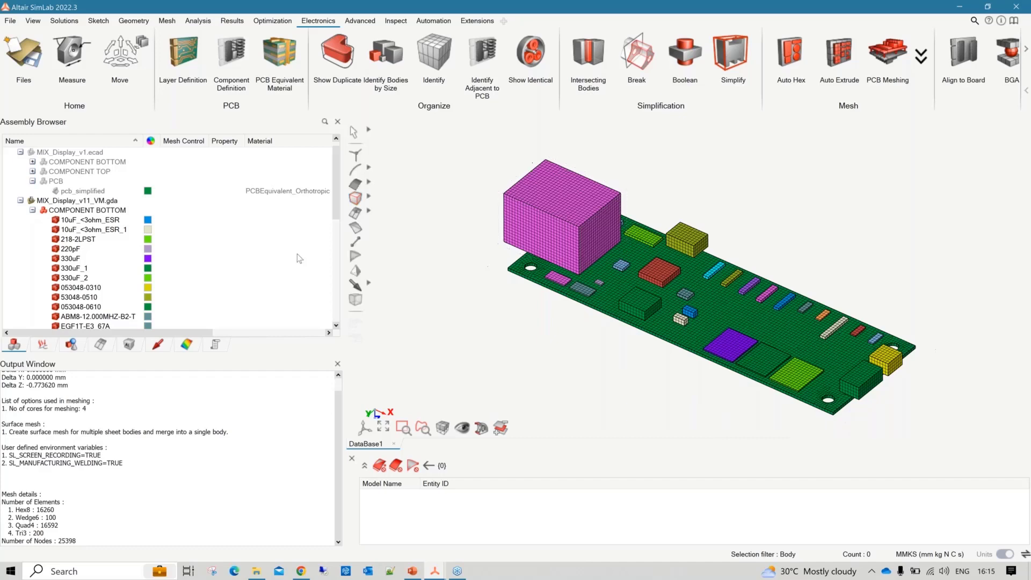
Collapse the COMPONENT BOTTOM and COMPONENT TOP sub models of MIX_Display_v11_VM.gda in the assembly tree
scroll(235, 258, "down", 5)
scroll(188, 242, "up", 6)
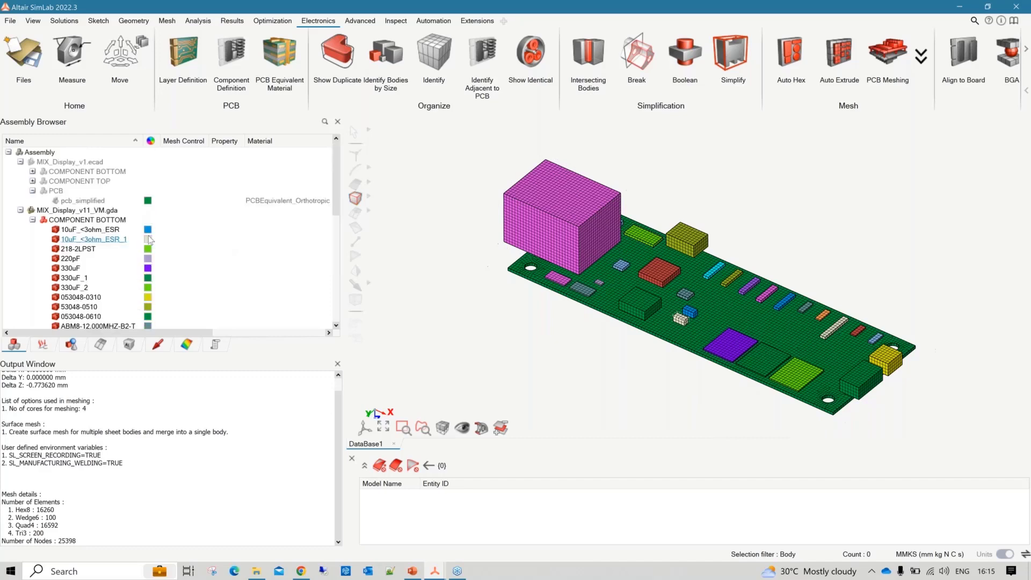
left_click(33, 220)
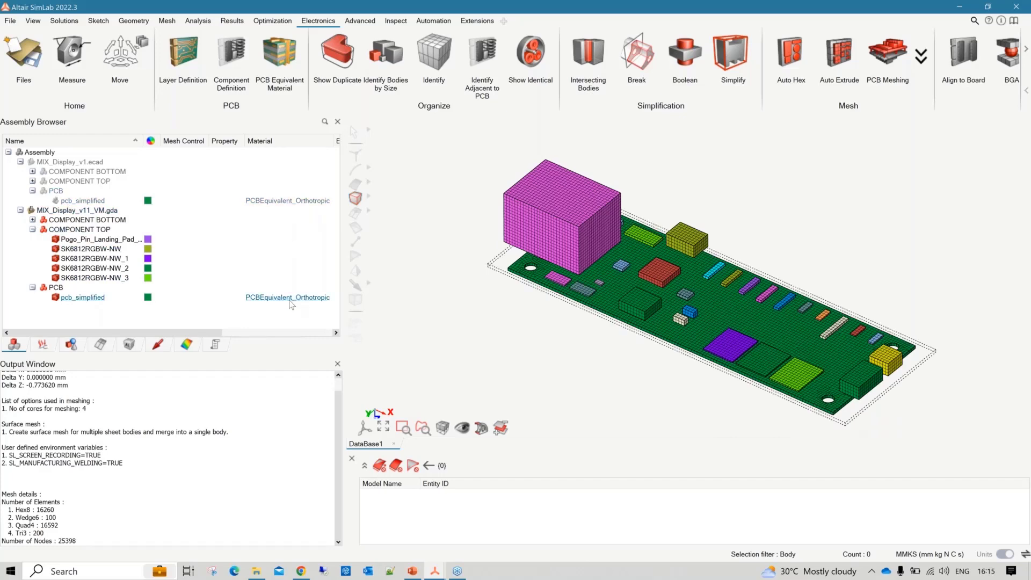
left_click(33, 219)
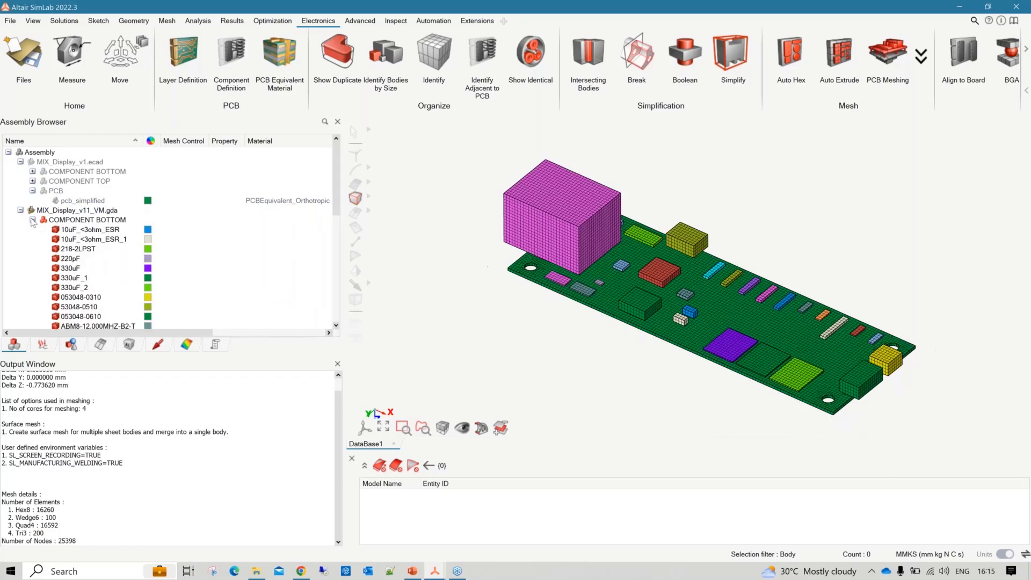
left_click(32, 219)
left_click(33, 229)
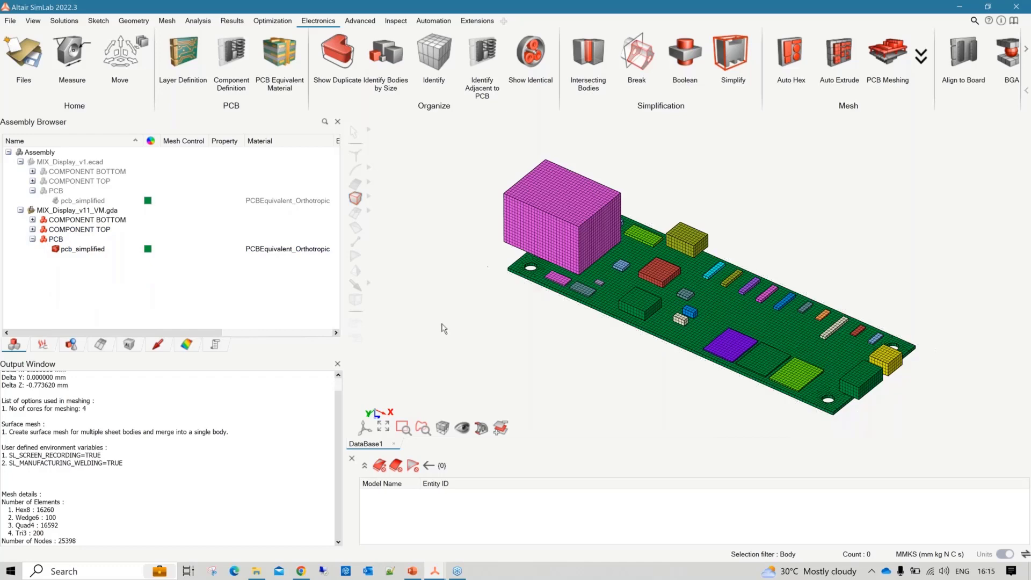
Hide the PCB sub model of MIX_Display_v11_VM.gda and bring up the analysis setup tools
scroll(443, 326, "down", 2)
left_click(45, 239)
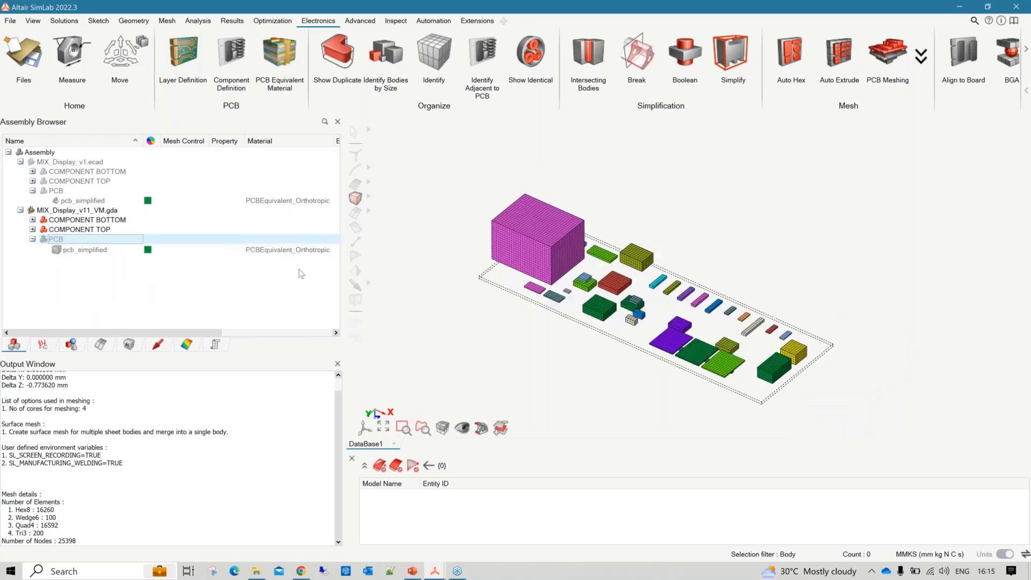
scroll(427, 226, "down", 3)
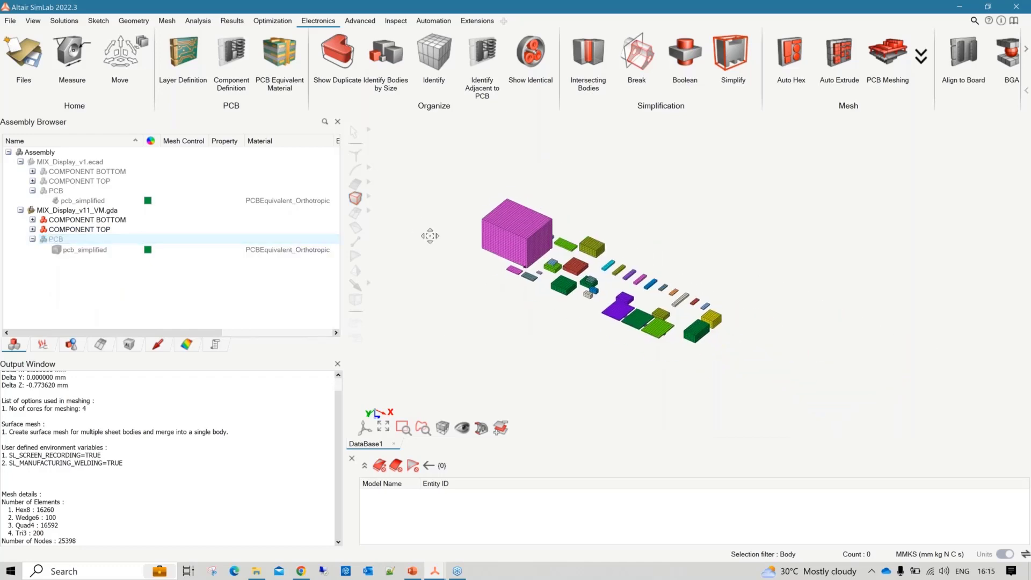
middle_click_drag(430, 235, 436, 259)
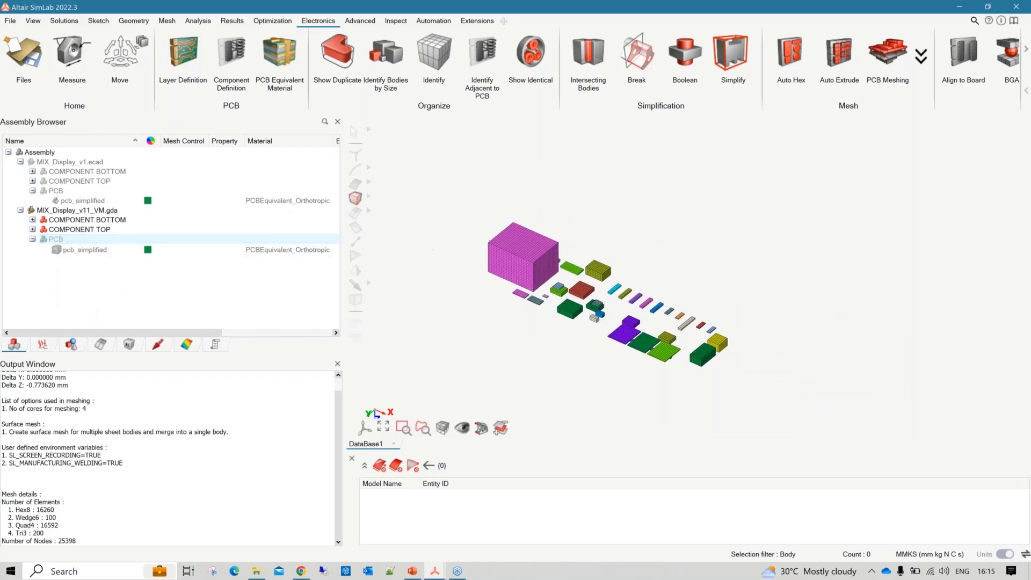
left_click(197, 20)
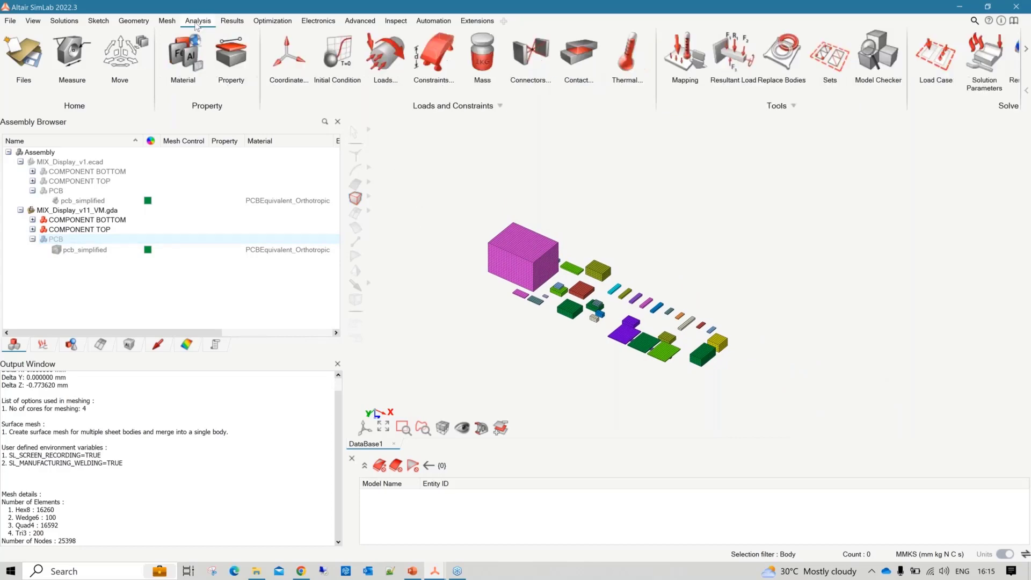
Browse the Electronics category of the SimLab material database and view the ABS-Plastic entry without loading it
left_click(197, 66)
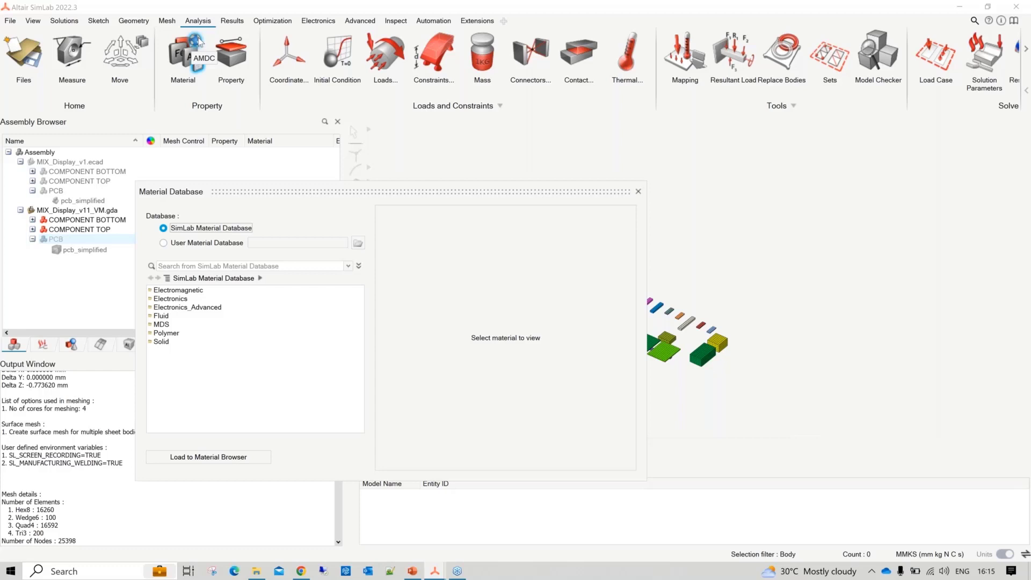
left_click_drag(254, 184, 410, 160)
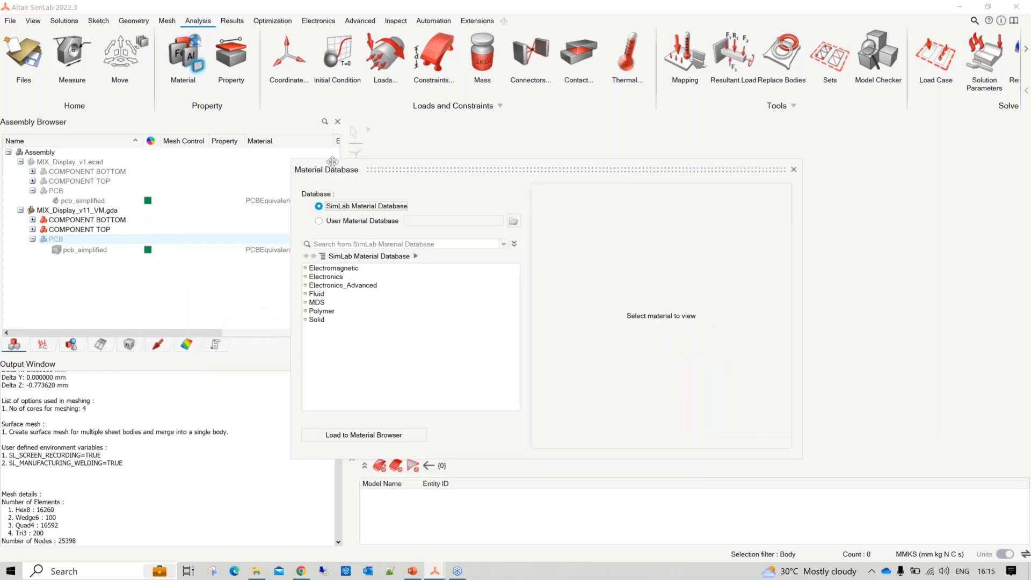
double_click(339, 276)
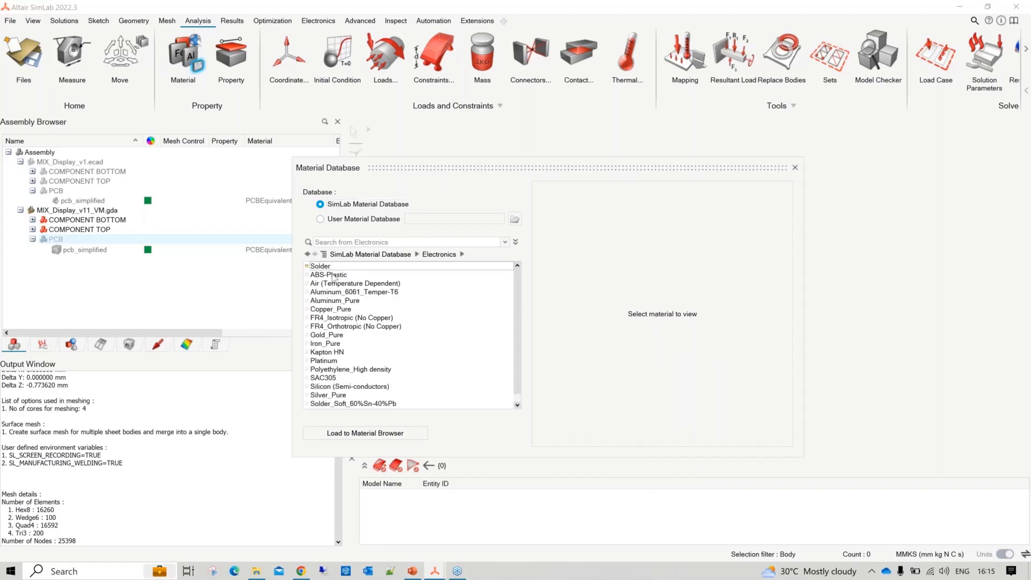
left_click(344, 276)
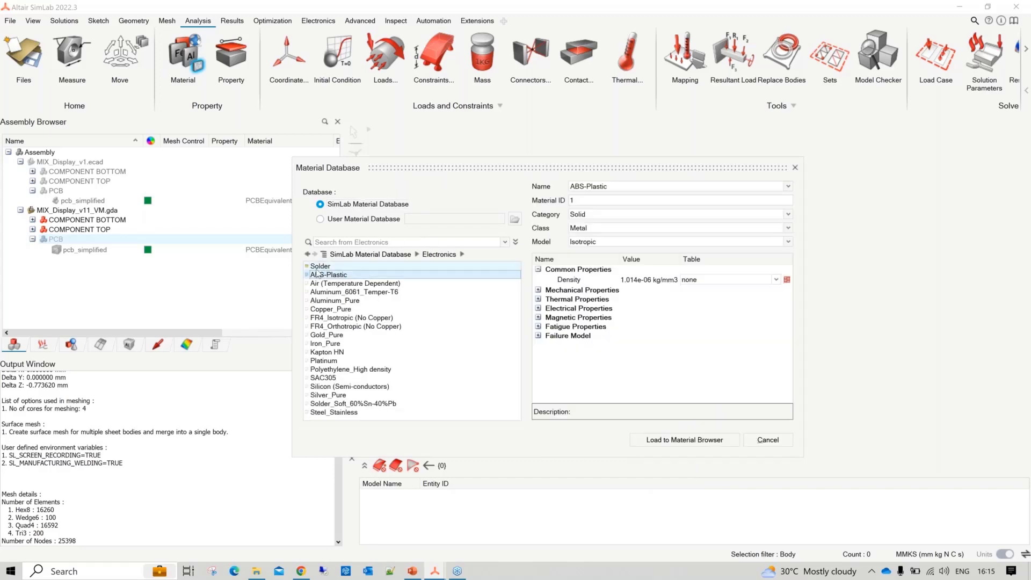
left_click(129, 344)
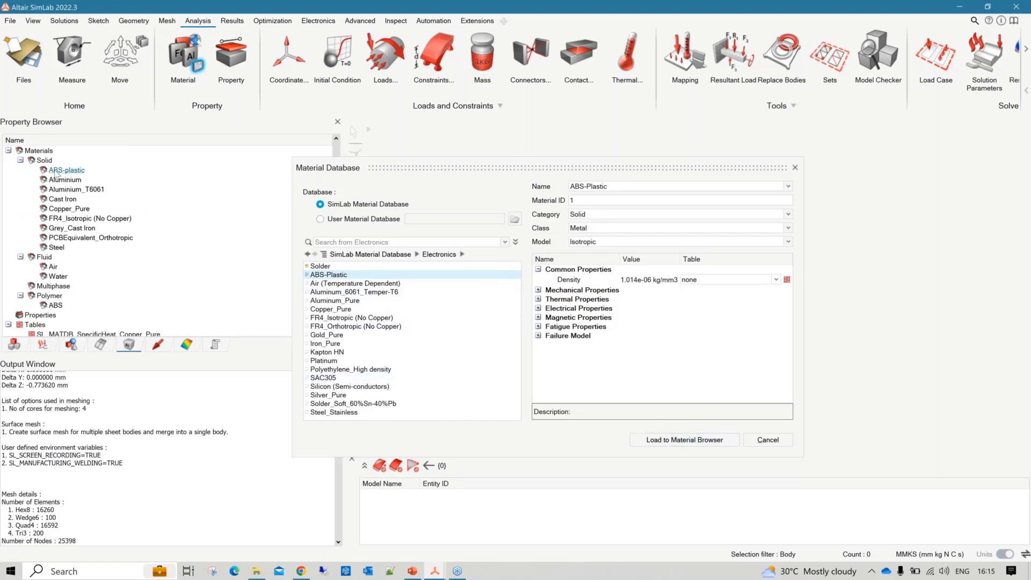
left_click(789, 440)
Inspect the elastic mechanical properties of the existing ABS-plastic material in the model's materials
double_click(67, 169)
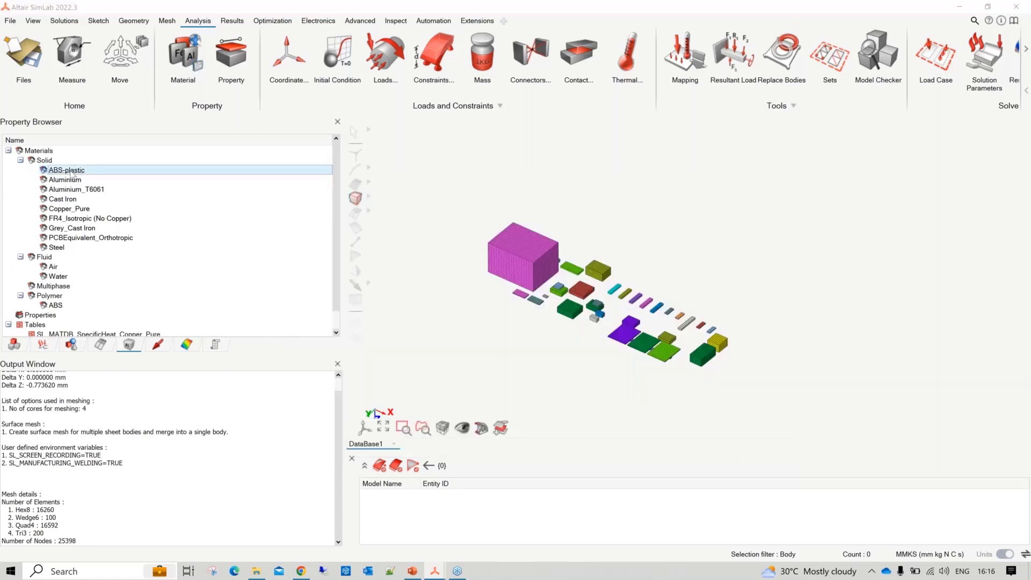
double_click(318, 293)
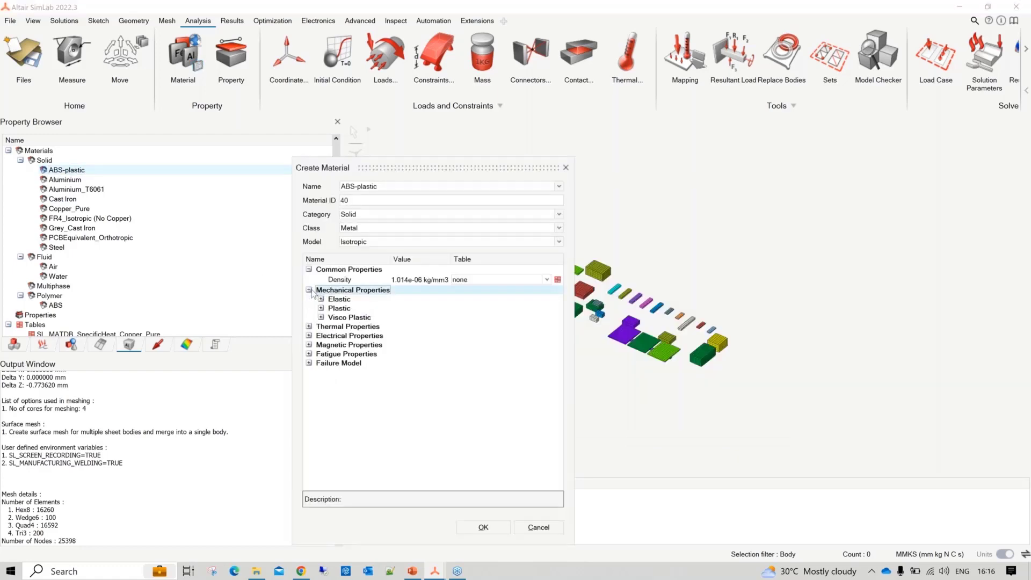
left_click(321, 299)
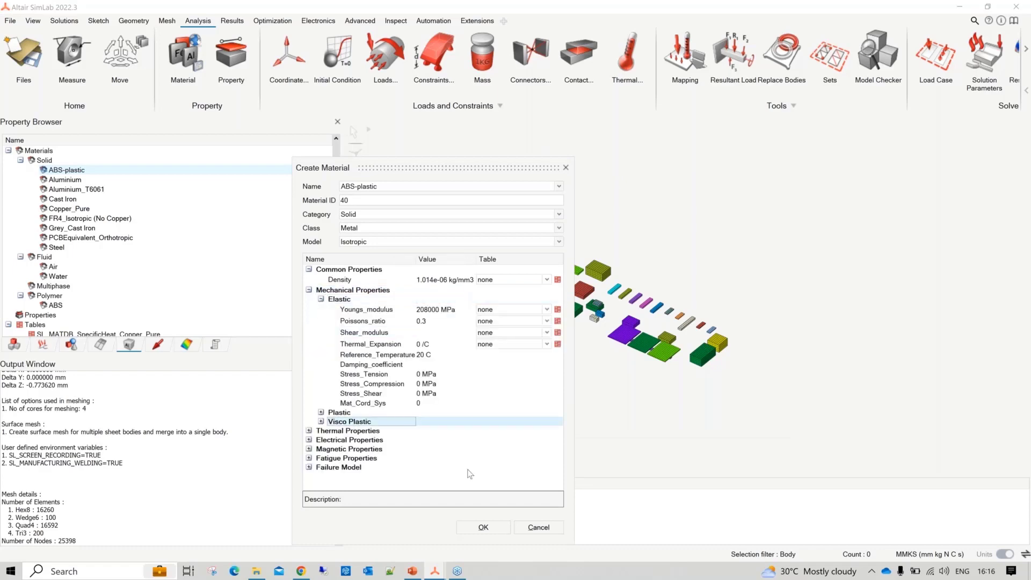
left_click(539, 527)
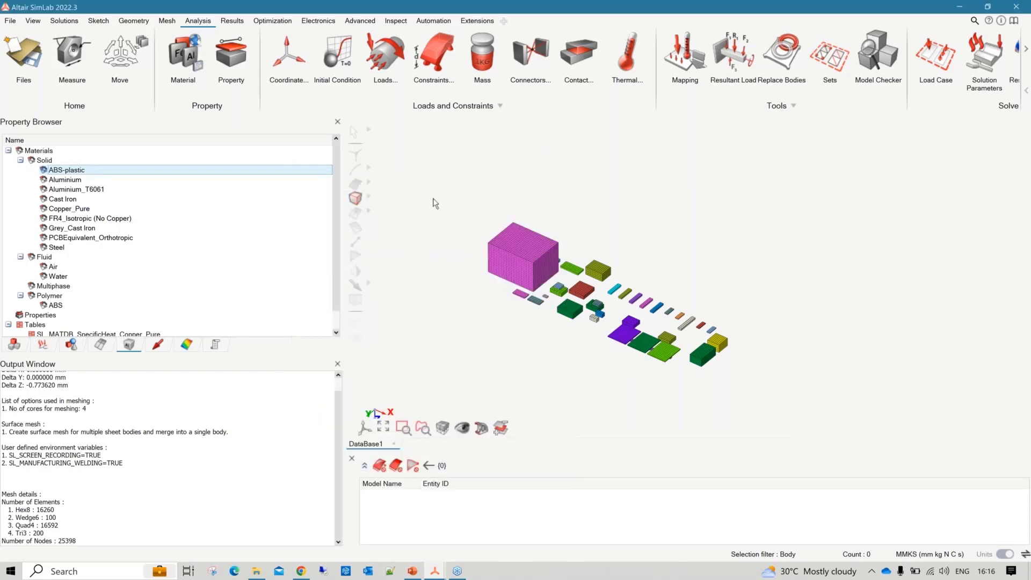
Assign the ABS-plastic material to all the displayed top and bottom component bodies
left_click_drag(750, 385, 753, 386)
left_click(14, 344)
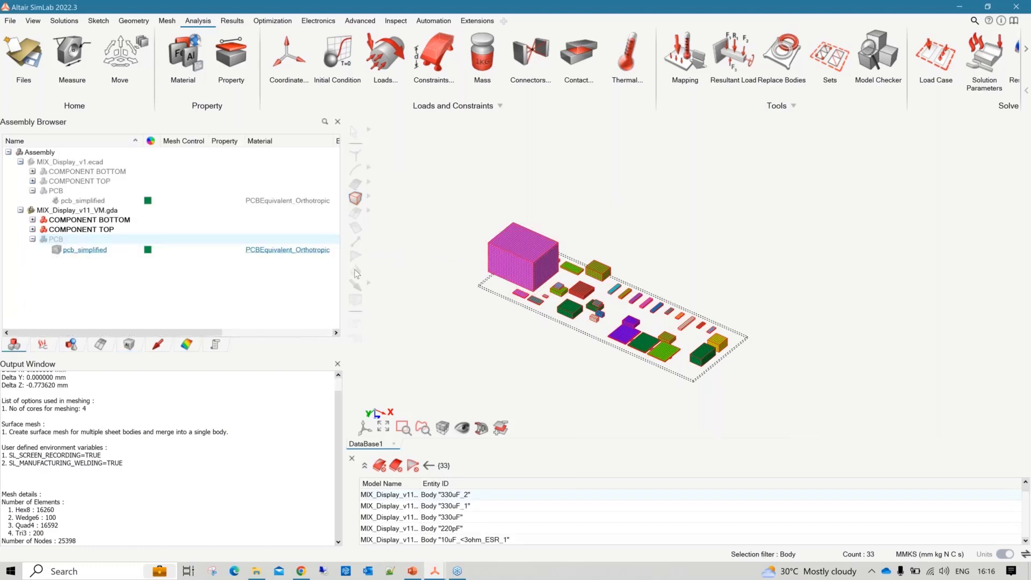
middle_click_drag(586, 223, 544, 206)
scroll(562, 203, "down", 1)
right_click(580, 199)
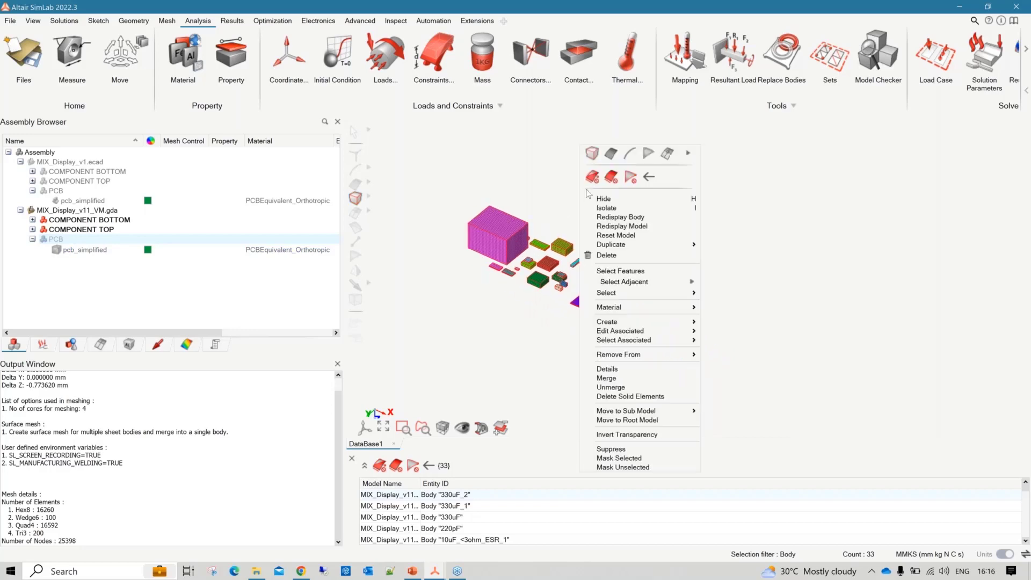
mouse_move(675, 308)
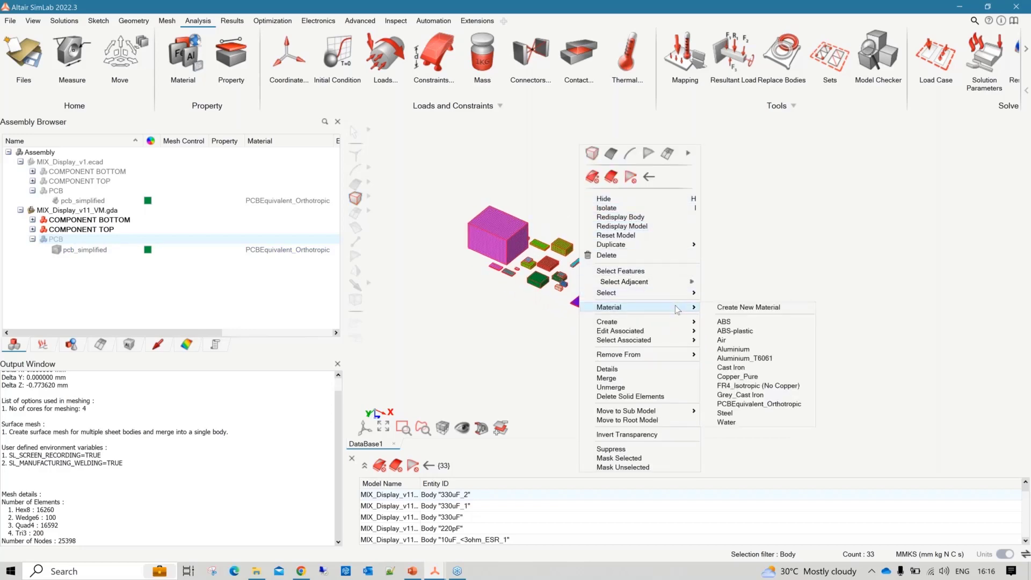
left_click(735, 330)
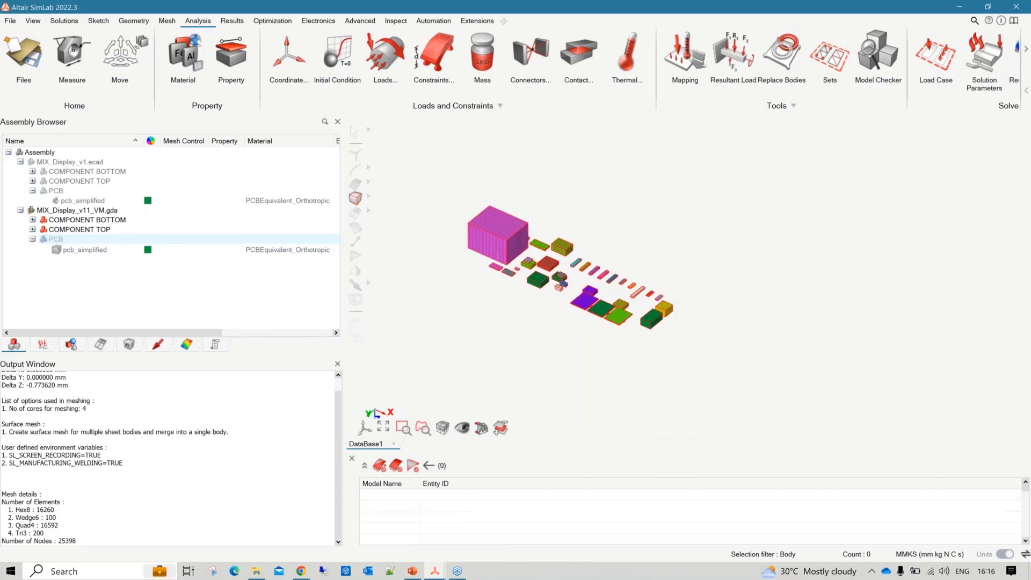
Review the materials assigned to the COMPONENT TOP and COMPONENT BOTTOM bodies, and show the hidden PCB again
left_click(32, 229)
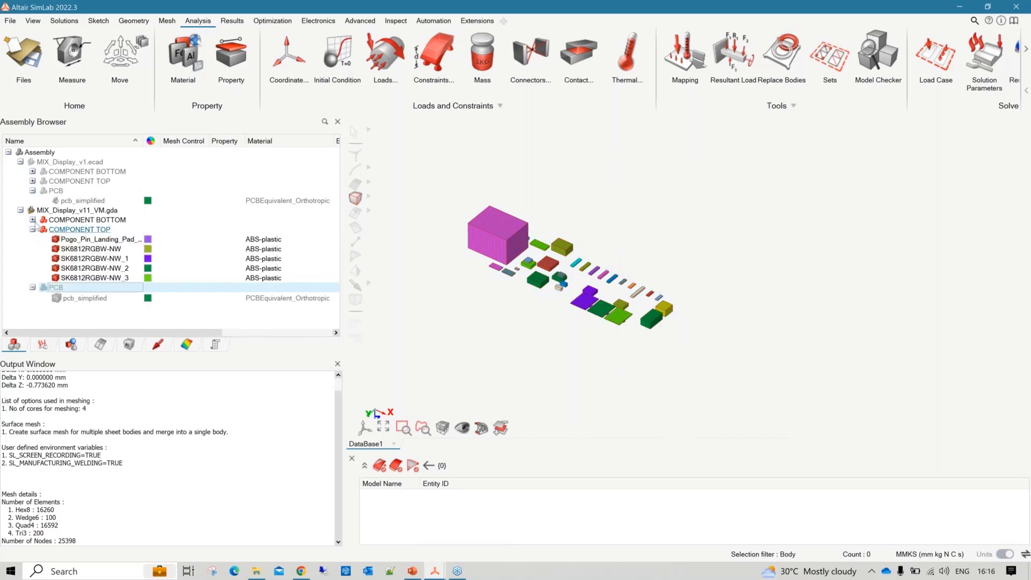
left_click(32, 220)
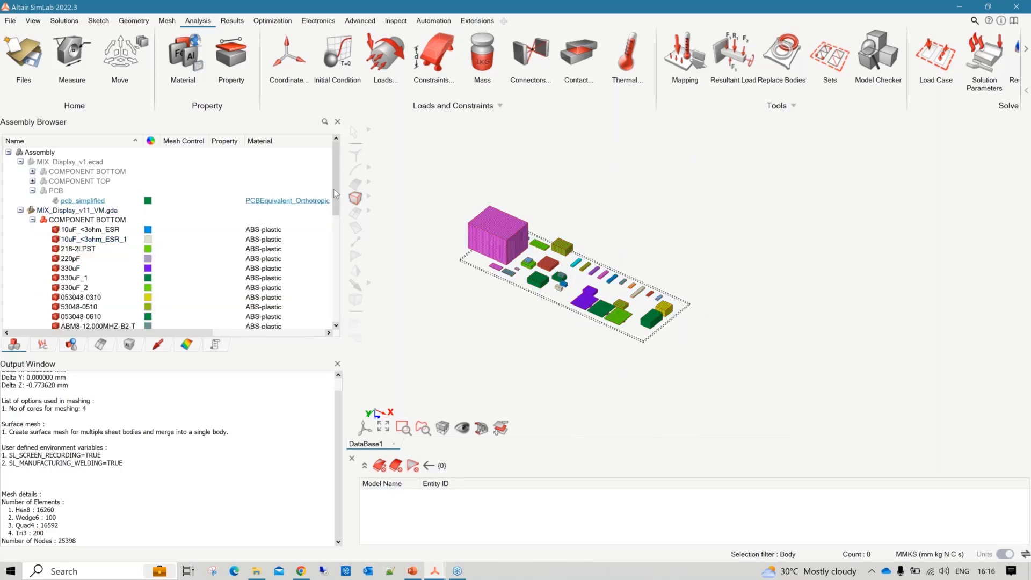
left_click_drag(333, 189, 333, 301)
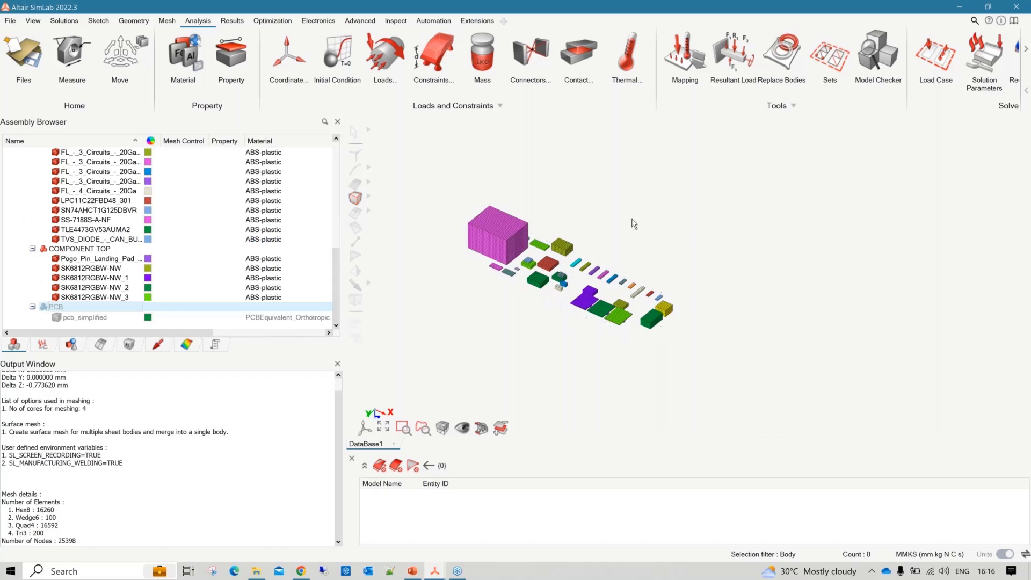
right_click(634, 177)
left_click(673, 237)
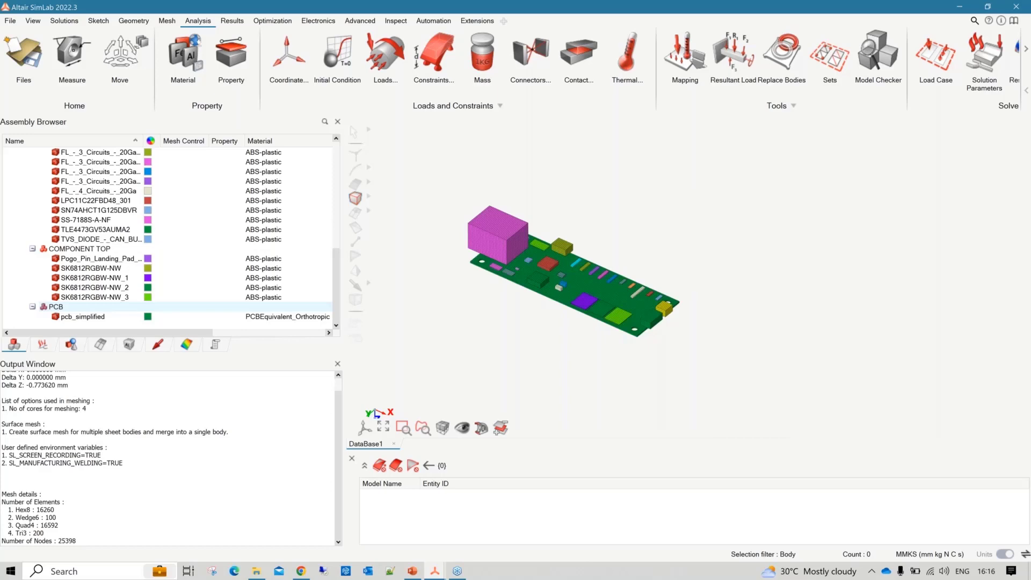
Switch to the SimLab window containing the MIX_Display_Start.slb model and show its list of solutions
left_click(440, 572)
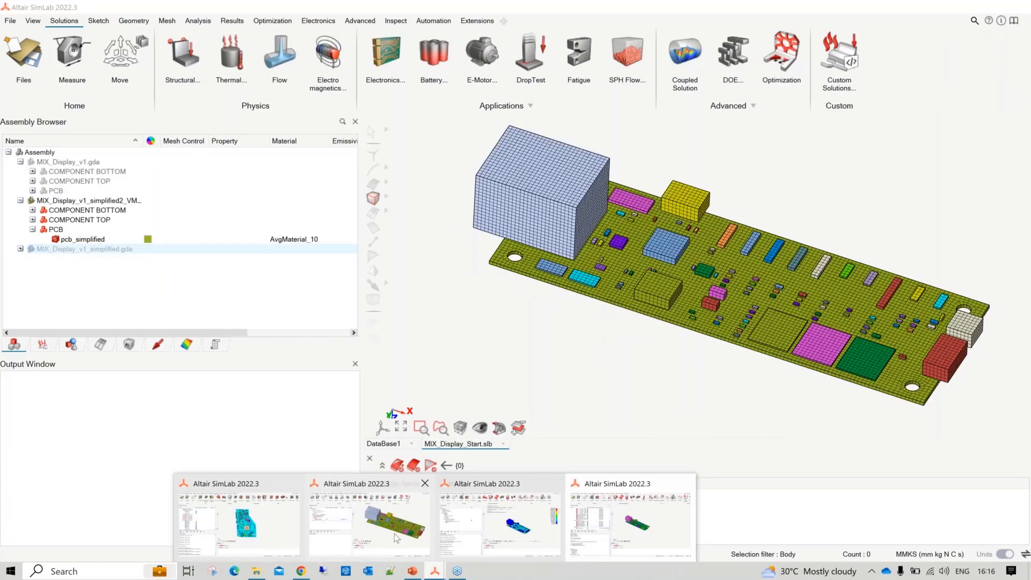
left_click(394, 533)
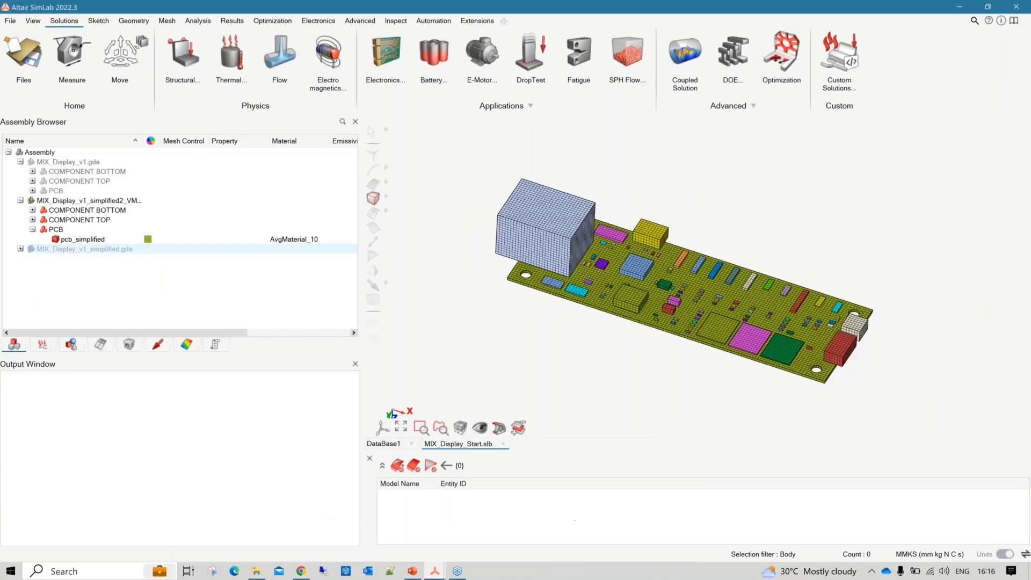
left_click(44, 345)
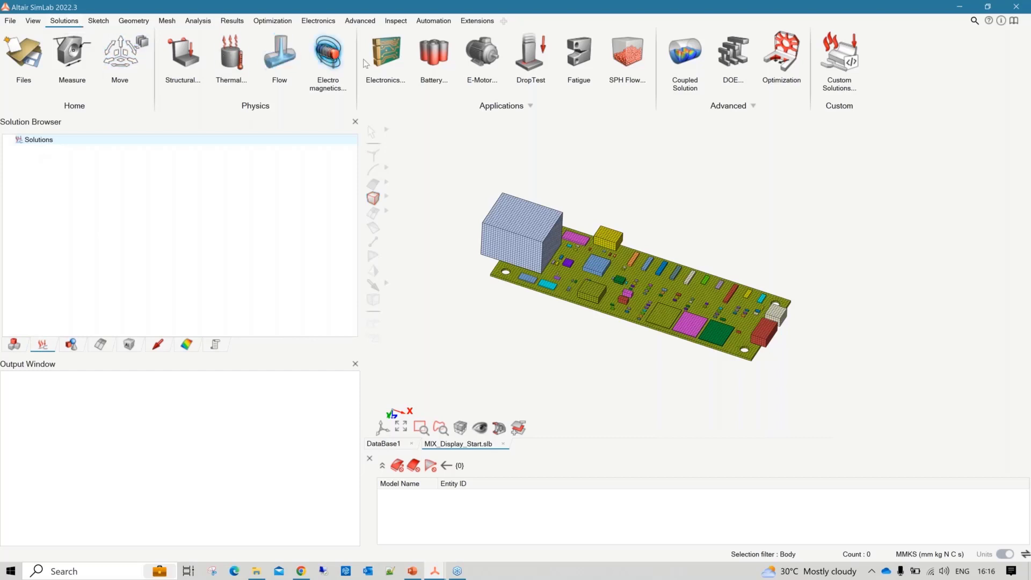
left_click(186, 59)
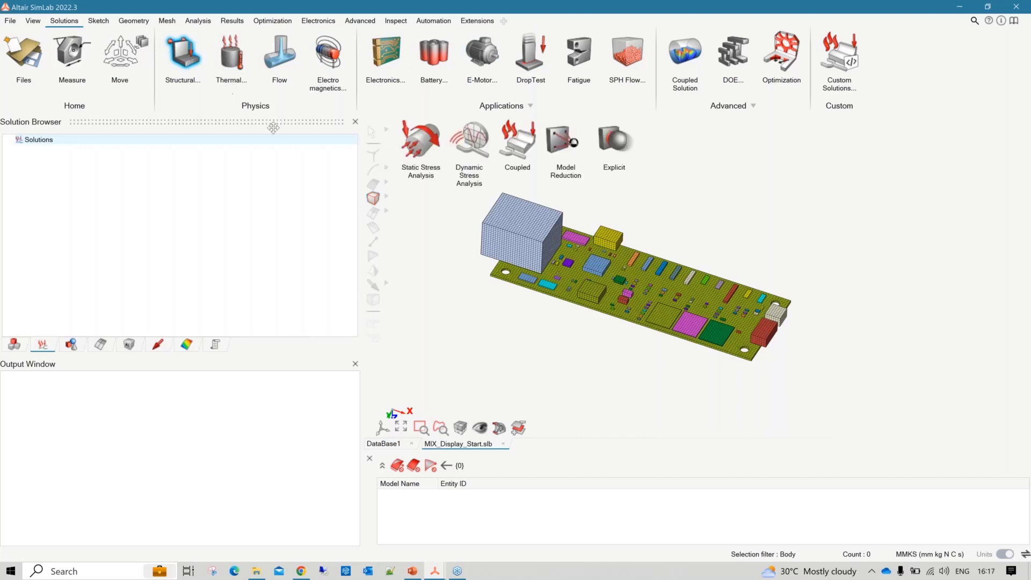
left_click(470, 144)
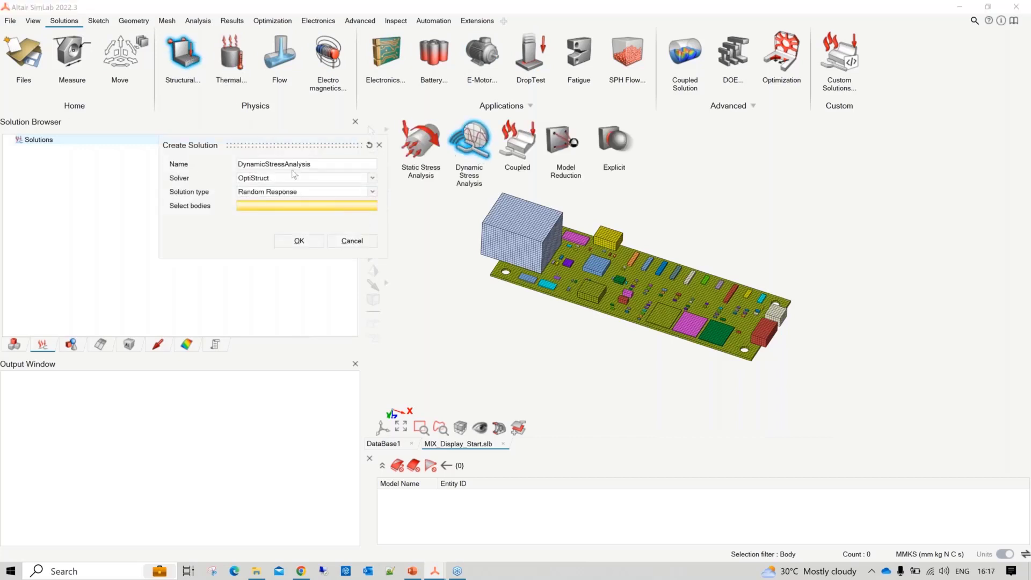
left_click_drag(267, 147, 483, 159)
left_click(501, 204)
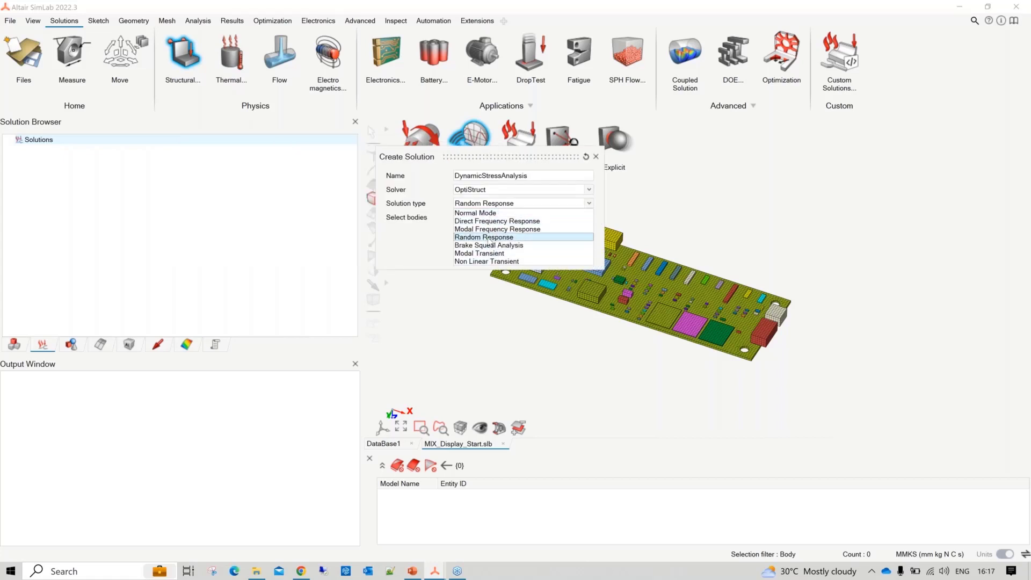
left_click(481, 214)
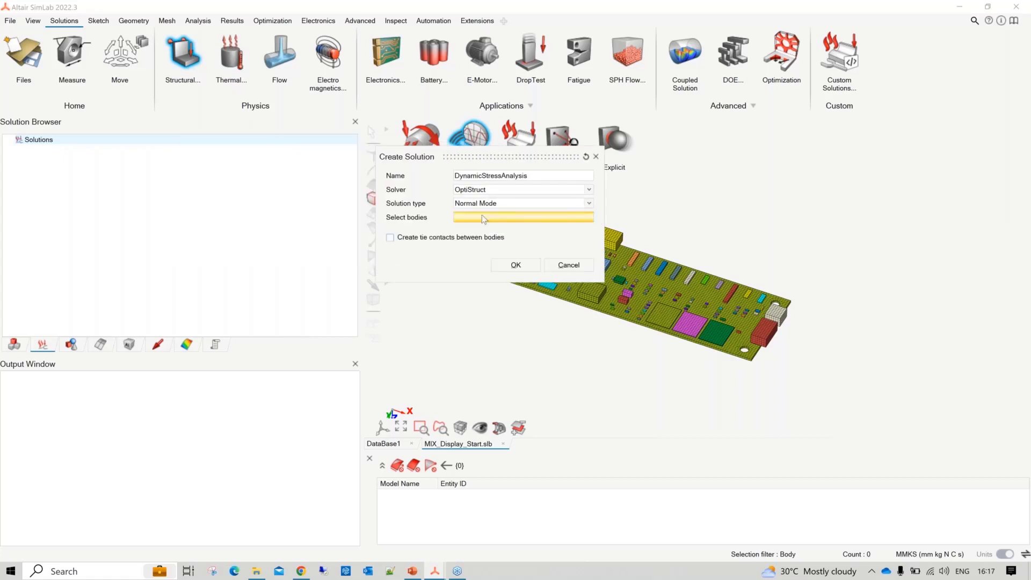
left_click_drag(516, 208, 516, 219)
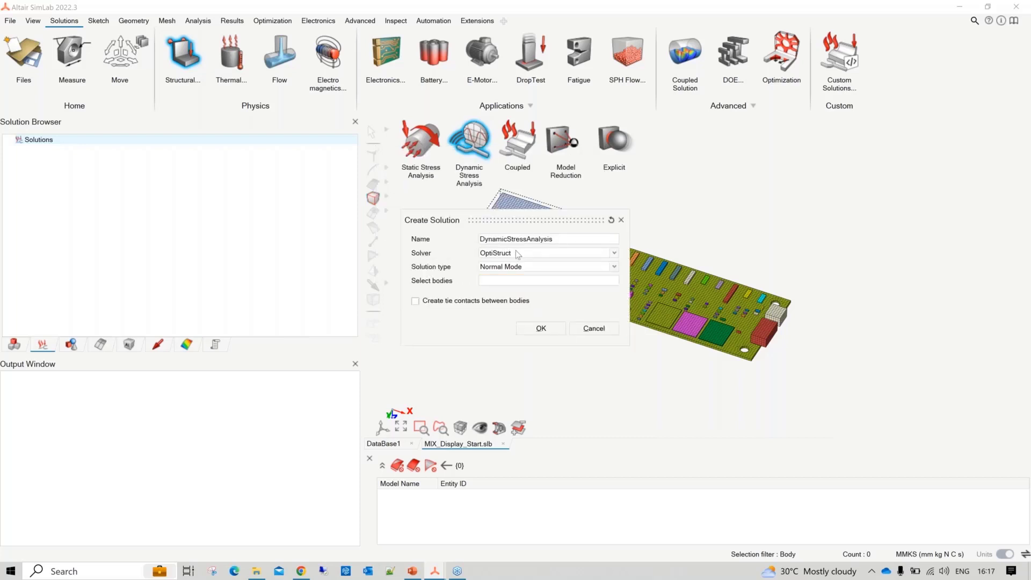
left_click(588, 329)
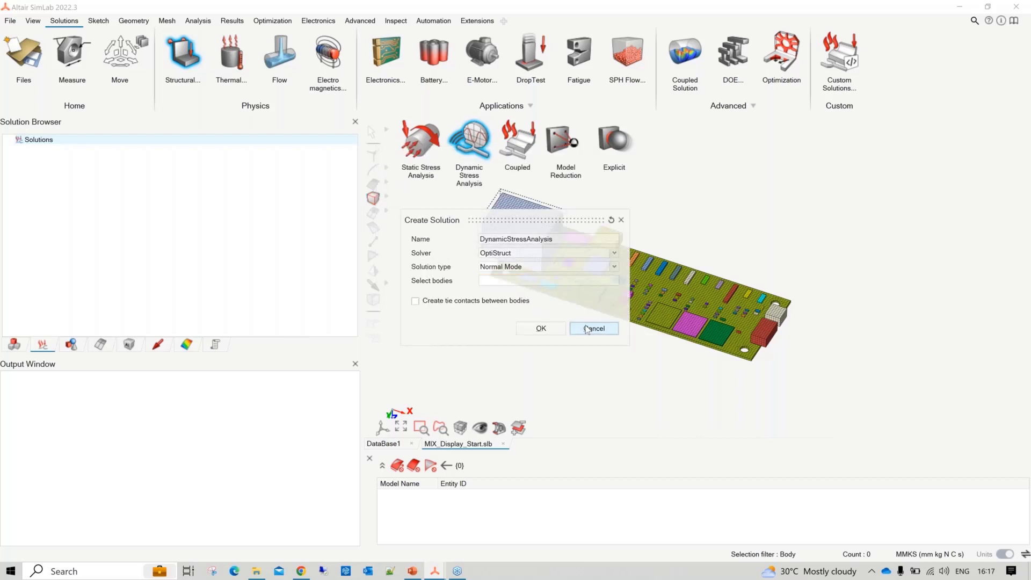
Begin a new solution with the OptiStruct solver and set its solution type to Normal Mode
right_click(36, 139)
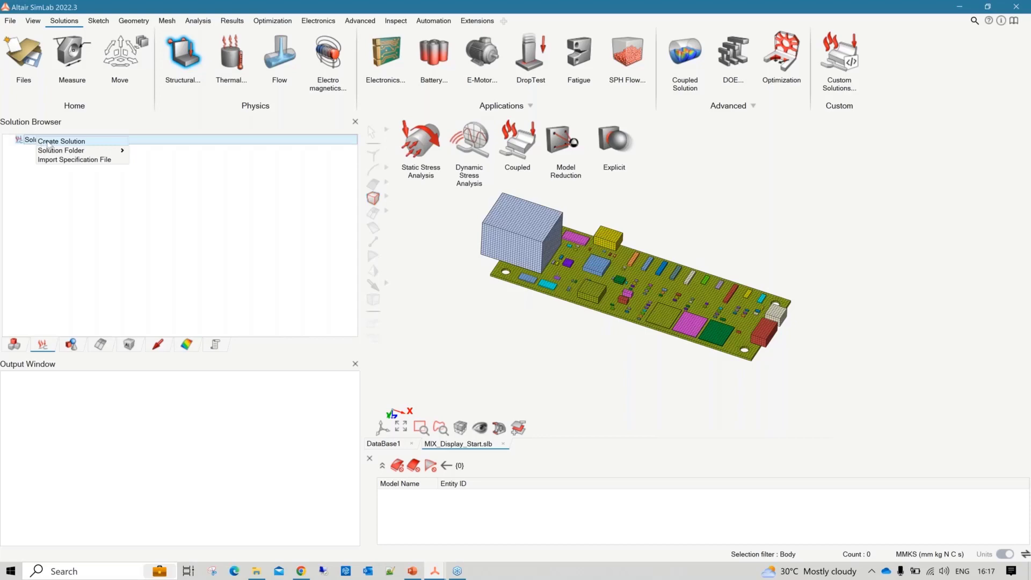
left_click(50, 142)
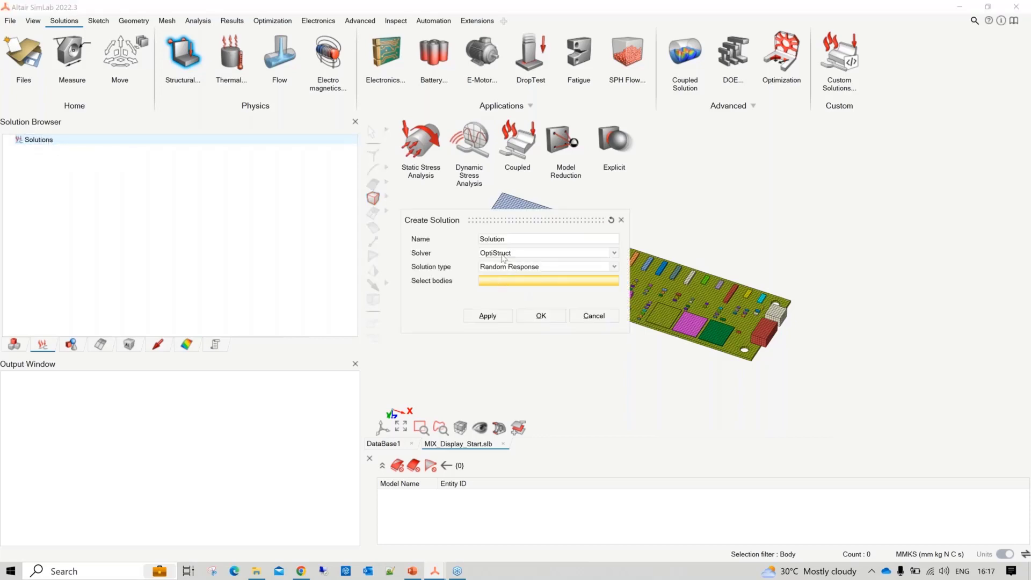
left_click(503, 266)
left_click(508, 306)
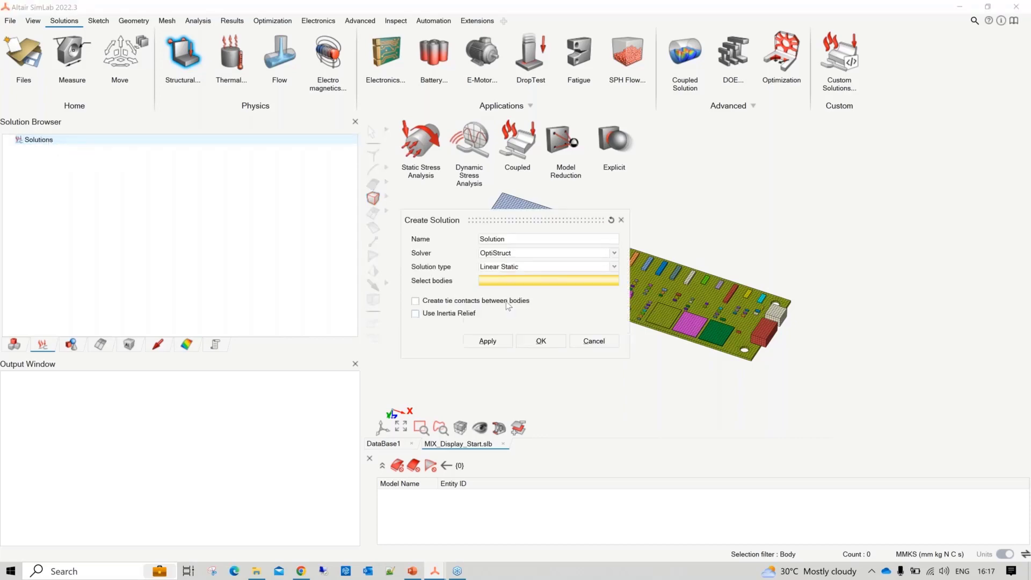
left_click(497, 266)
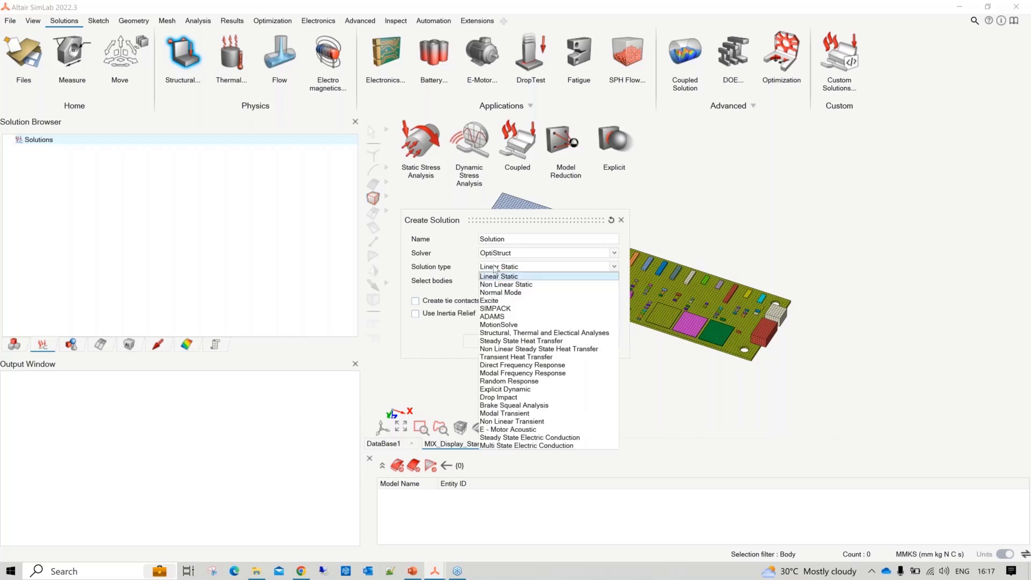
left_click(508, 293)
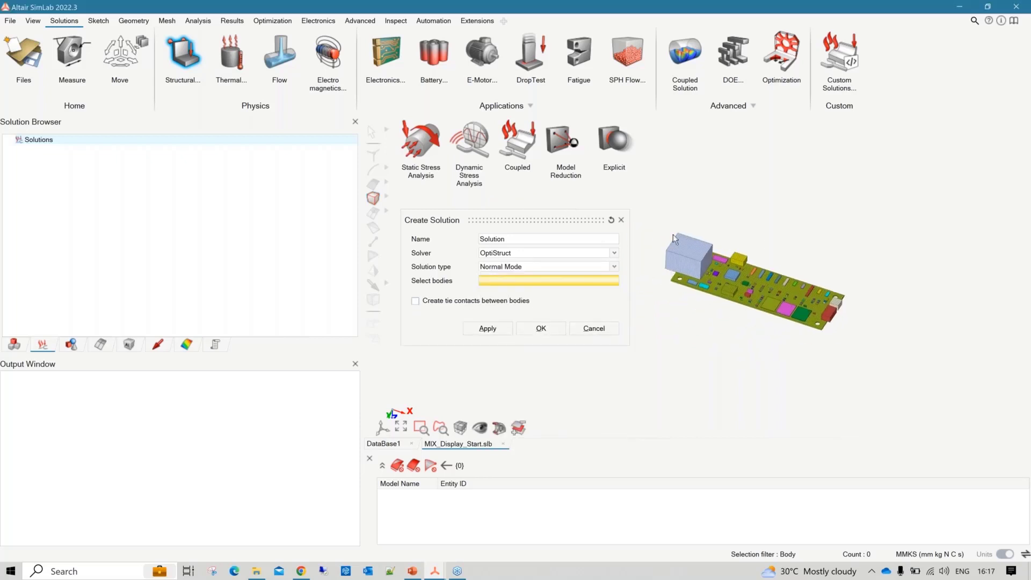
Name the new solution "Normal Modes" and select all the displayed PCB and component bodies for it
double_click(510, 240)
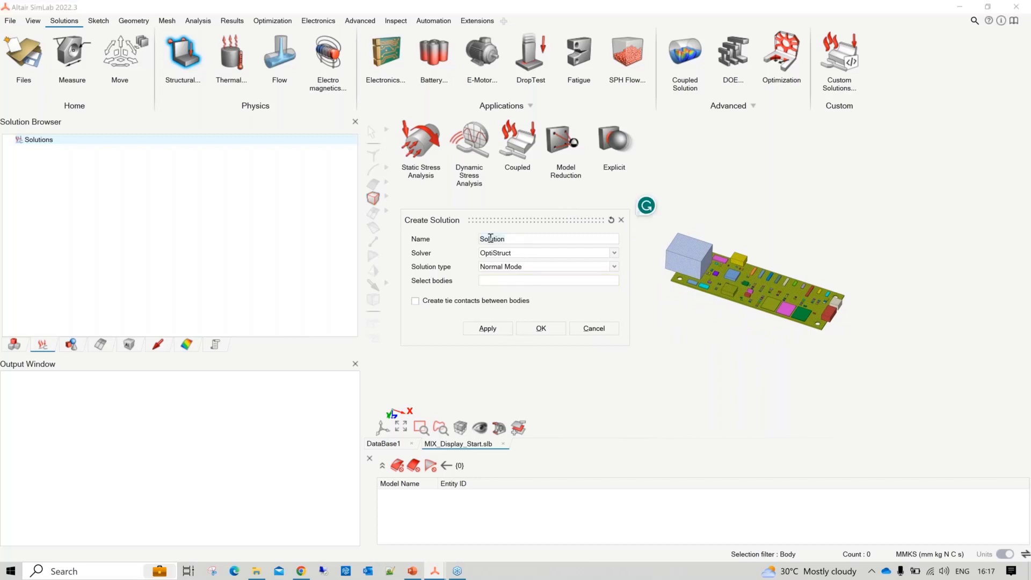
type("Normal Modes")
left_click_drag(657, 227, 872, 357)
scroll(779, 347, "up", 5)
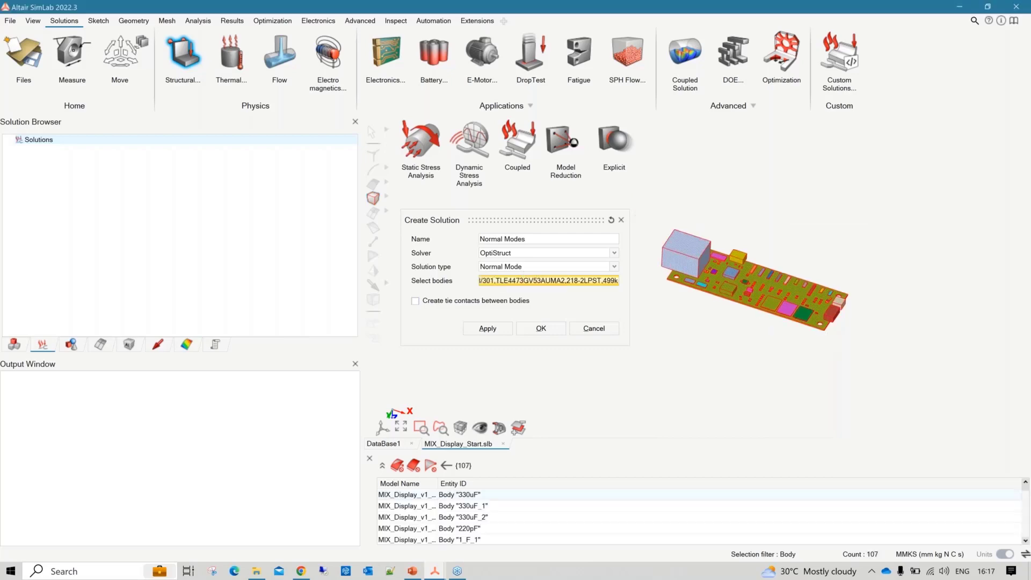
scroll(801, 326, "up", 2)
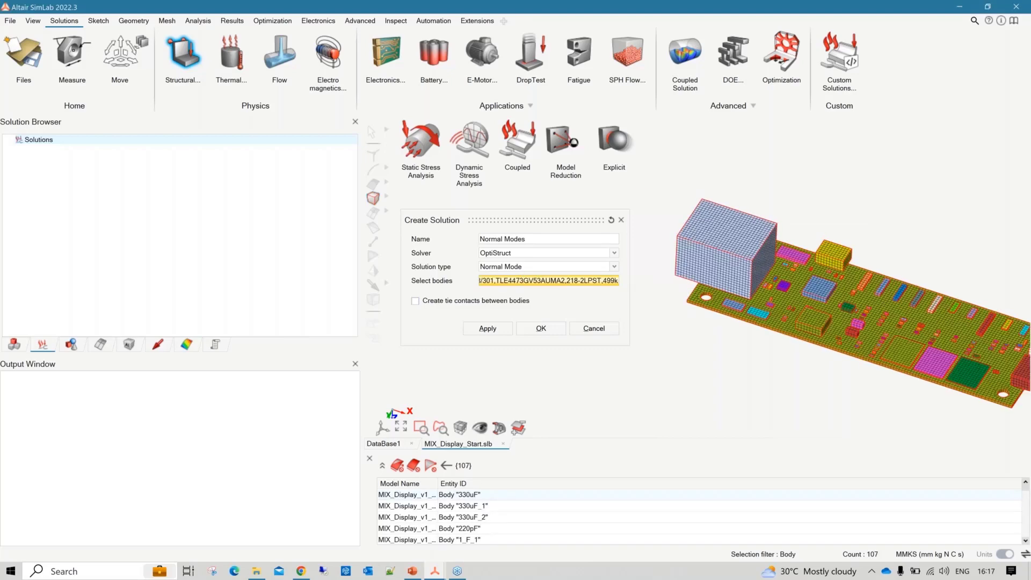
scroll(779, 301, "up", 2)
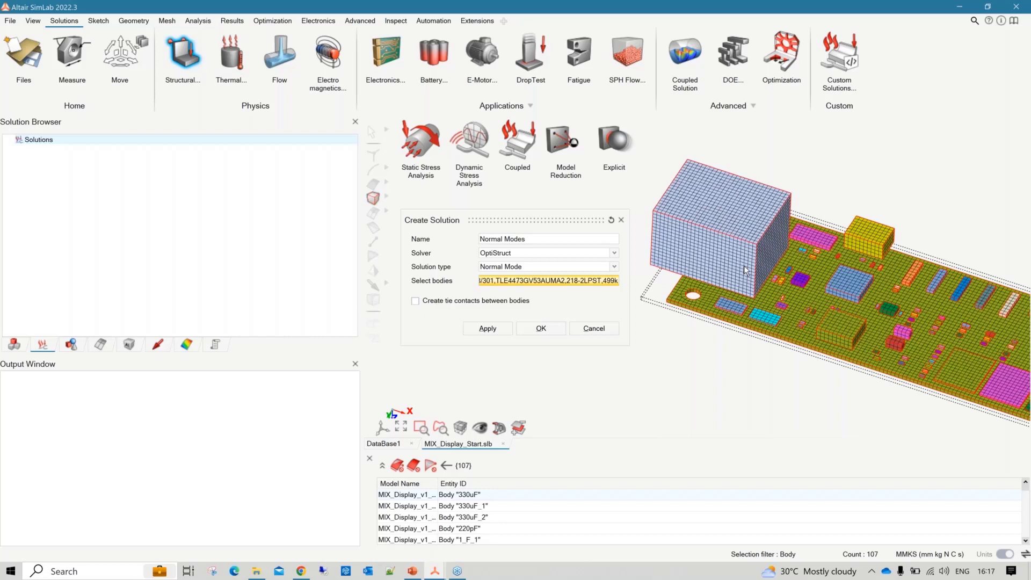
Create the Normal Modes solution with tie contacts between the bodies and review the list of contacts
left_click(465, 303)
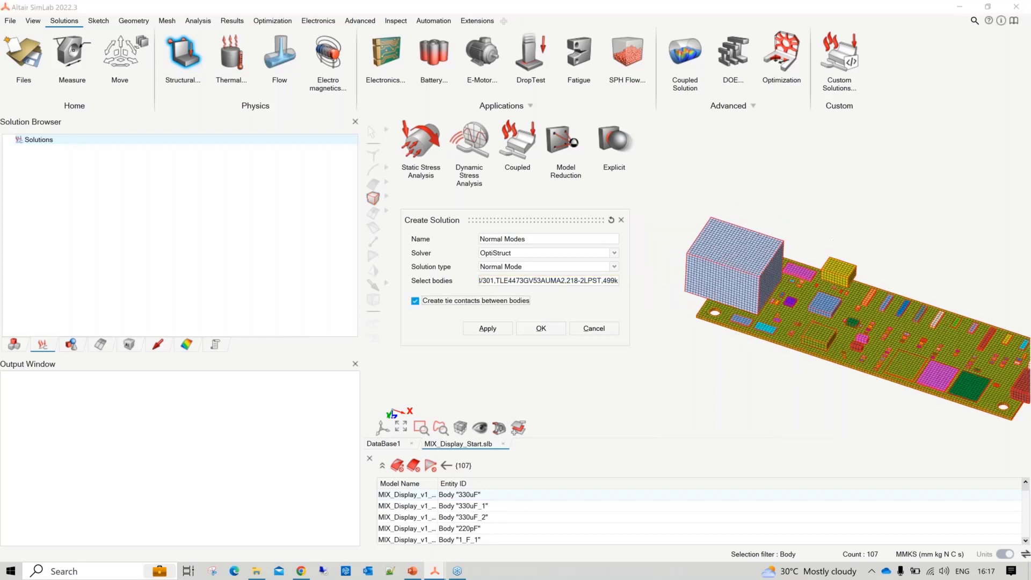
left_click(539, 329)
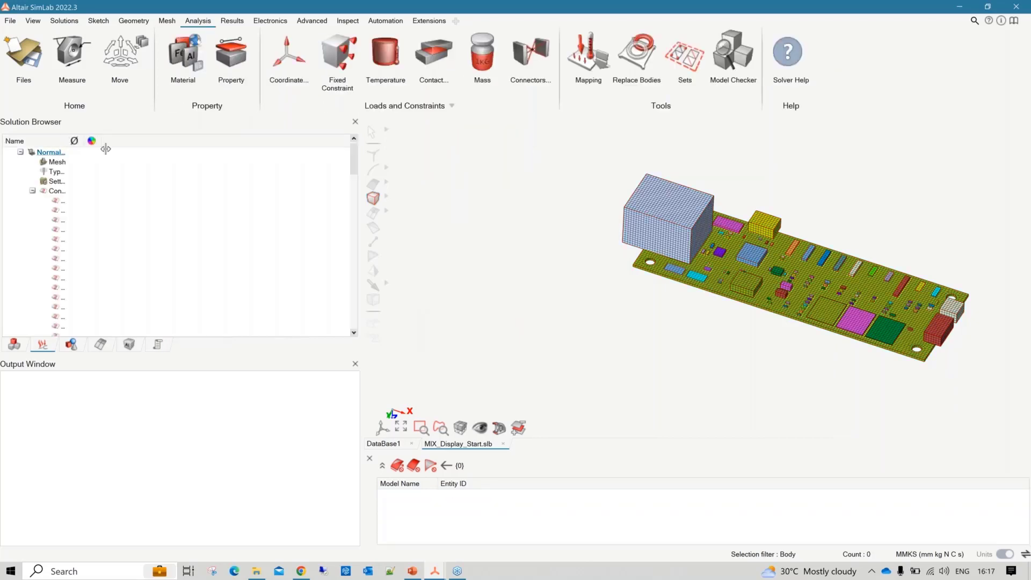
scroll(121, 236, "down", 7)
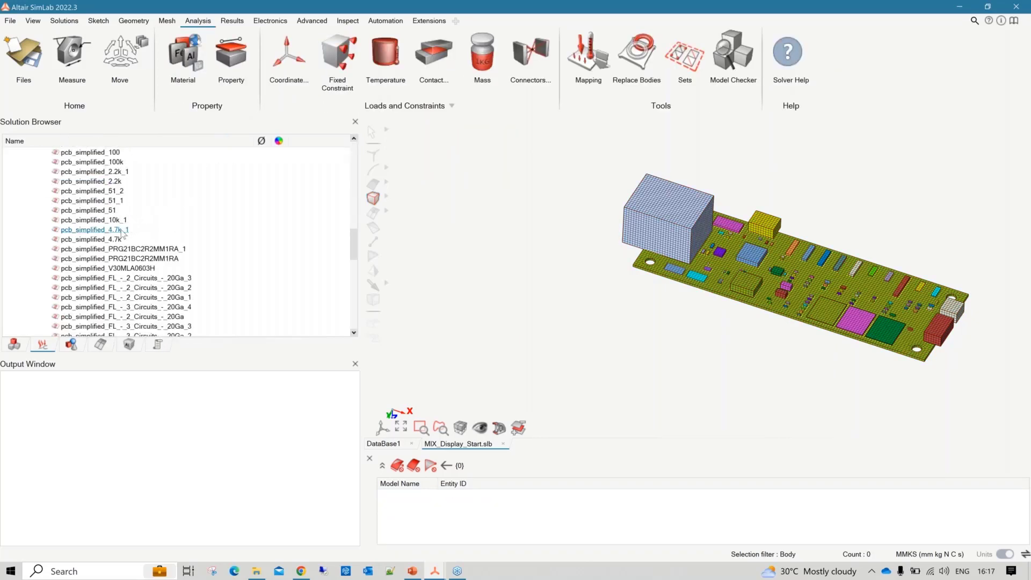
scroll(122, 236, "up", 8)
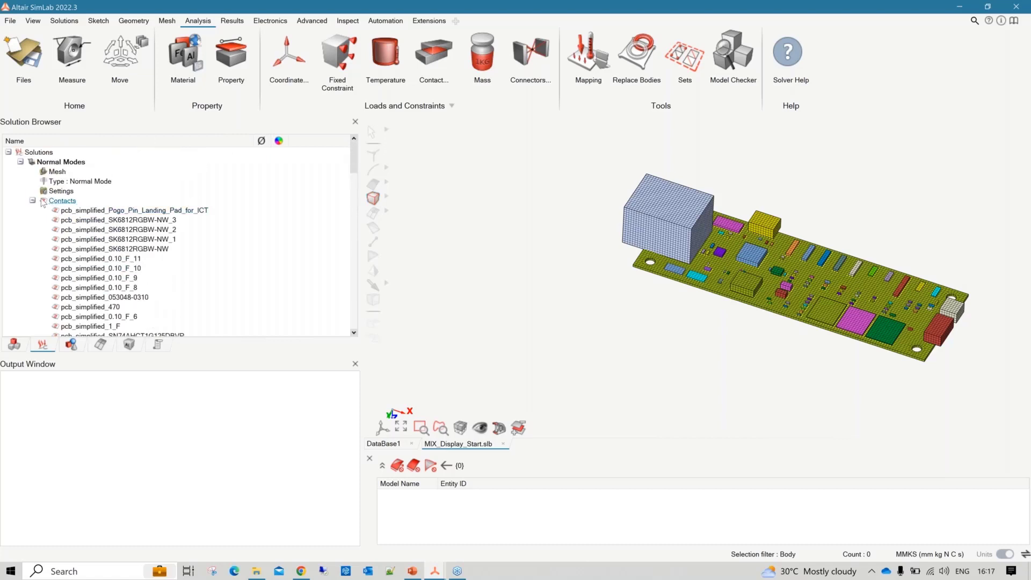
left_click(32, 200)
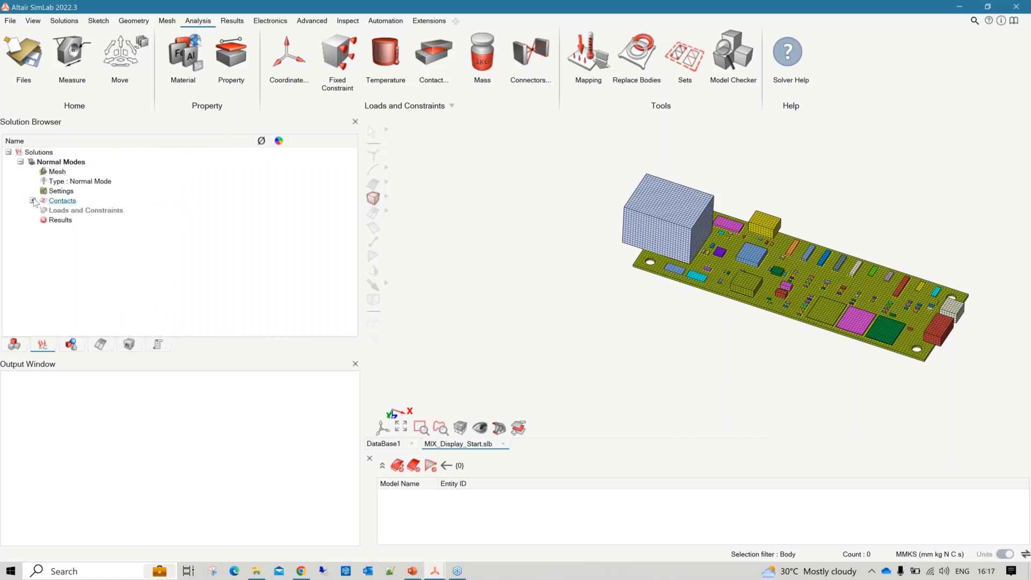
Apply solver settings with Lanczos extraction of 10 modes and solve the Normal Modes solution
left_click(60, 195)
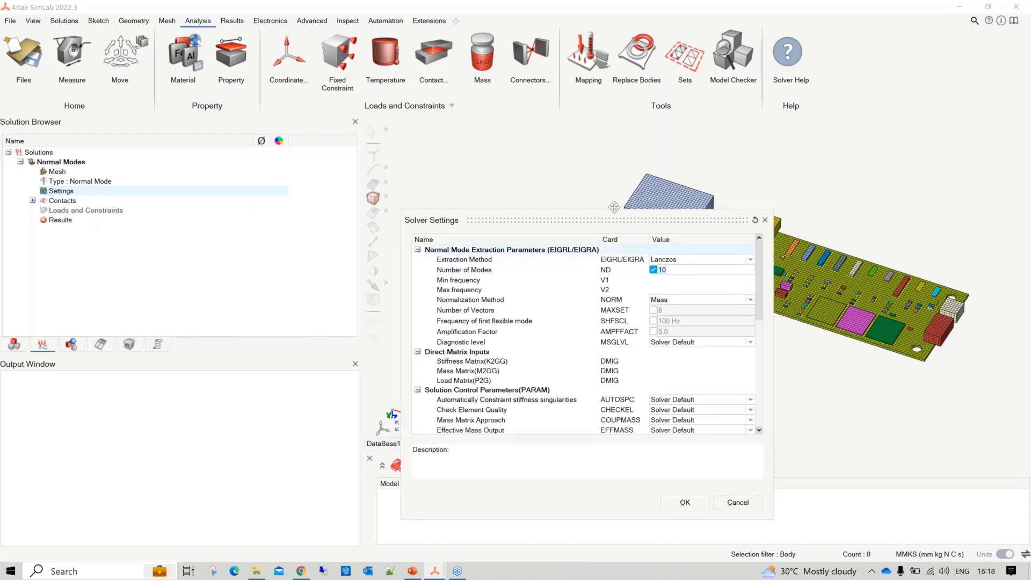
left_click_drag(614, 207, 543, 137)
left_click(619, 432)
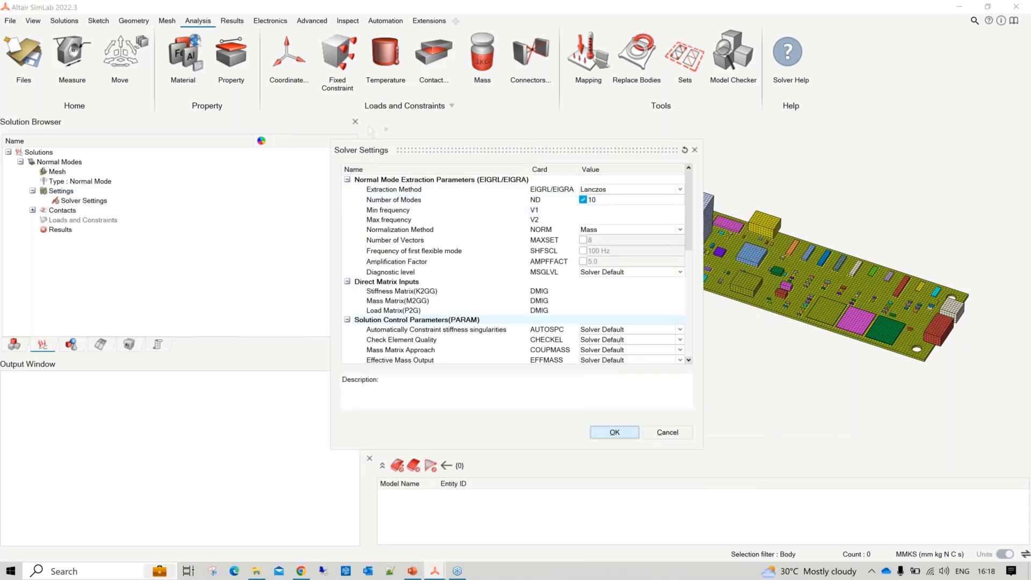
right_click(72, 230)
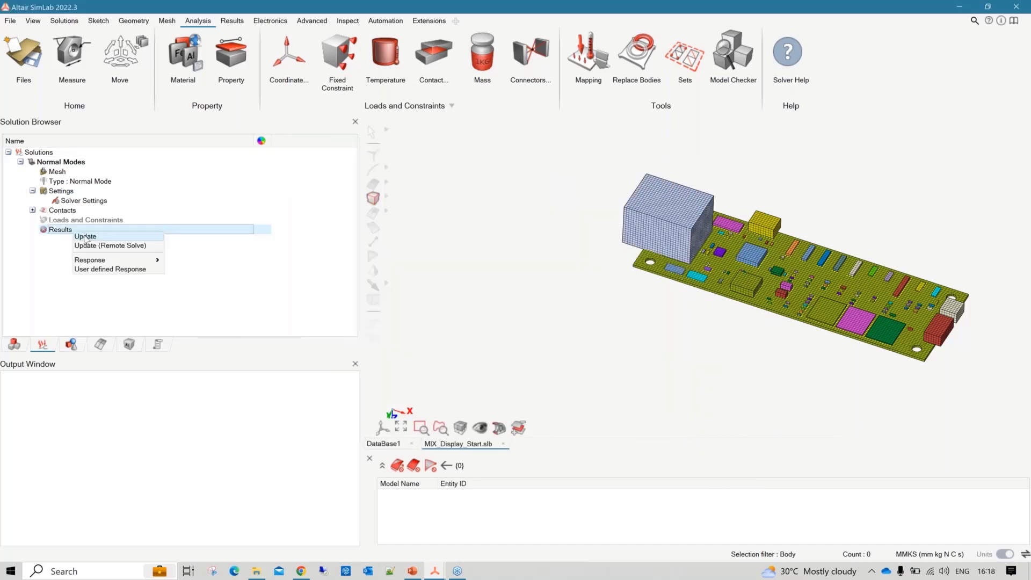
left_click(86, 237)
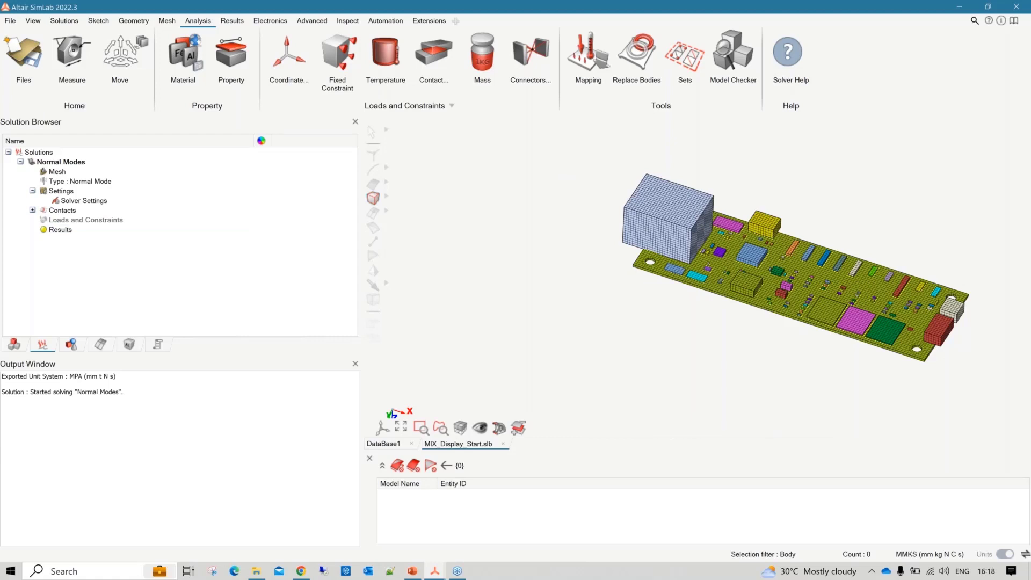
View the solver log of the running Normal Modes solution down to its last entries, and close it
right_click(76, 232)
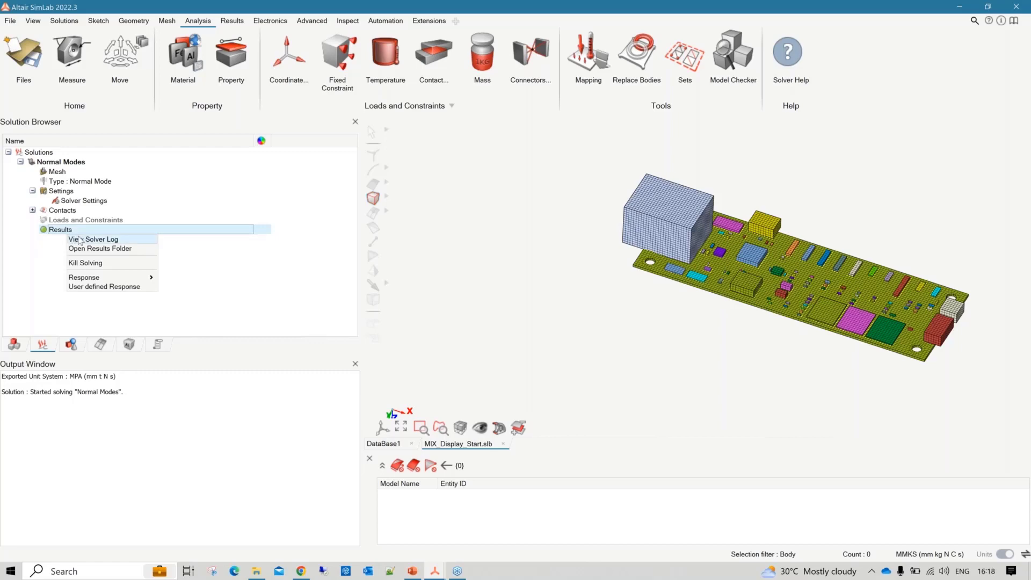
left_click(81, 238)
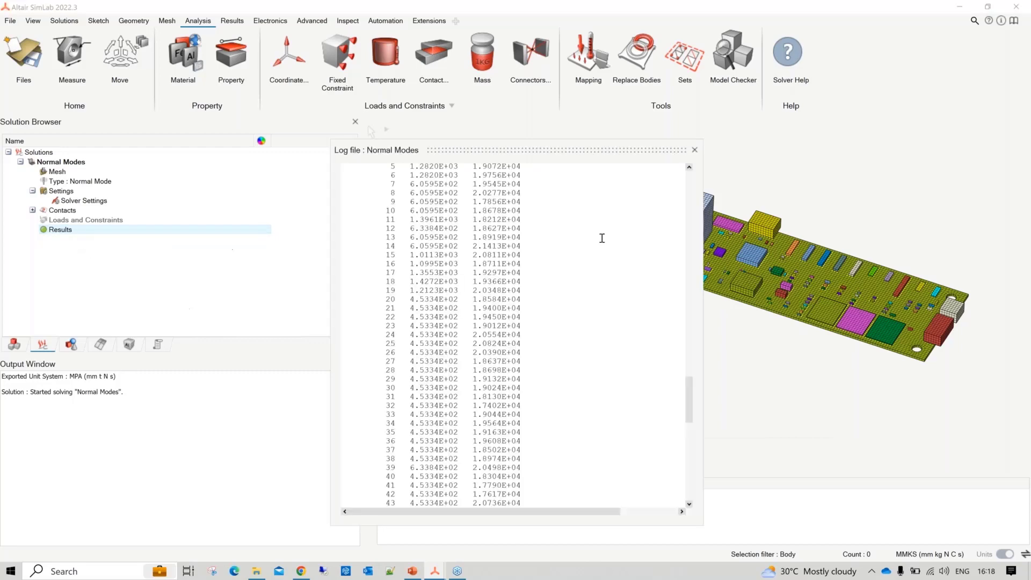
left_click_drag(690, 414, 693, 440)
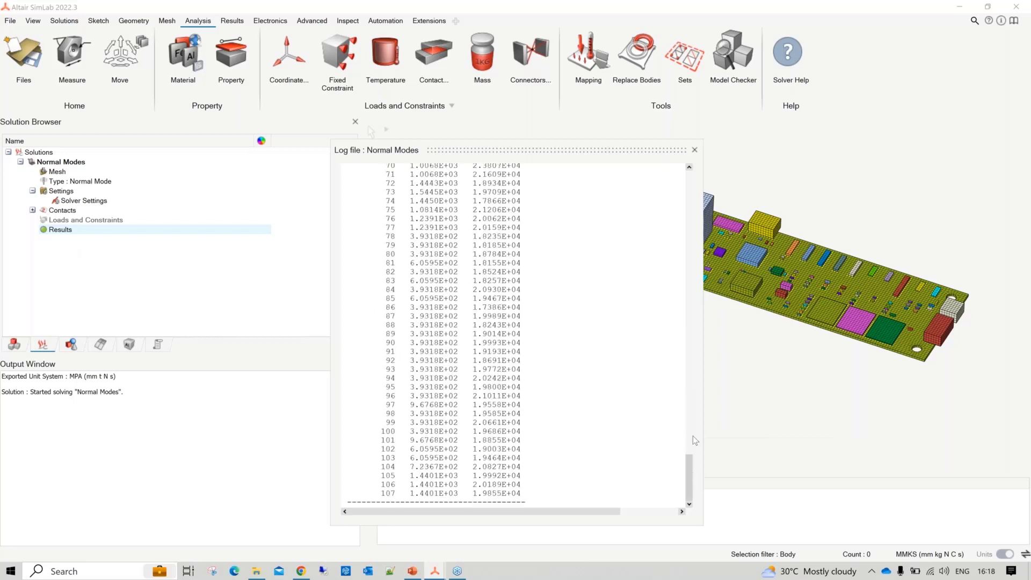
left_click(694, 150)
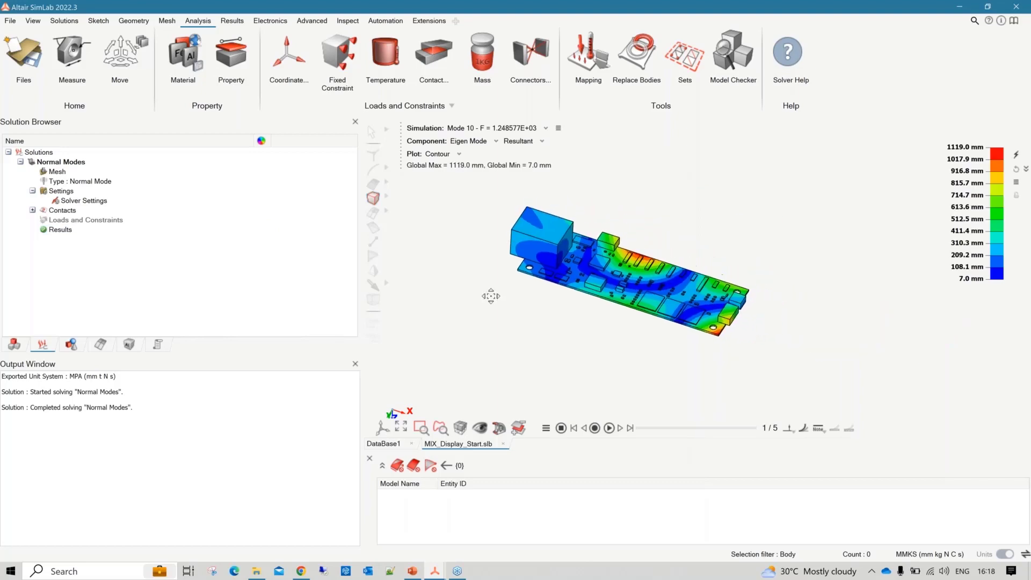
Review the frequencies of the unconstrained modes and hide the results to show the meshed model
left_click(502, 130)
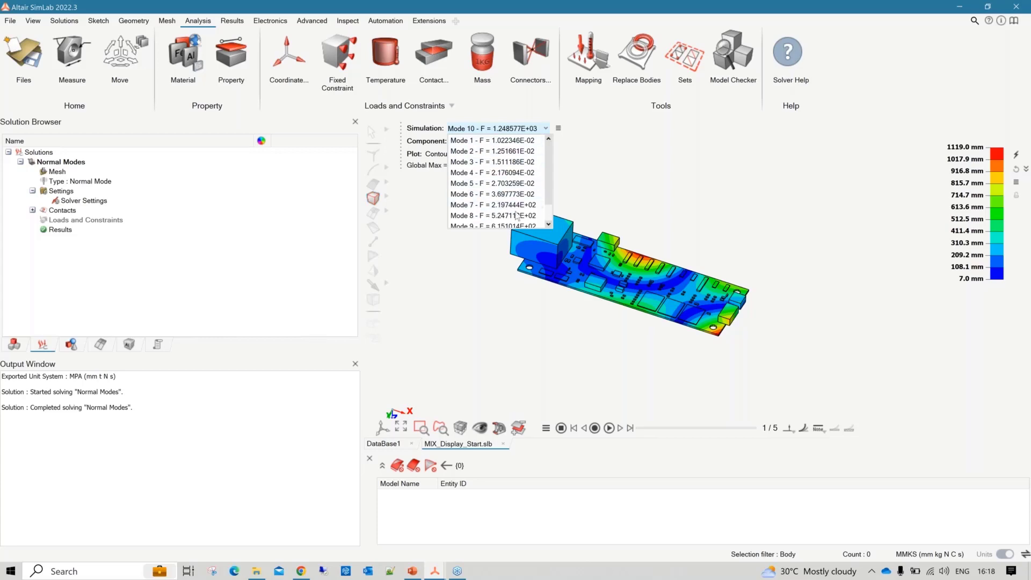
left_click(608, 186)
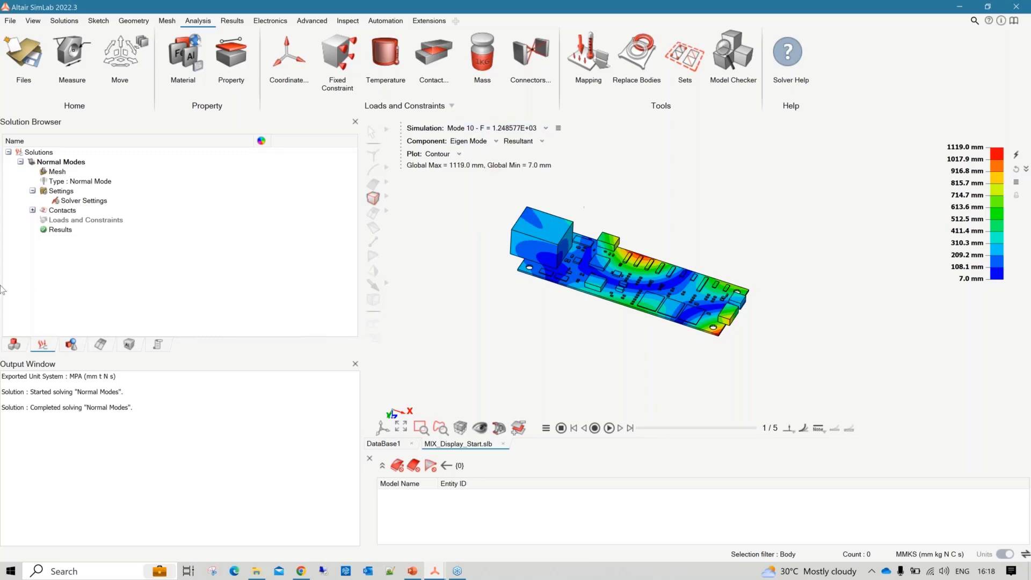
right_click(470, 218)
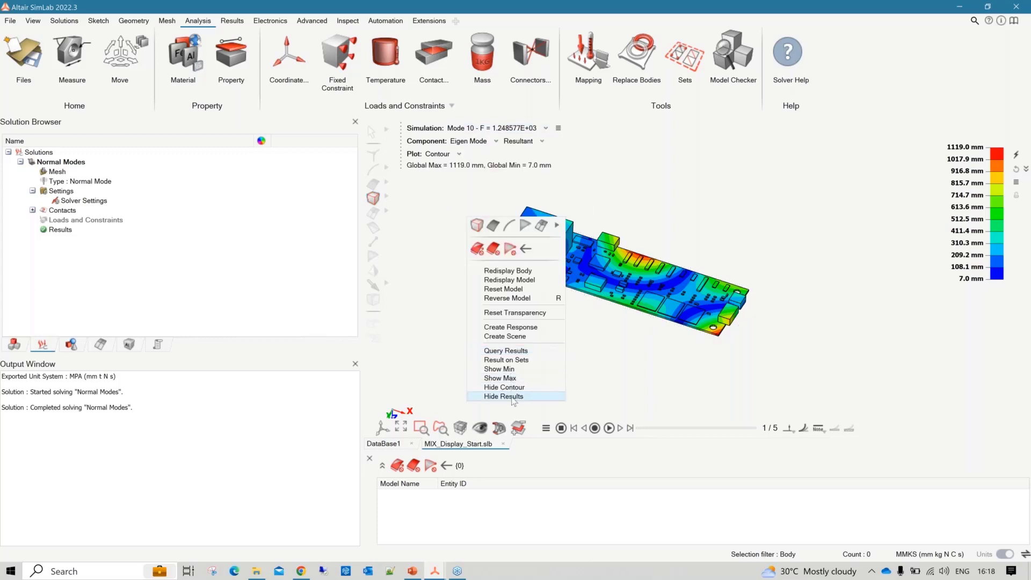
left_click(504, 397)
scroll(463, 268, "up", 3)
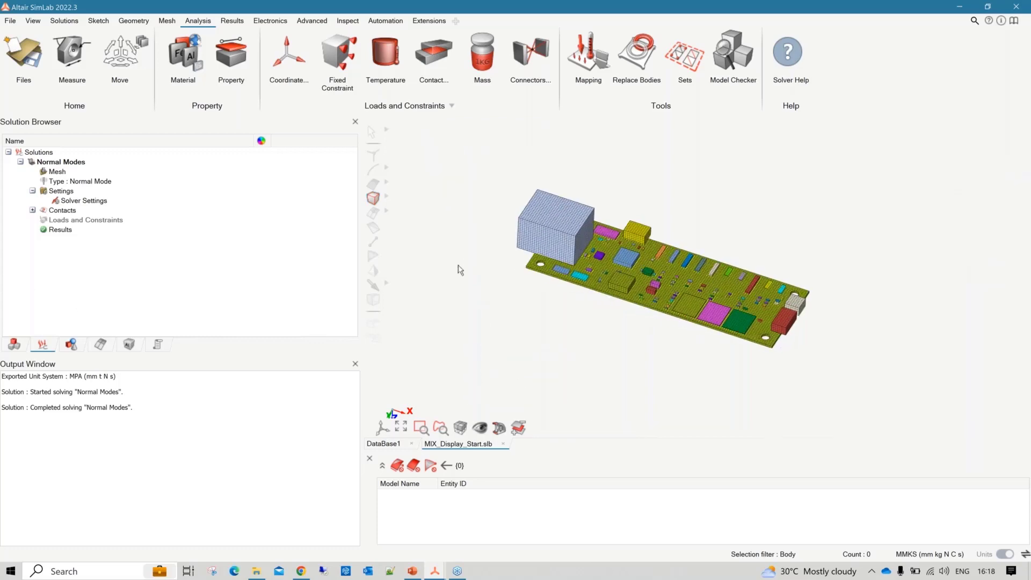
Begin a fixed constraint on X, Y and Z displacement and select the inner faces of the two holes beside the largest component as fillet faces
left_click(344, 56)
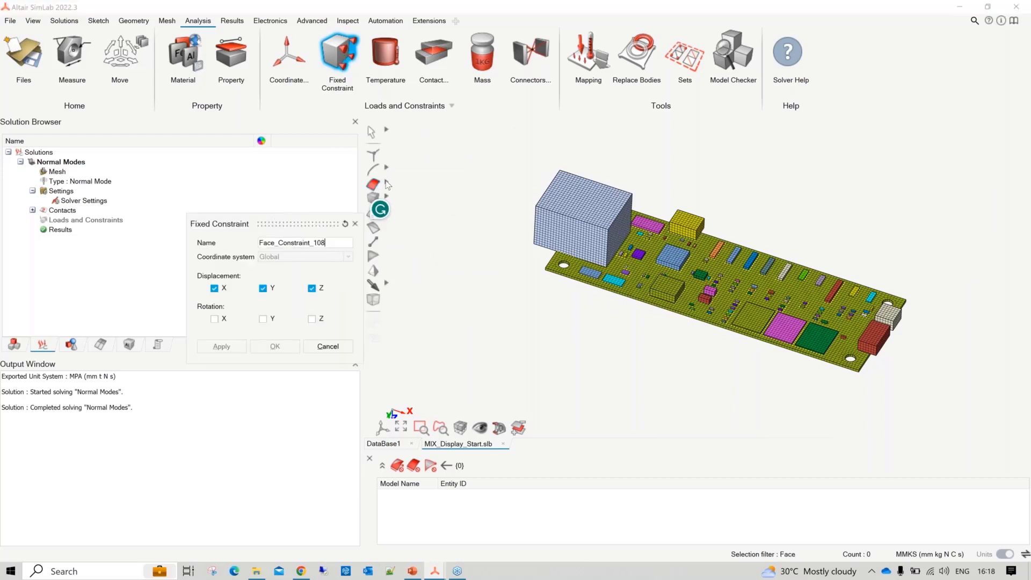
left_click(387, 182)
left_click(428, 183)
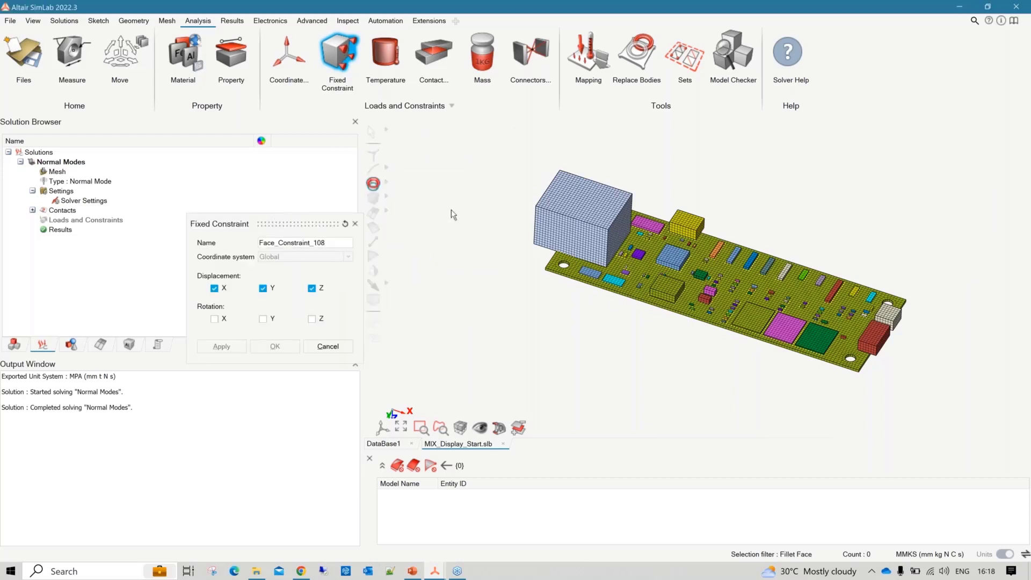
scroll(453, 215, "up", 3)
scroll(590, 286, "up", 2)
left_click(602, 291)
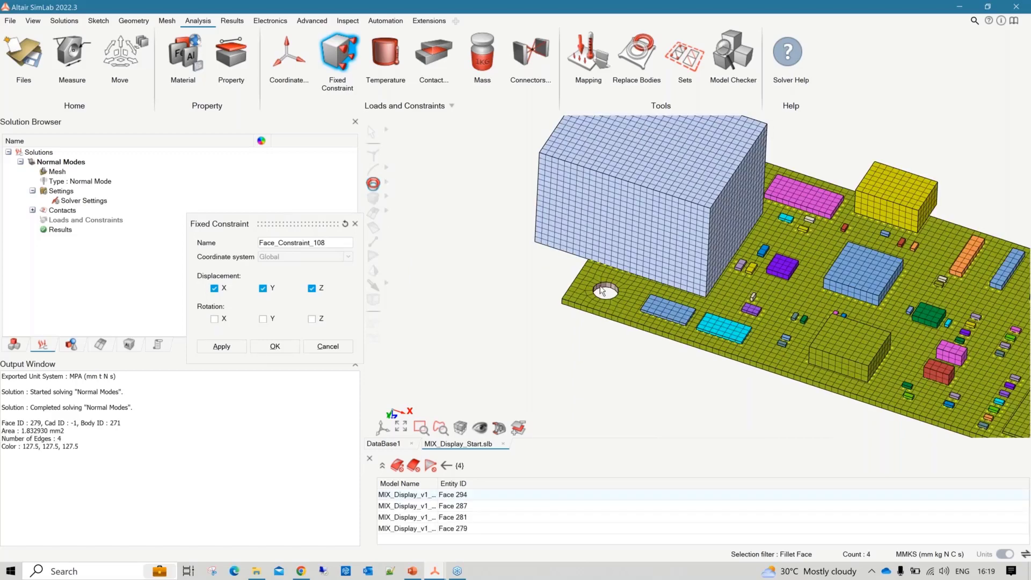
middle_click_drag(601, 292, 695, 314)
left_click(666, 173)
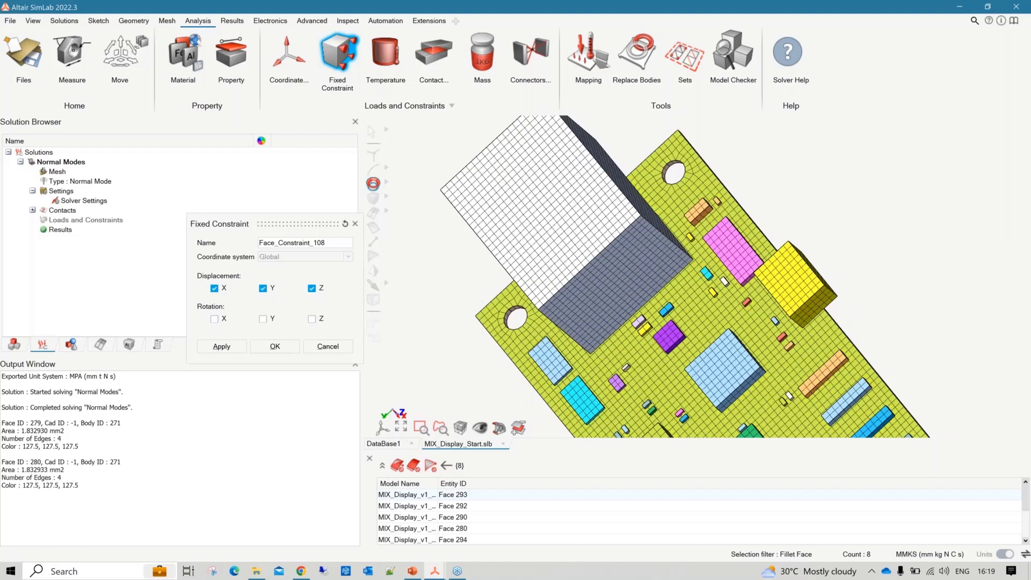
Add the inner faces of the two mounting holes at the opposite end of the board to the constraint selection
scroll(666, 173, "down", 2)
right_click_drag(908, 431, 825, 321)
scroll(825, 321, "up", 3)
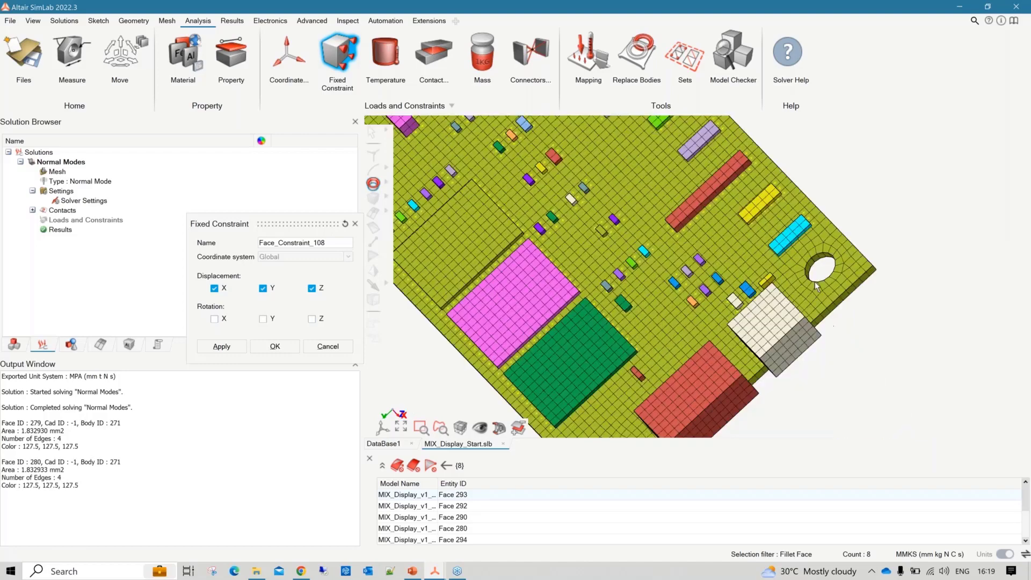
left_click(814, 282)
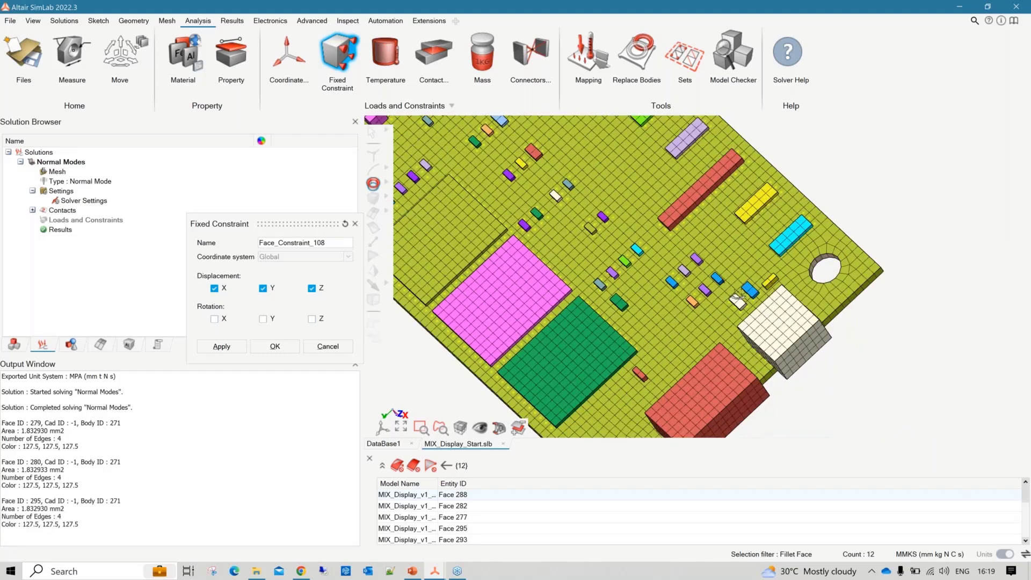
middle_click_drag(816, 344, 697, 329)
left_click(698, 333)
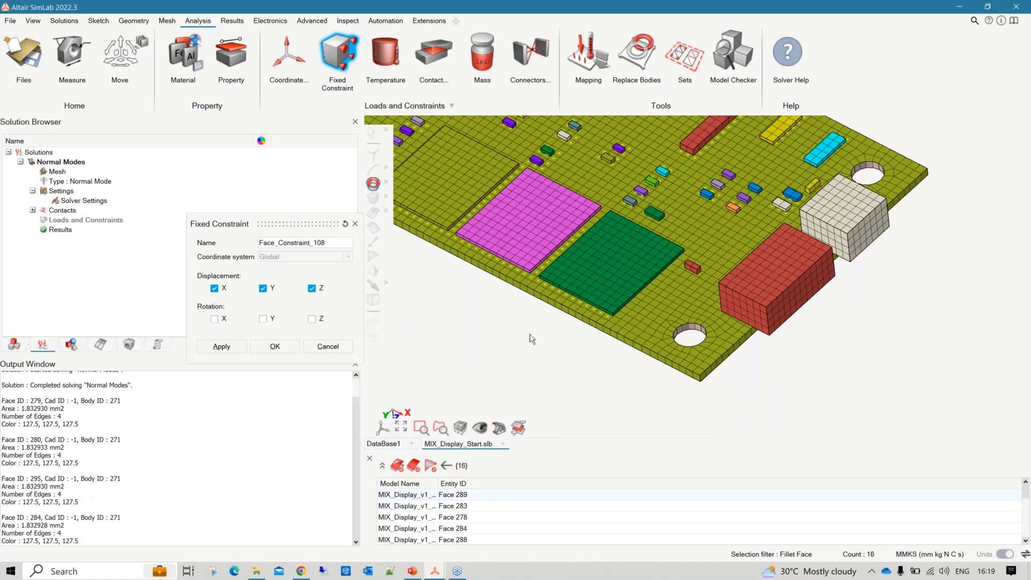
Create the fixed constraint, accept deleting the existing results, and solve the Normal Modes solution again
left_click(279, 347)
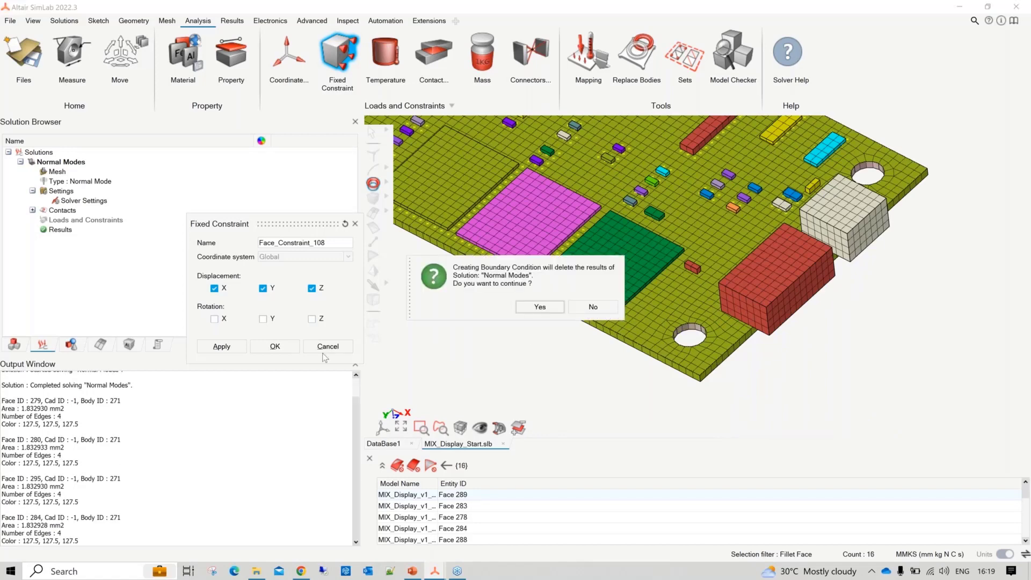
key("Return")
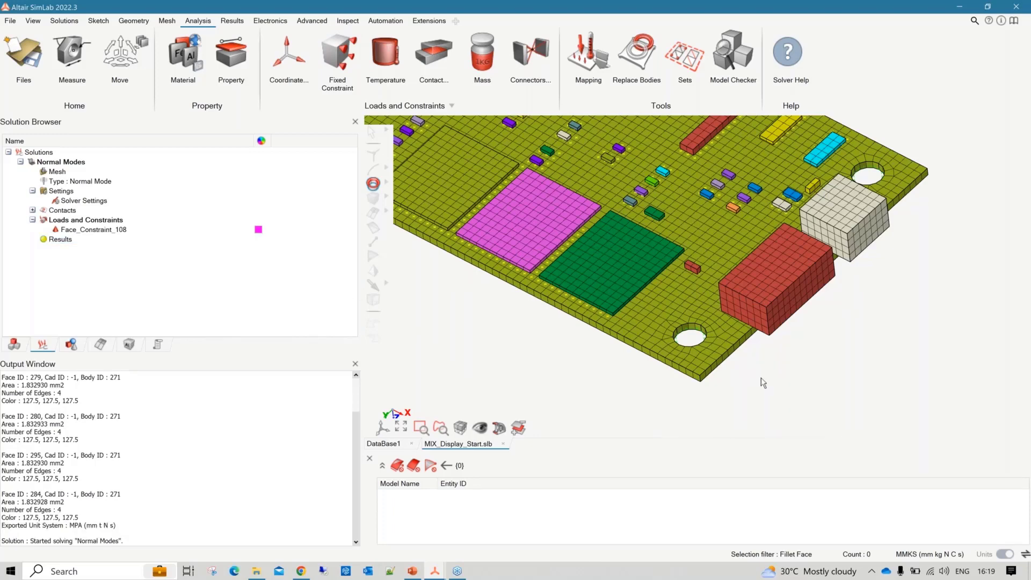
scroll(761, 379, "down", 1)
scroll(761, 378, "down", 5)
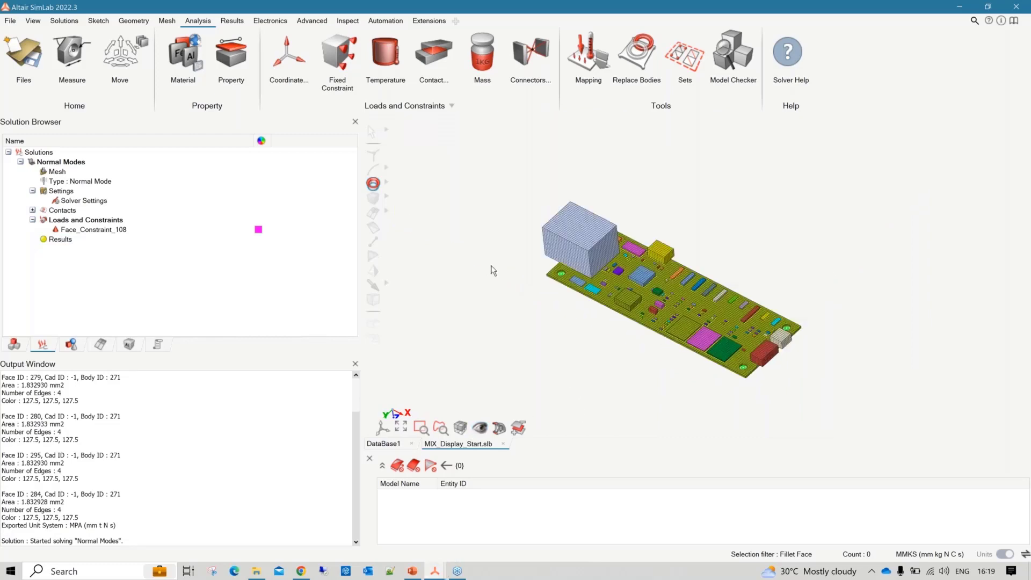
Look at the SimLab window containing the Warpage solution and return to the window with the Normal Modes solution
left_click(438, 575)
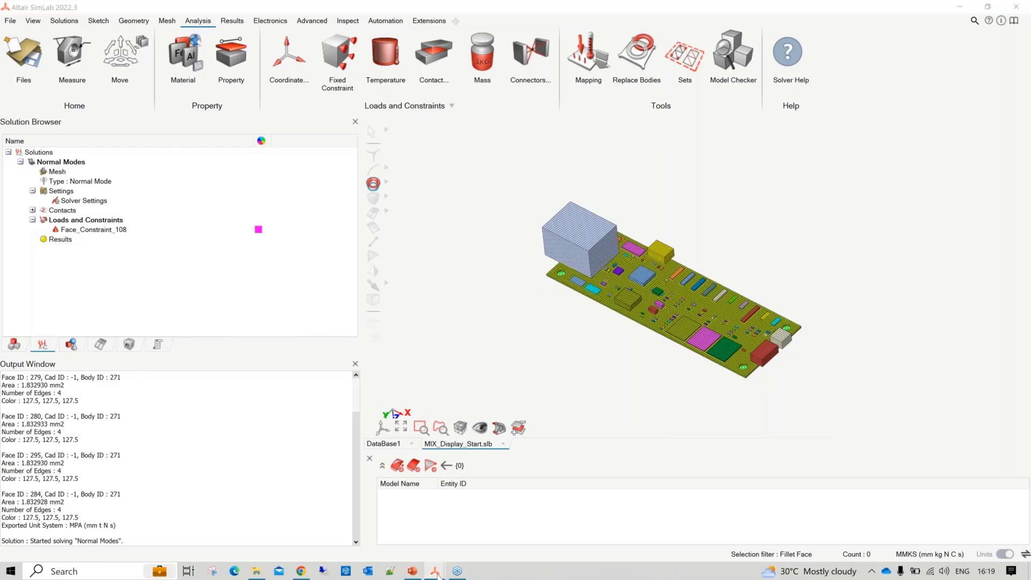
left_click(480, 528)
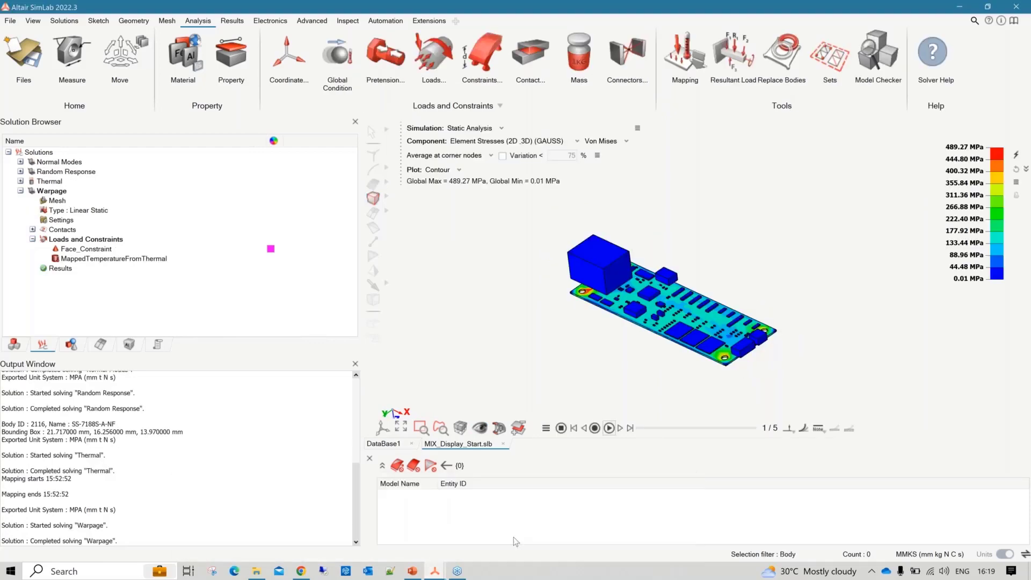
left_click(435, 571)
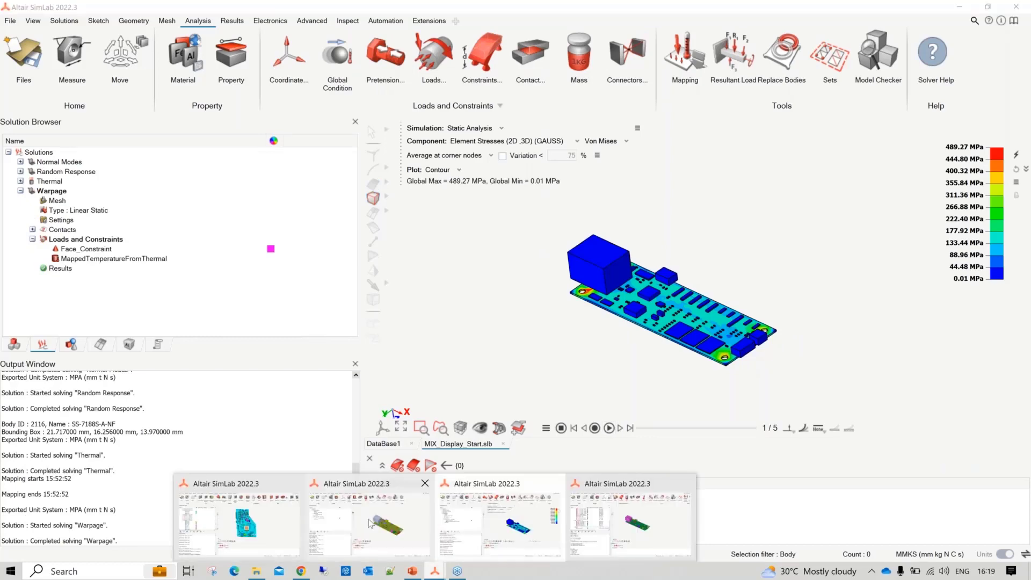
left_click(371, 523)
left_click(435, 570)
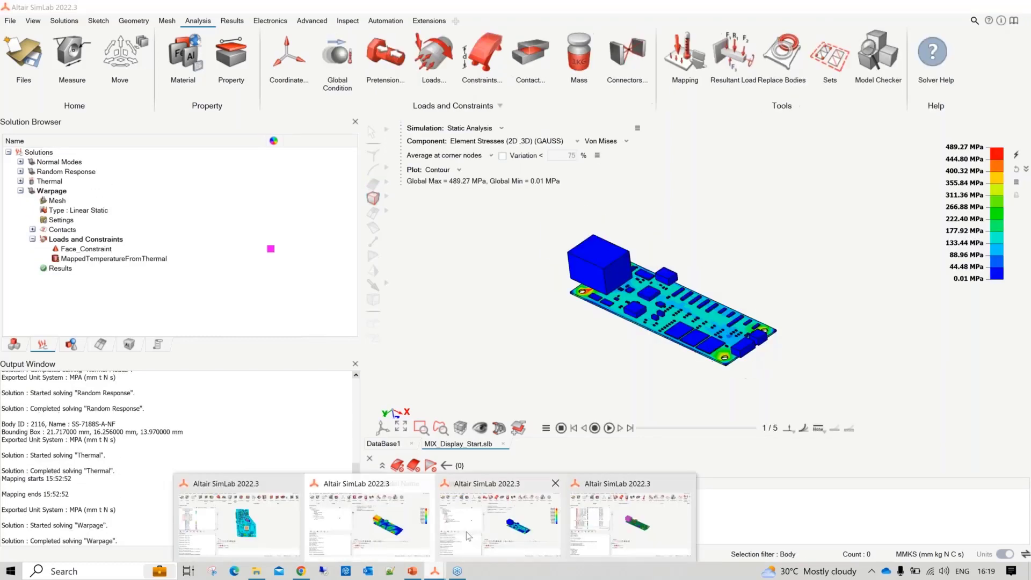
left_click(466, 531)
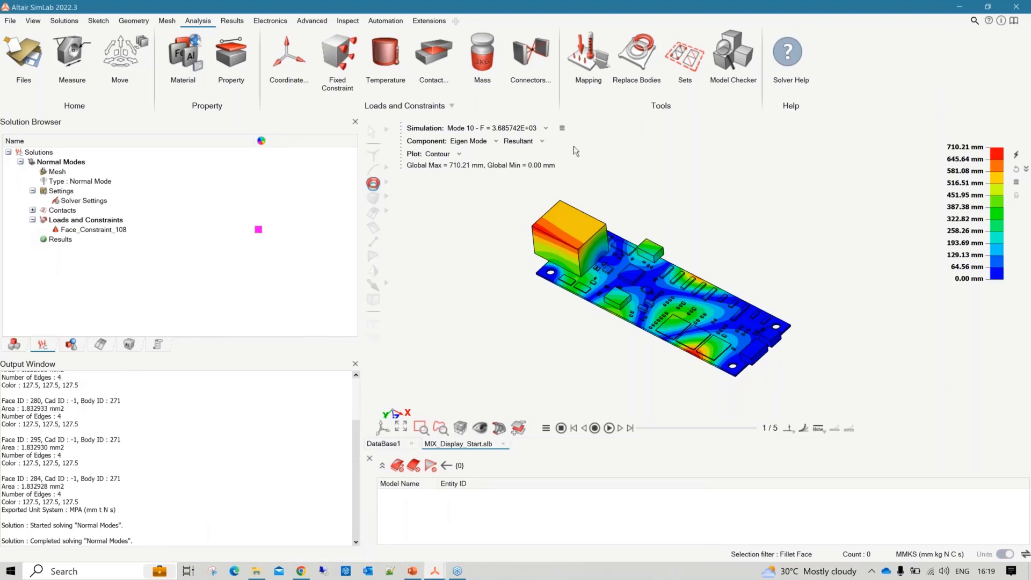
Look through the solved mode frequencies and hide the results on the board
left_click(524, 129)
scroll(540, 140, "up", 1)
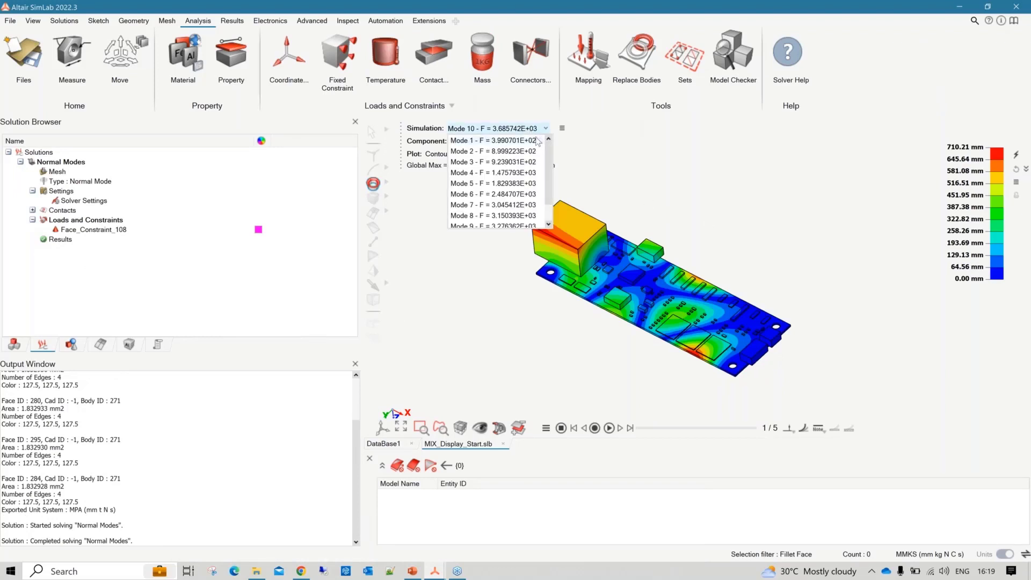
left_click(464, 273)
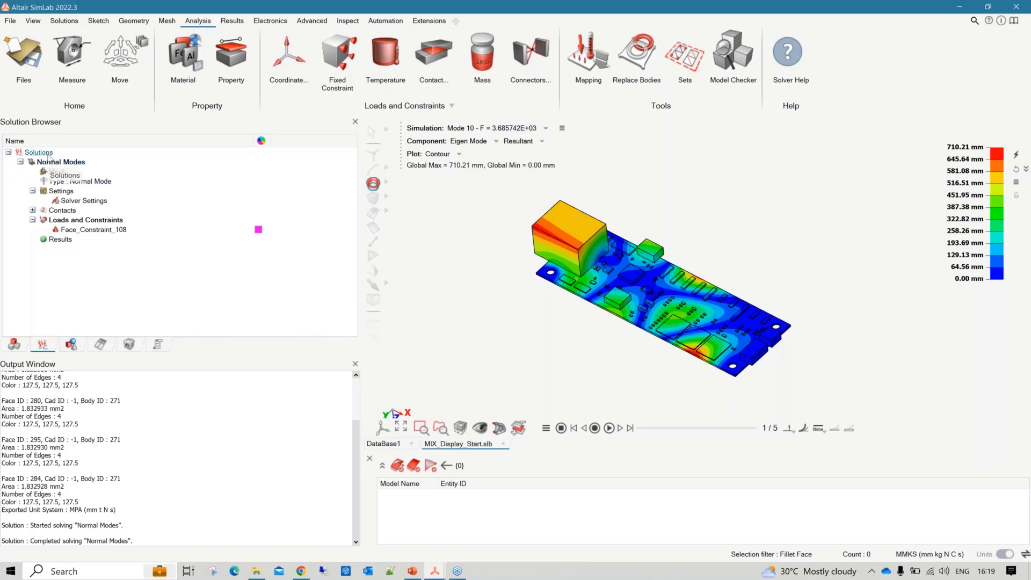
right_click(482, 277)
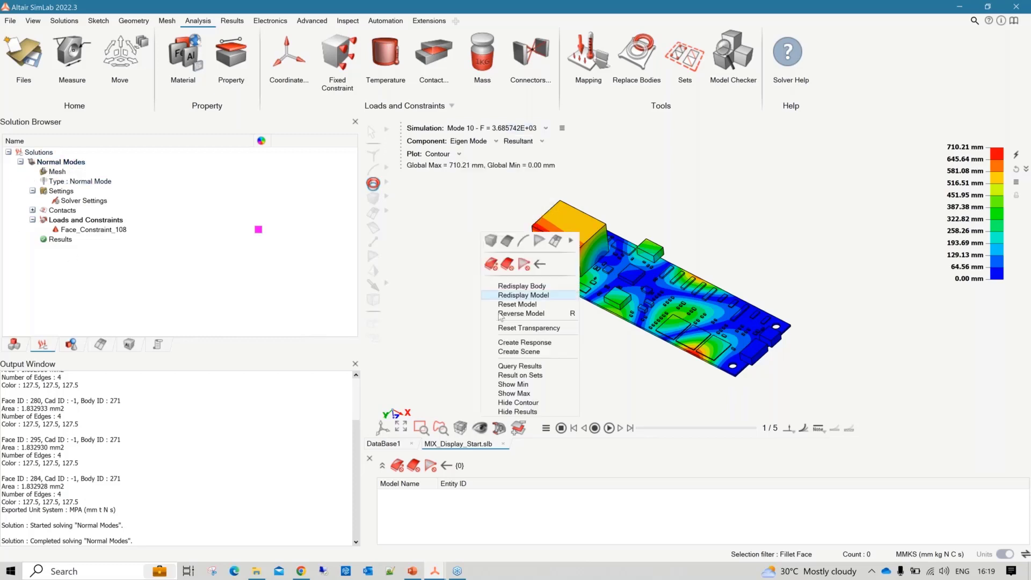
left_click(517, 411)
Create an OptiStruct solution named Random Response with solution type Random Response, including all bodies of the assembly
right_click(67, 152)
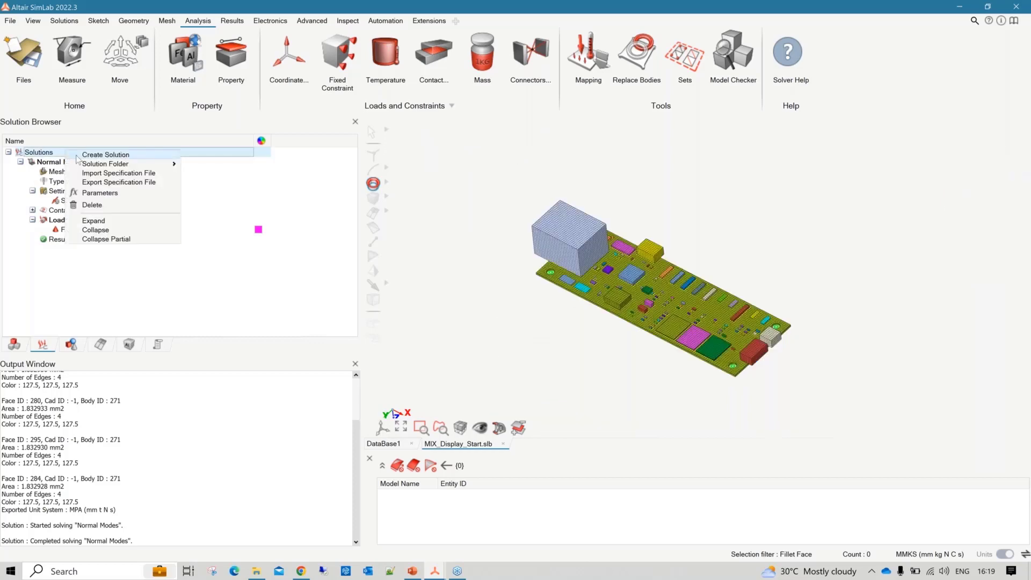
left_click(81, 154)
double_click(292, 244)
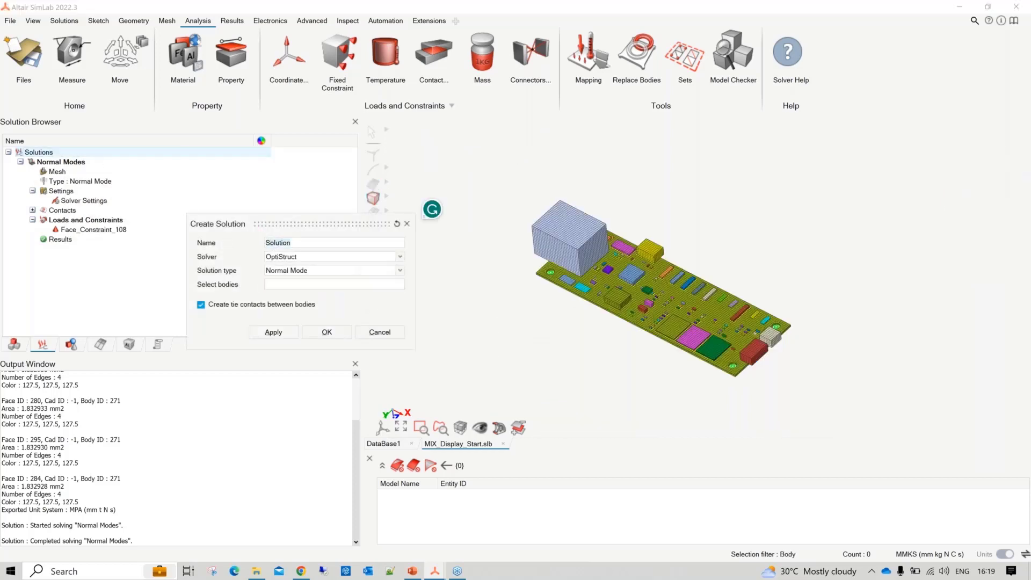
type("Random Response")
left_click(314, 271)
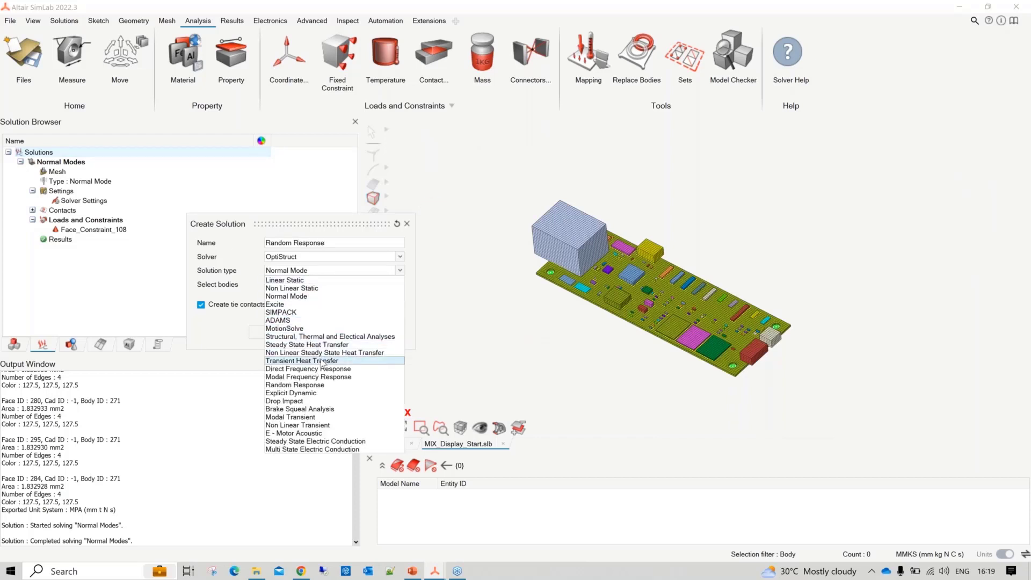
left_click(317, 385)
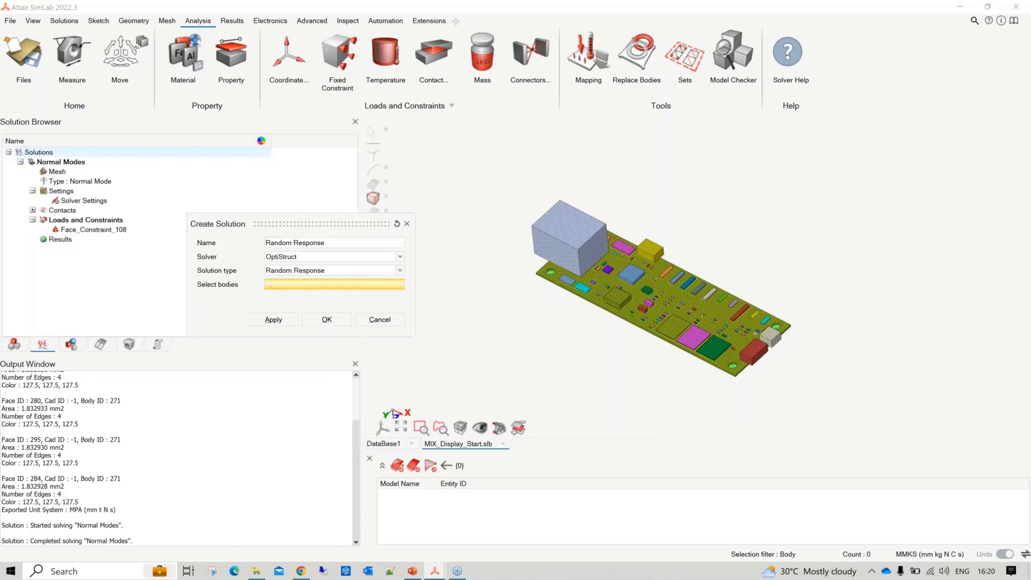
left_click_drag(467, 190, 829, 404)
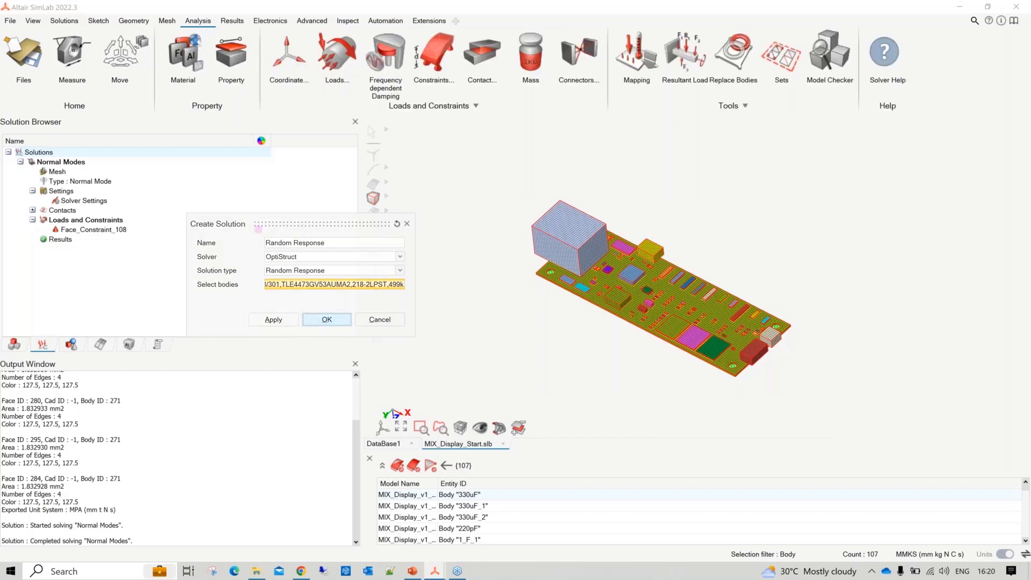
left_click(327, 320)
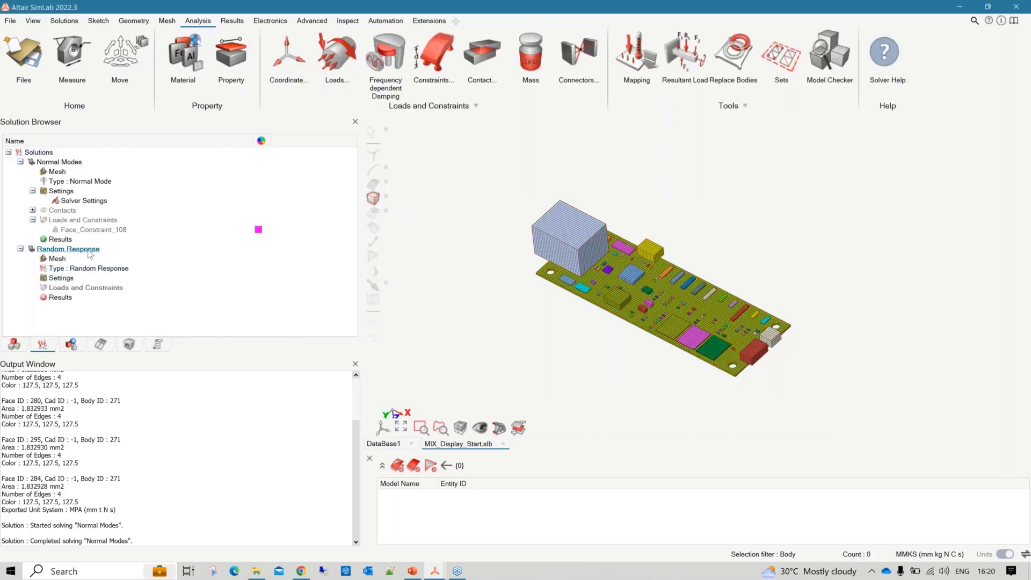
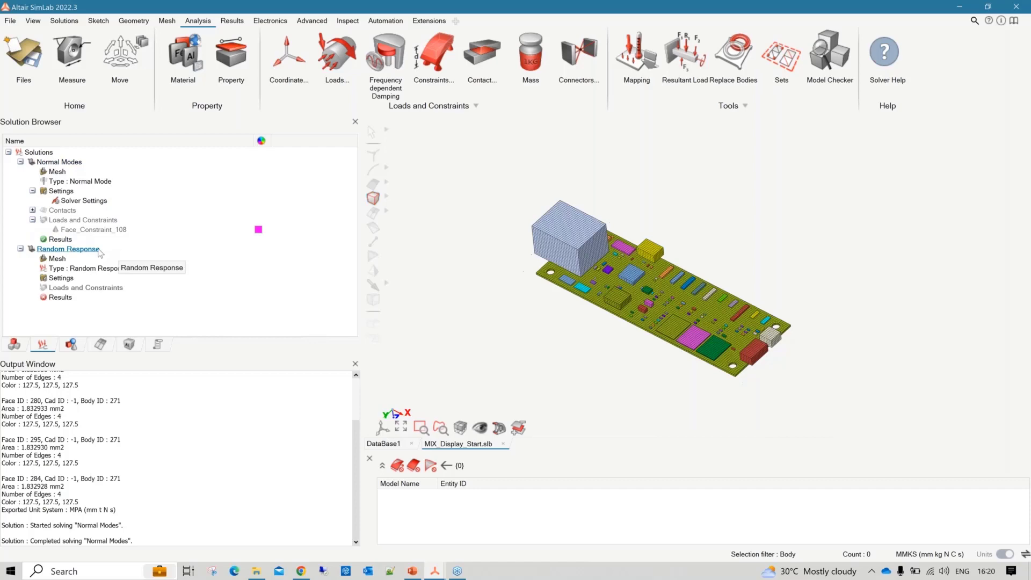
Add all contacts of the Normal Modes solution to the current Random Response solution
left_click(81, 249)
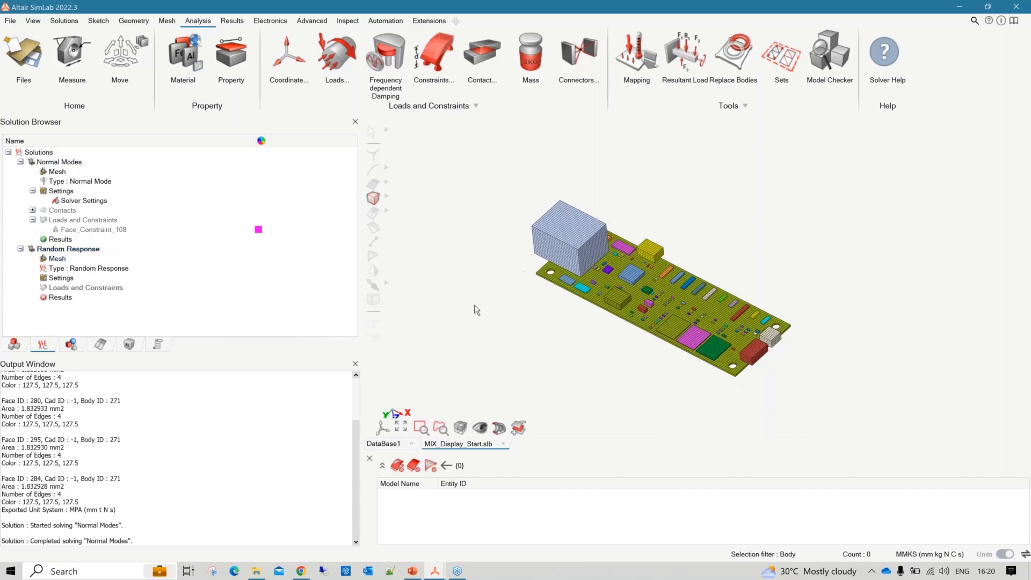
middle_click_drag(504, 288, 491, 283)
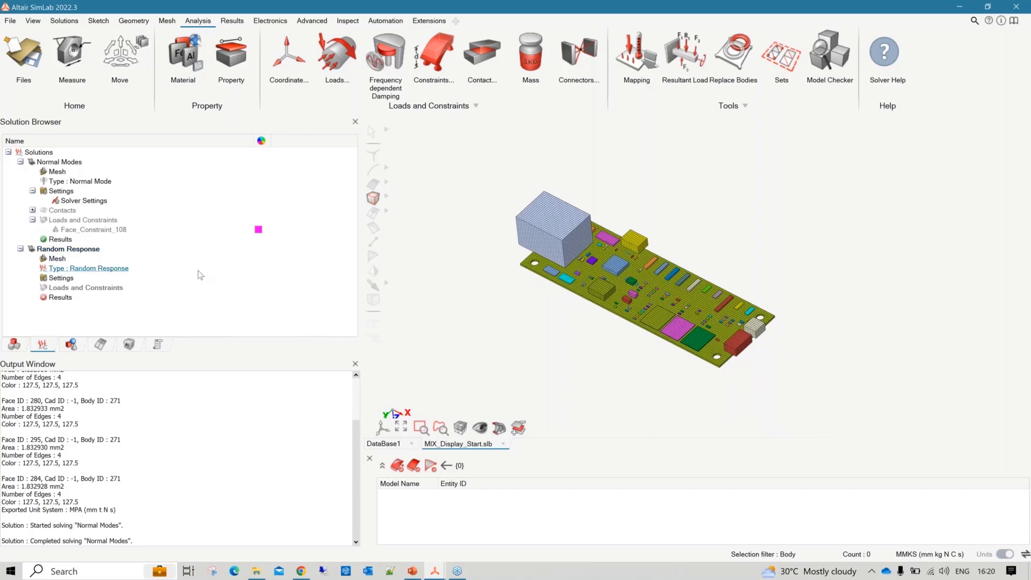
left_click(32, 210)
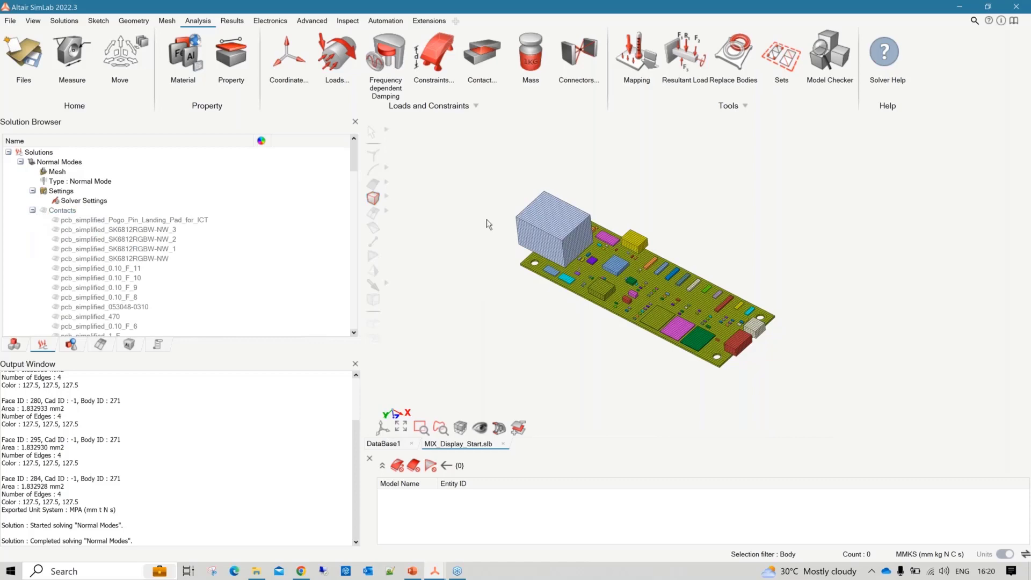
left_click(32, 210)
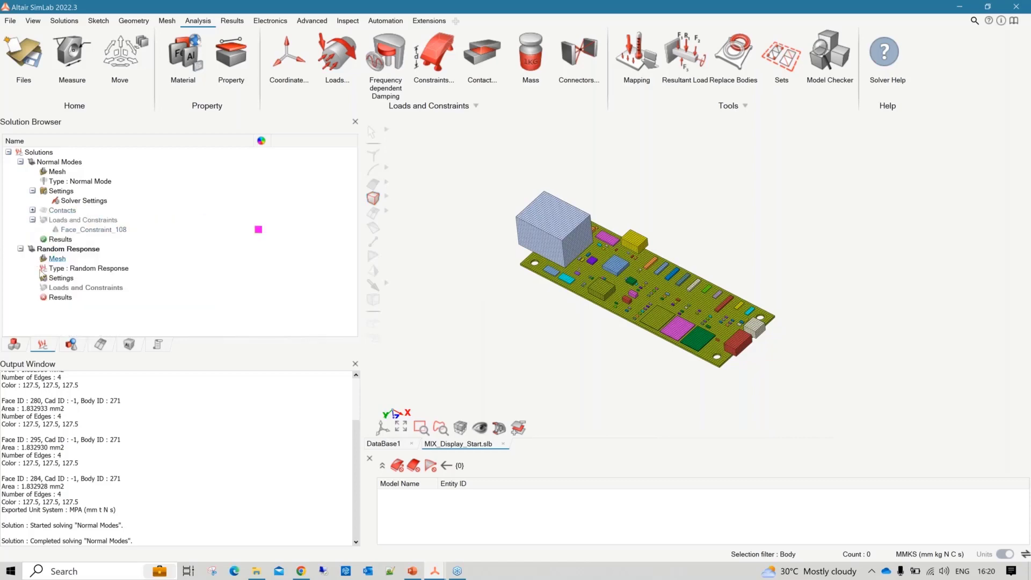
left_click(33, 209)
scroll(77, 222, "down", 3)
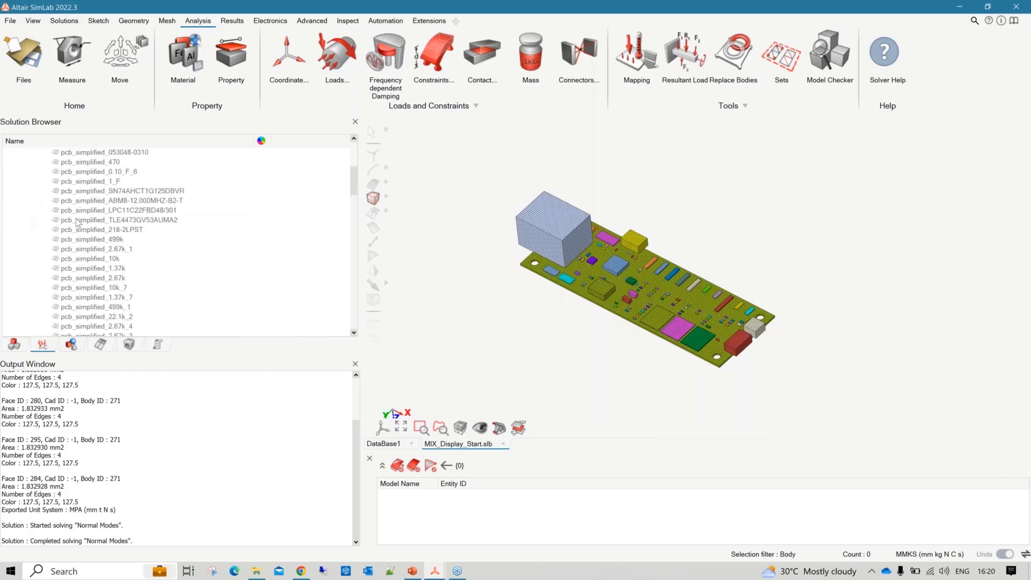
scroll(78, 221, "down", 10)
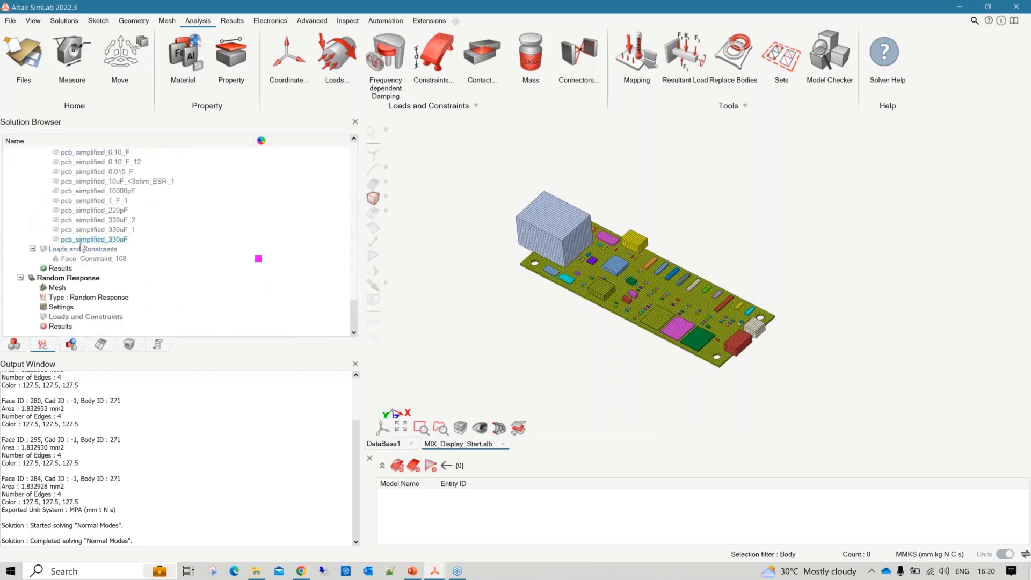
left_click(80, 243)
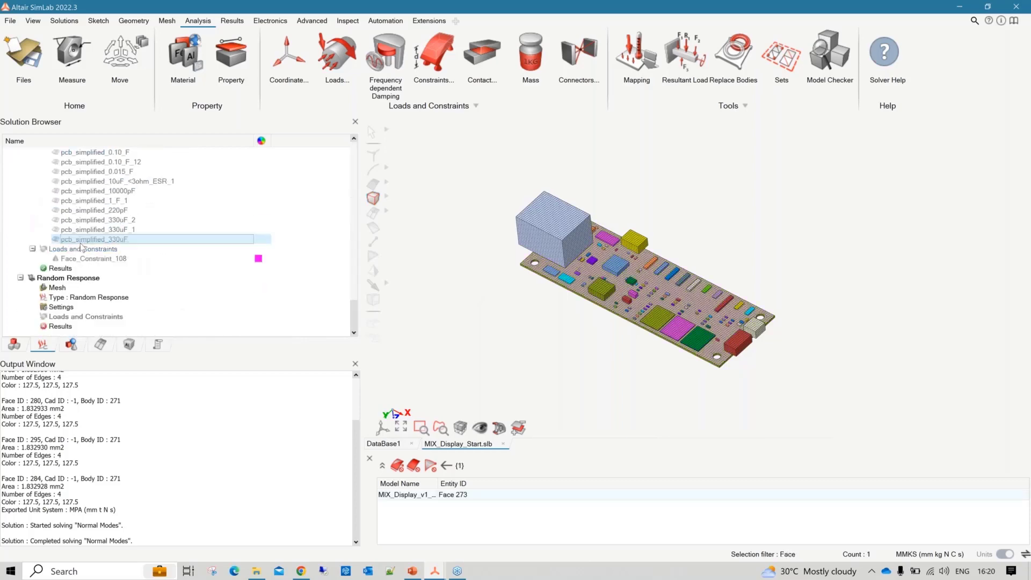
double_click(81, 243)
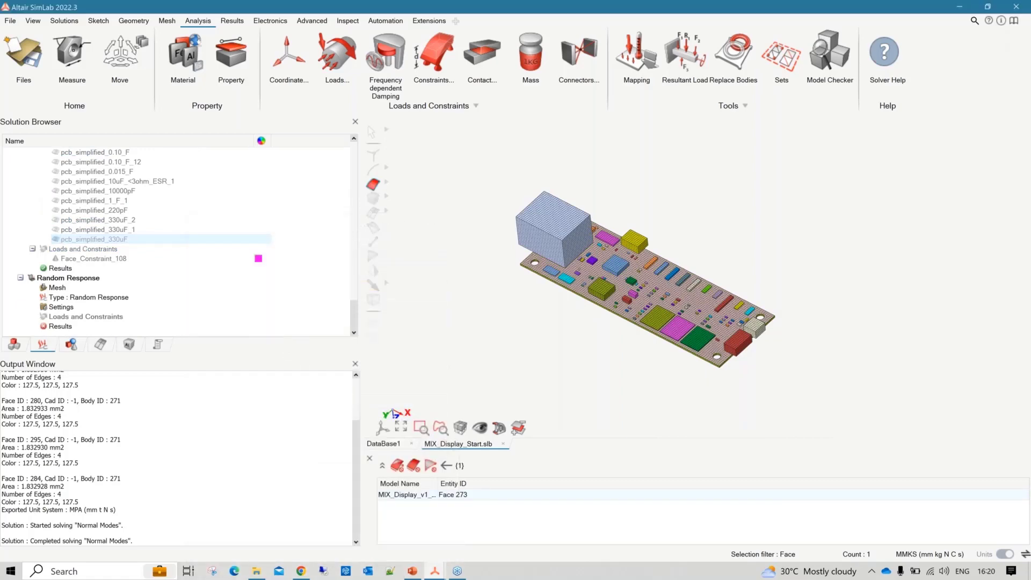
scroll(135, 241, "up", 10)
left_click(91, 191, "shift")
right_click(135, 196)
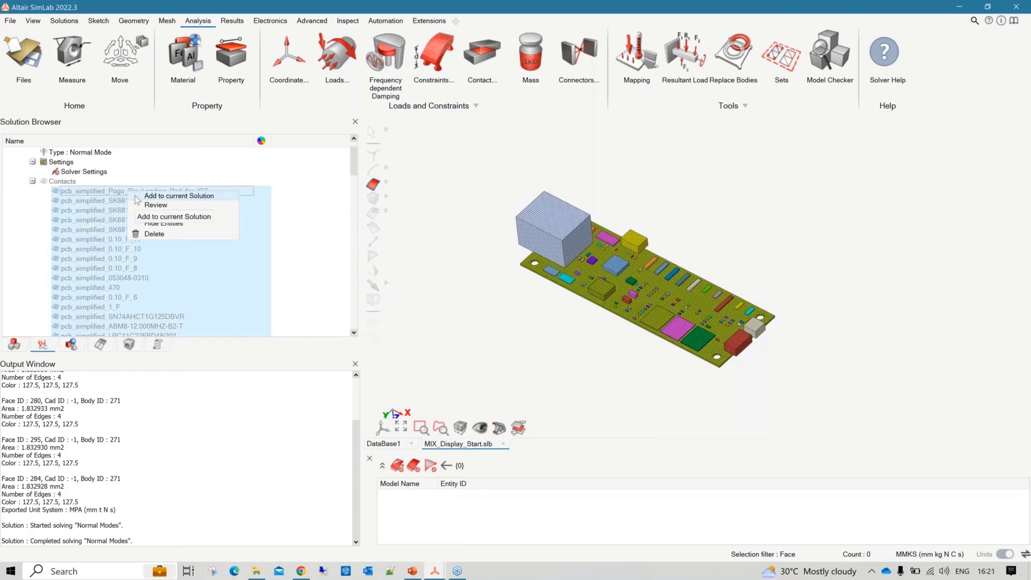
left_click(138, 196)
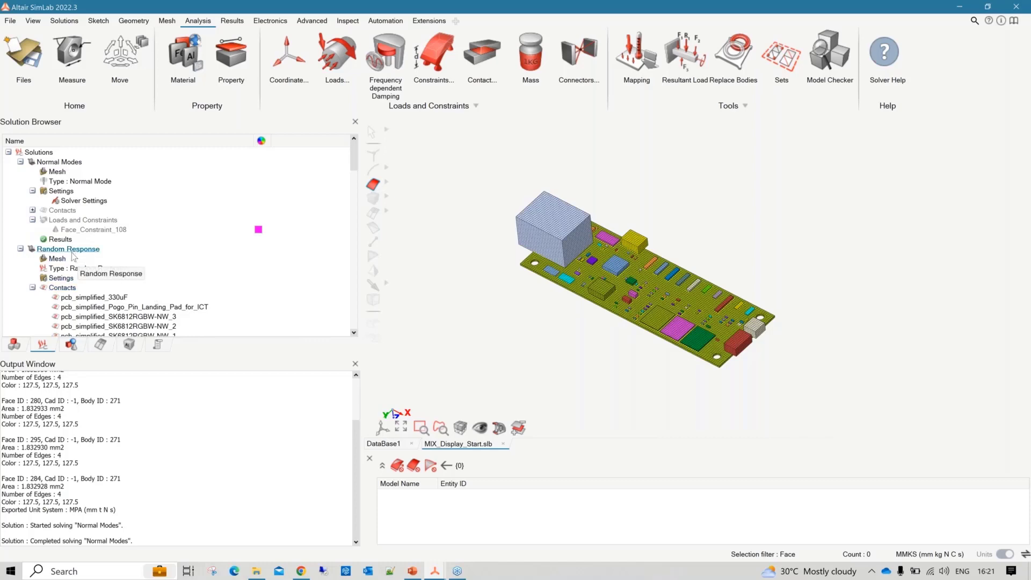
Check the contacts under the Random Response solution and collapse their list
right_click(68, 162)
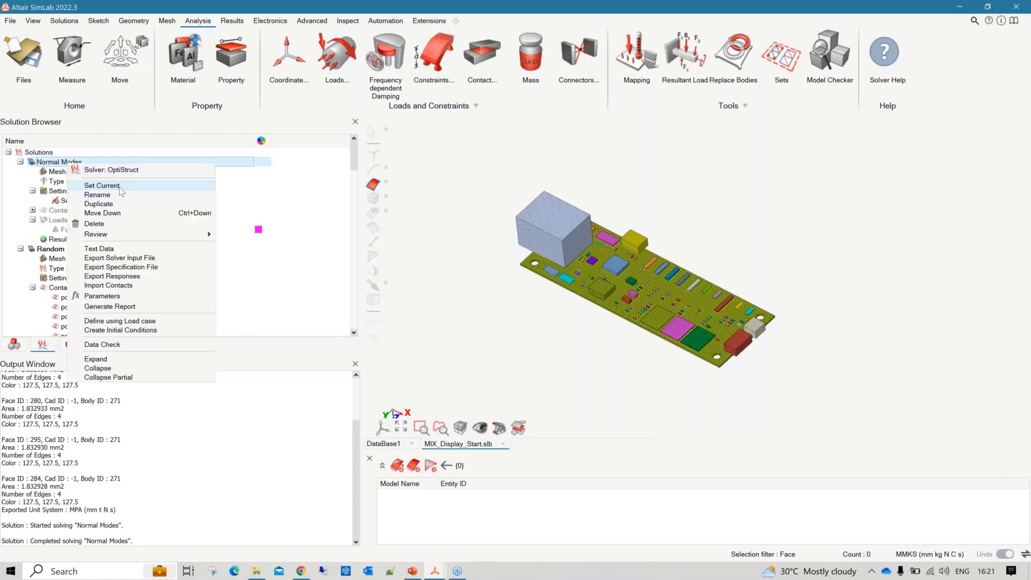
left_click(472, 325)
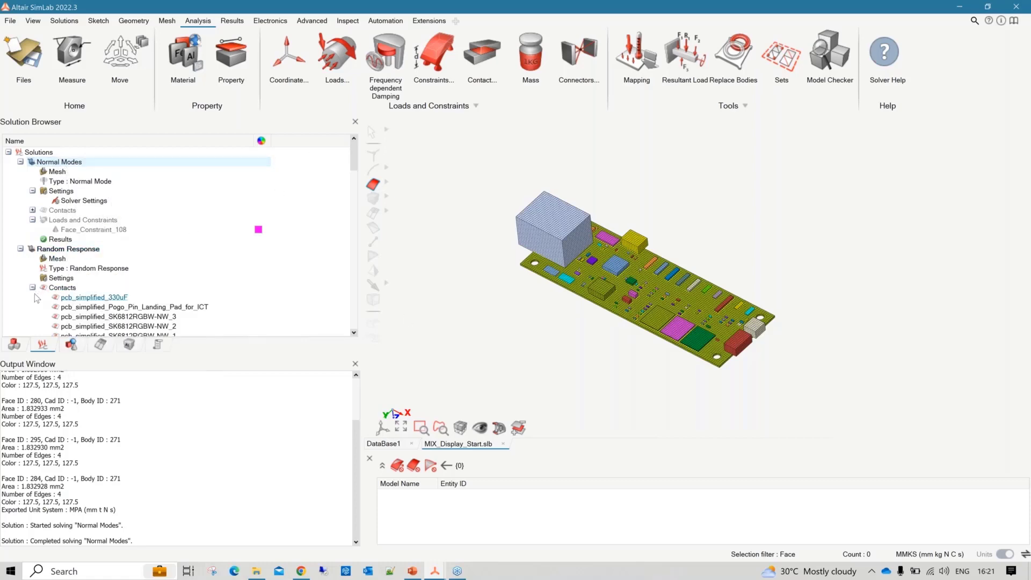
scroll(100, 272, "down", 3)
scroll(99, 272, "down", 1)
scroll(100, 273, "up", 4)
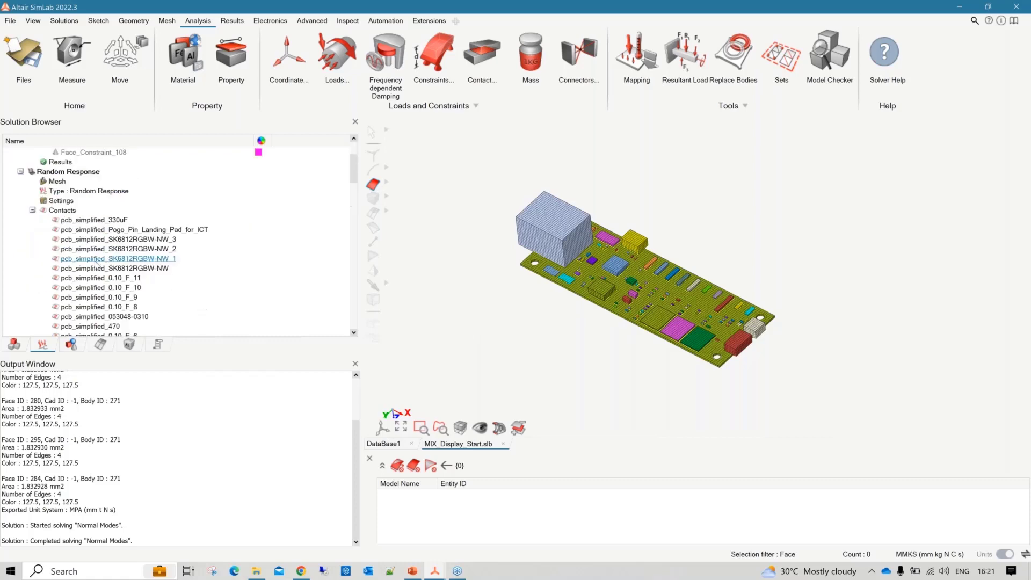
left_click(32, 287)
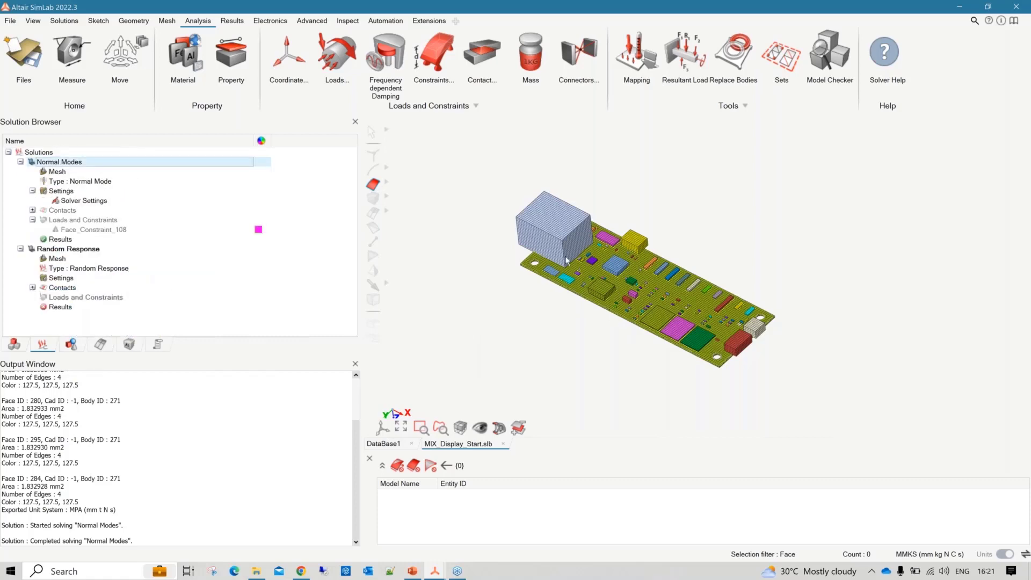
Add the mounting-hole constraint Face_Constraint_108 from Normal Modes to the current Random Response solution
scroll(535, 261, "up", 2)
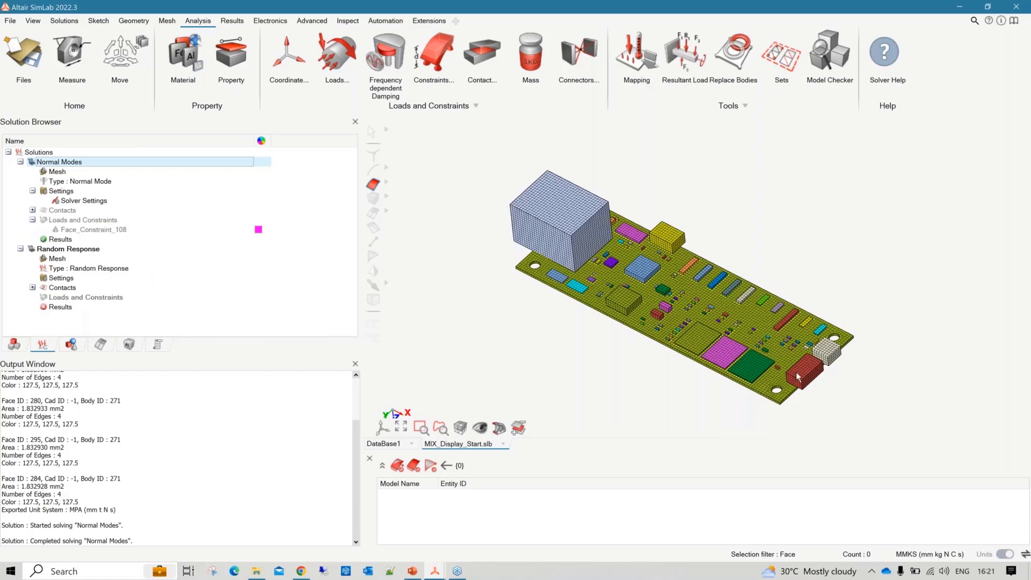
right_click(97, 232)
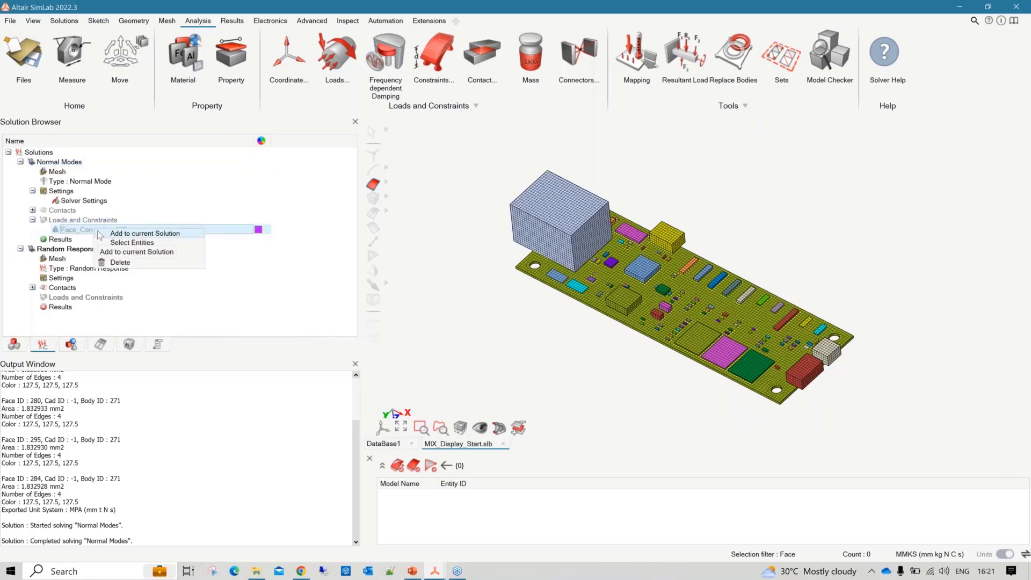
left_click(100, 233)
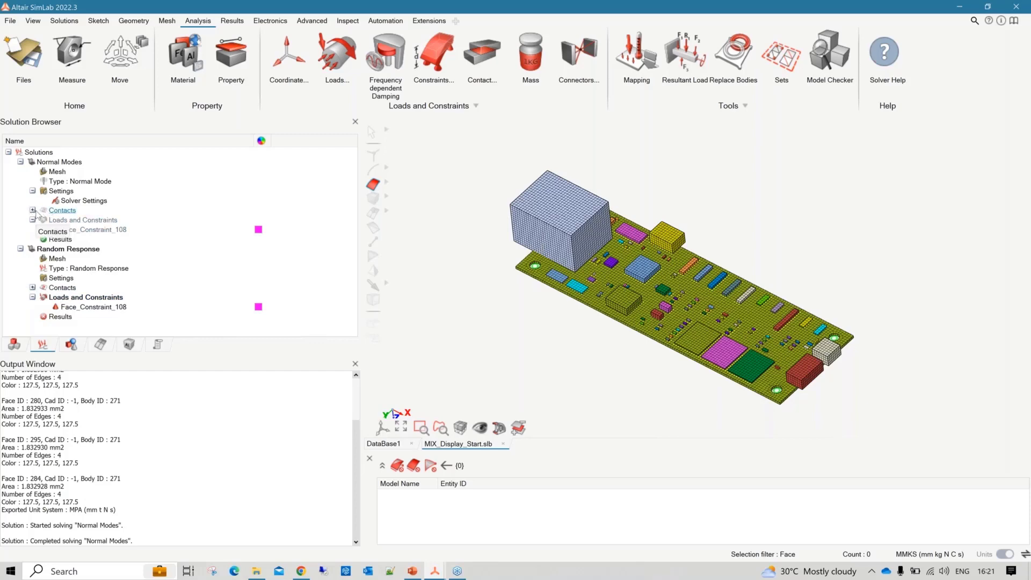
Set the Random Response solver's frequency range to a start frequency of 300 Hz and an increment of 10 Hz
right_click(57, 278)
left_click(69, 284)
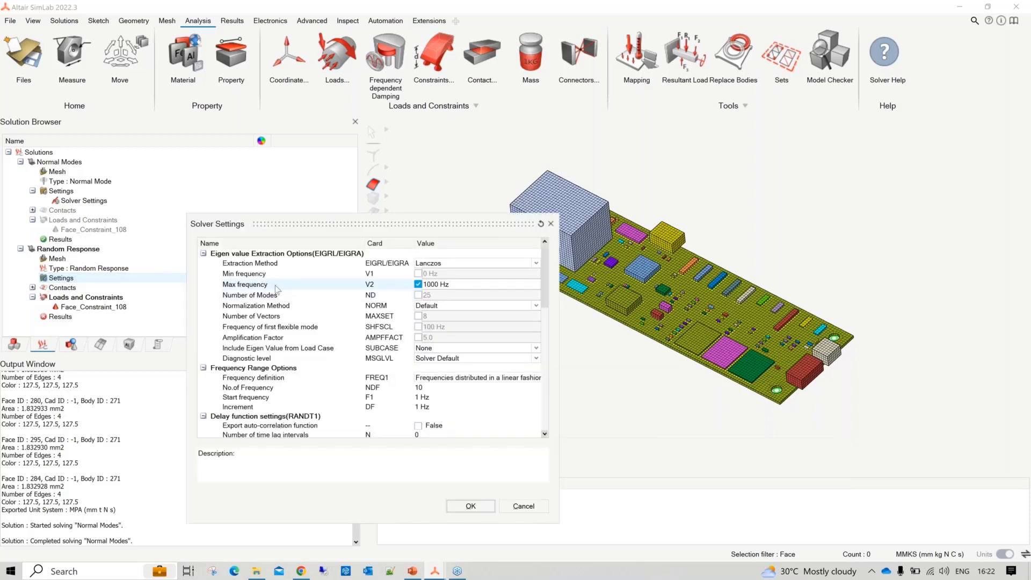
left_click(435, 284)
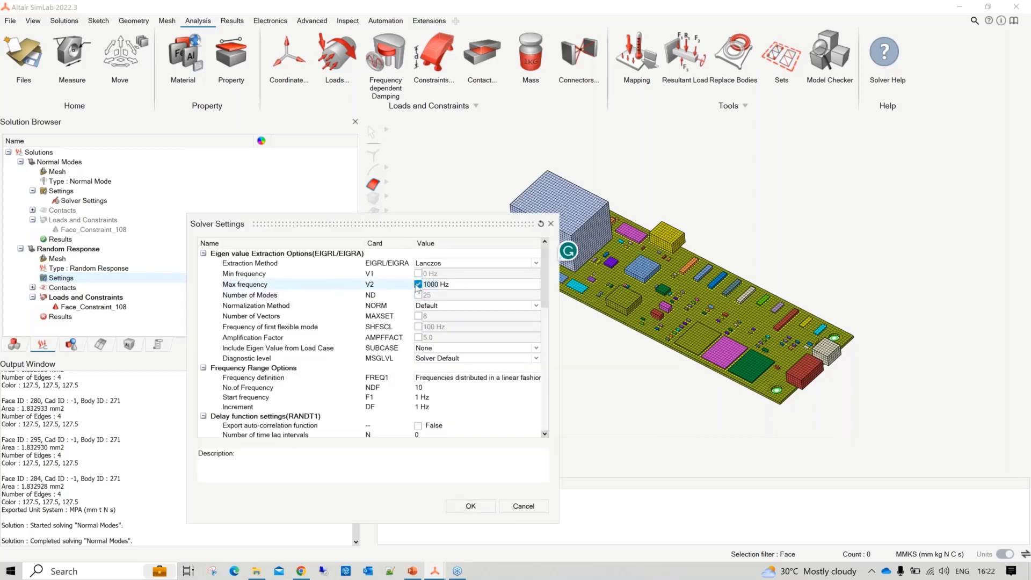
left_click(419, 387)
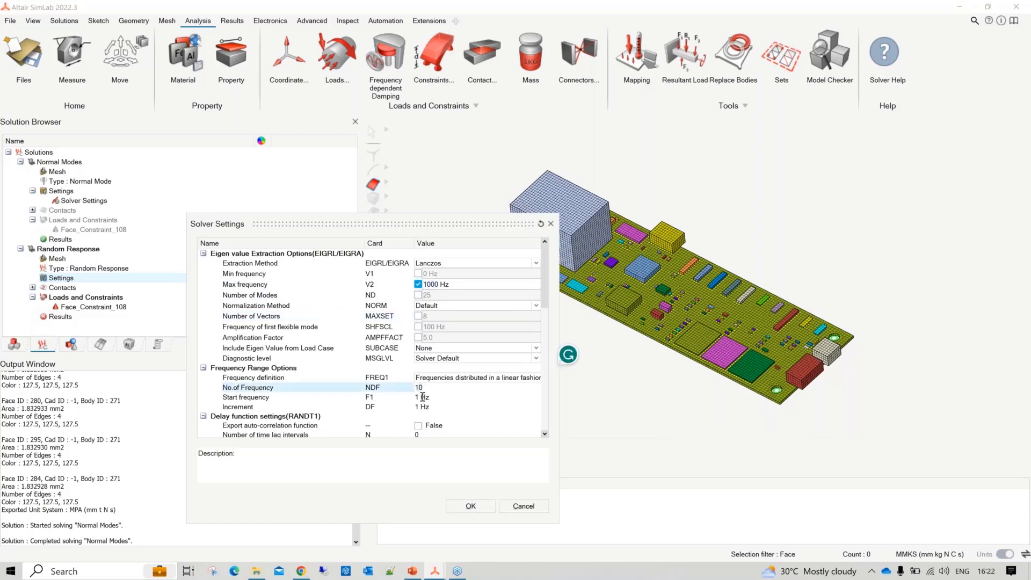
left_click(423, 397)
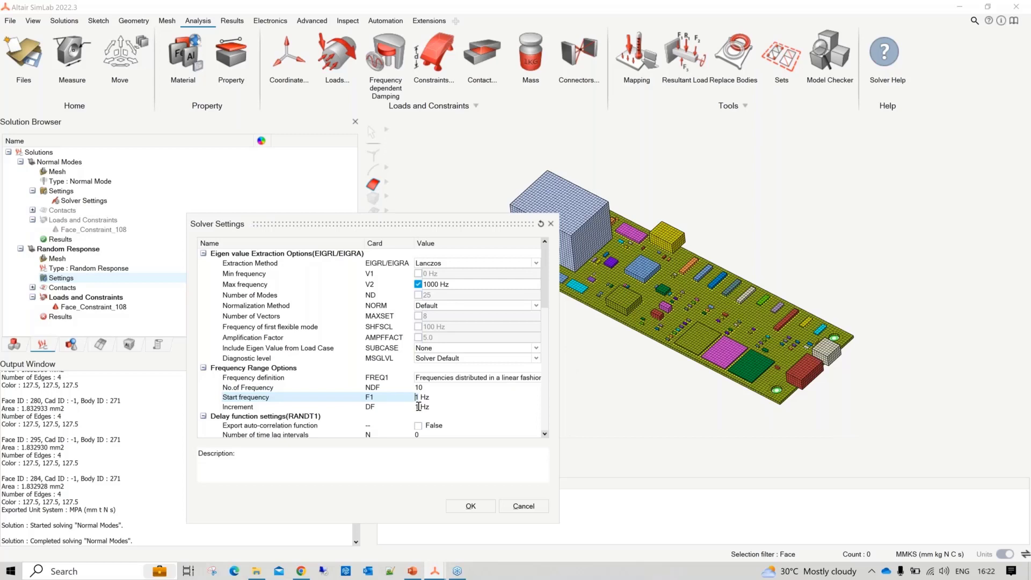
type("300")
left_click(419, 408)
type("0")
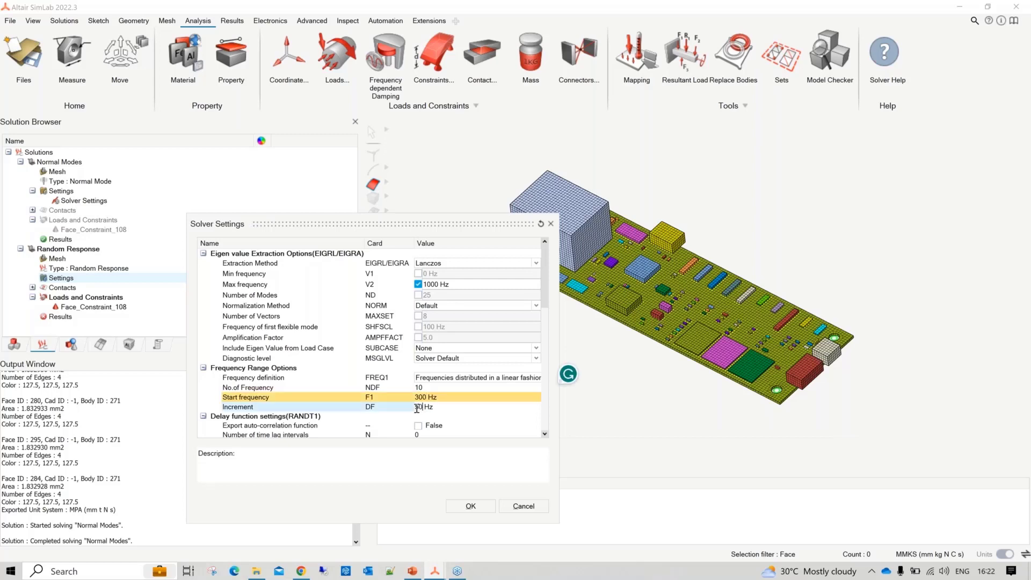
left_click_drag(408, 223, 405, 142)
left_click(465, 423)
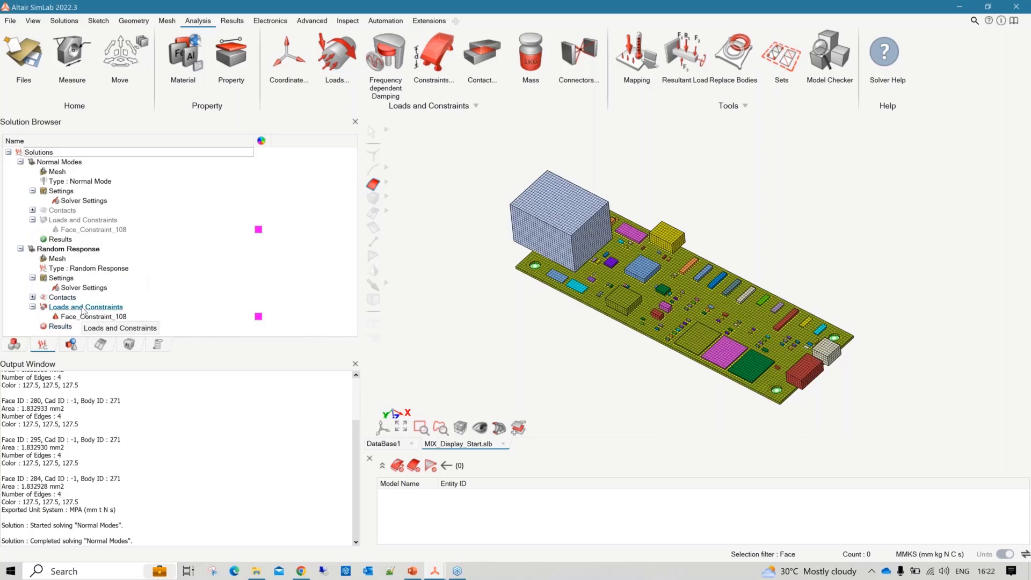
Apply a body force with a Z acceleration of 1000 mm/s2 to all bodies of the board assembly
left_click(339, 67)
left_click(577, 147)
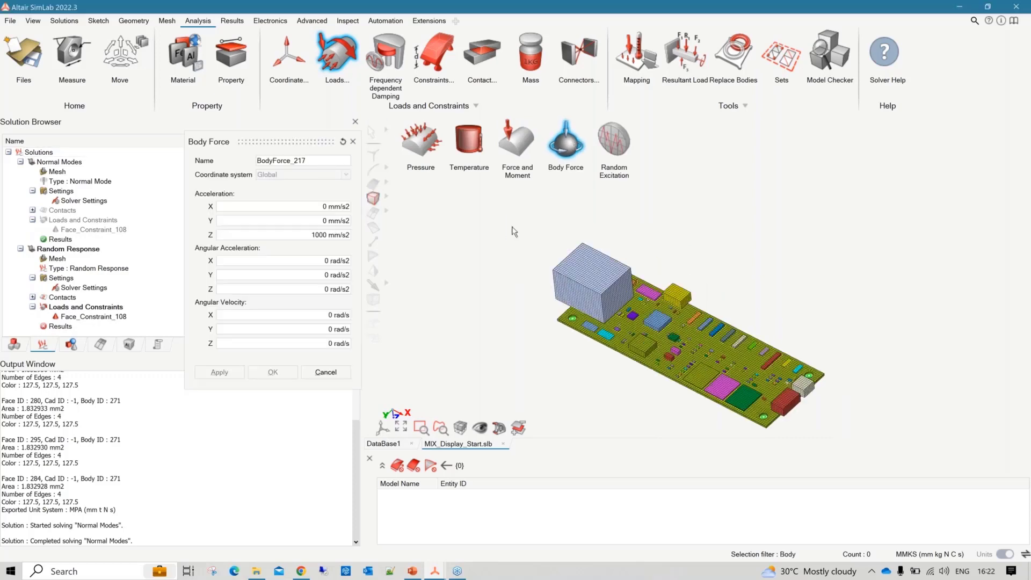
left_click_drag(508, 218, 873, 437)
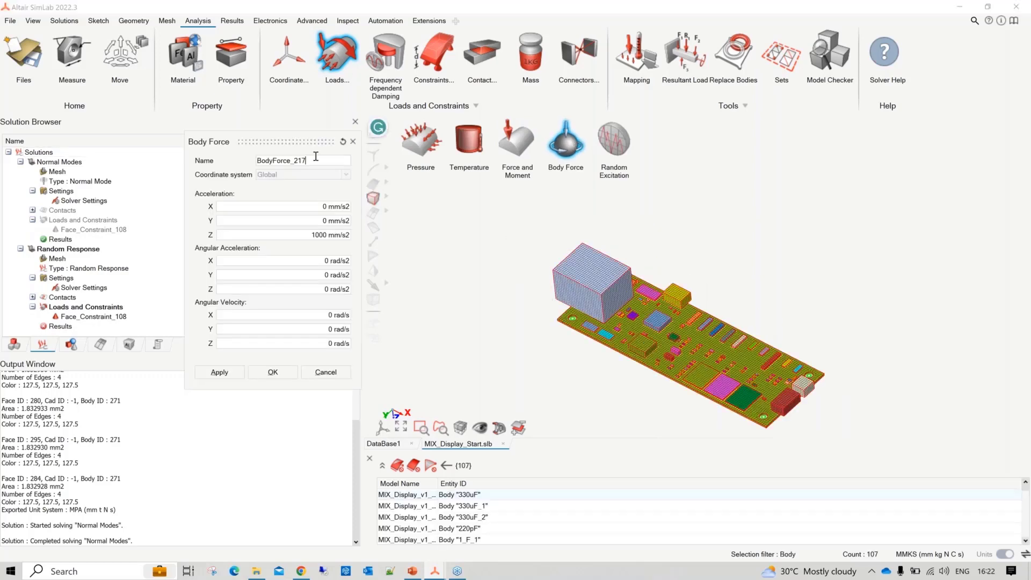
left_click(319, 235)
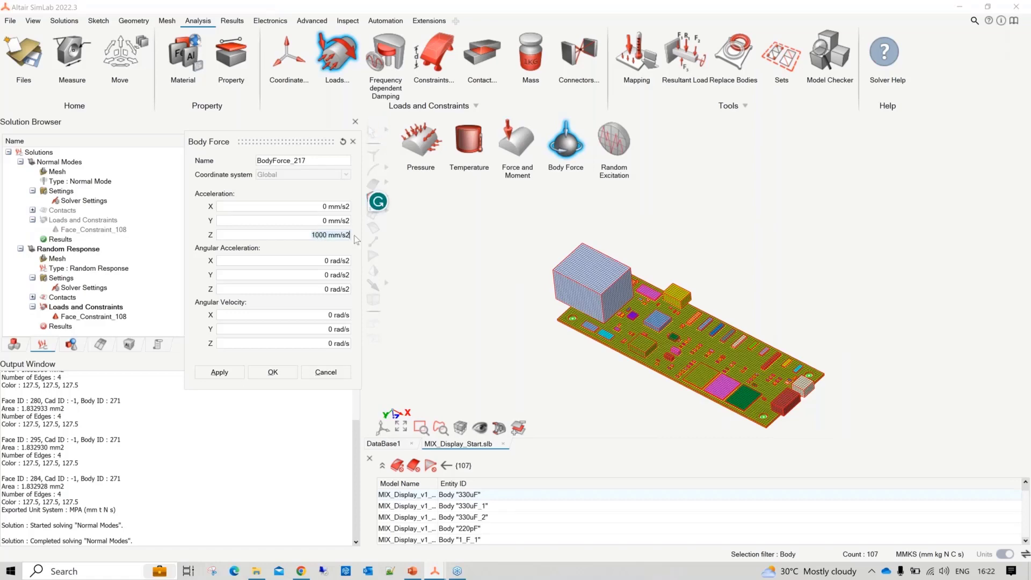
left_click(284, 373)
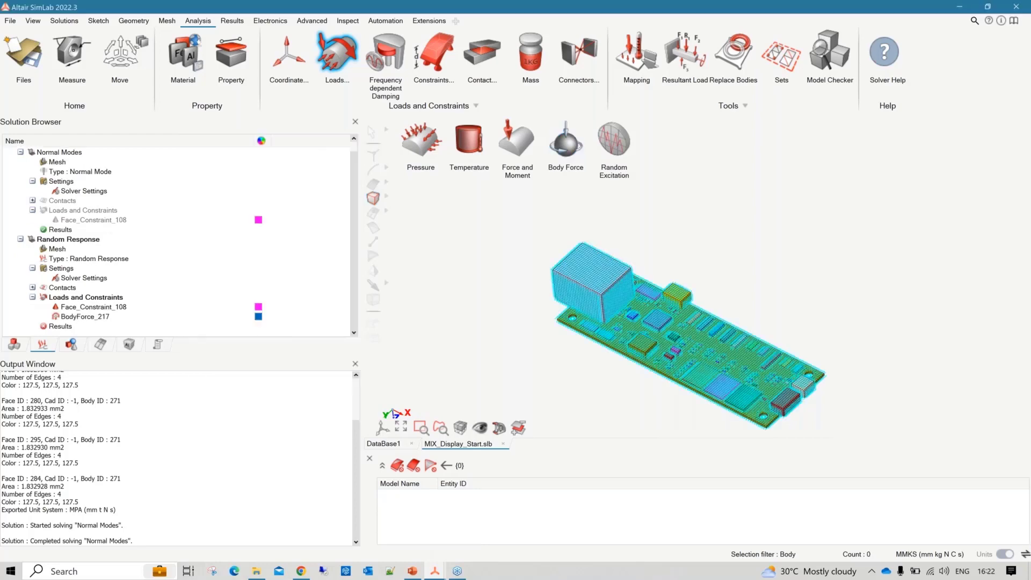
Define a random excitation with instantaneous loading up to 1000 Hz, as an applied load of type Body force using BodyForce_217
left_click(614, 140)
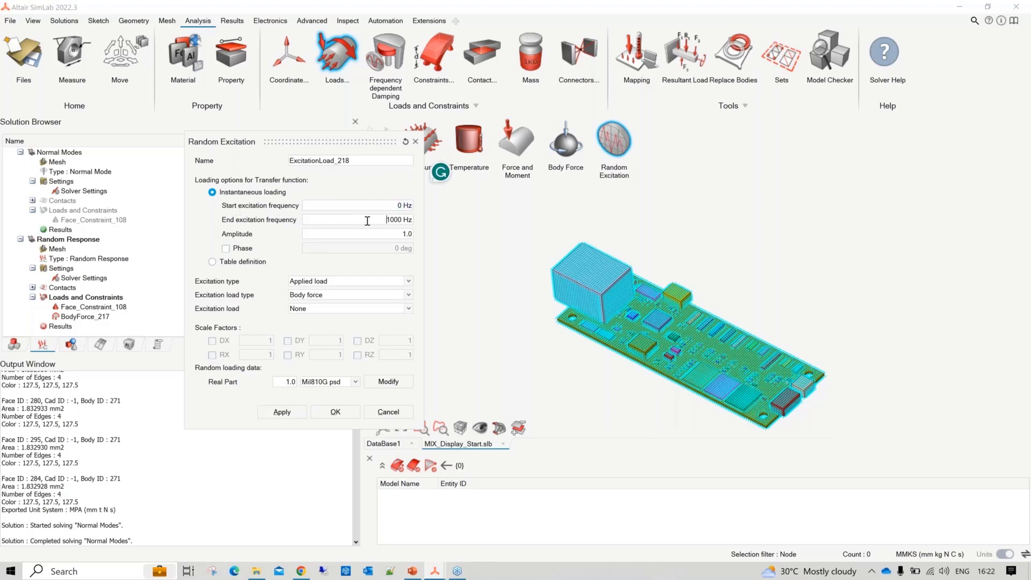
left_click_drag(369, 221, 420, 220)
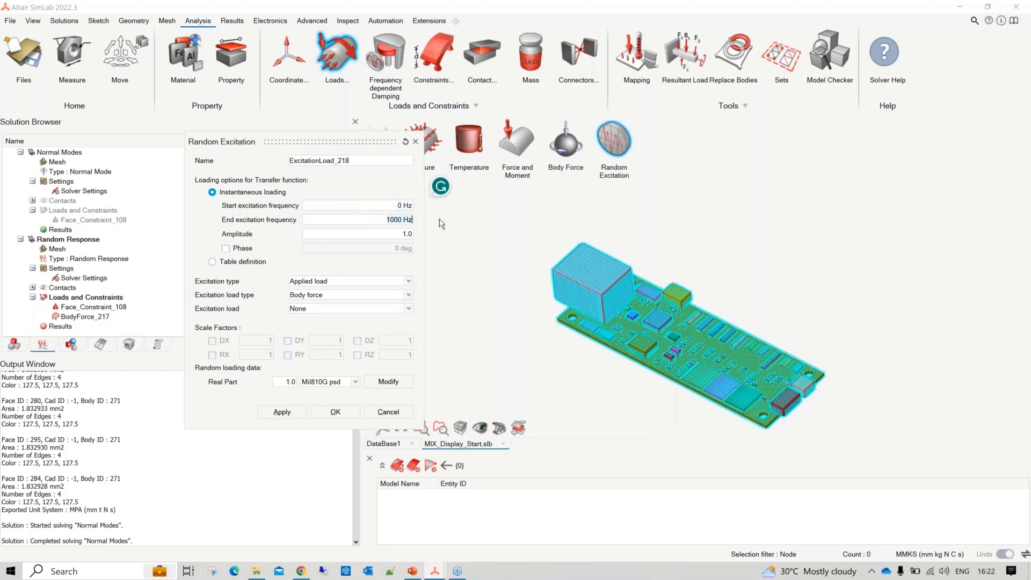
left_click(323, 282)
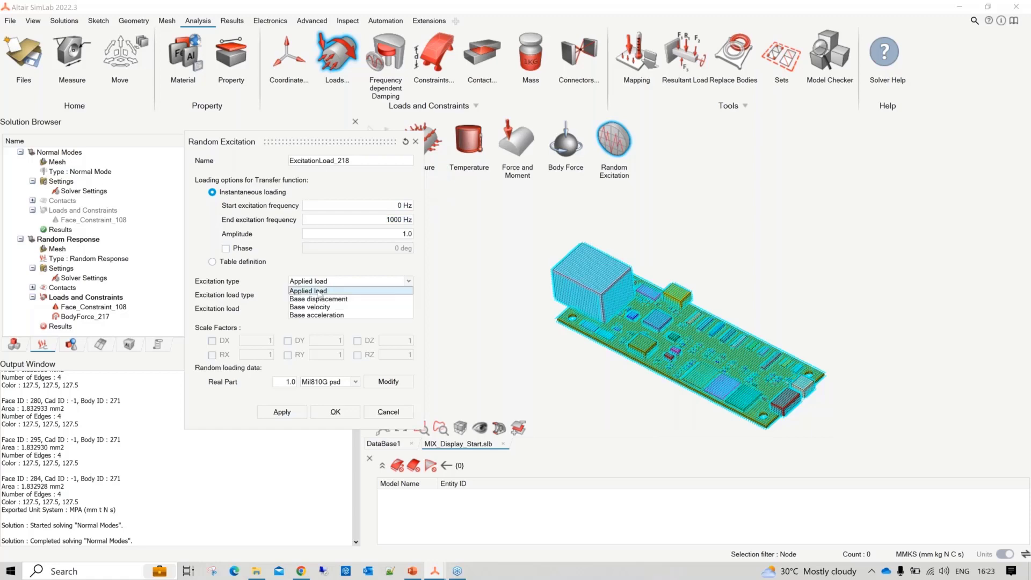
left_click(321, 291)
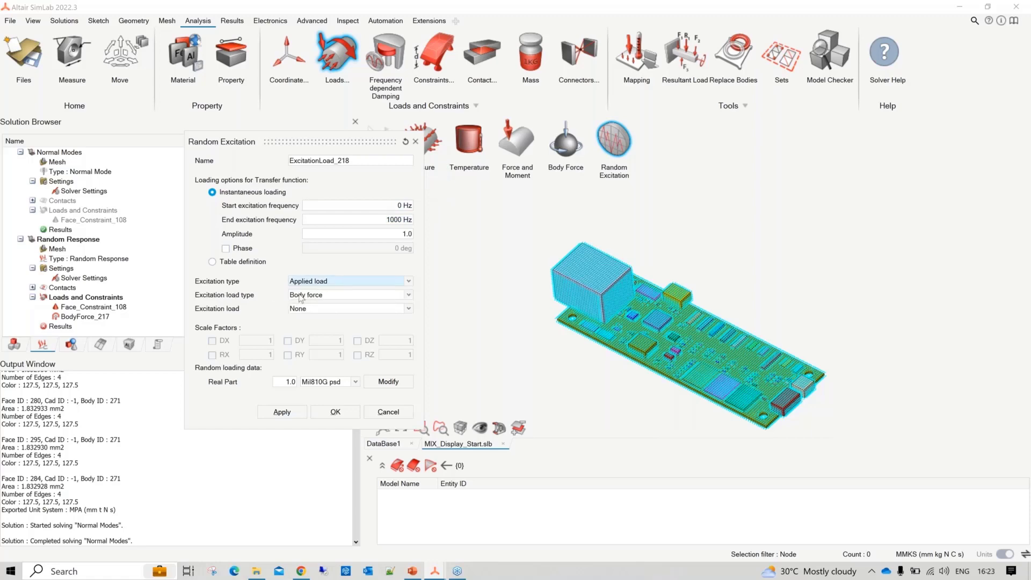
left_click(301, 296)
left_click(298, 301)
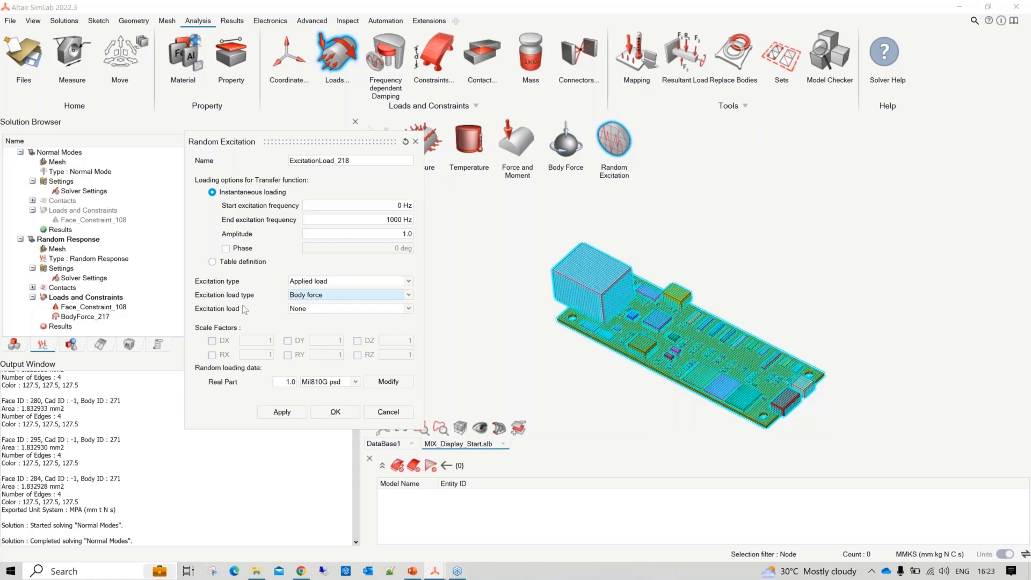
left_click(304, 312)
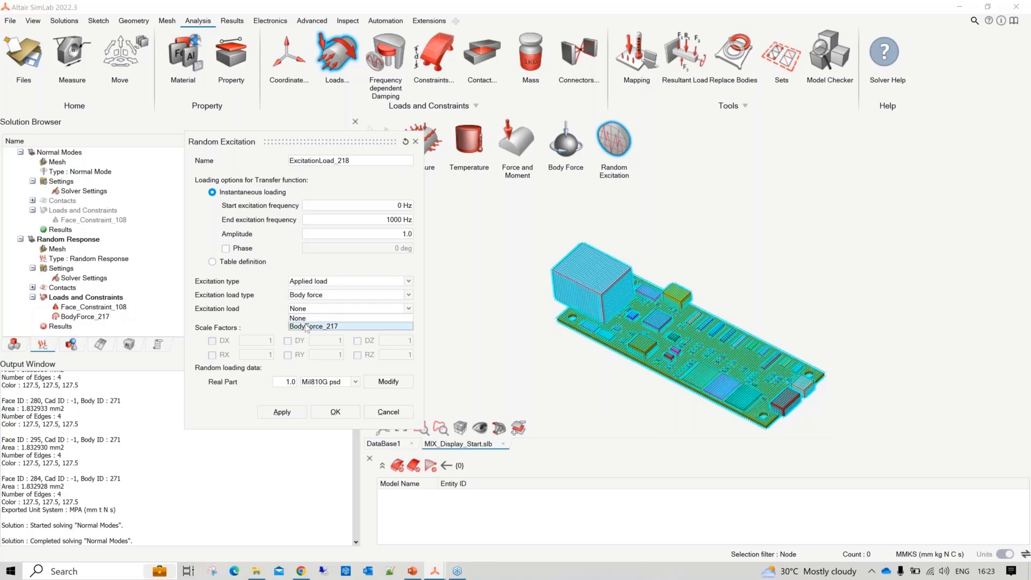
left_click(306, 327)
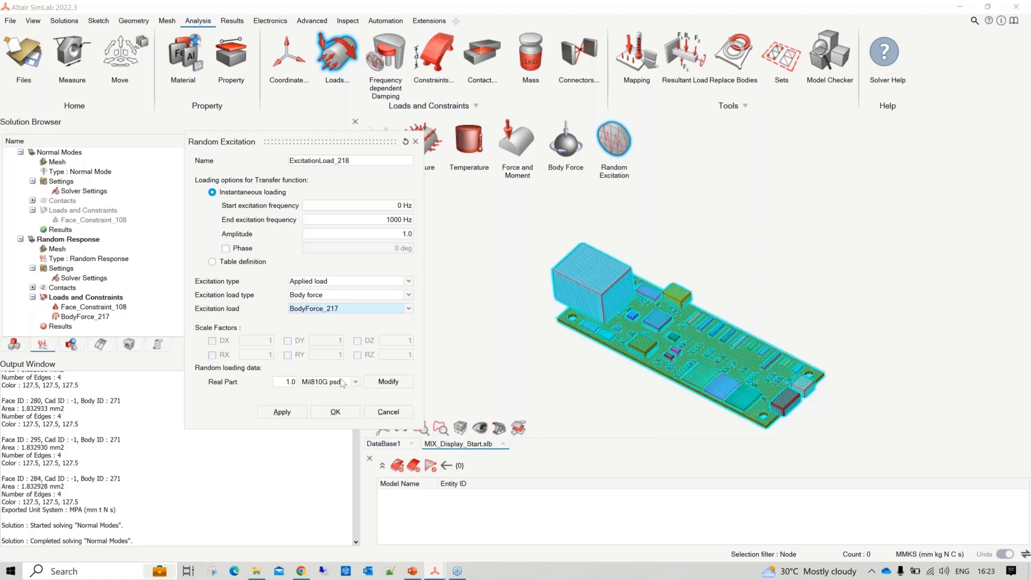
Check the Mil810G psd curve used as random loading data and create the random excitation load
left_click(403, 385)
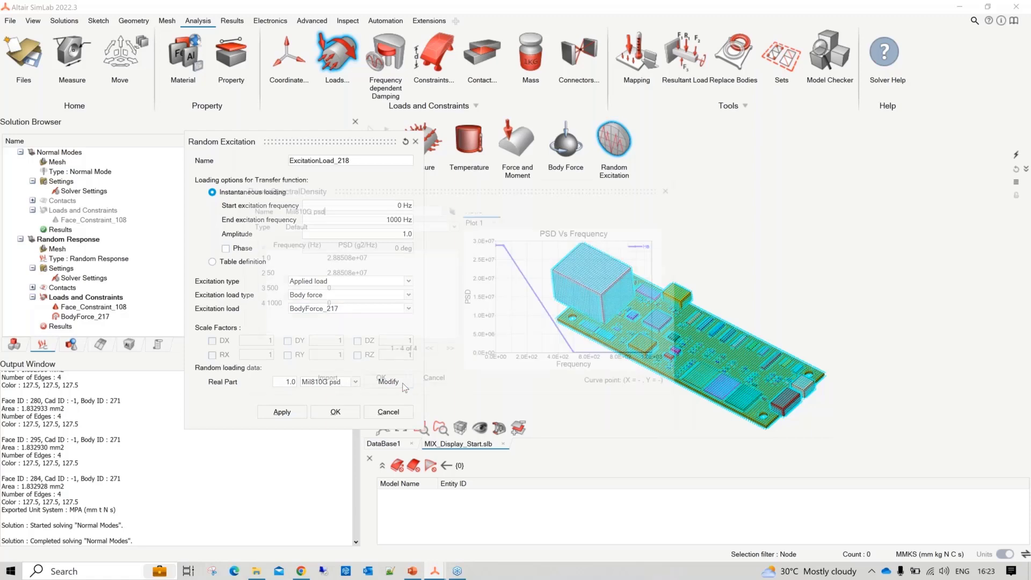
left_click_drag(518, 186, 758, 113)
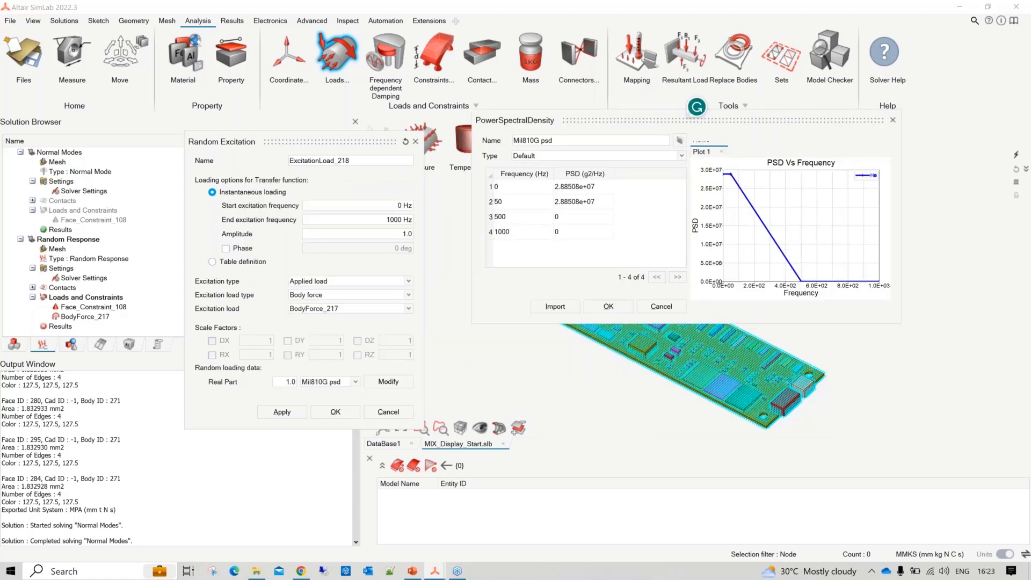
left_click(892, 122)
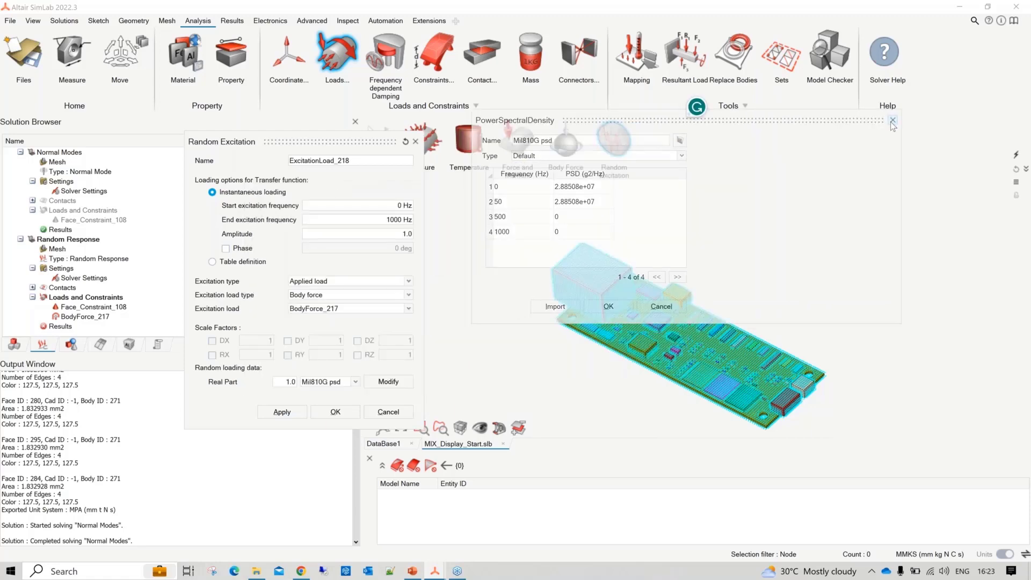
left_click(335, 412)
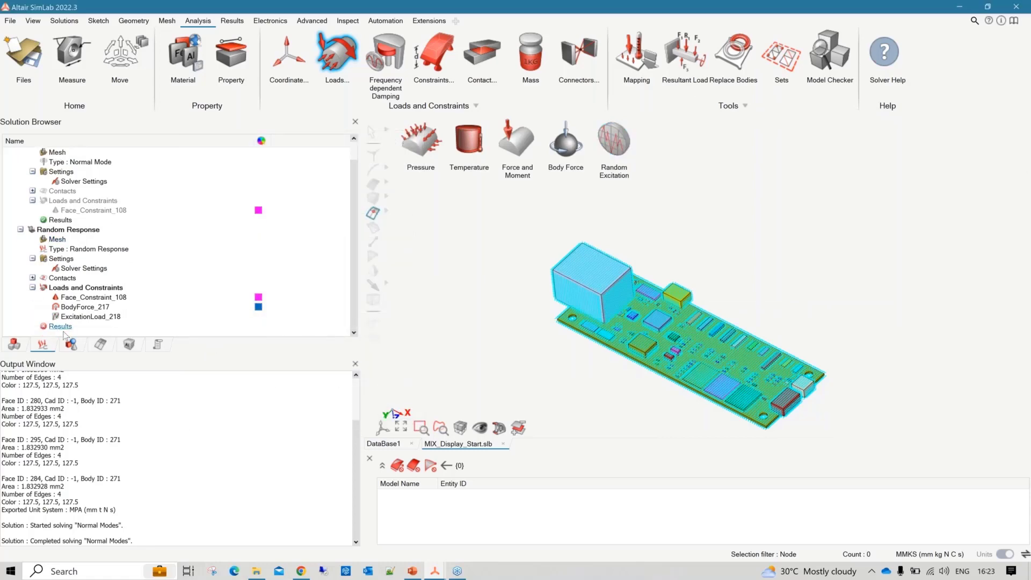
Switch to the other SimLab session holding the solved model and hide its displayed Warpage stress results
left_click(60, 326)
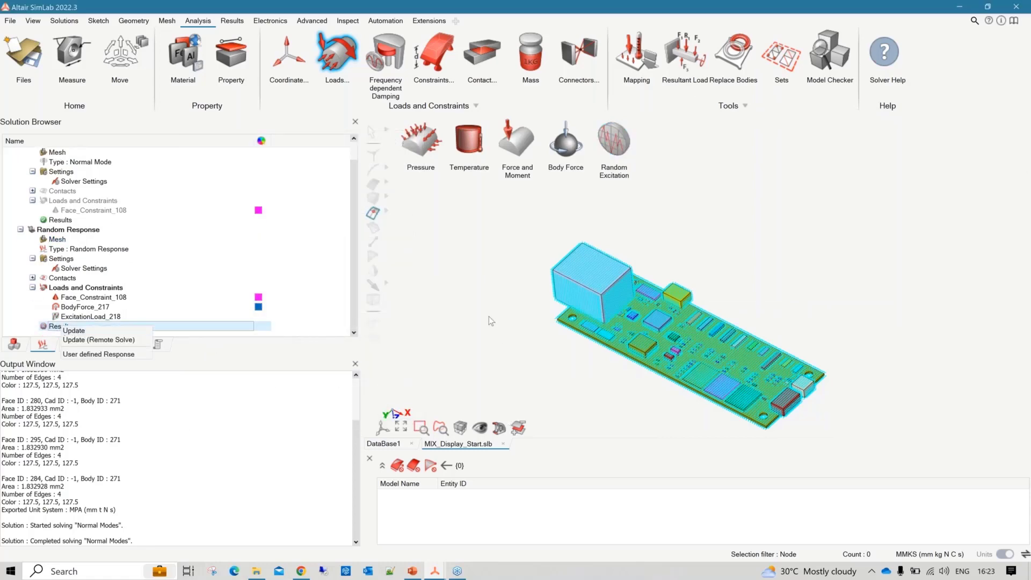
left_click(441, 573)
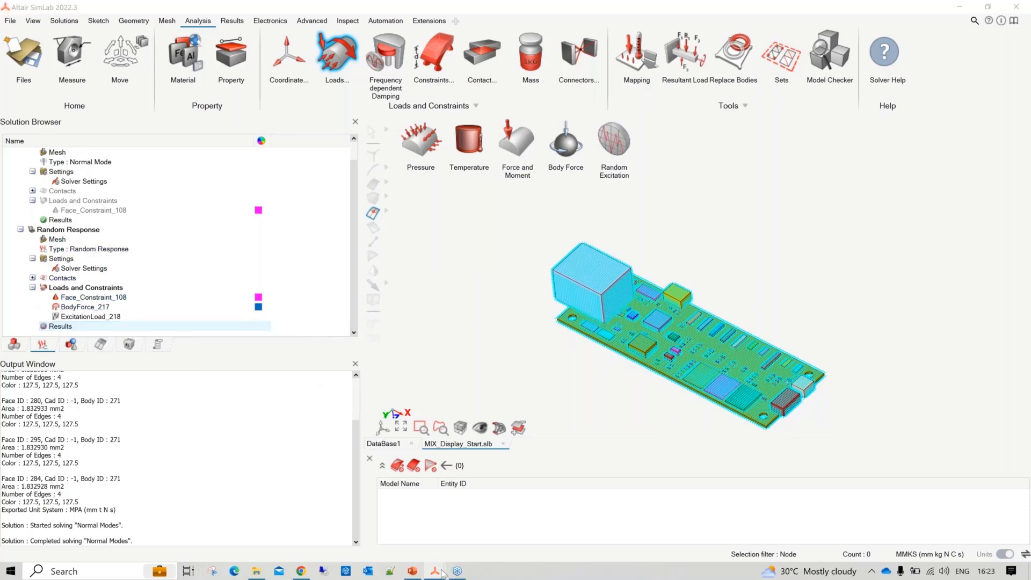
left_click(441, 573)
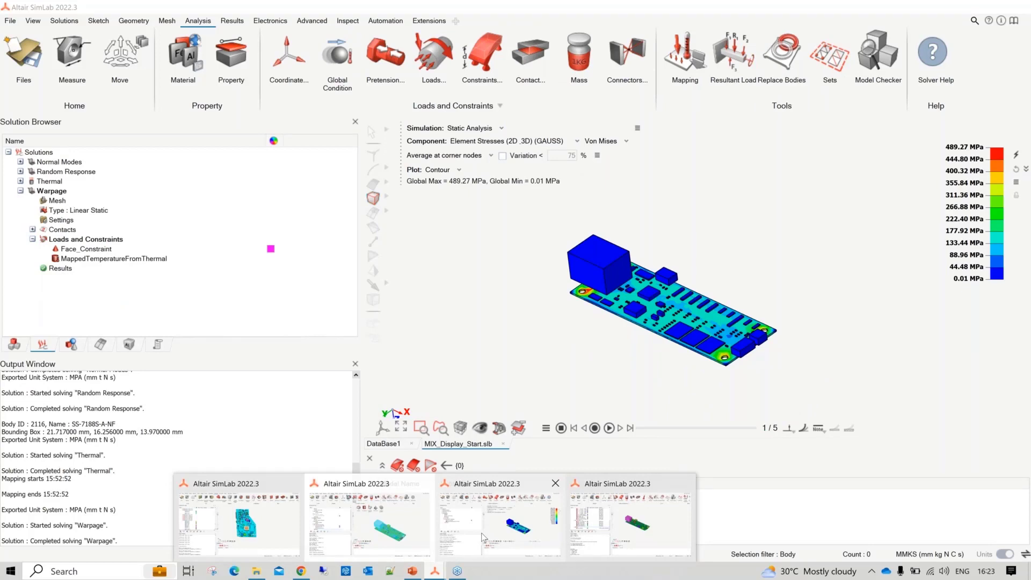
left_click(482, 534)
right_click(497, 315)
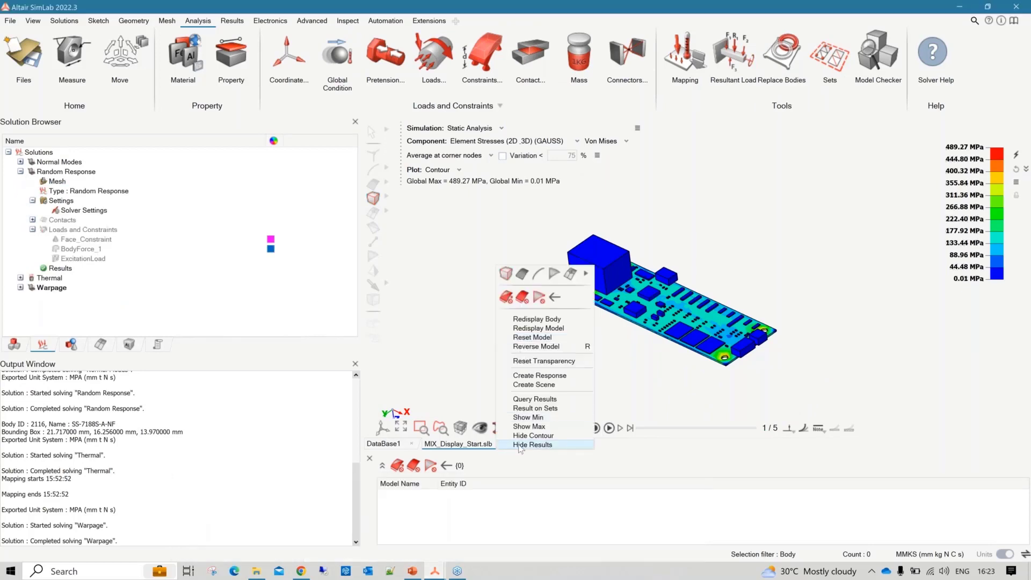
left_click(520, 445)
Display the Random Response results, examine the RMS displacement contour on the board, and collapse that solution
right_click(68, 268)
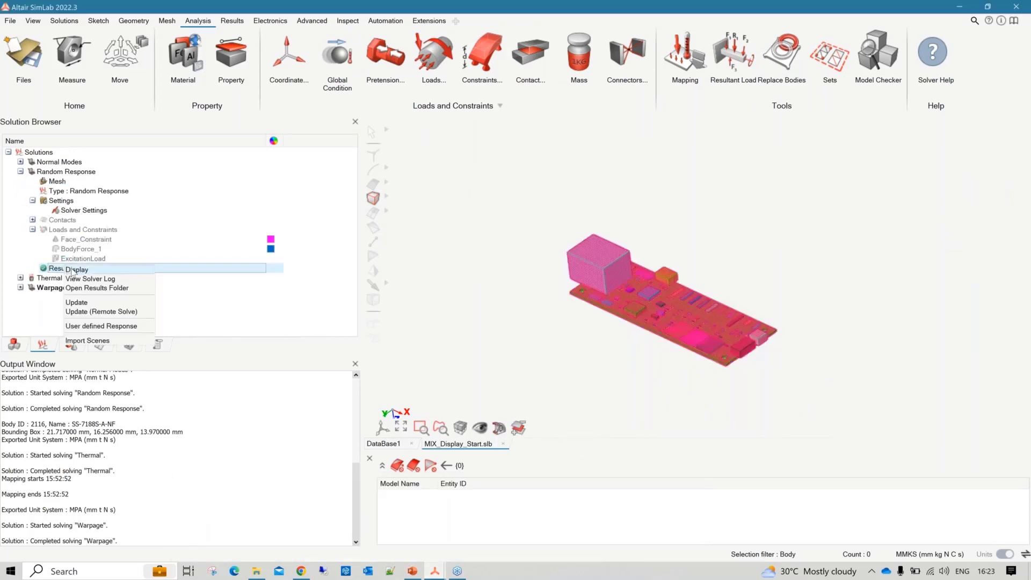
left_click(76, 270)
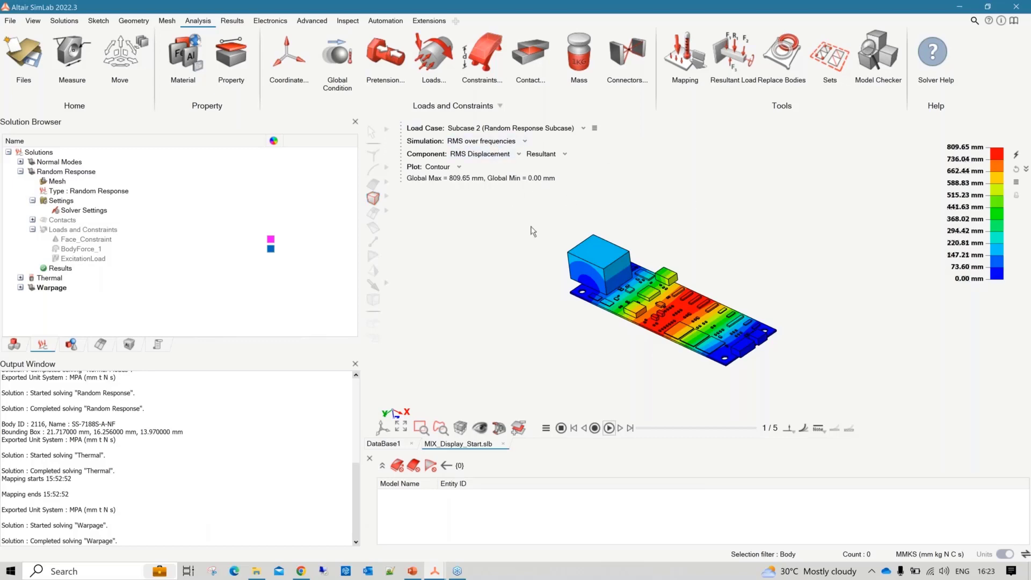
scroll(681, 257, "down", 2)
middle_click_drag(678, 253, 460, 257)
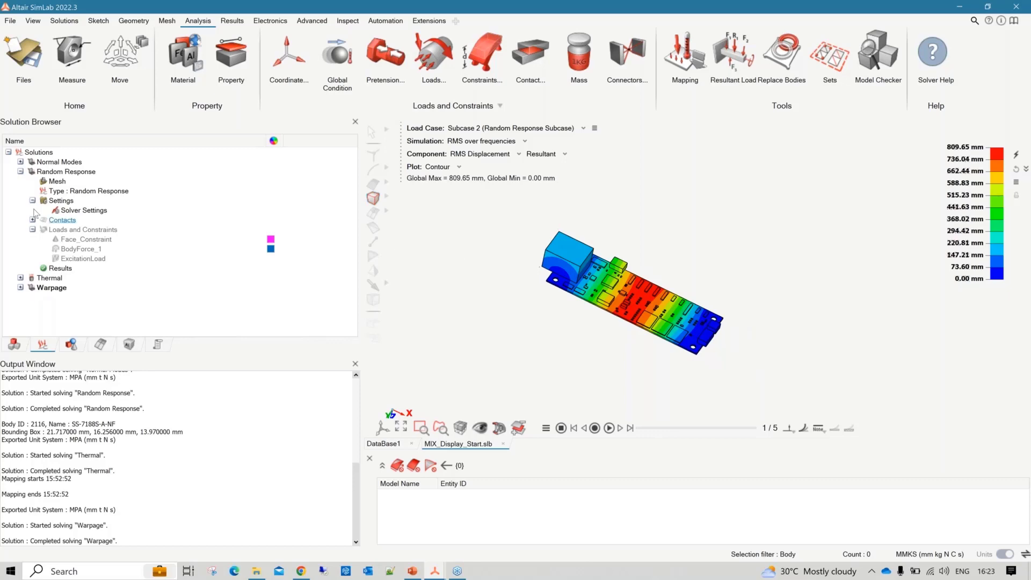
left_click(20, 172)
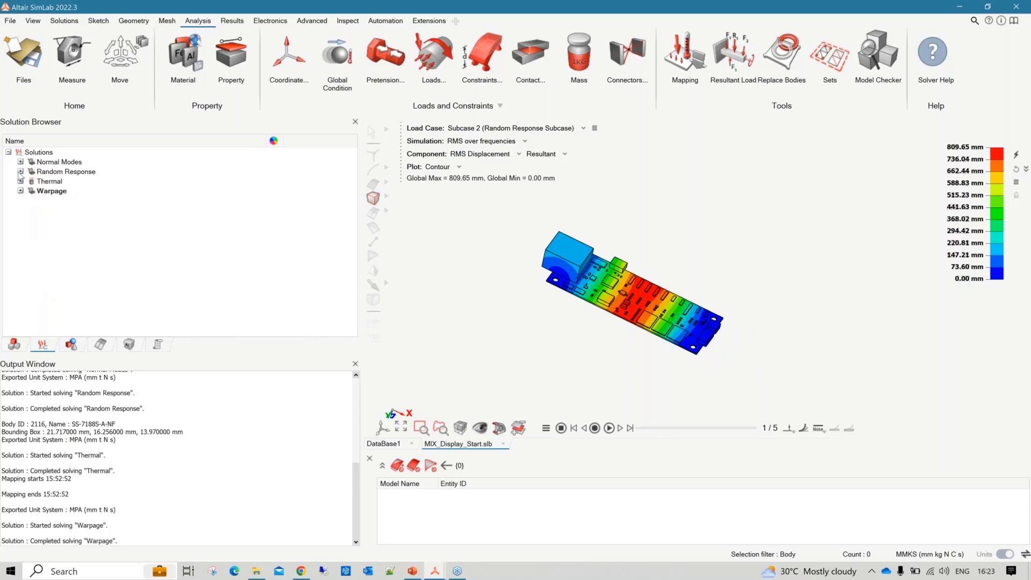
Switch to the PowerPoint presentation and look through the slides from the Random Response section onward
left_click(413, 573)
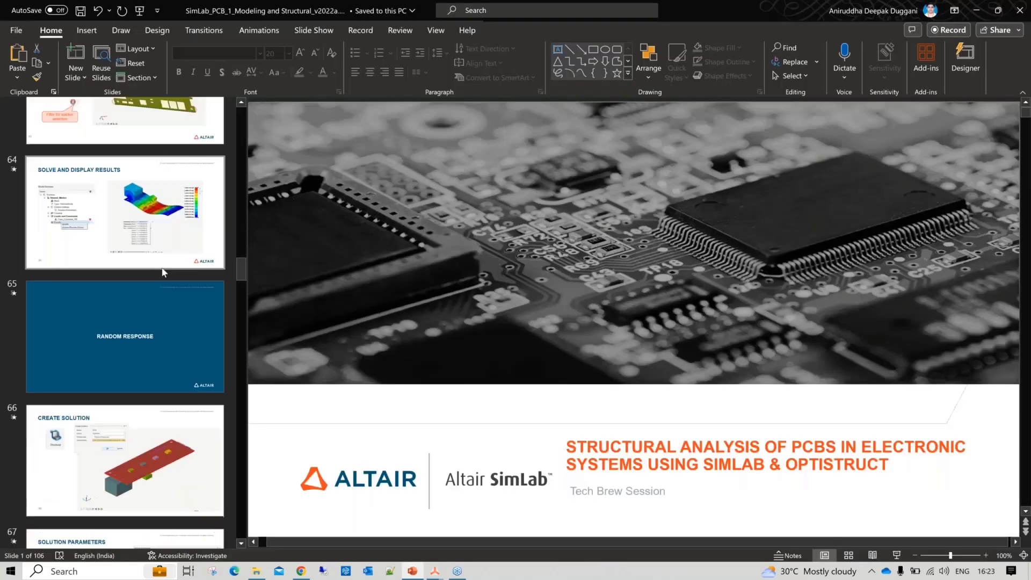
scroll(147, 473, "down", 5)
left_click(147, 472)
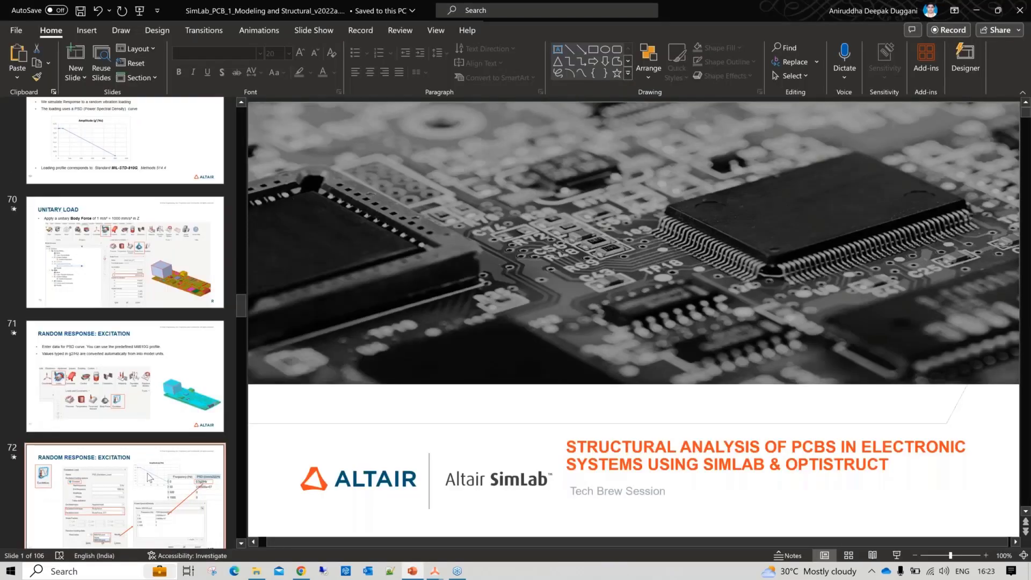
scroll(130, 407, "down", 5)
left_click(131, 406)
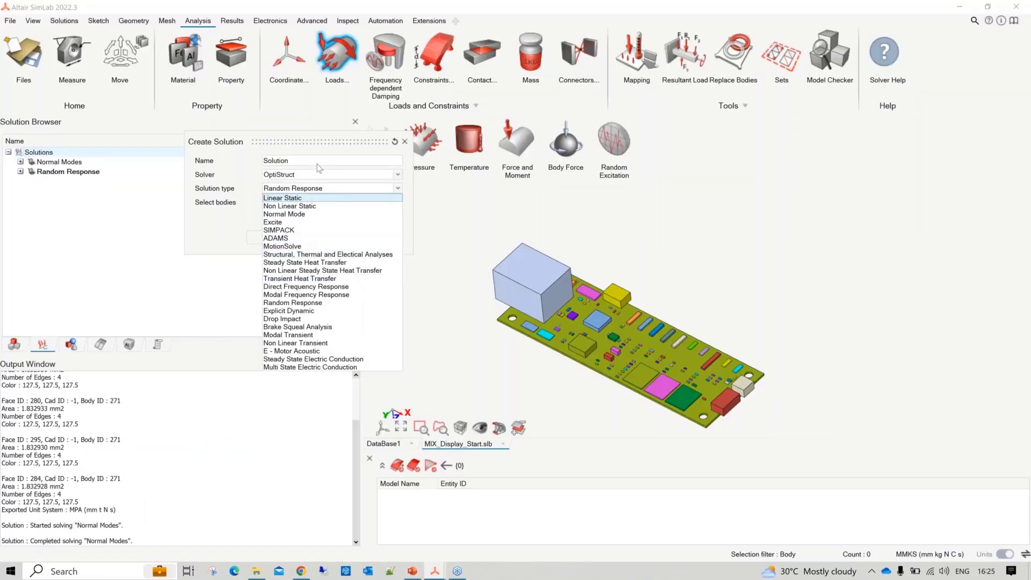
Name the new OptiStruct solution Thermal and set its solution type to Steady State Heat Transfer
left_click(316, 164)
double_click(291, 161)
type("The")
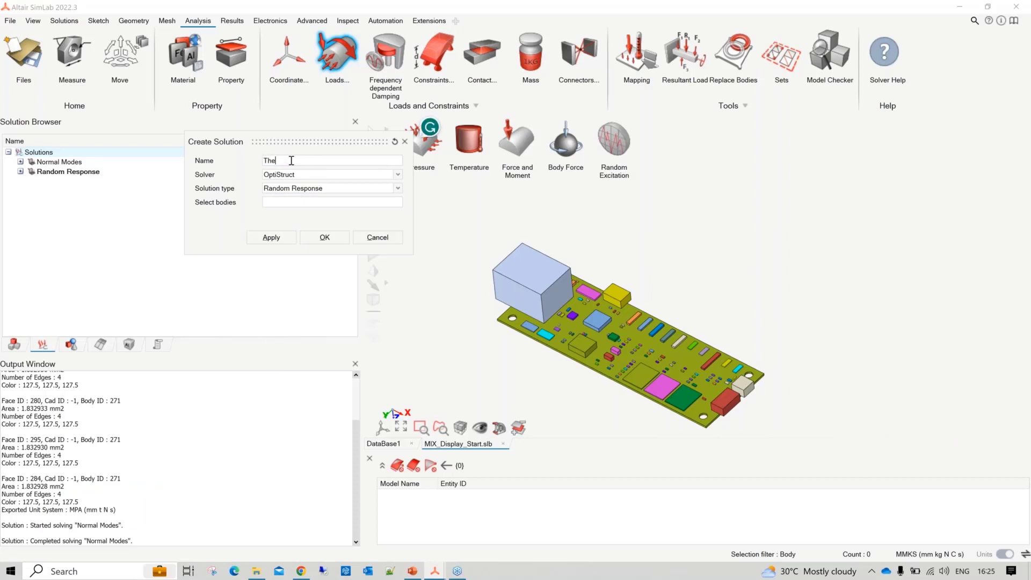
type("rmal")
left_click(287, 189)
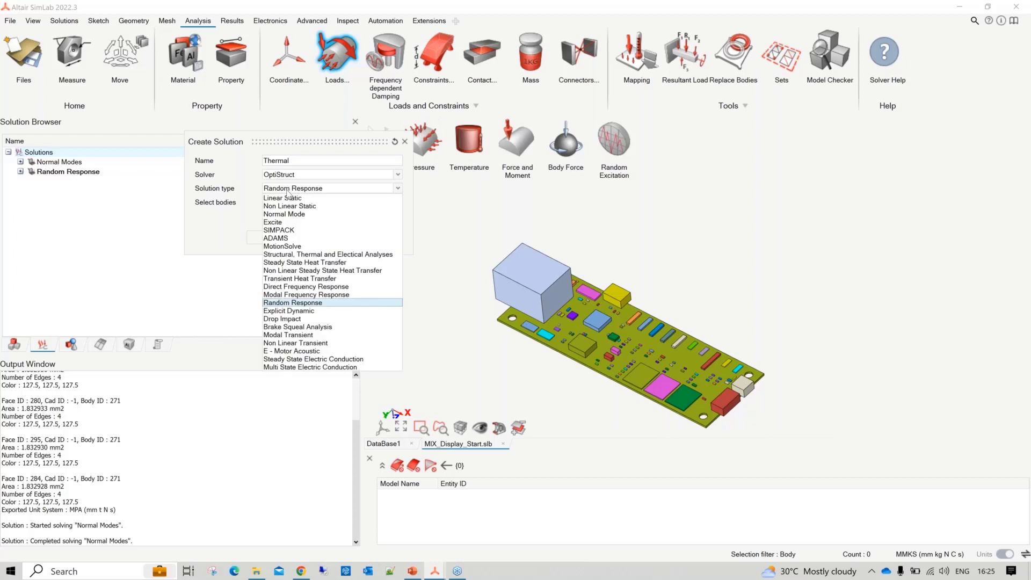
left_click(297, 263)
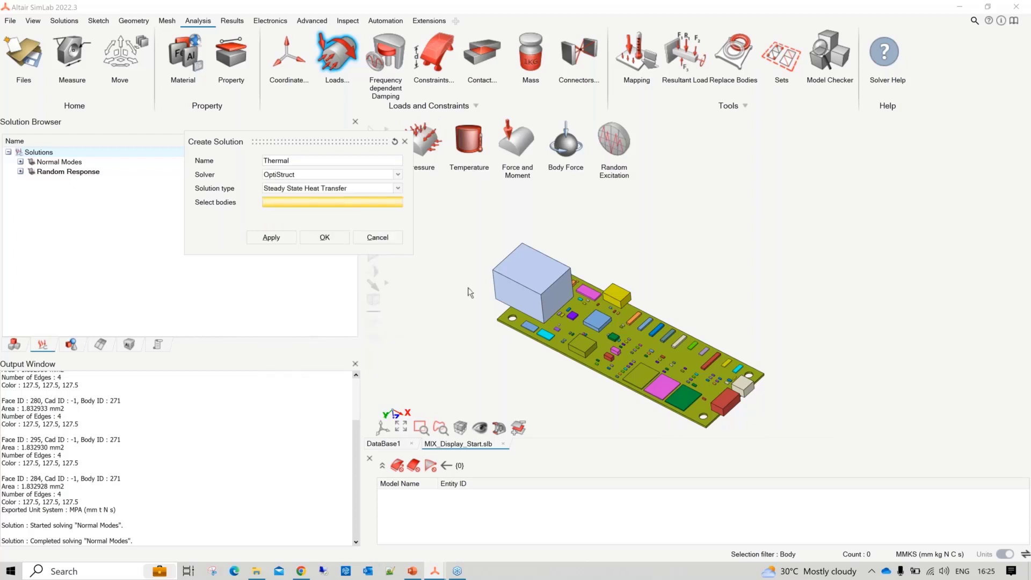
Show the MIX_Display_v1_simplified2_VM model from the assembly and turn on its element edge display
left_click(14, 346)
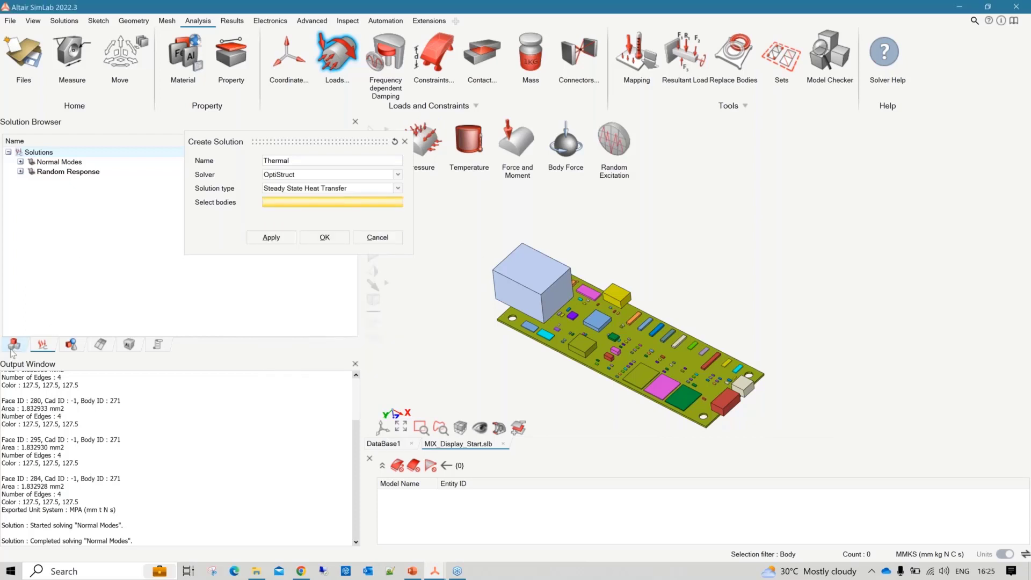
left_click(31, 202)
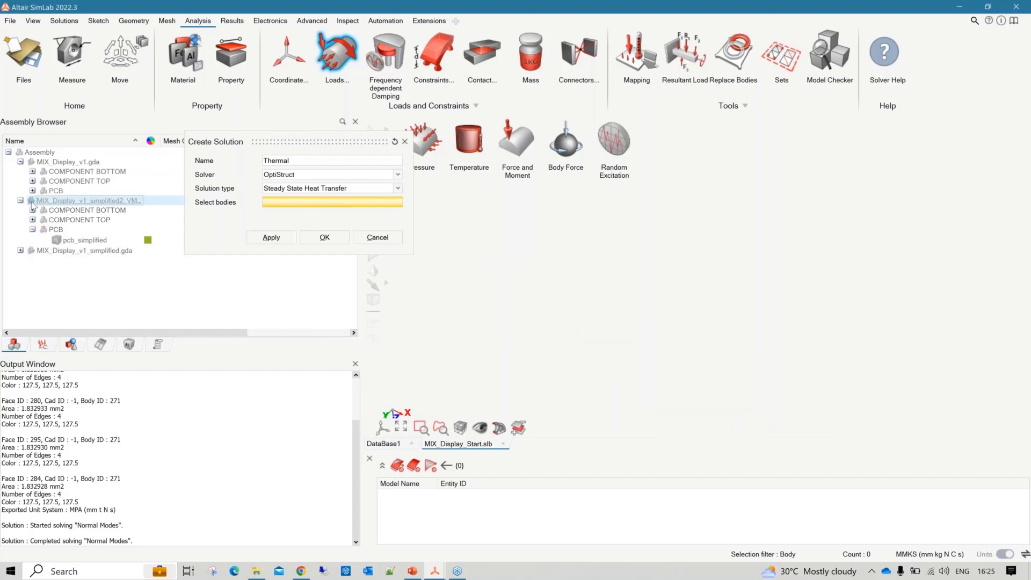
left_click(460, 428)
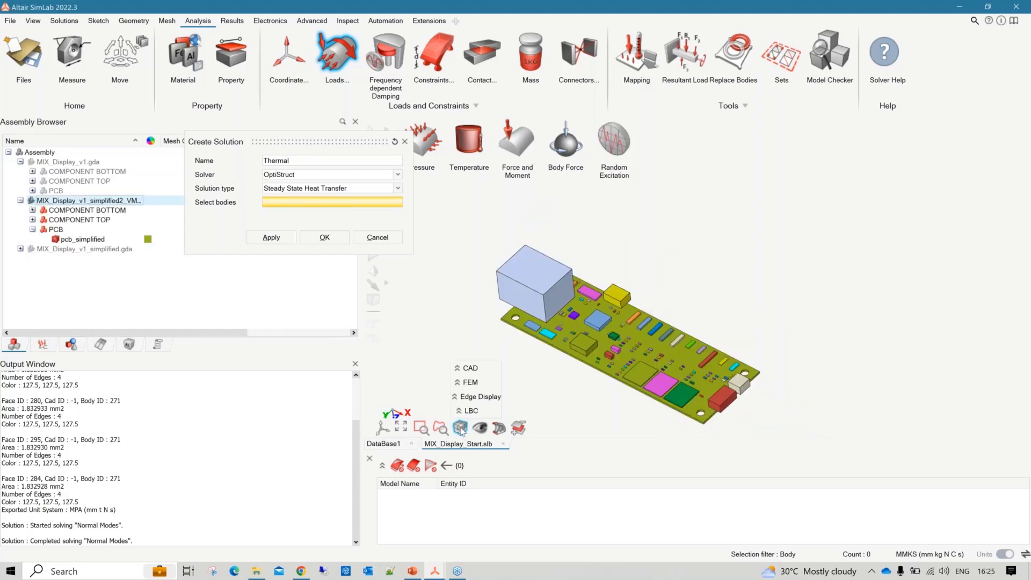
left_click(475, 398)
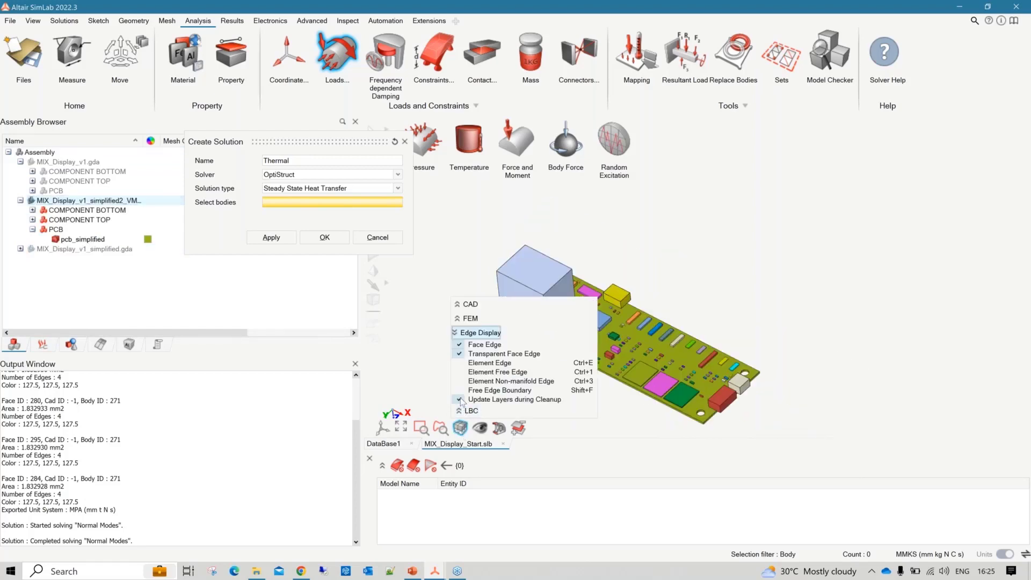
left_click(486, 363)
Select all bodies of the meshed board assembly and create the Thermal solution with them
left_click_drag(354, 126, 354, 129)
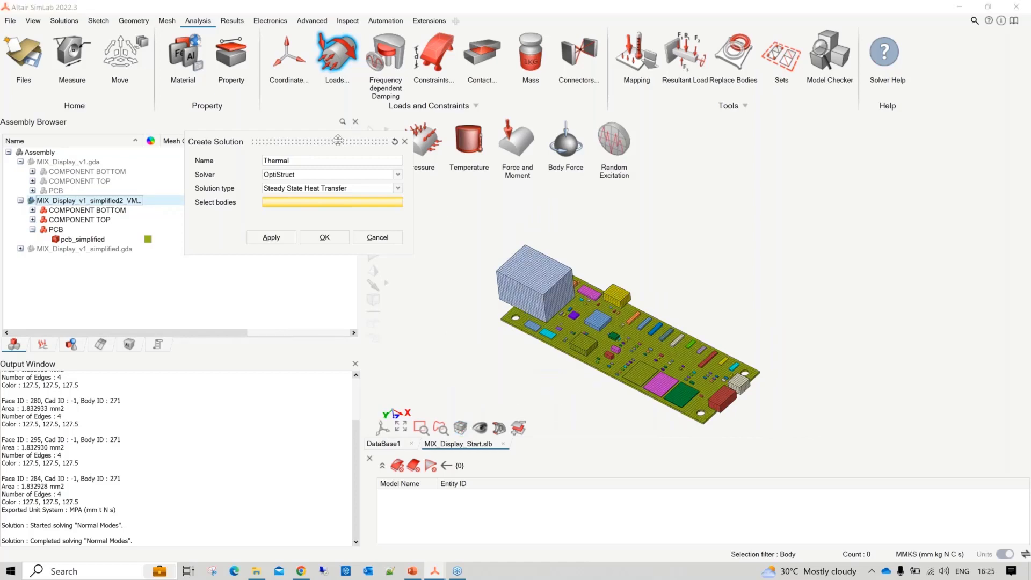
left_click_drag(445, 228, 779, 435)
left_click(283, 239)
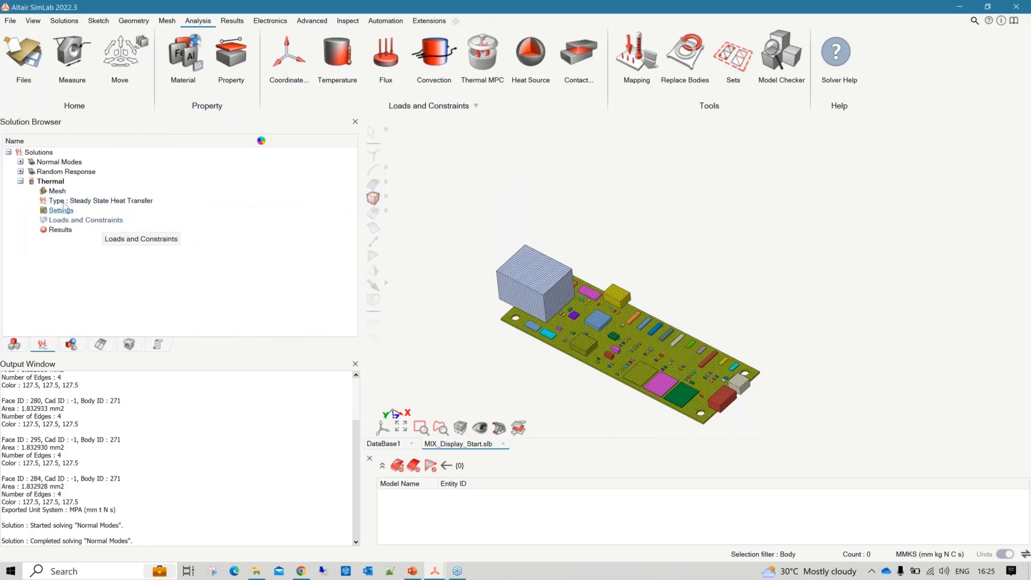
Add initial conditions to the Thermal solution and apply a uniform initial temperature of 25 C to all bodies
right_click(53, 181)
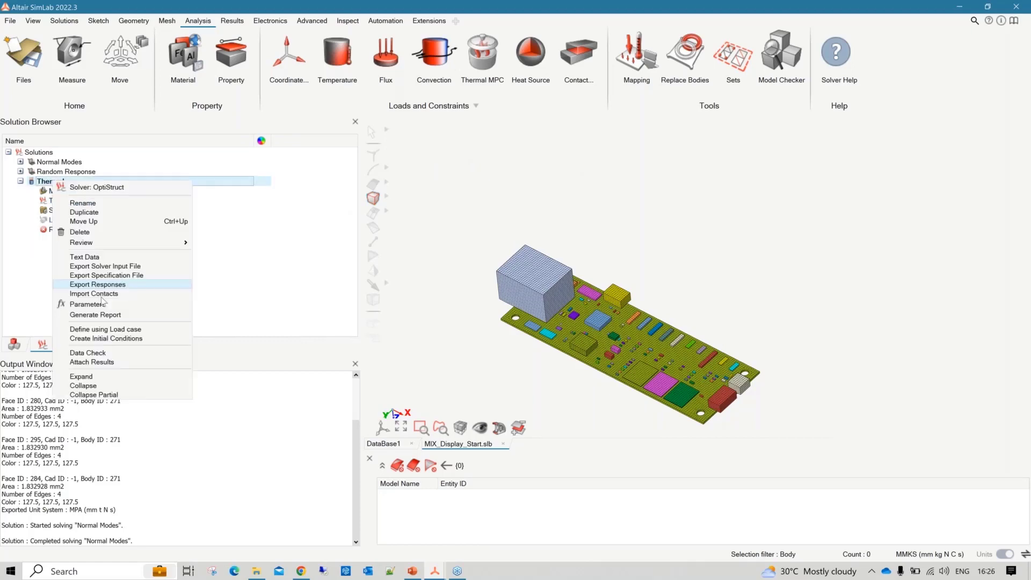
left_click(106, 338)
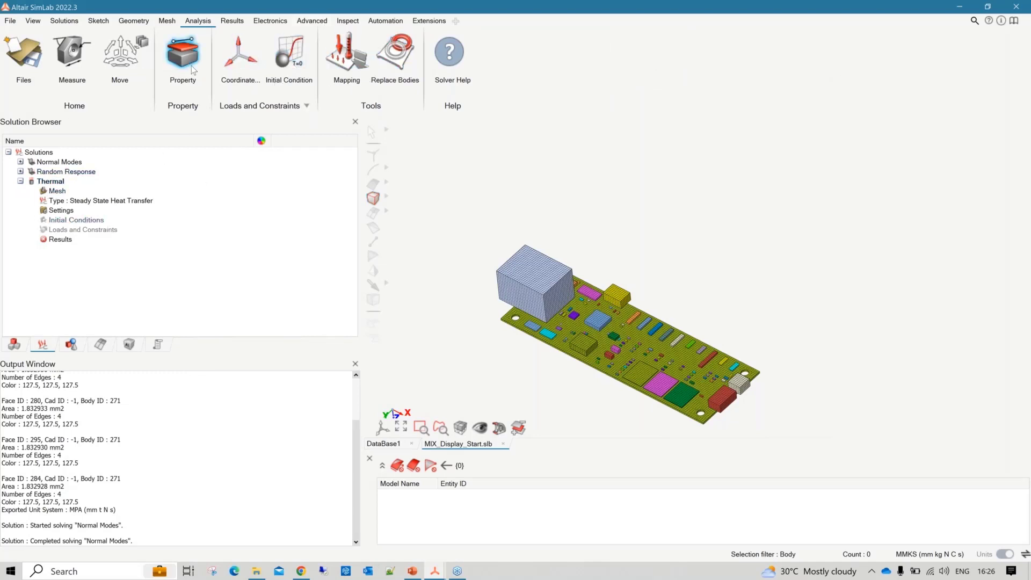
left_click(290, 56)
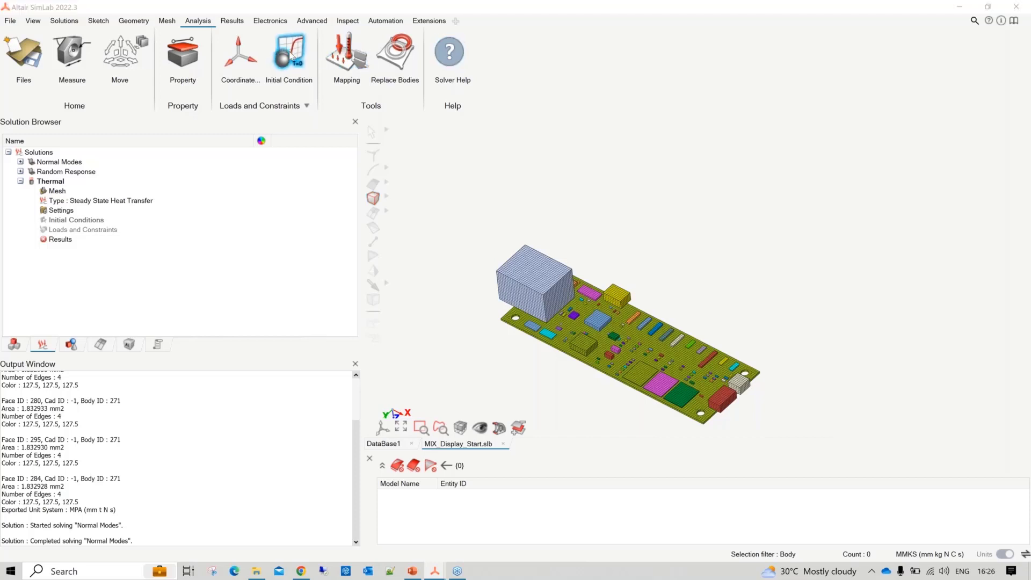
left_click(443, 220)
key("ctrl+a")
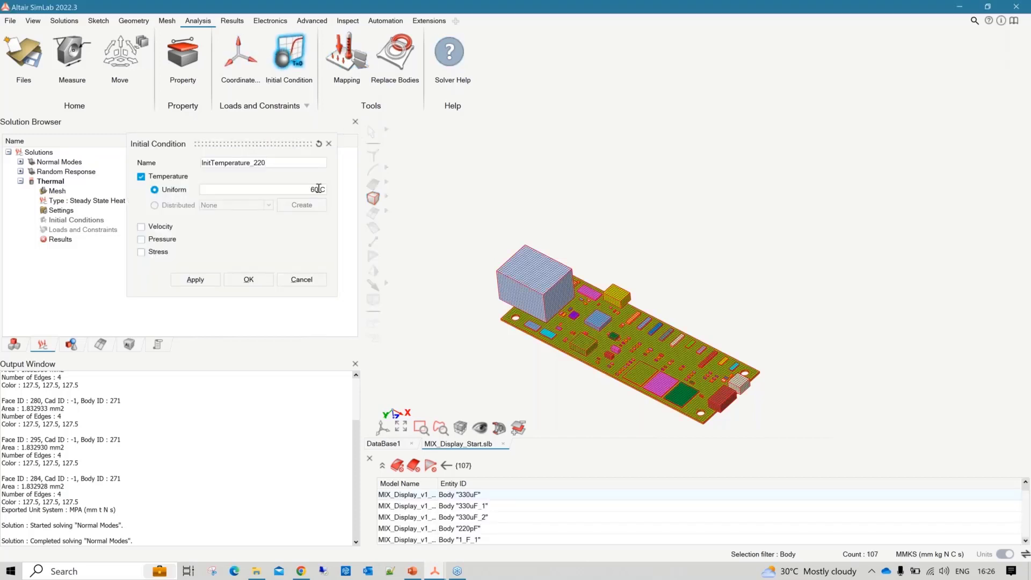
double_click(319, 189)
type("25")
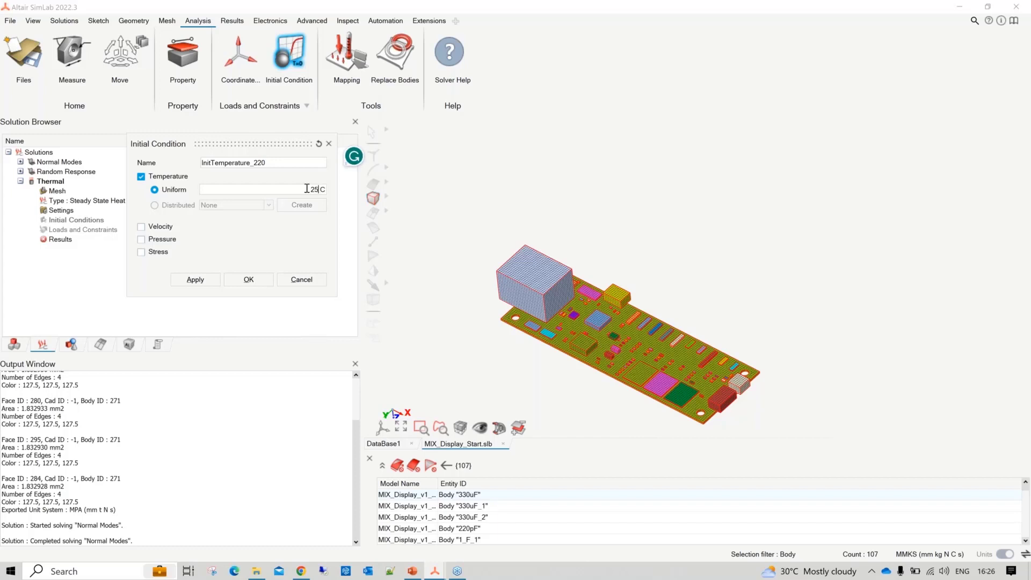
left_click(249, 279)
left_click(249, 279)
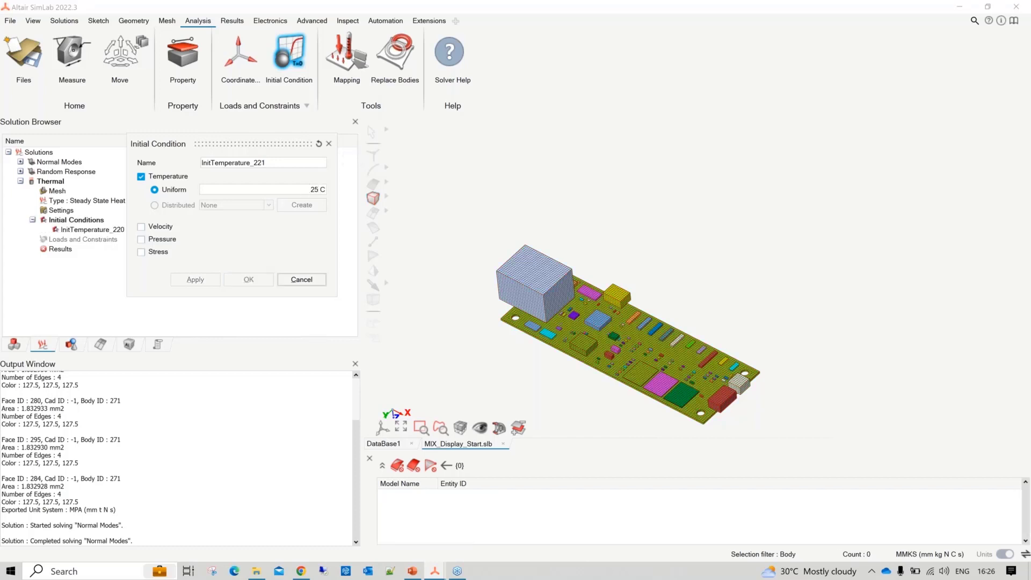
left_click(301, 279)
Make the Thermal loads and constraints current and apply uniform convection to all bodies with temperature 25 C and film coefficient 0.025
right_click(105, 241)
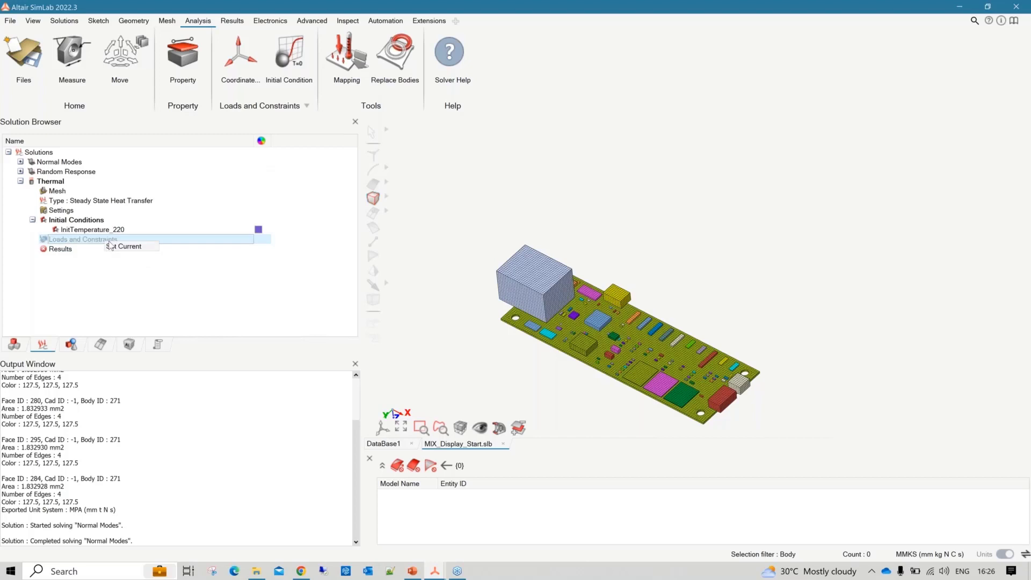
left_click(123, 247)
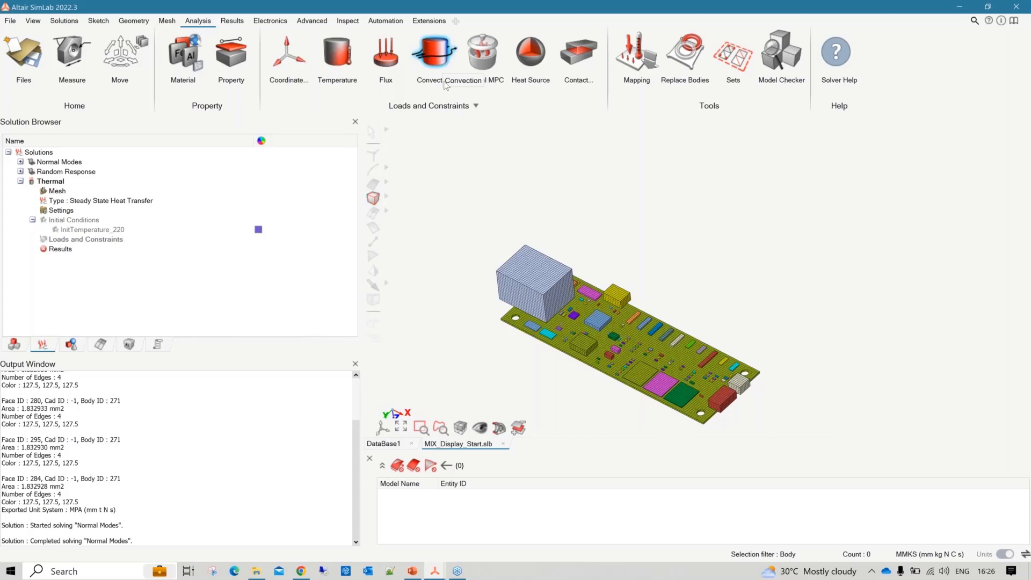
left_click(441, 55)
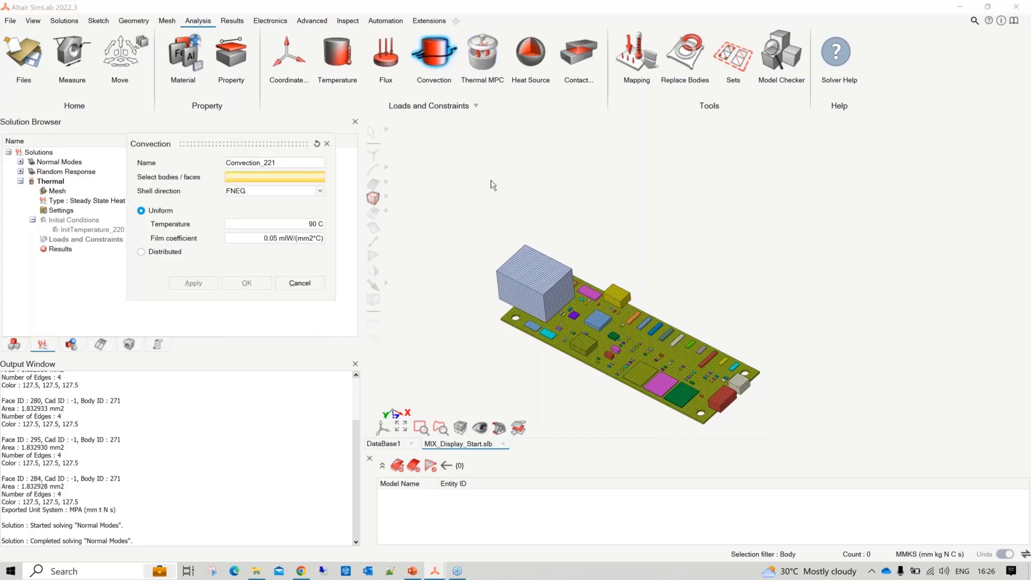
left_click_drag(481, 165, 866, 401)
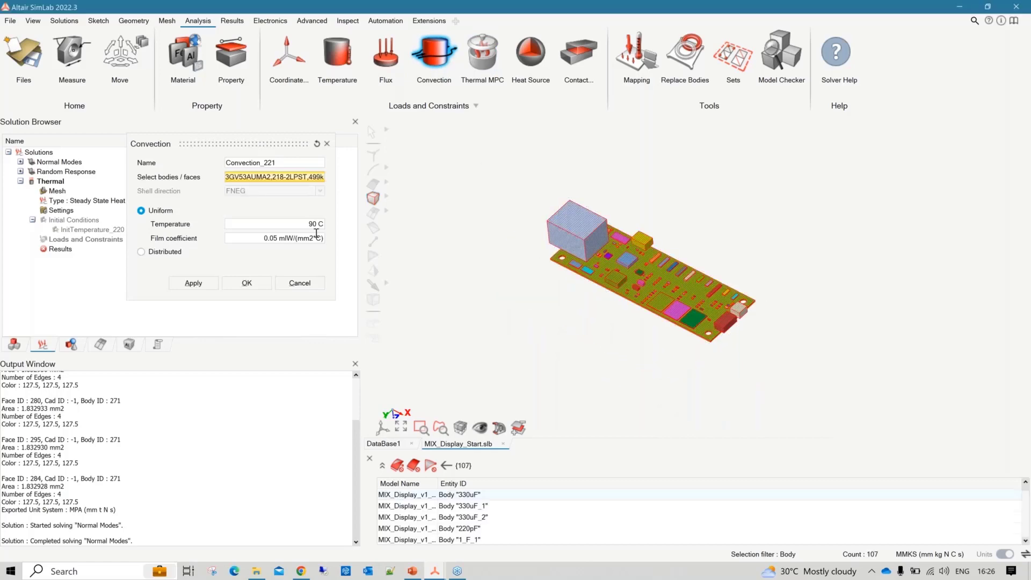
double_click(287, 219)
type("25")
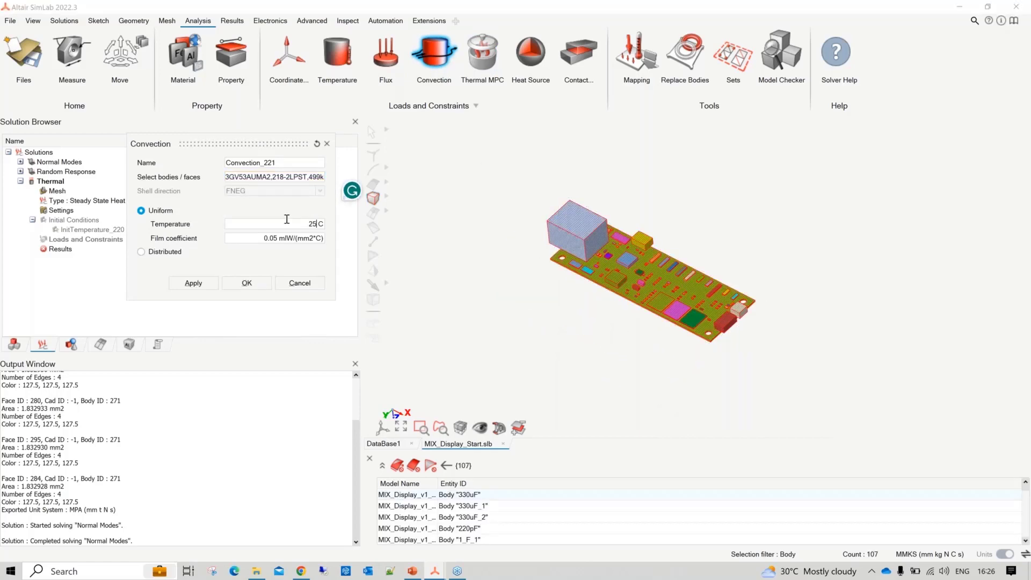
double_click(274, 236)
type("0.05")
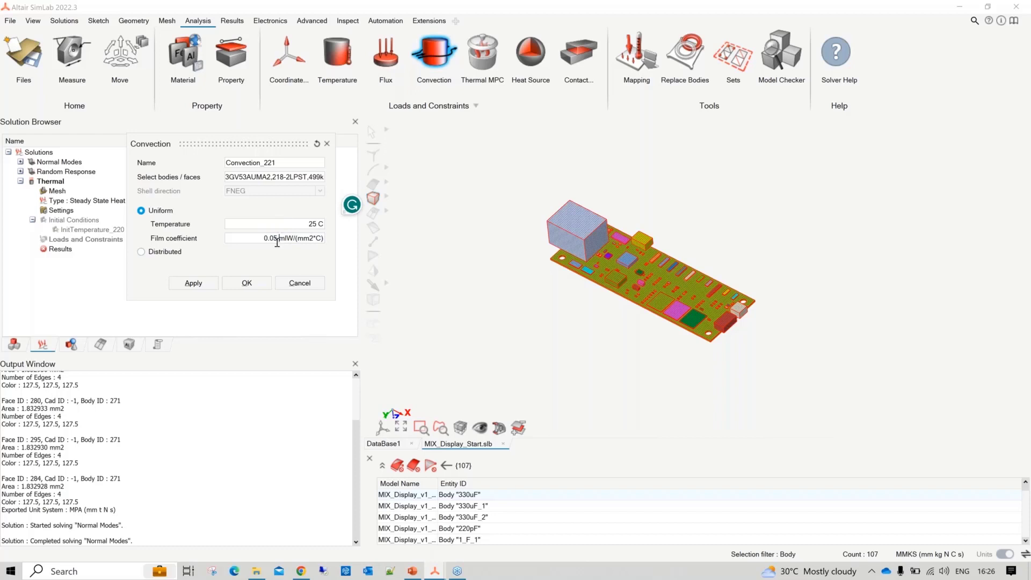
key("BackSpace")
key("BackSpace")
key("BackSpace")
key("BackSpace")
type("0.025")
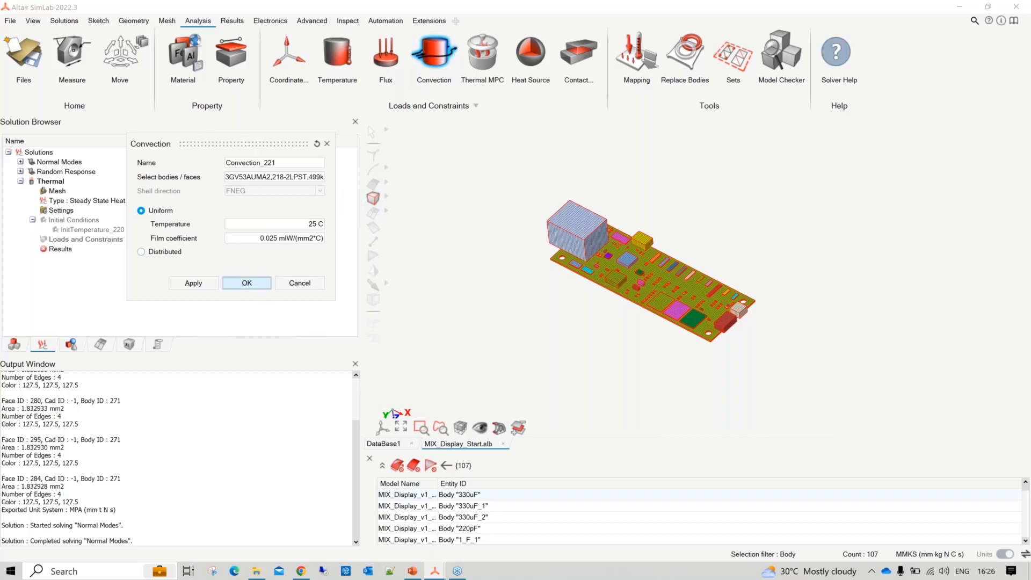
left_click(246, 283)
key("Escape")
Isolate the large box-shaped component and apply a 120 C temperature constraint to all six of its faces
key("i")
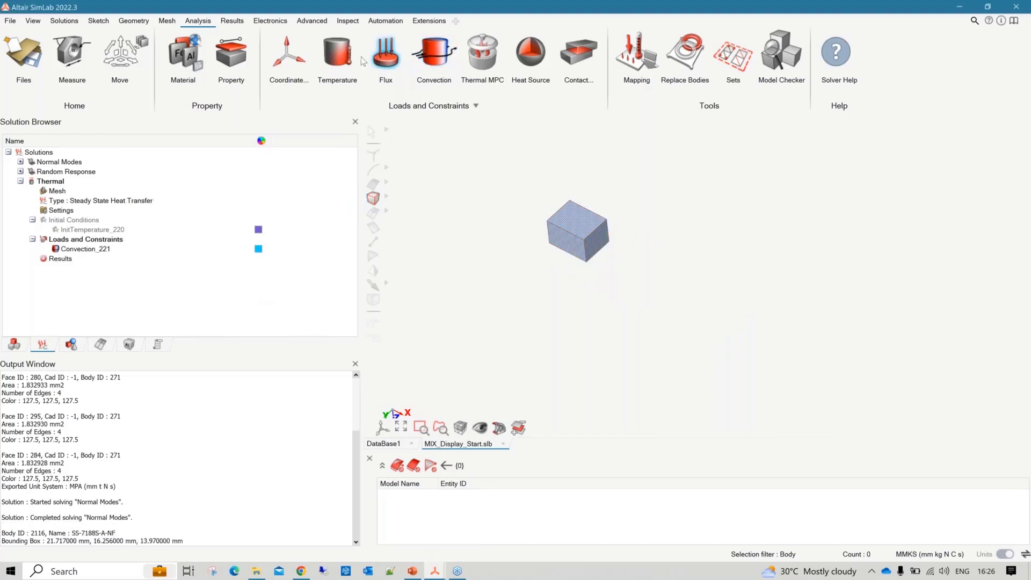
left_click(350, 61)
left_click_drag(502, 175, 662, 282)
double_click(289, 191)
type("120 C")
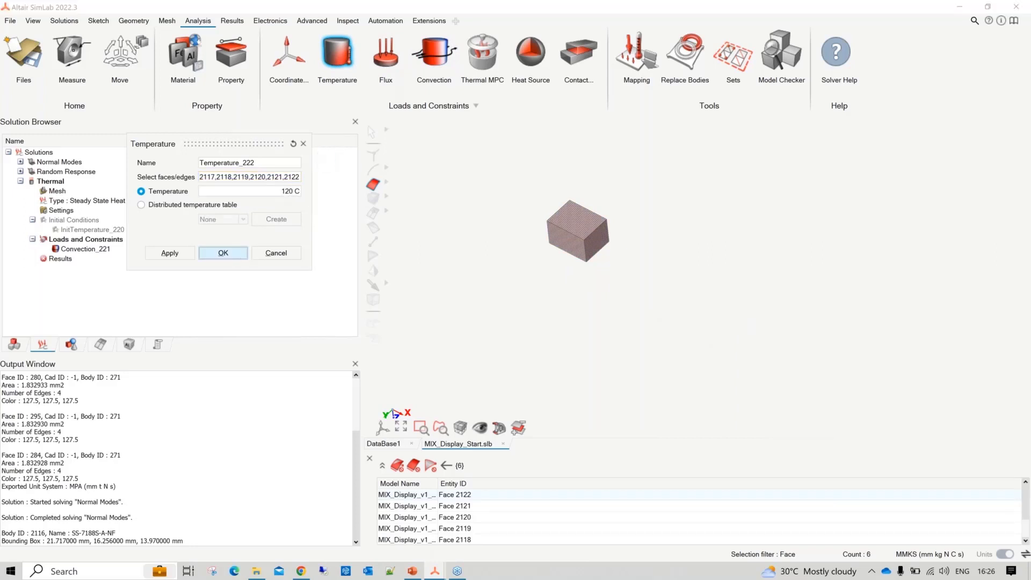
left_click(222, 253)
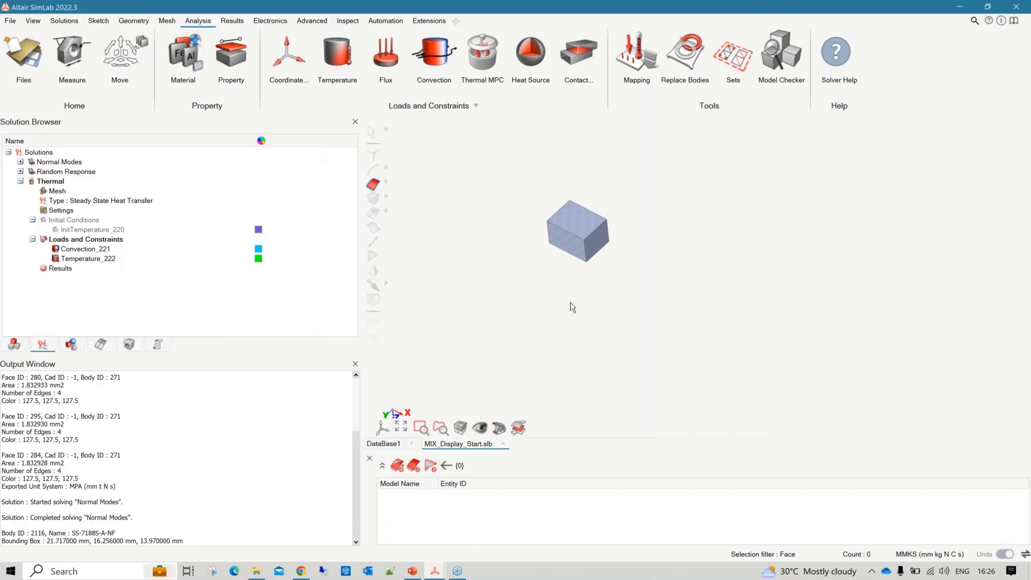
Start an automatic face-to-face contact definition covering all bodies and redisplay the full model
left_click(569, 60)
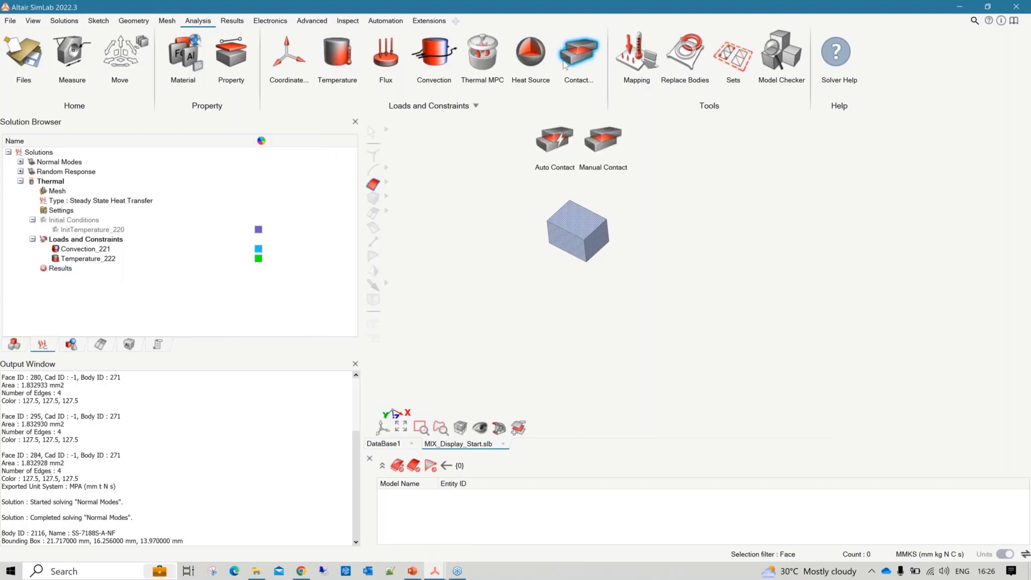
left_click(552, 144)
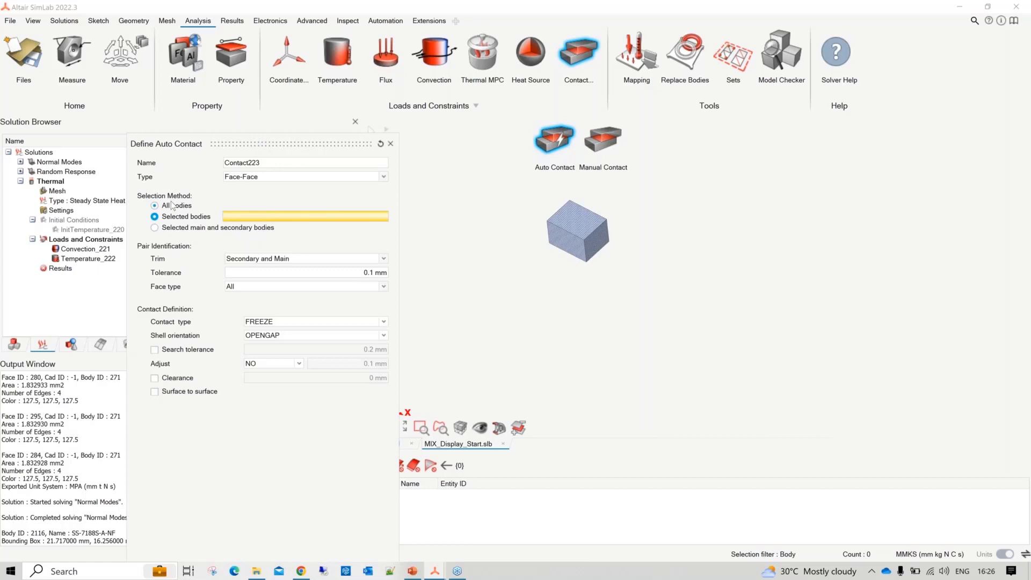
left_click(171, 205)
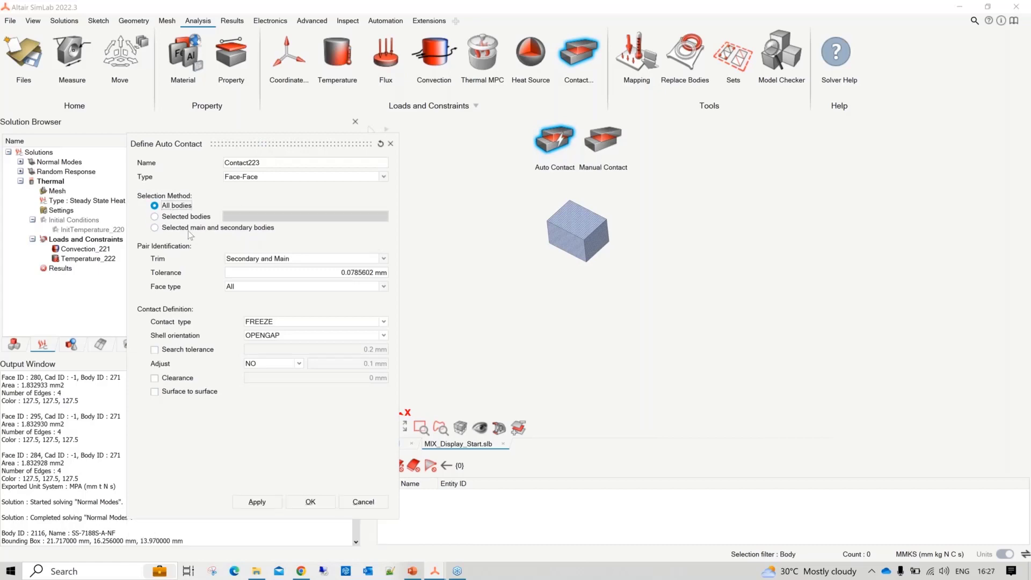
right_click(524, 279)
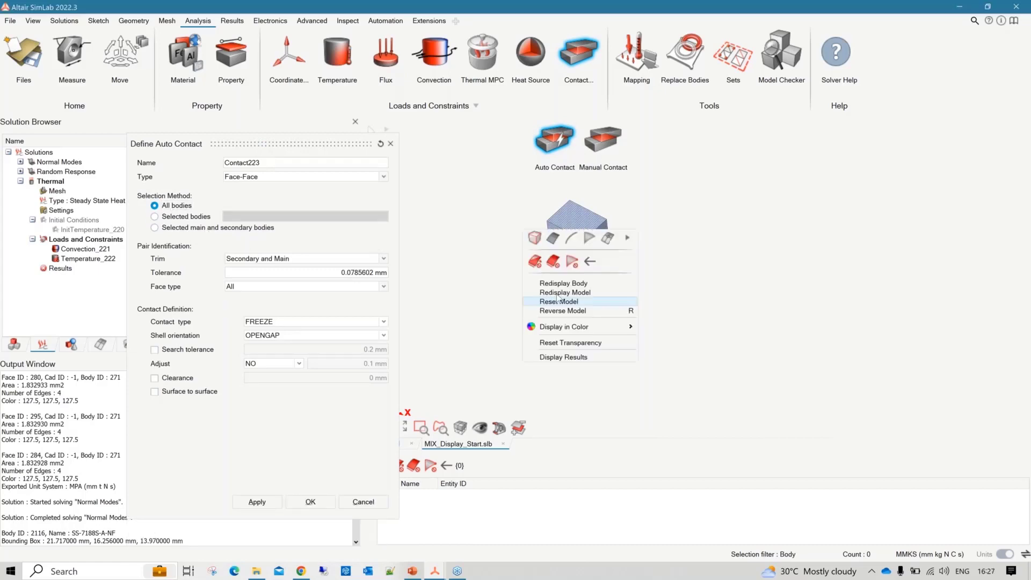
left_click(553, 294)
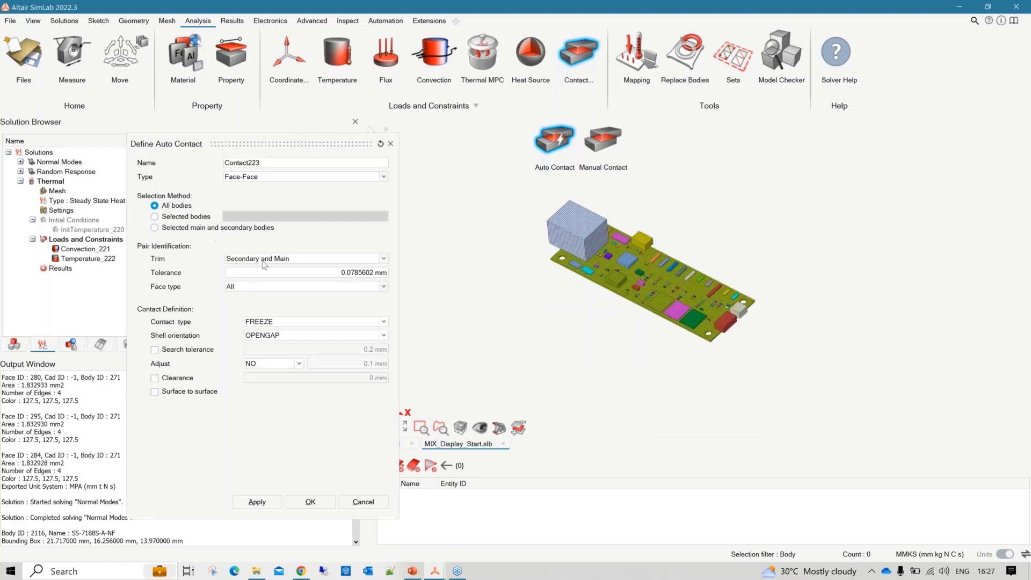
Set the contact type to USE_CONTACT_PARAMS, check the user-defined thermal conductance, and create the automatic contacts
left_click(267, 324)
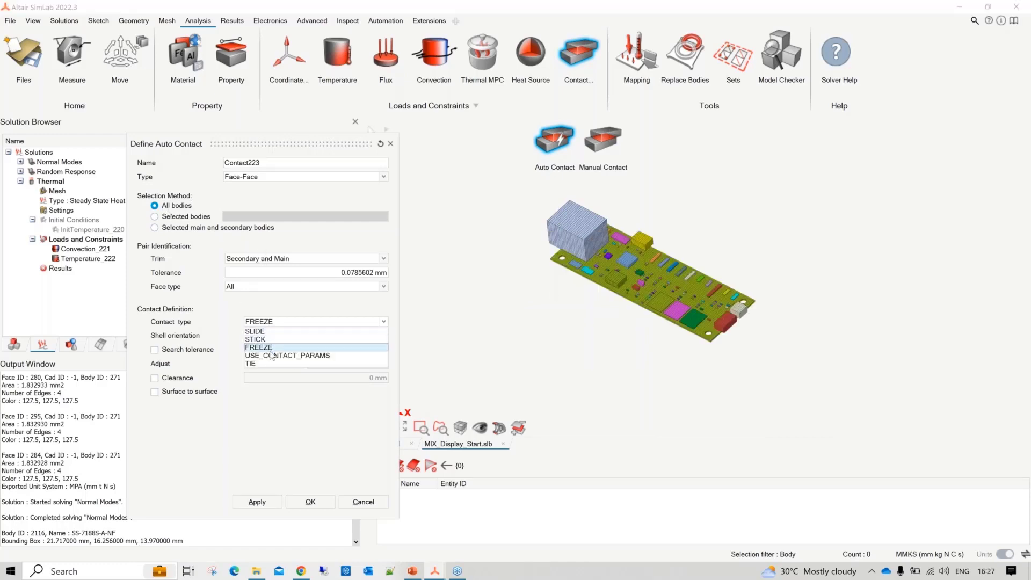
left_click(278, 357)
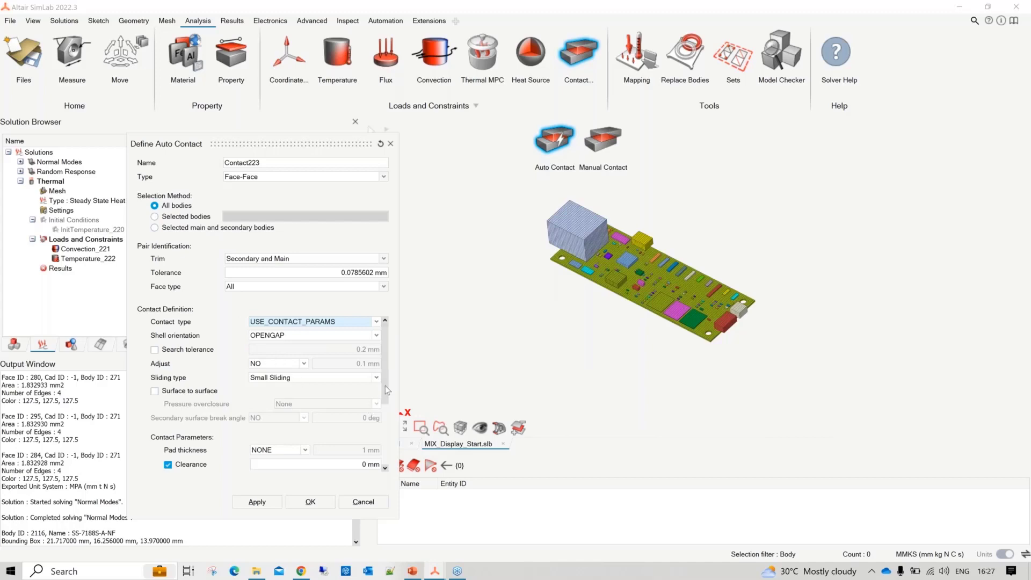
left_click_drag(385, 355, 378, 400)
left_click(201, 364)
scroll(378, 400, "down", 1)
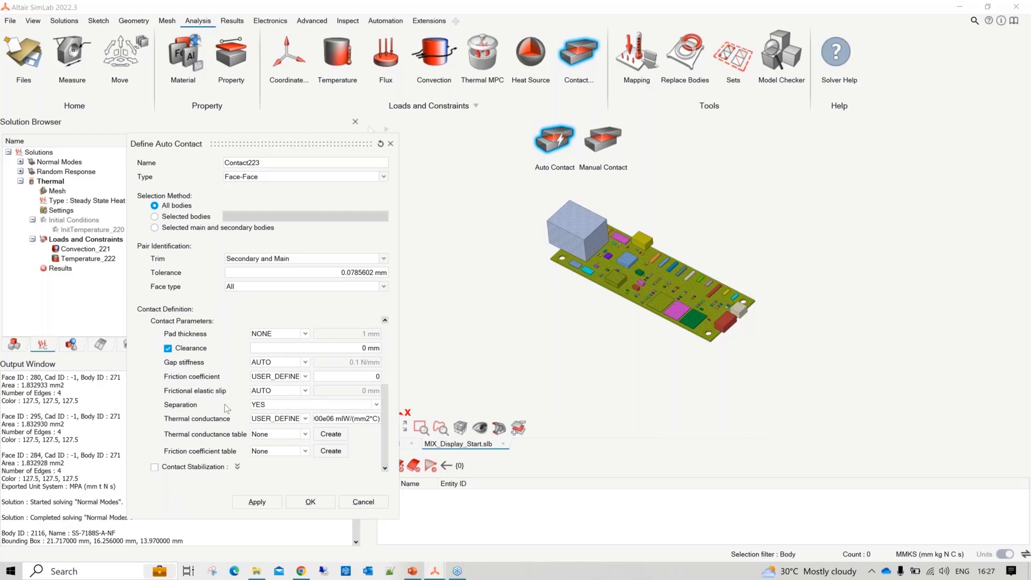
left_click(321, 418)
key("Left")
key("Home")
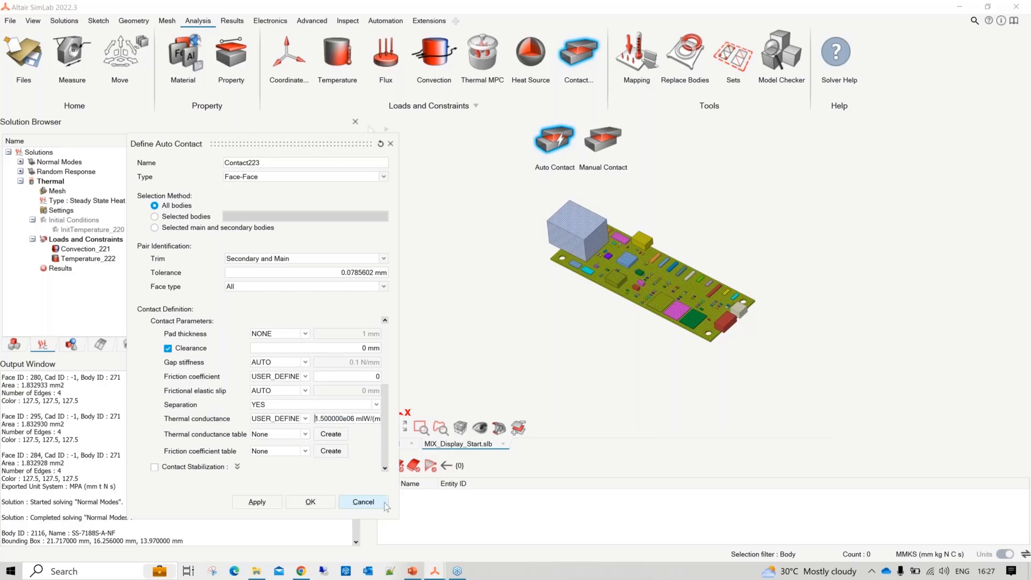
left_click(322, 500)
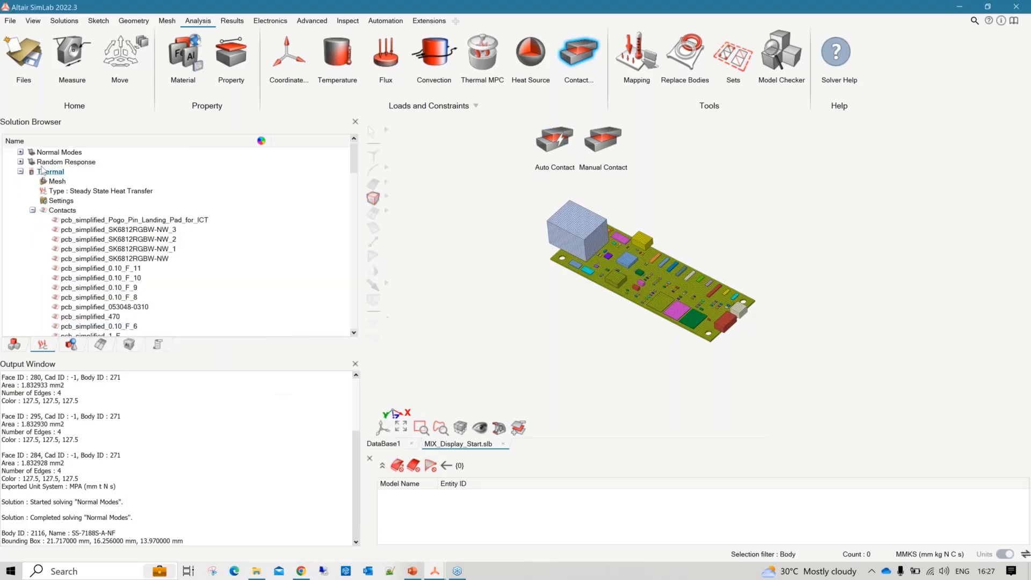
Collapse the Thermal solution's contact list and solve the analysis locally by updating its results
left_click(32, 219)
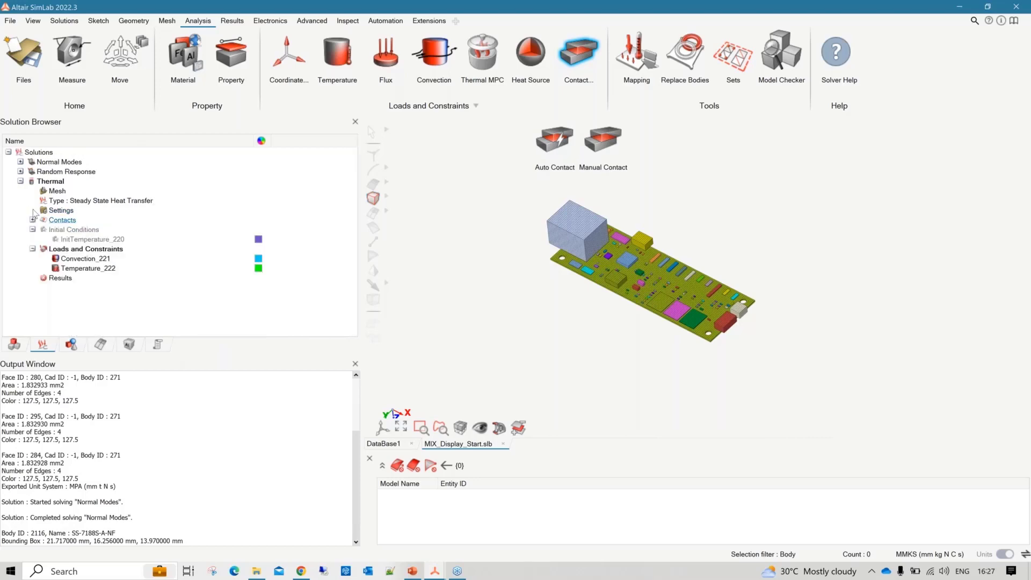
right_click(62, 278)
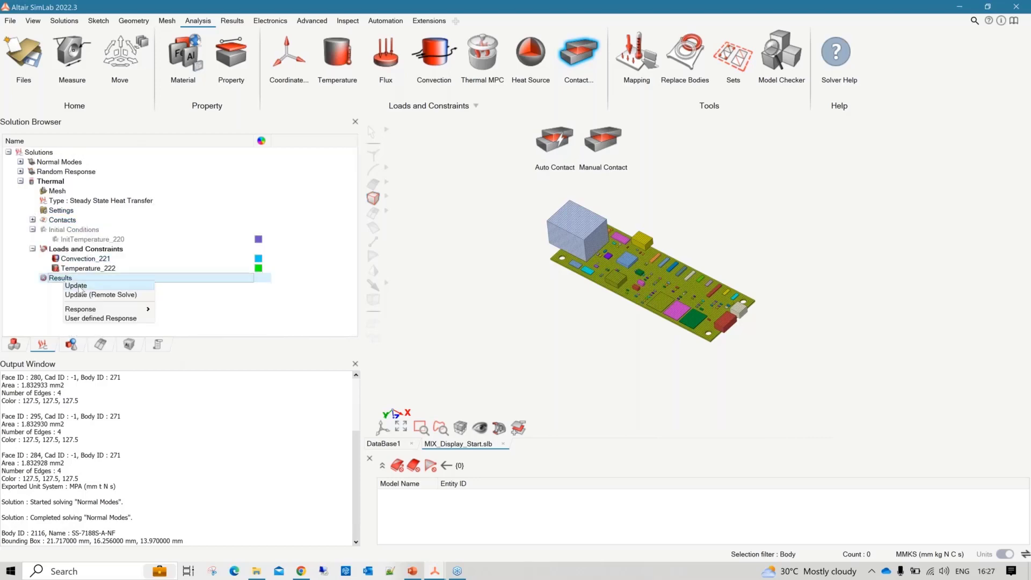
left_click(78, 286)
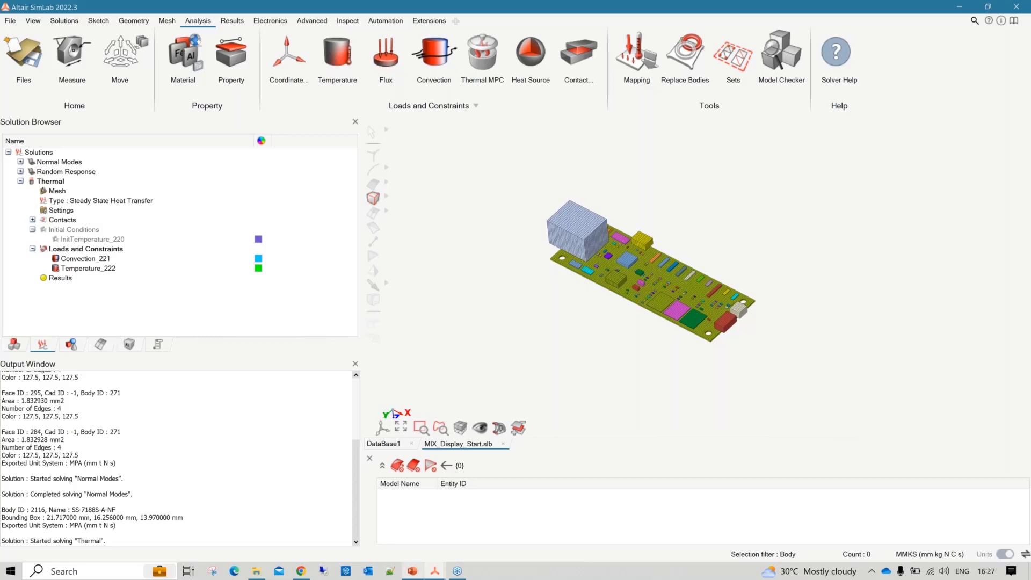
Switch to the SimLab session with the solved analyses and examine the Thermal solution's grid temperature contour on the board
left_click(436, 572)
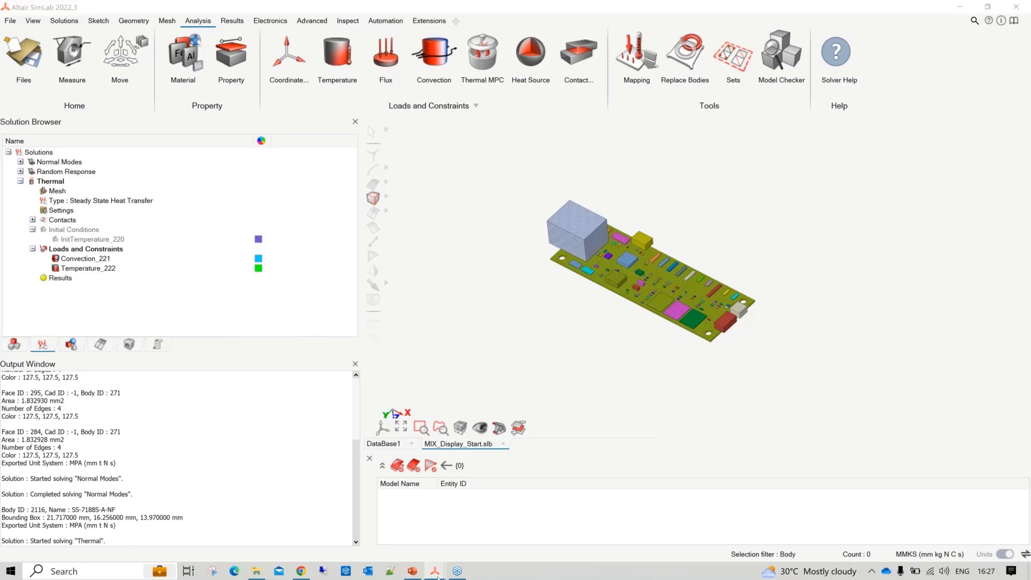
left_click(391, 534)
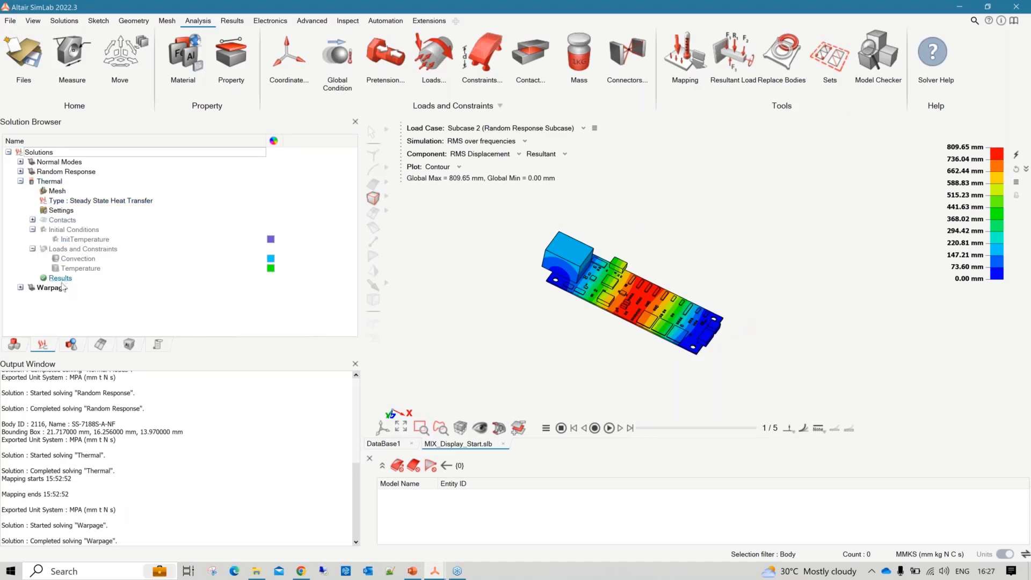
right_click(60, 278)
left_click(86, 289)
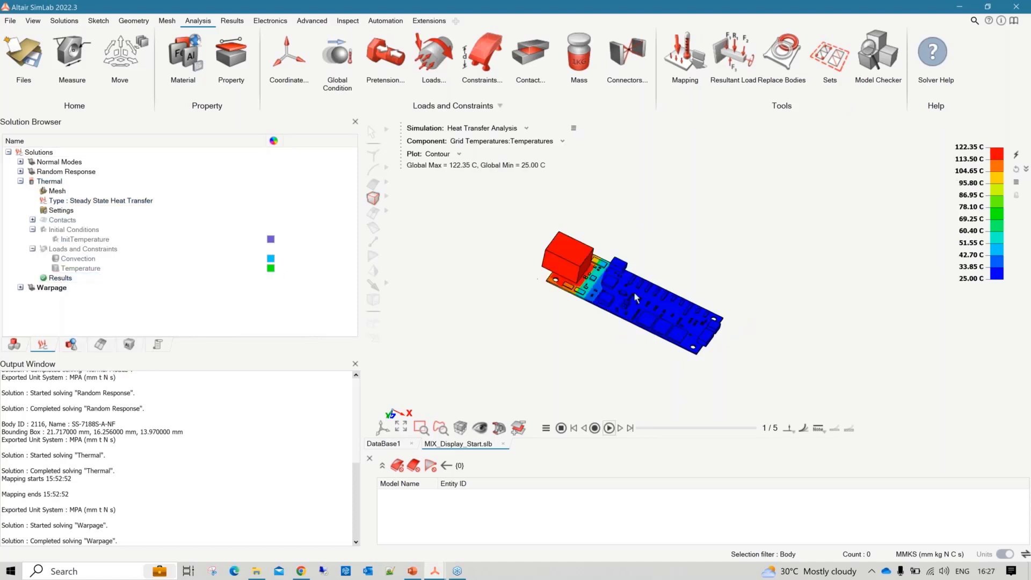
mouse_move(731, 264)
middle_mouse_down()
mouse_move(729, 274)
mouse_move(712, 268)
middle_mouse_up()
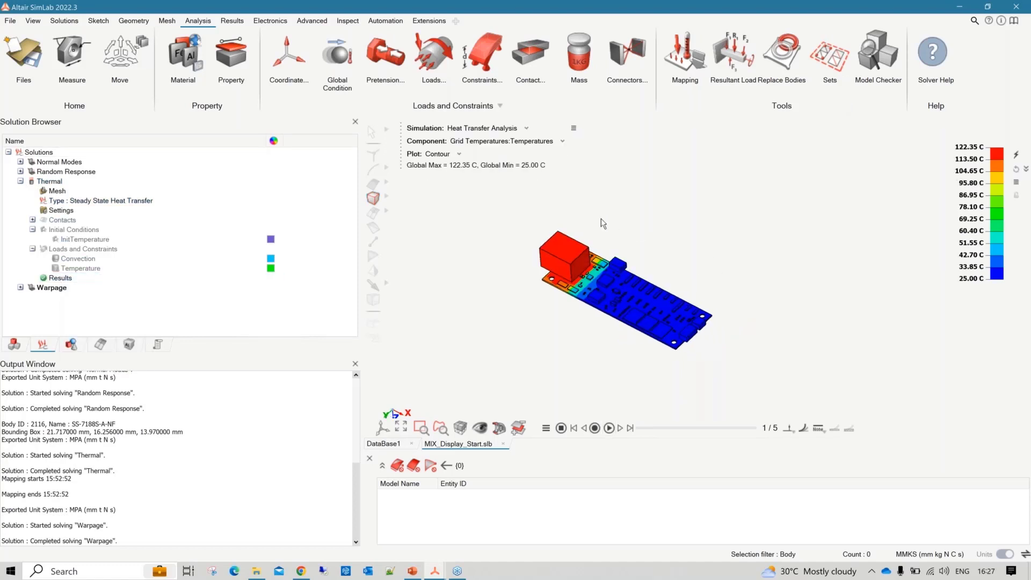
scroll(603, 223, "up", 5)
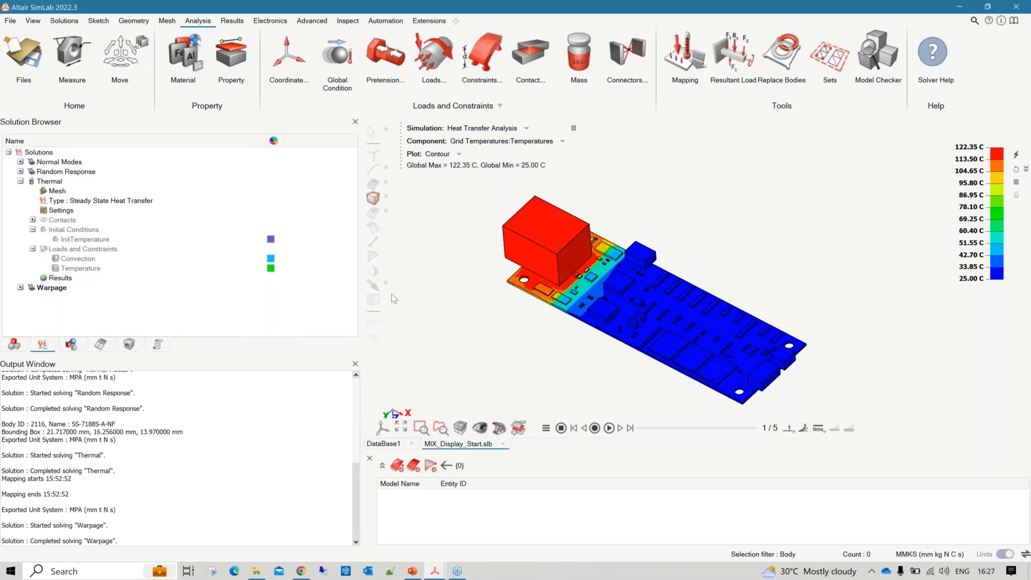
Hide the displayed thermal results and switch back to the SimLab session where the analyses are being set up
right_click(466, 248)
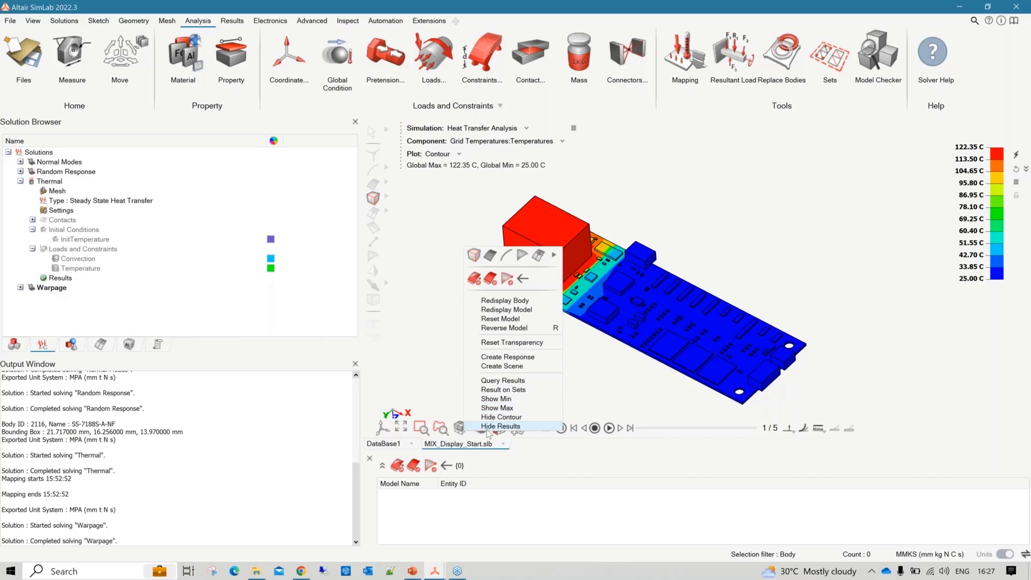
left_click(500, 426)
left_click(434, 574)
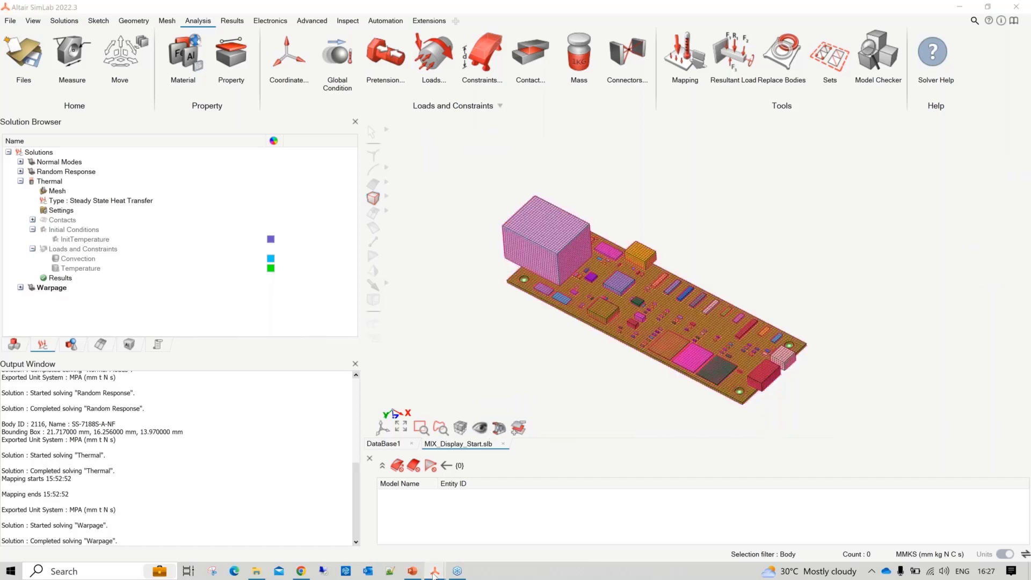
left_click(444, 501)
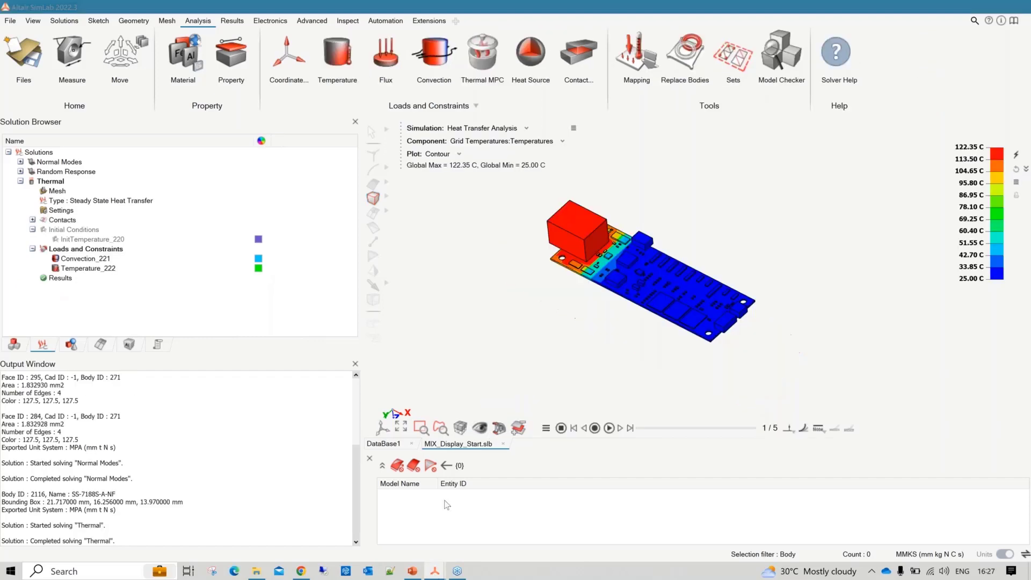
Create an OptiStruct Linear Static solution named Warpage covering all bodies, with tie contacts created between them
left_click(20, 181)
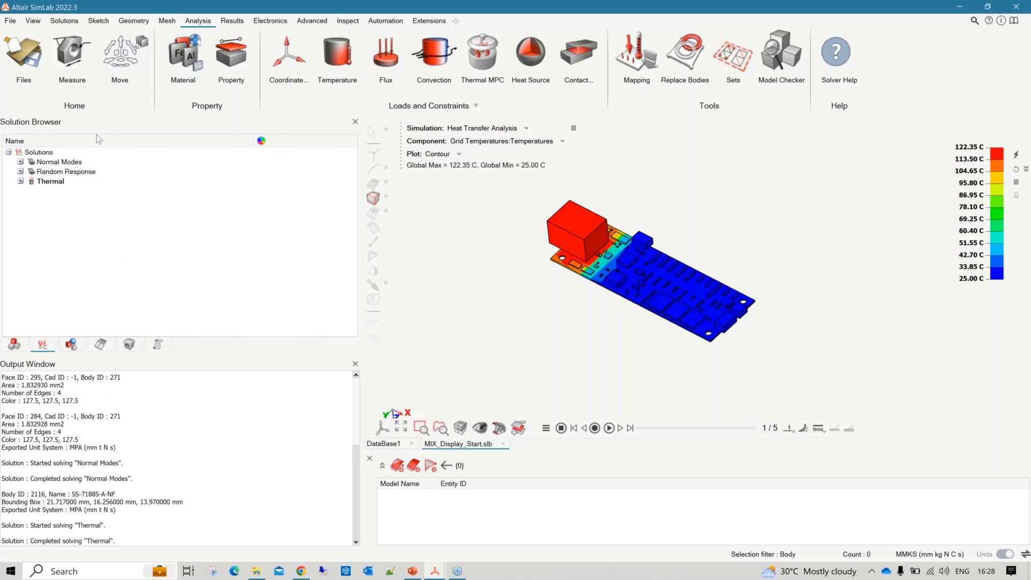
right_click(83, 154)
left_click(95, 158)
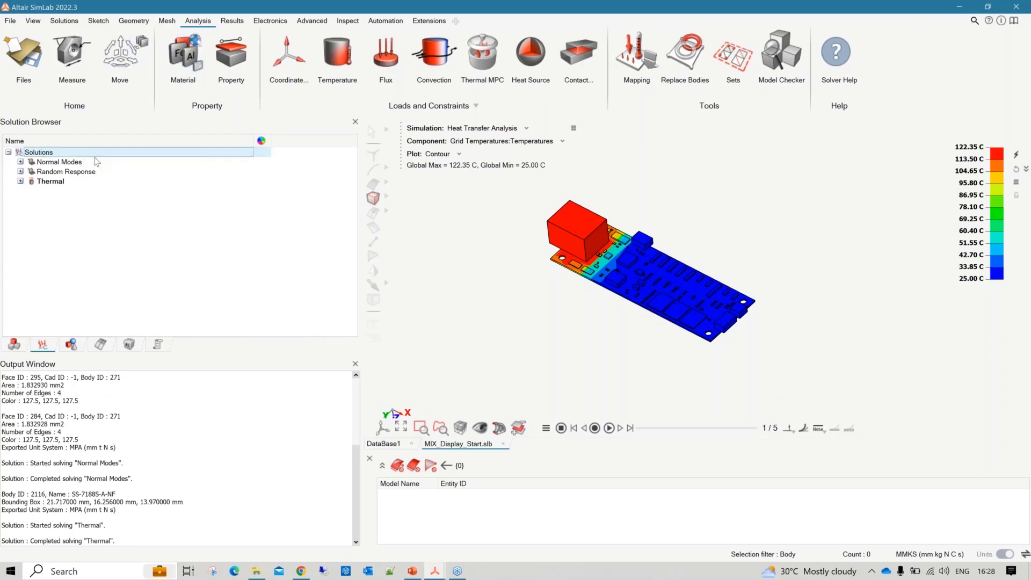
left_click(220, 190)
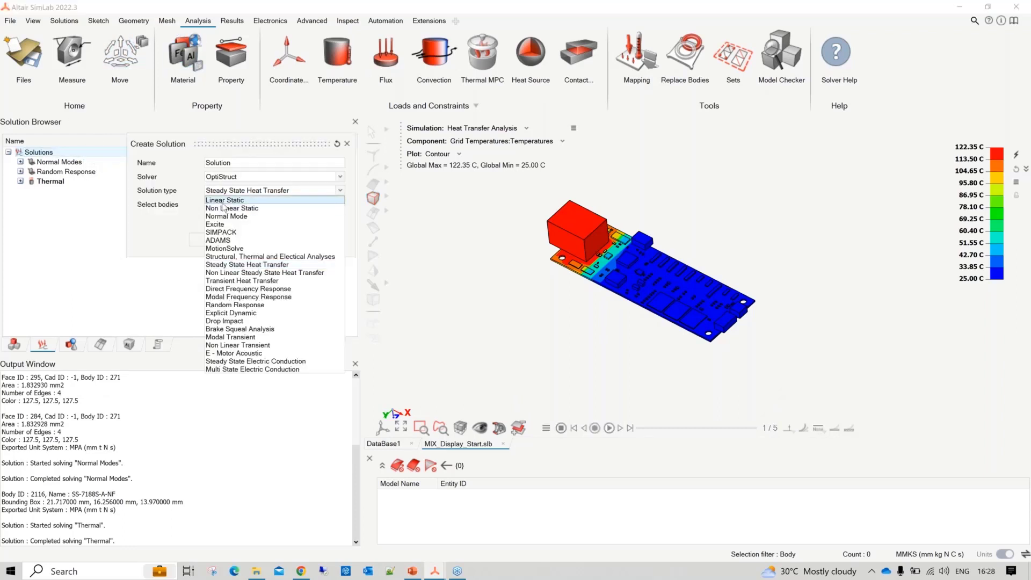
left_click(224, 200)
double_click(219, 163)
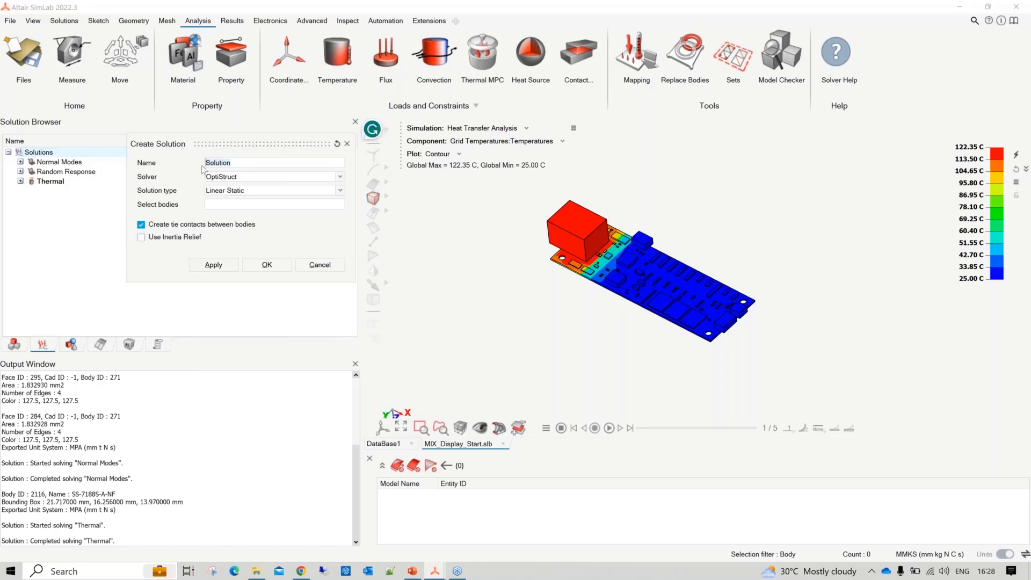
key("BackSpace")
type("Warpage")
left_click(244, 208)
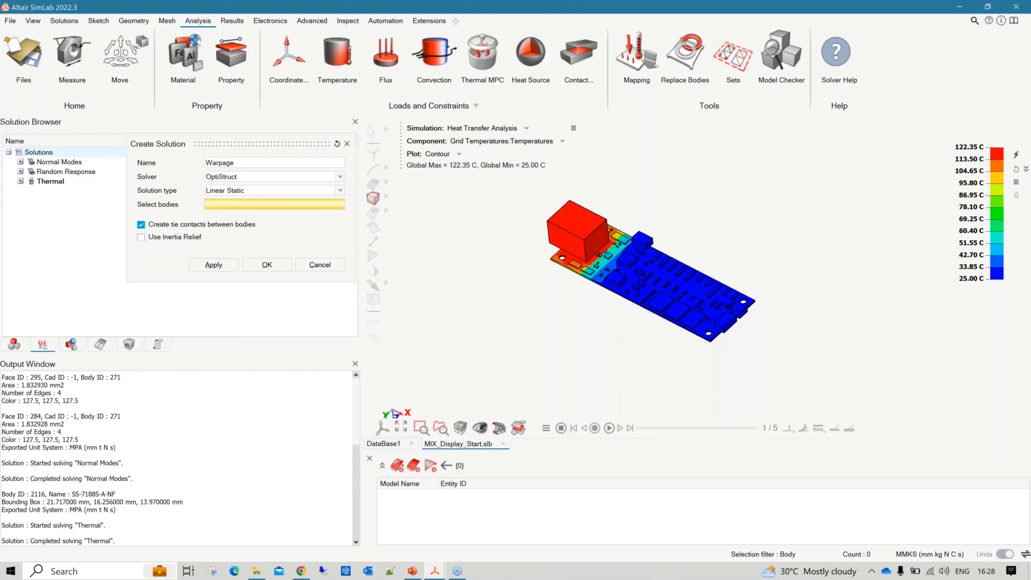
left_click_drag(480, 175, 778, 377)
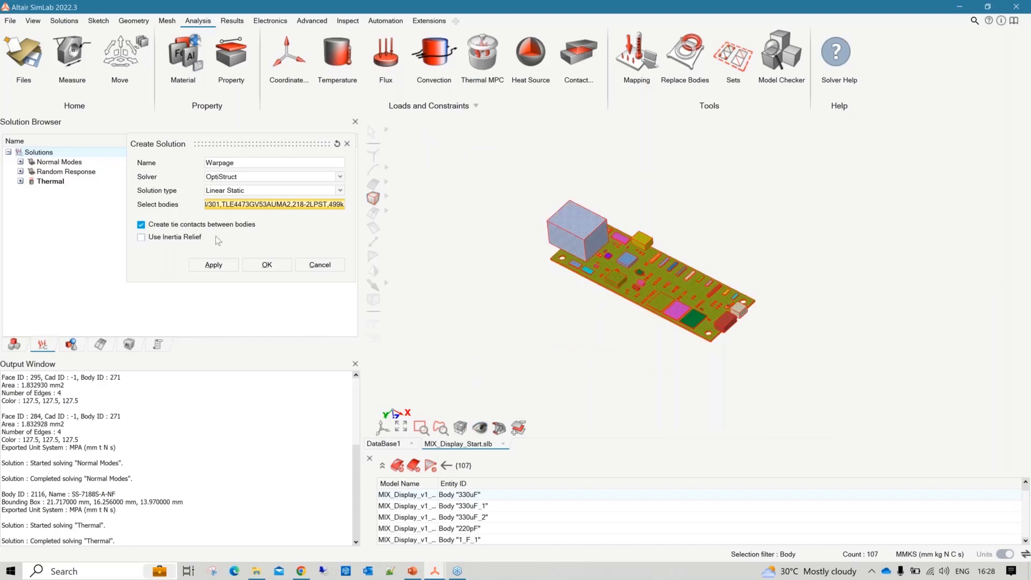
left_click(263, 265)
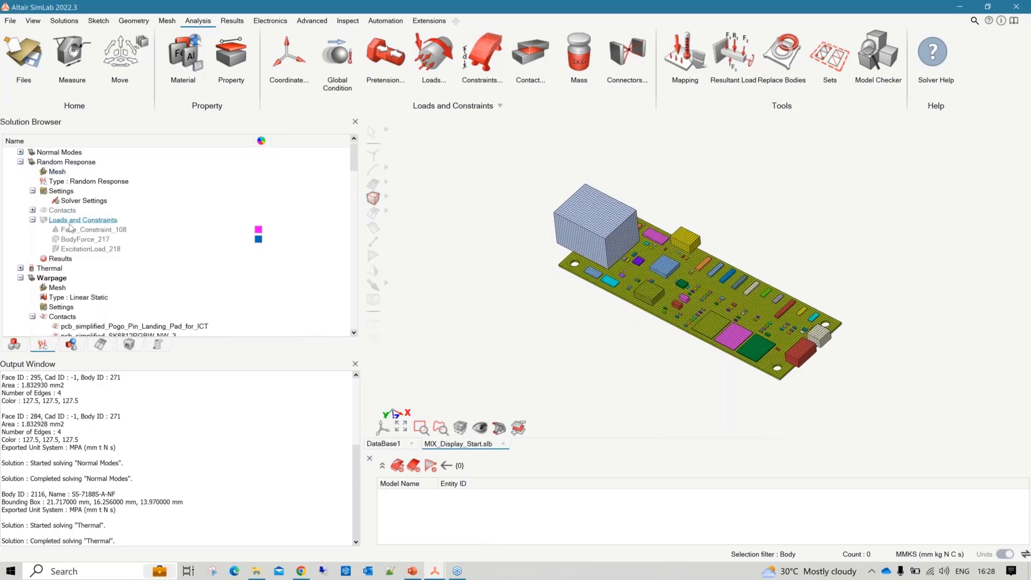
Add Face_Constraint_108 from the Random Response solution to the current Warpage solution and collapse the Random Response branch
right_click(69, 231)
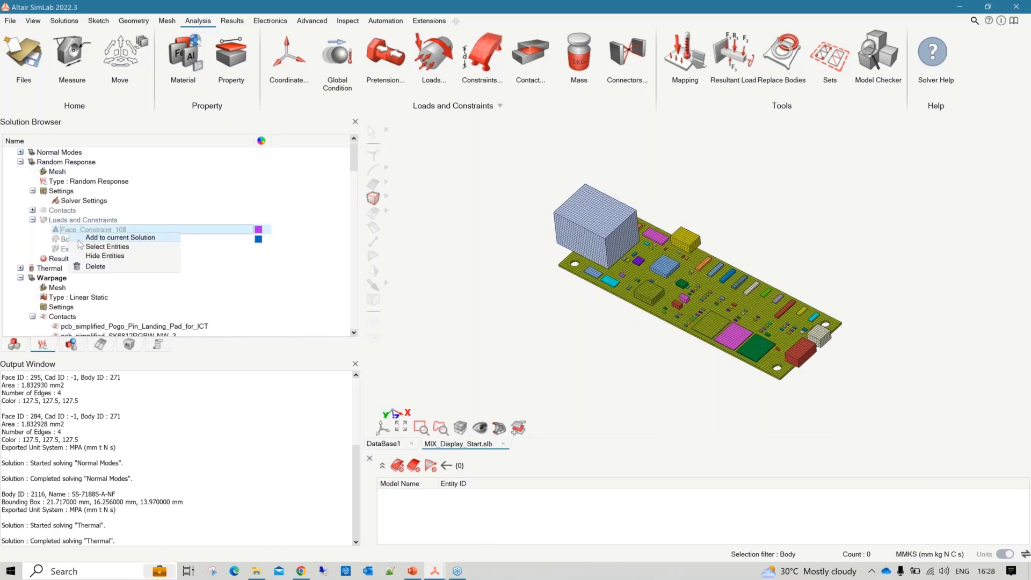
left_click(79, 241)
scroll(100, 274, "down", 13)
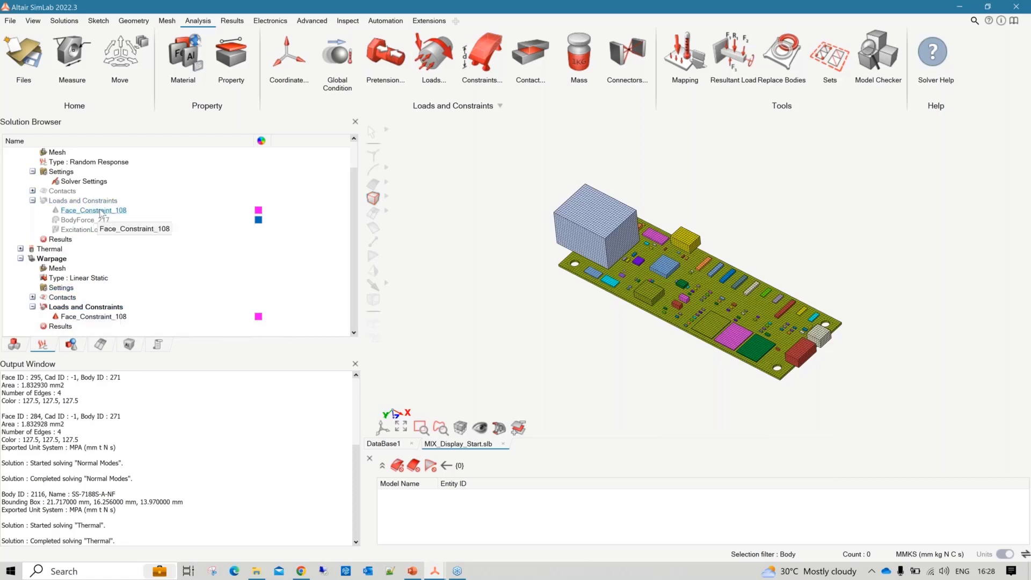
scroll(92, 235, "up", 1)
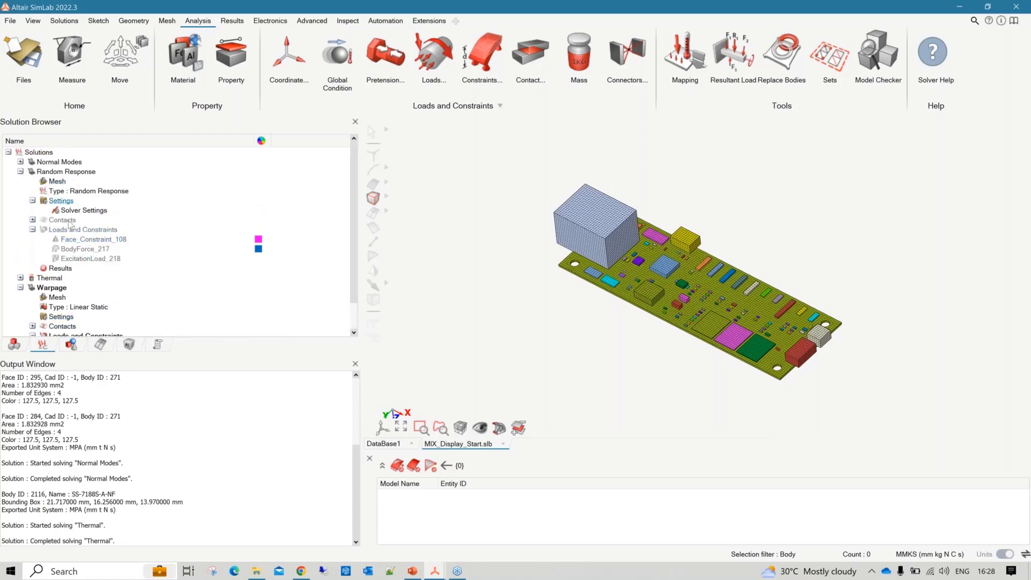
left_click(20, 172)
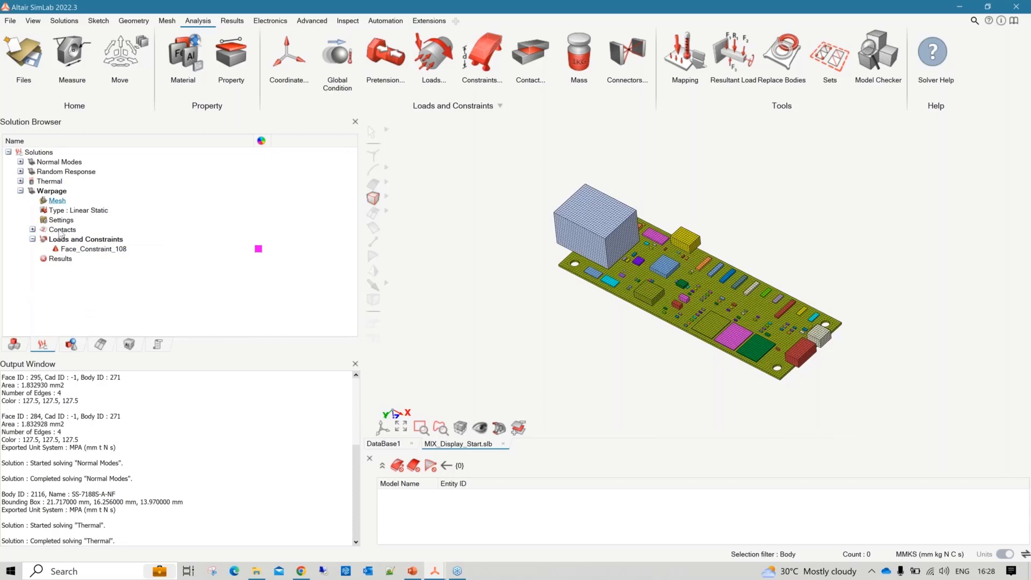
Include the Thermal solution's temperatures in the Warpage solution's loads and constraints
left_click(20, 181)
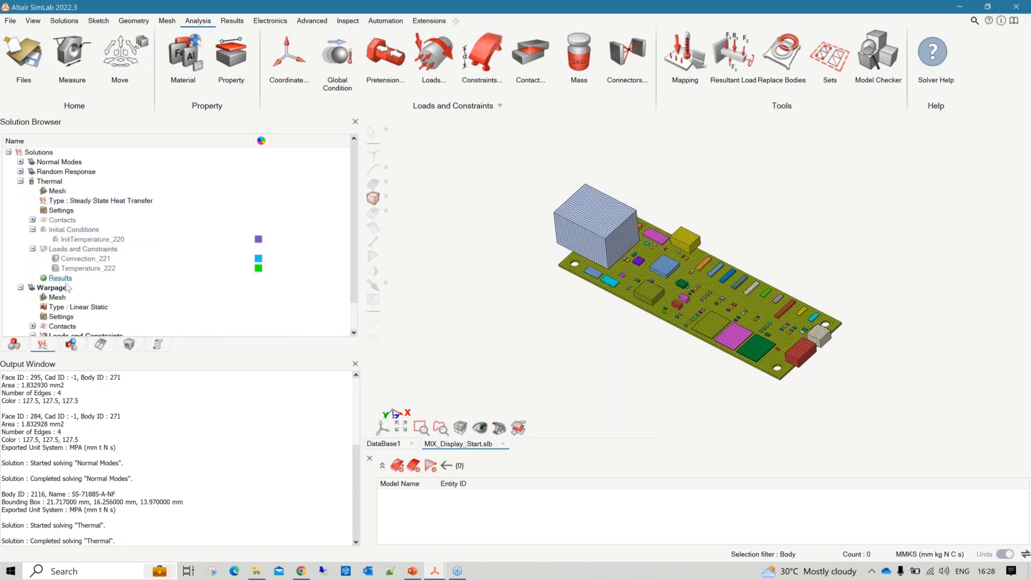
scroll(79, 274, "down", 1)
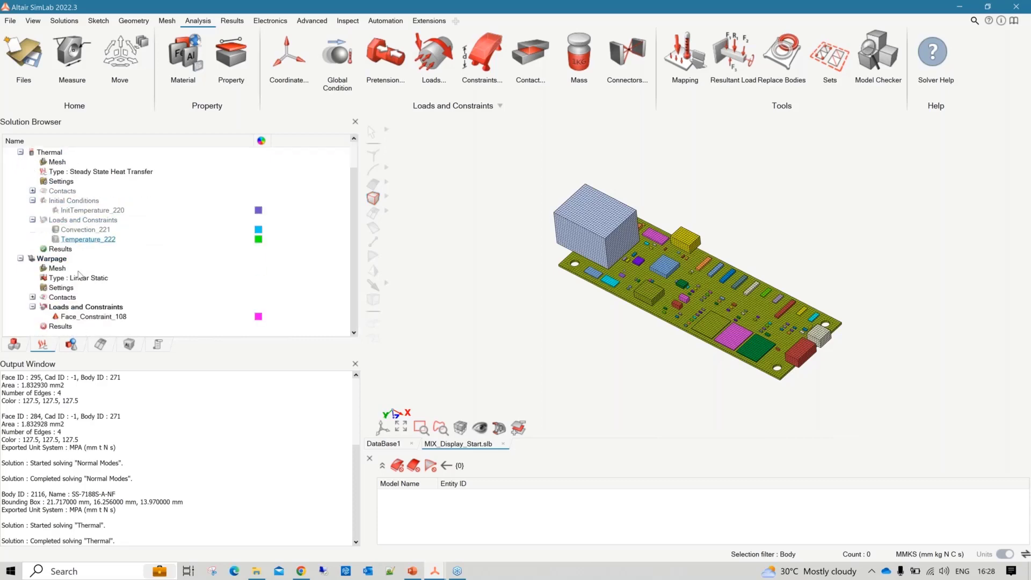
right_click(89, 309)
mouse_move(177, 312)
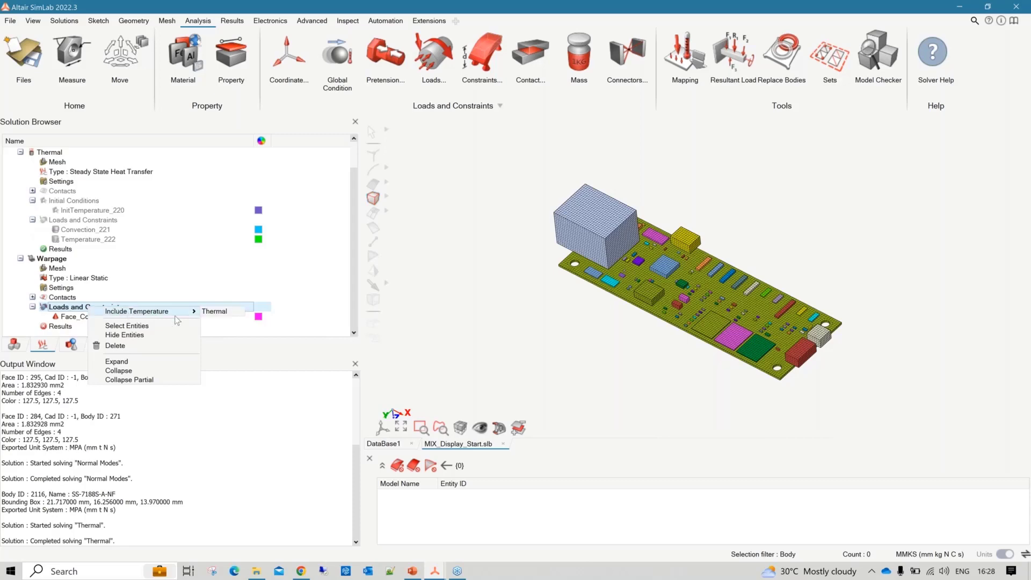
left_click(214, 311)
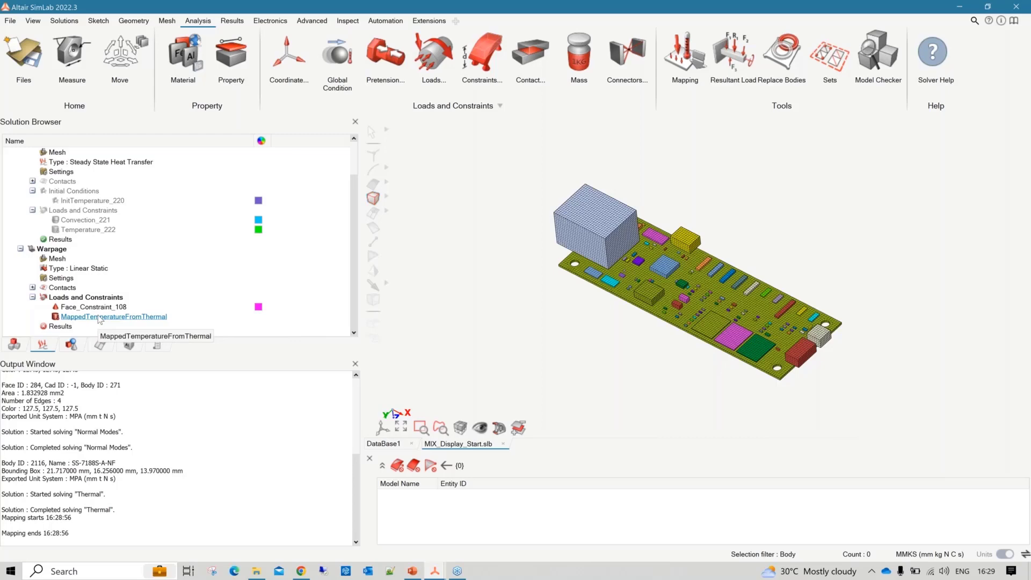
Show the contour of the mapped thermal temperature load on the board to check it, and hide it again
left_click(99, 318)
right_click(99, 317)
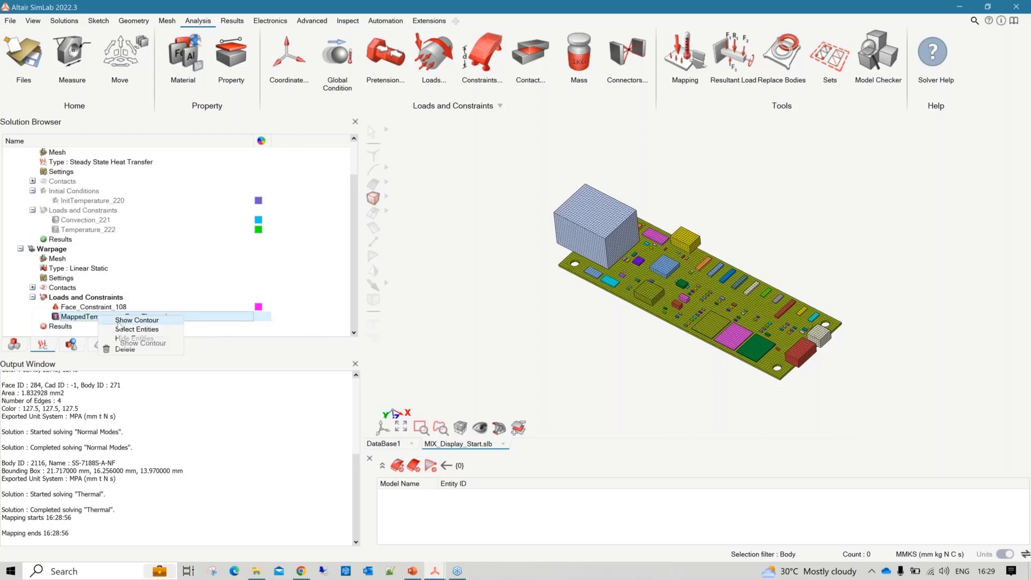
left_click(119, 320)
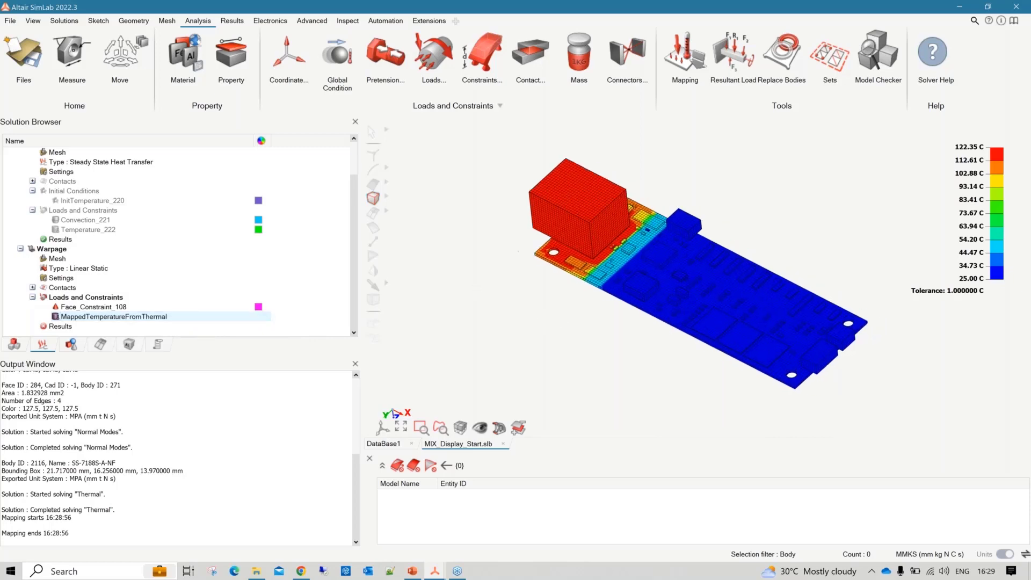
right_click(413, 236)
left_click(451, 381)
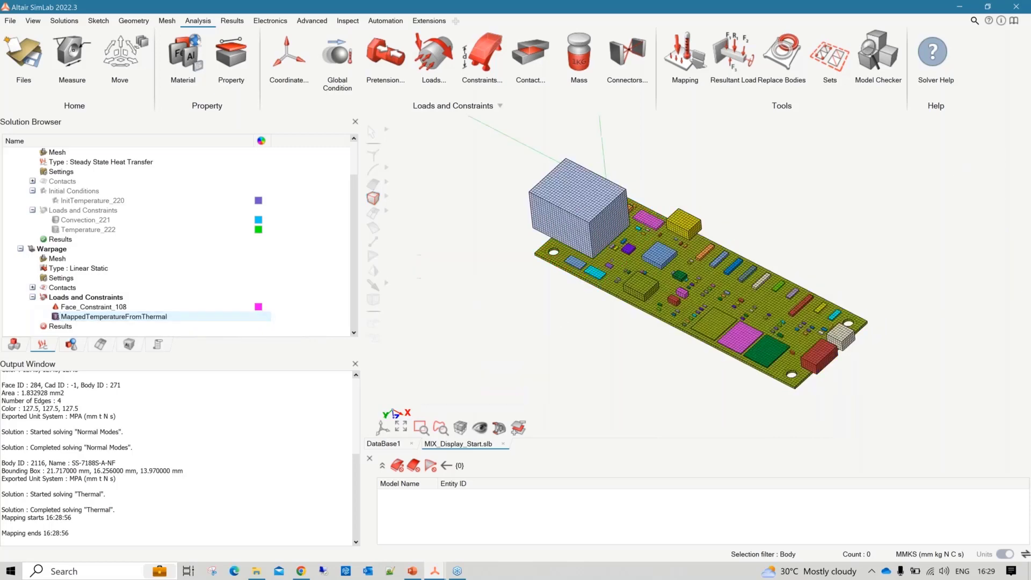
Switch to the SimLab session with the solved Warpage analysis and display its results
right_click(60, 326)
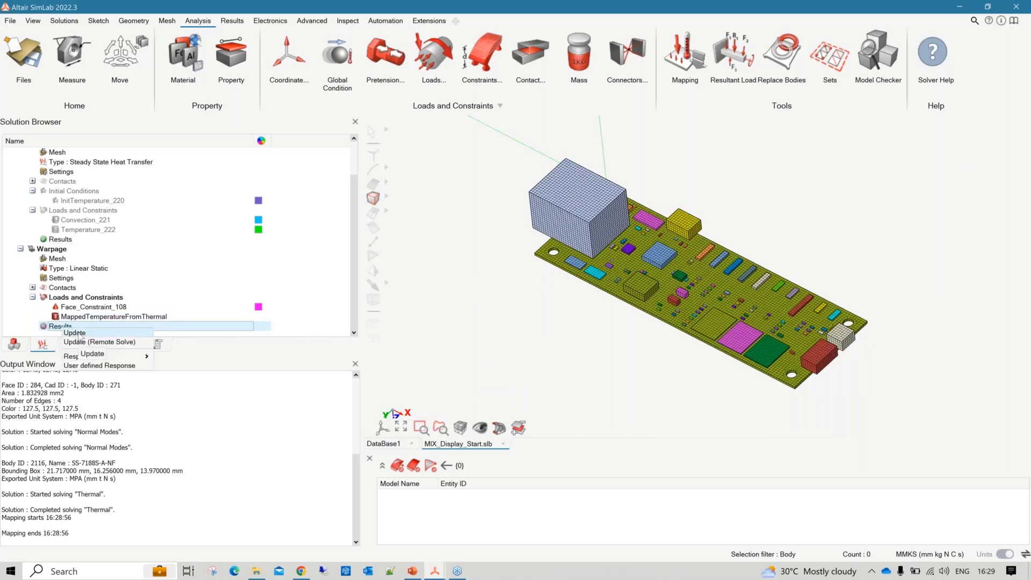
left_click(431, 574)
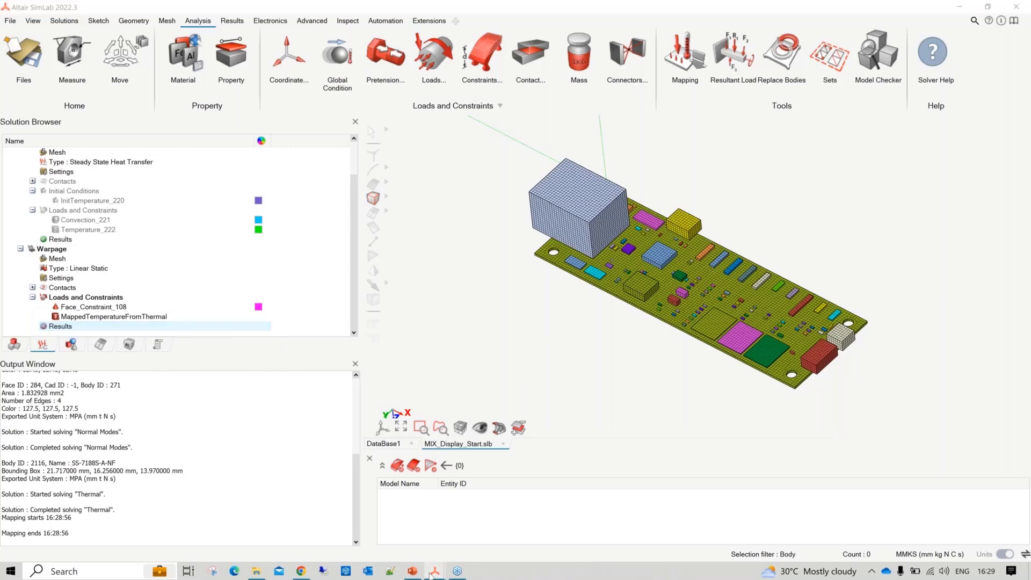
left_click(431, 573)
left_click(21, 190)
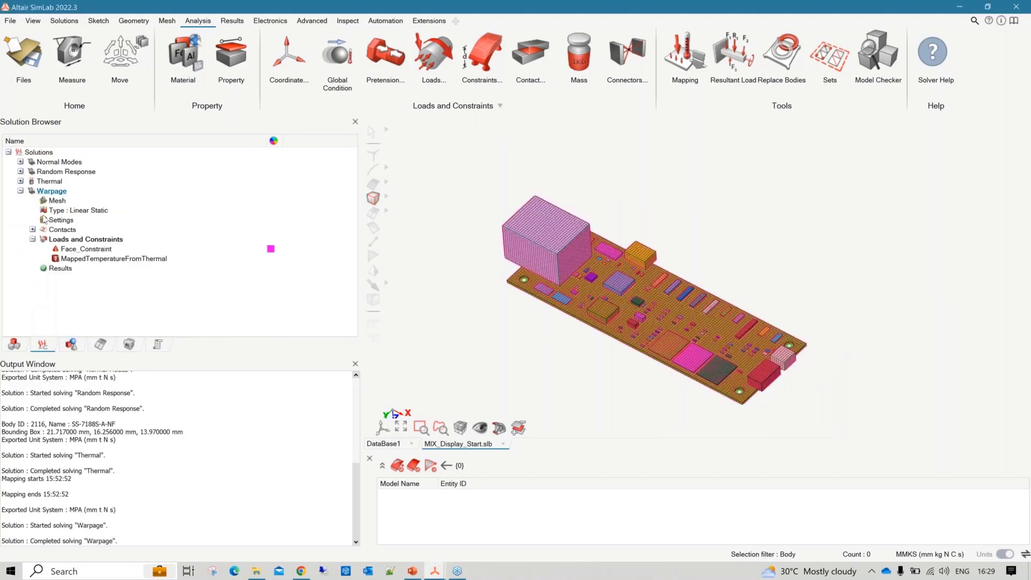
right_click(67, 268)
left_click(86, 272)
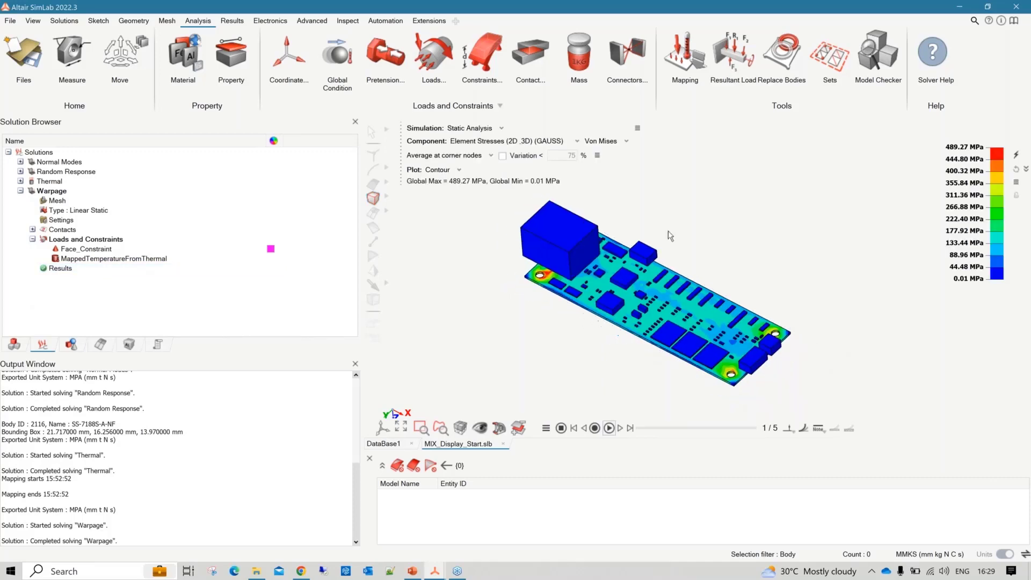
Examine the Warpage displacement contour and switch back to the Von Mises element stresses (2D & 3D, GAUSS)
left_click(553, 141)
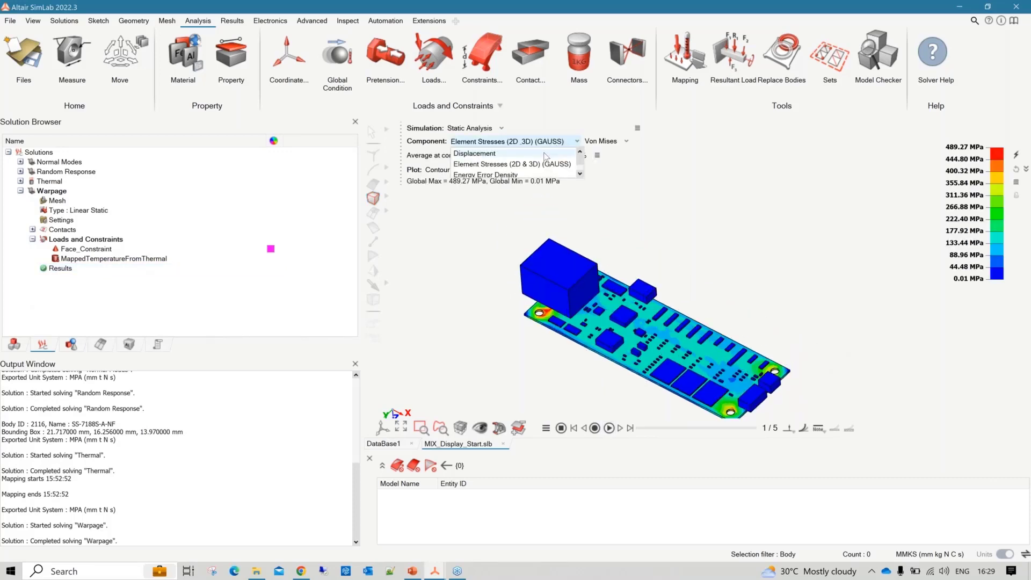
left_click(546, 154)
left_click(488, 141)
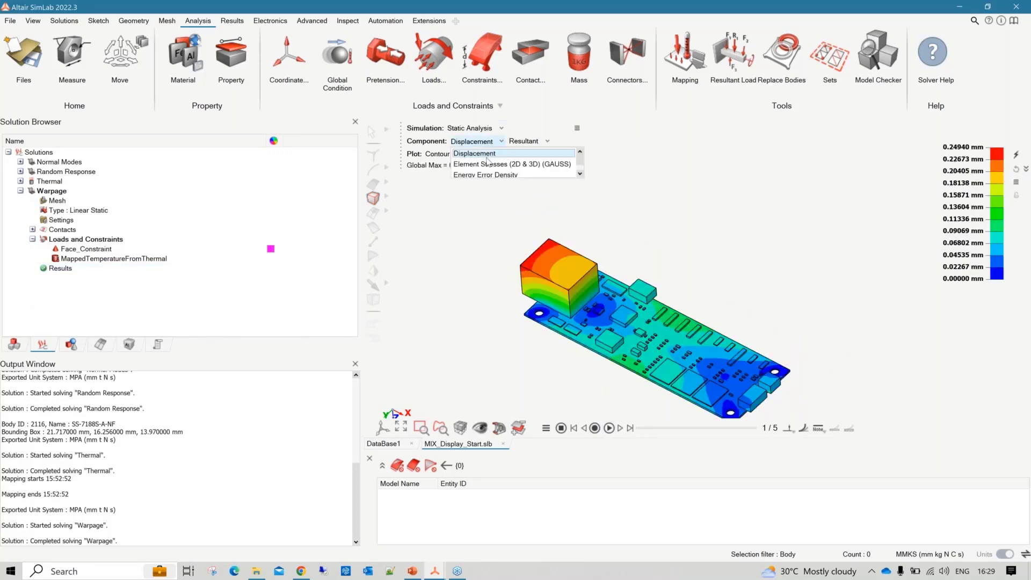
left_click(490, 164)
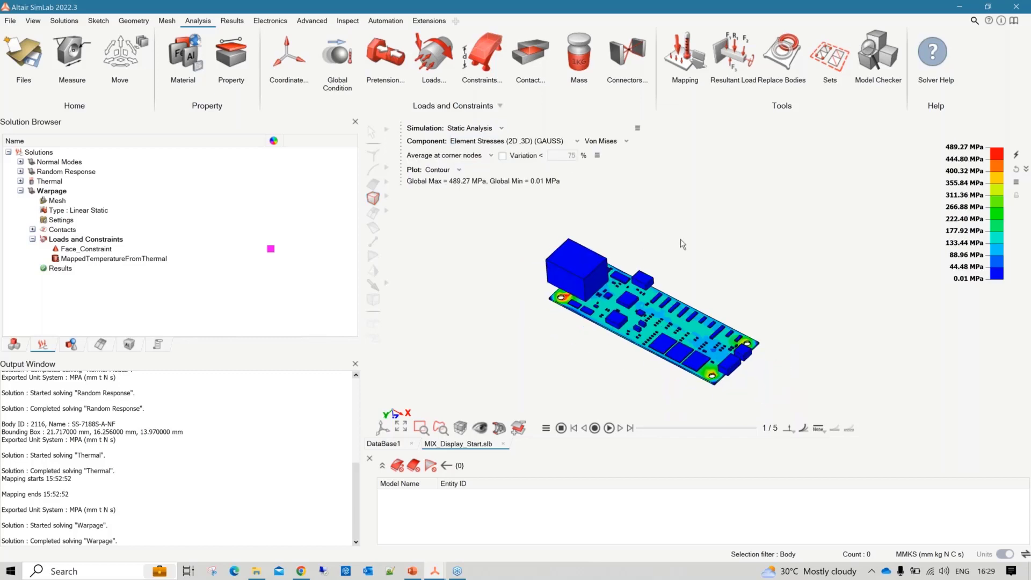
middle_click_drag(672, 244, 653, 240)
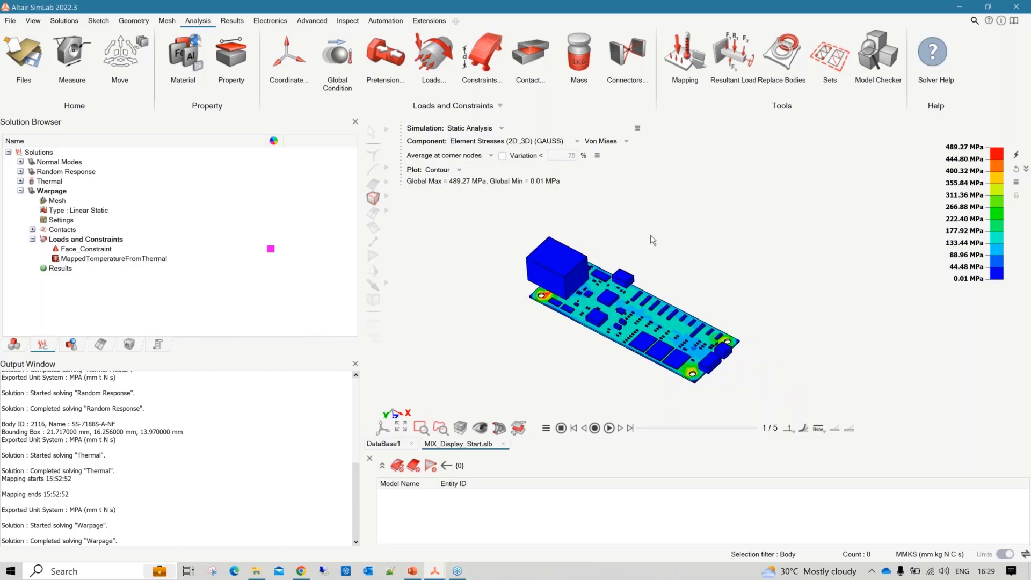
Animate the Warpage stress result, review its animation and deformed-shape scale settings, and hide the results
left_click(609, 428)
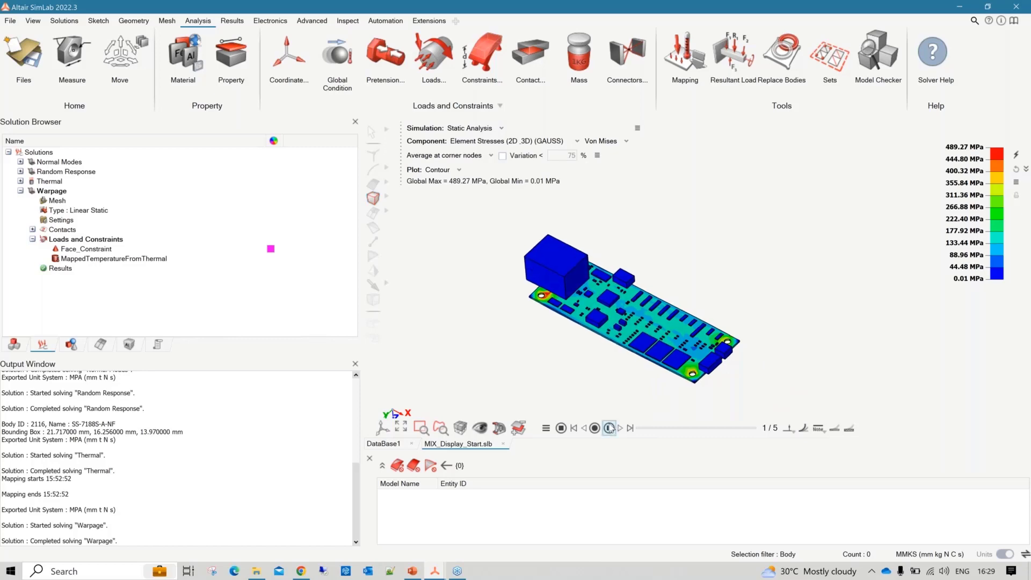
left_click(788, 429)
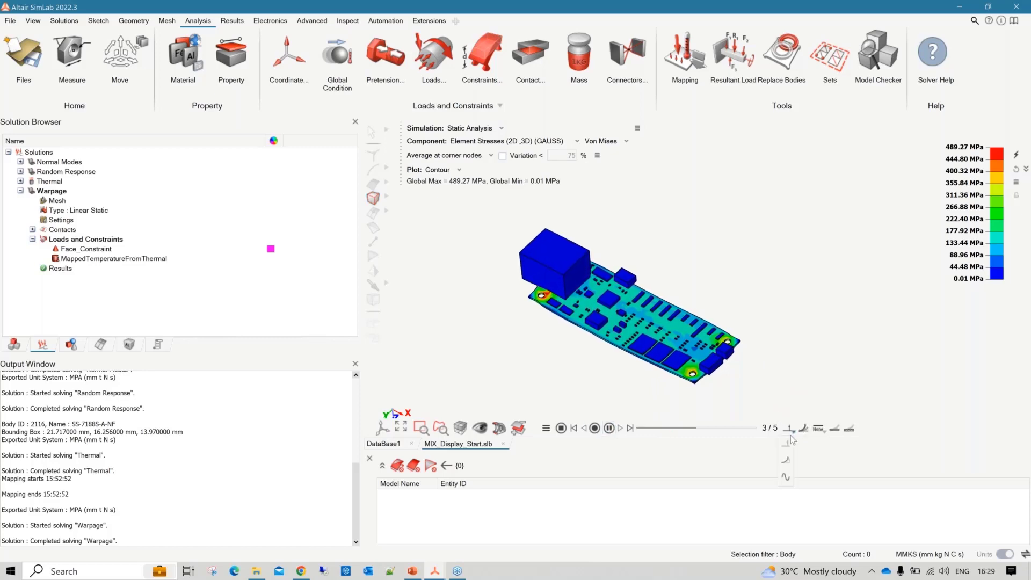
left_click(546, 428)
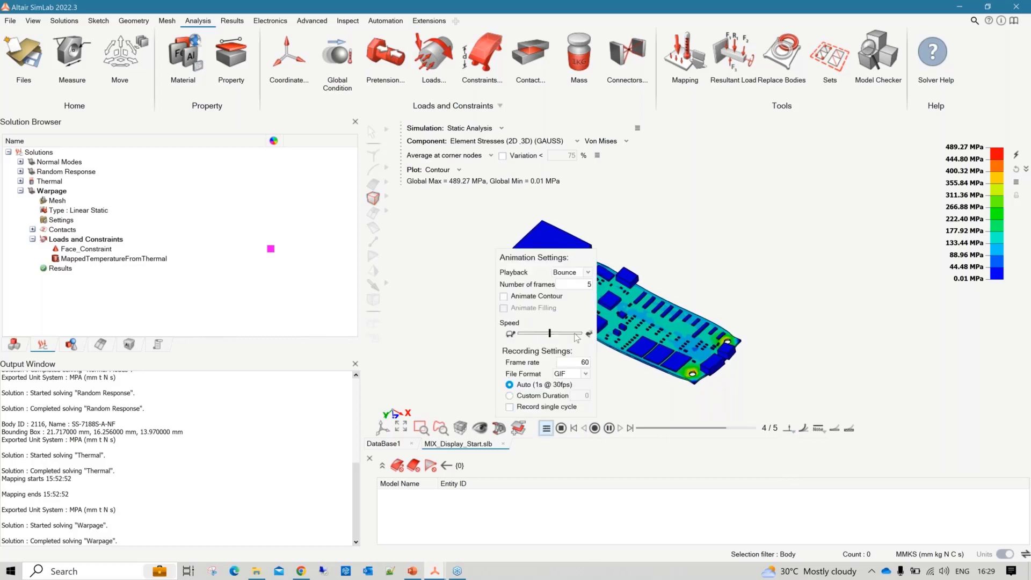
left_click(803, 429)
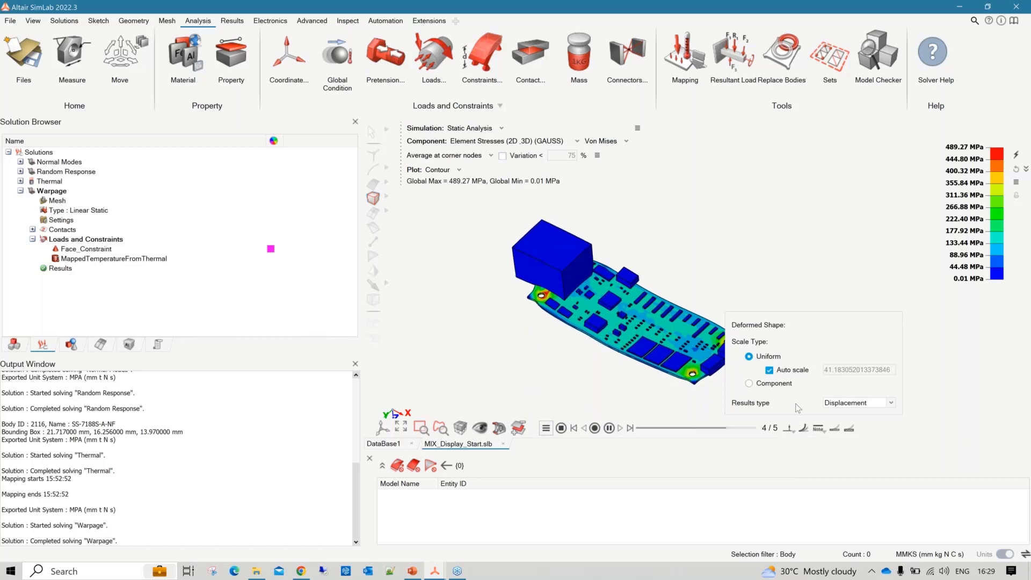
left_click(759, 298)
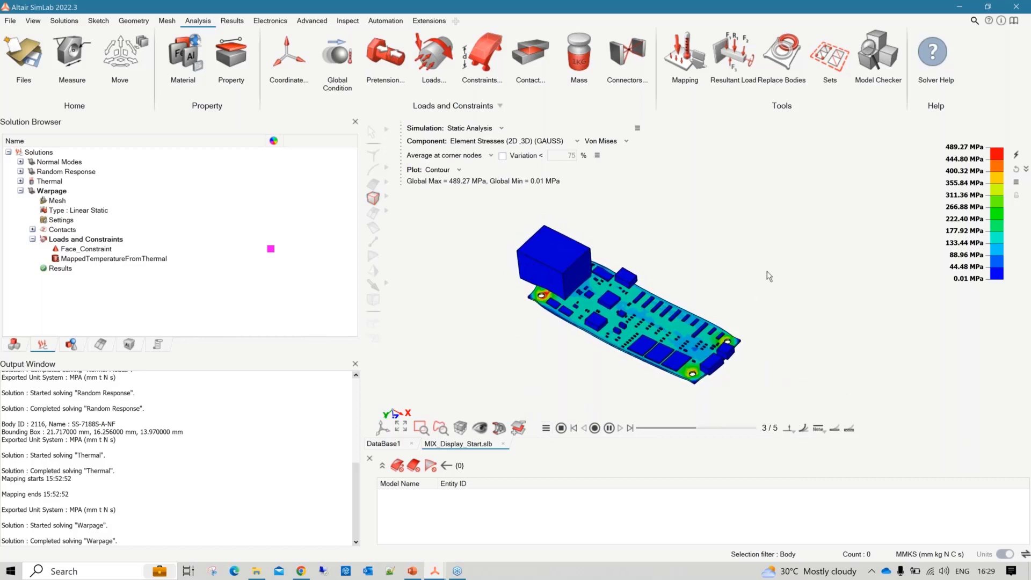
right_click(732, 257)
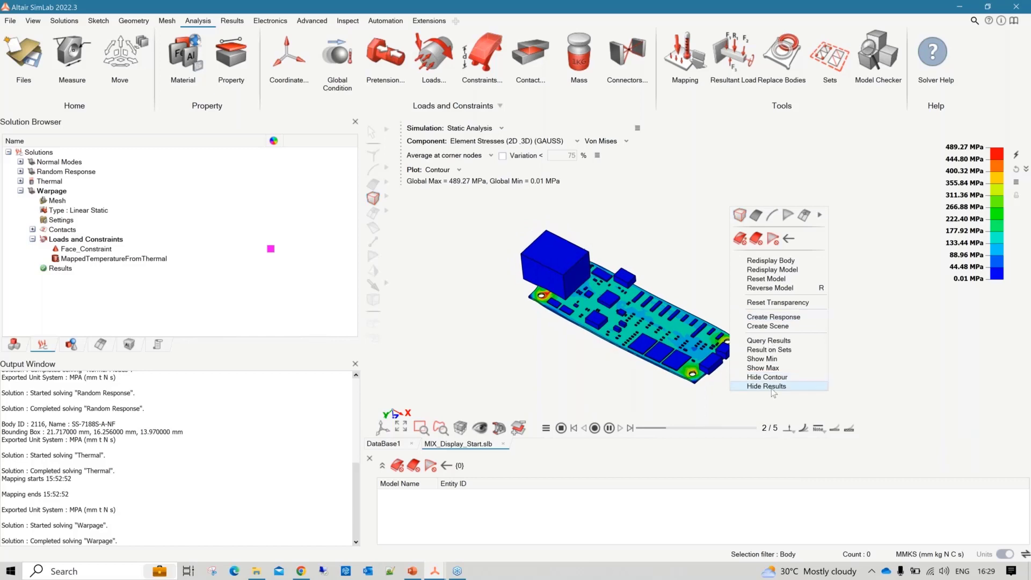
left_click(776, 387)
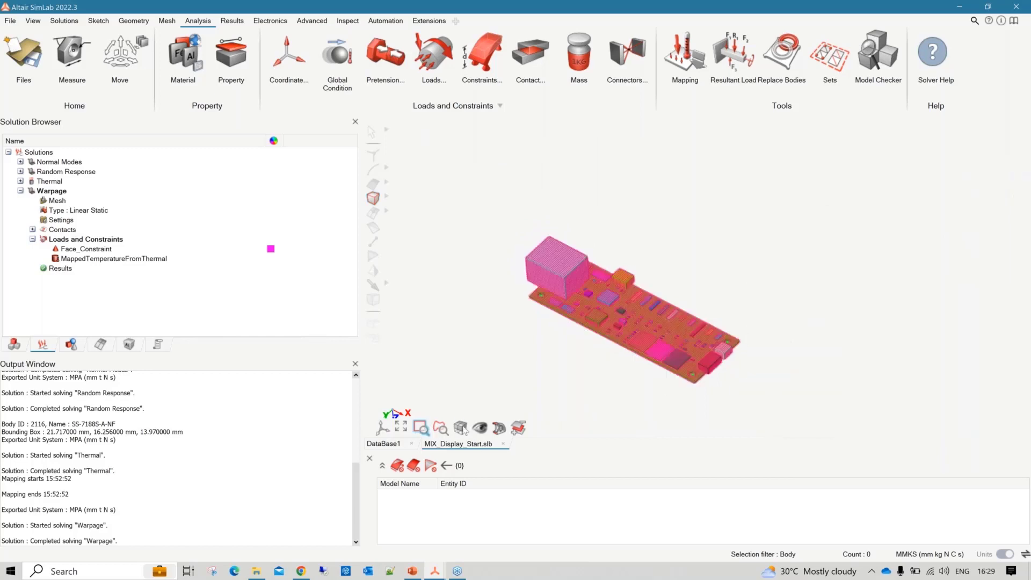